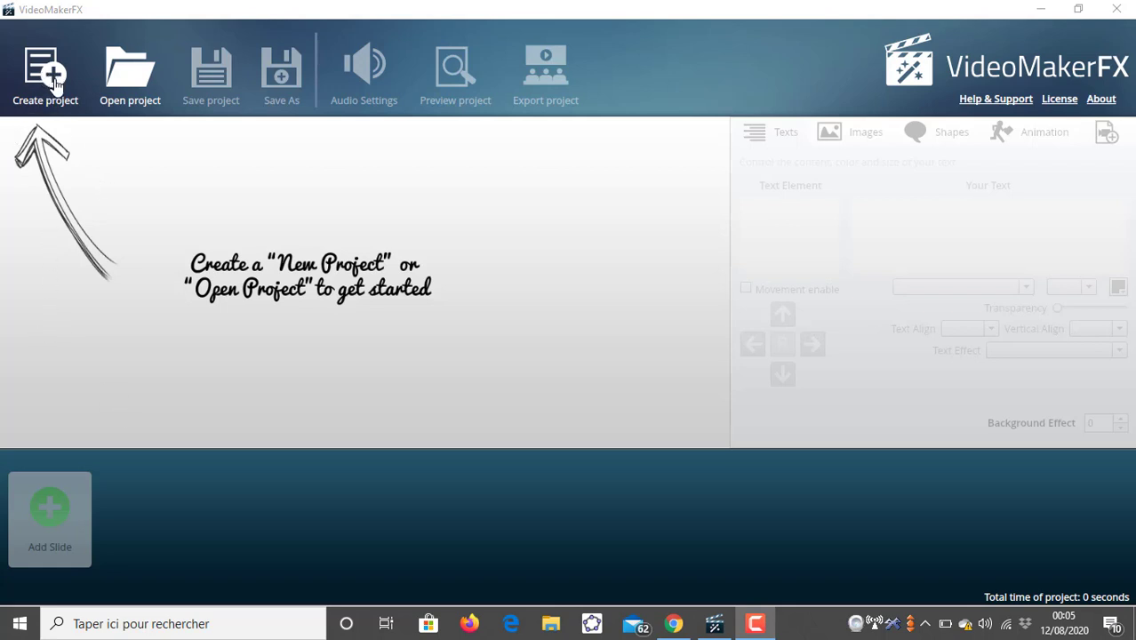
- Create a new project named test
{"action": "left_click", "coordinate": [55, 84]}
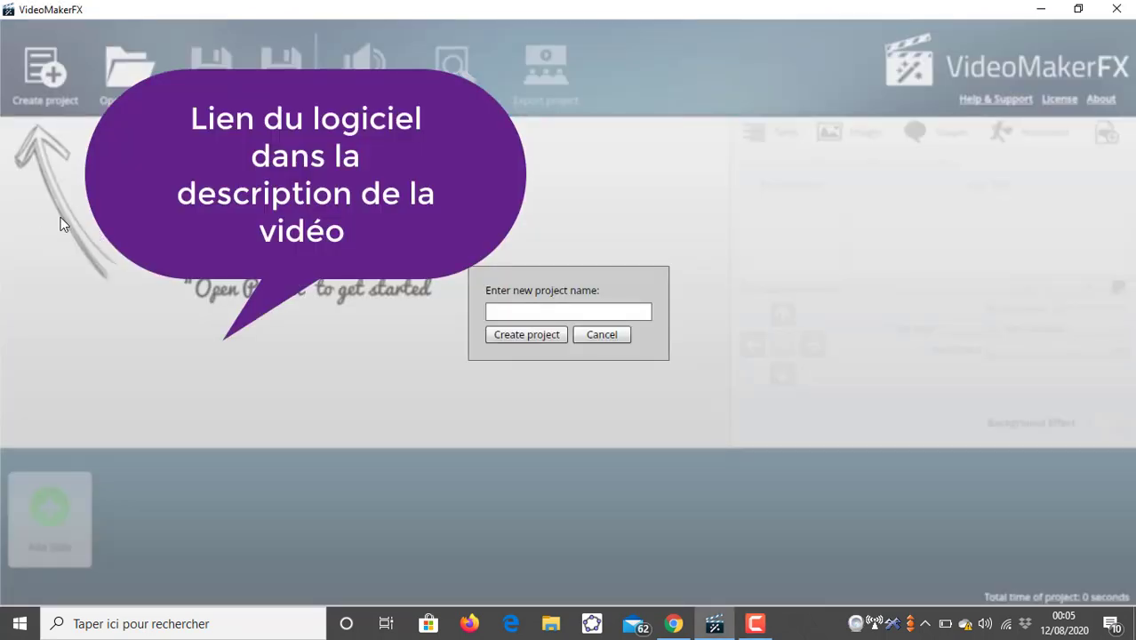
{"action": "left_click", "coordinate": [569, 311]}
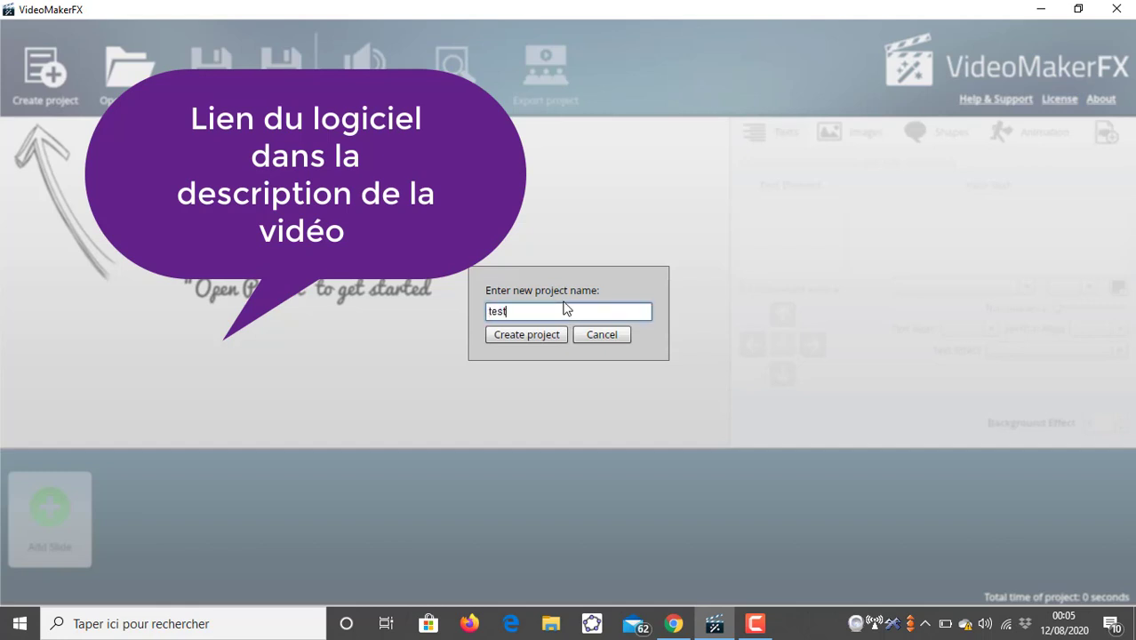
{"action": "left_click", "coordinate": [530, 337]}
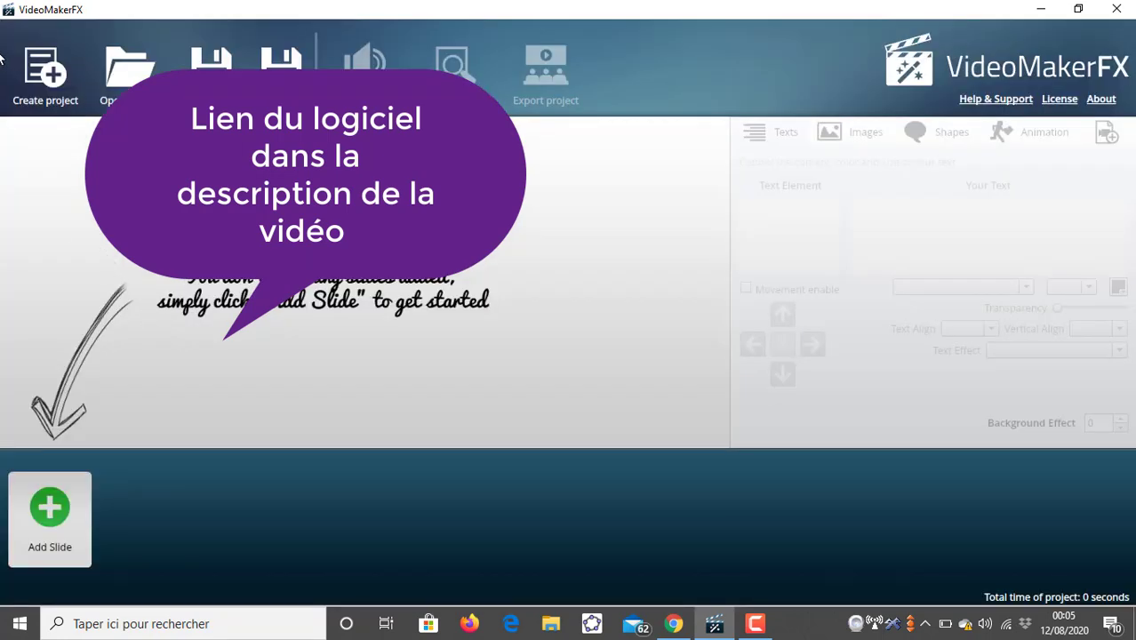
- Open the slide picker and browse several slide themes and their layouts
{"action": "left_click", "coordinate": [63, 513]}
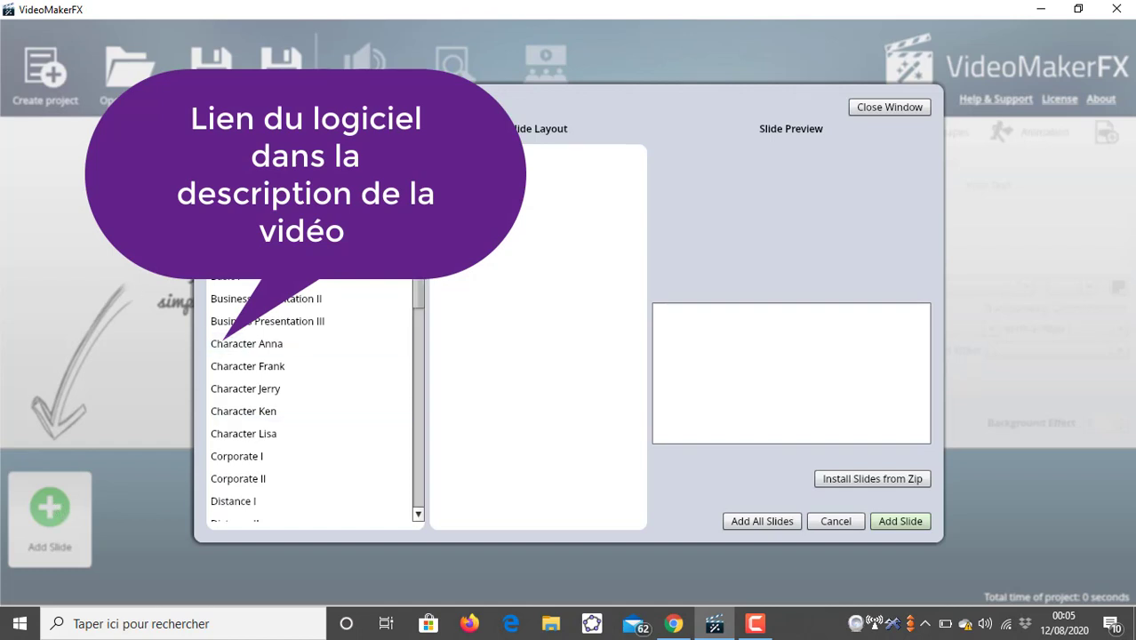
{"action": "left_click_drag", "start_coordinate": [418, 209], "coordinate": [418, 238]}
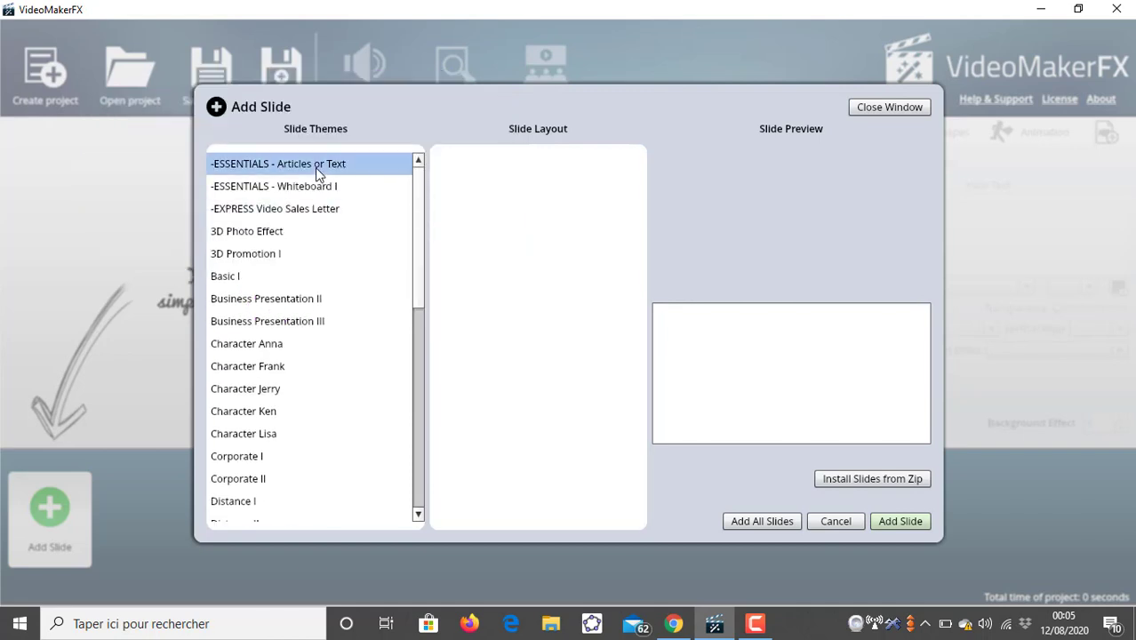
{"action": "left_click", "coordinate": [316, 171]}
{"action": "left_click", "coordinate": [440, 167]}
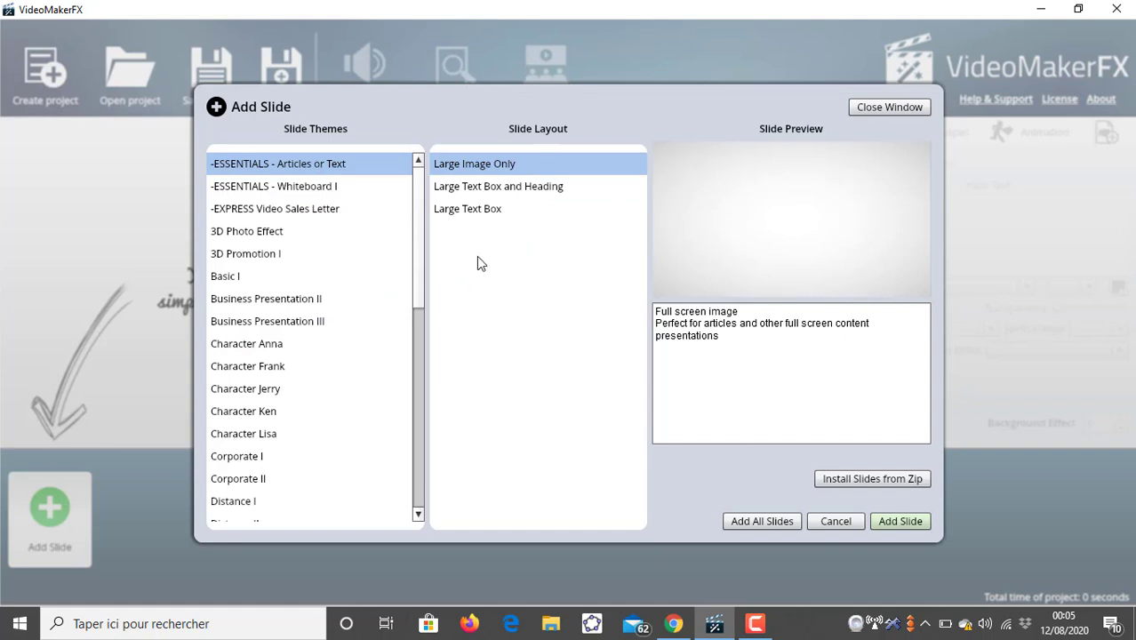
{"action": "left_click", "coordinate": [538, 189]}
{"action": "left_click", "coordinate": [494, 210]}
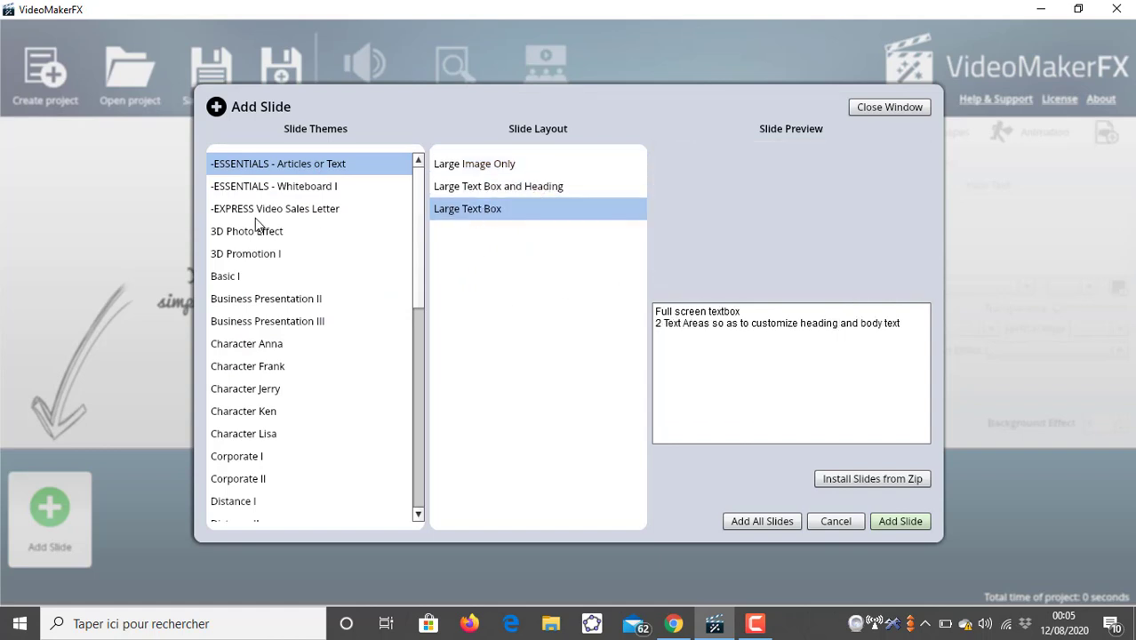
{"action": "left_click", "coordinate": [258, 213]}
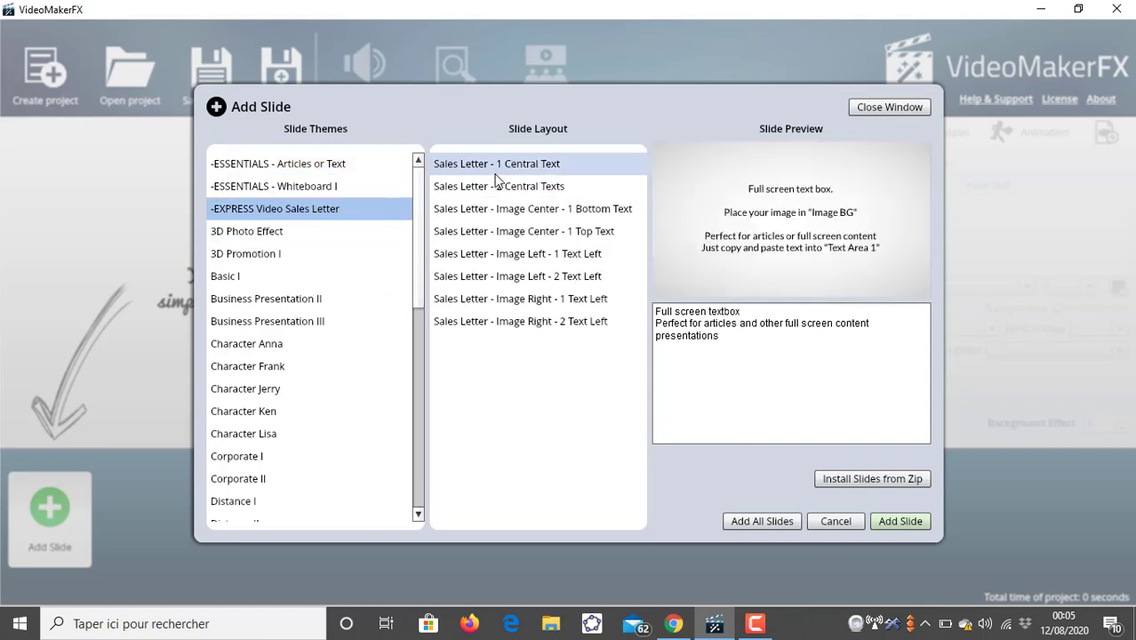
{"action": "left_click", "coordinate": [495, 171]}
{"action": "left_click", "coordinate": [473, 190]}
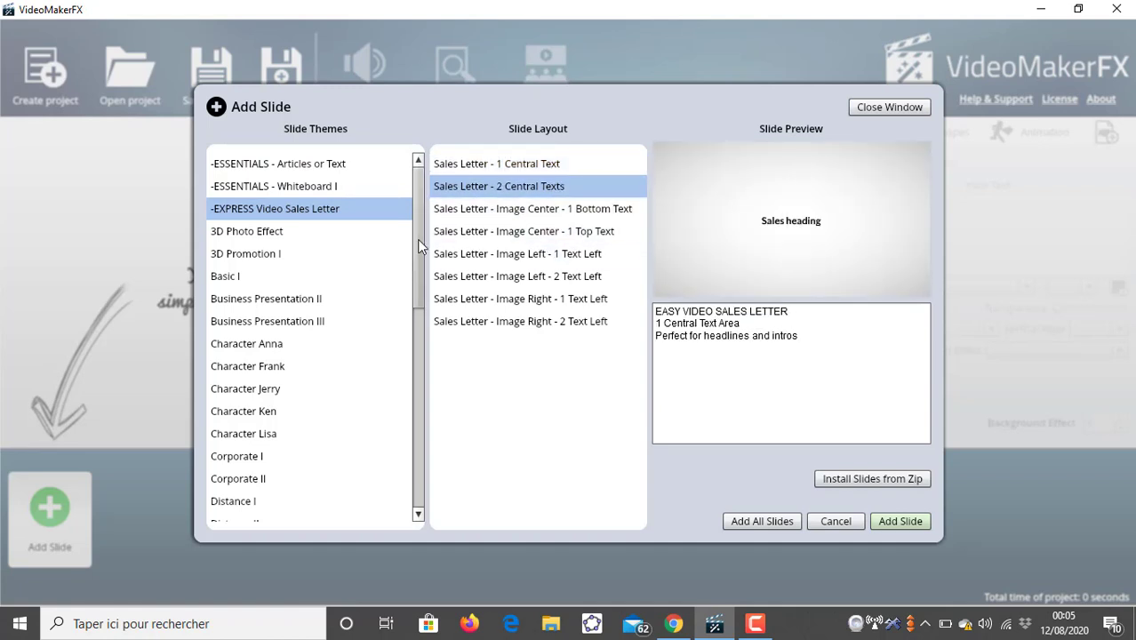
{"action": "left_click_drag", "start_coordinate": [417, 239], "coordinate": [413, 265]}
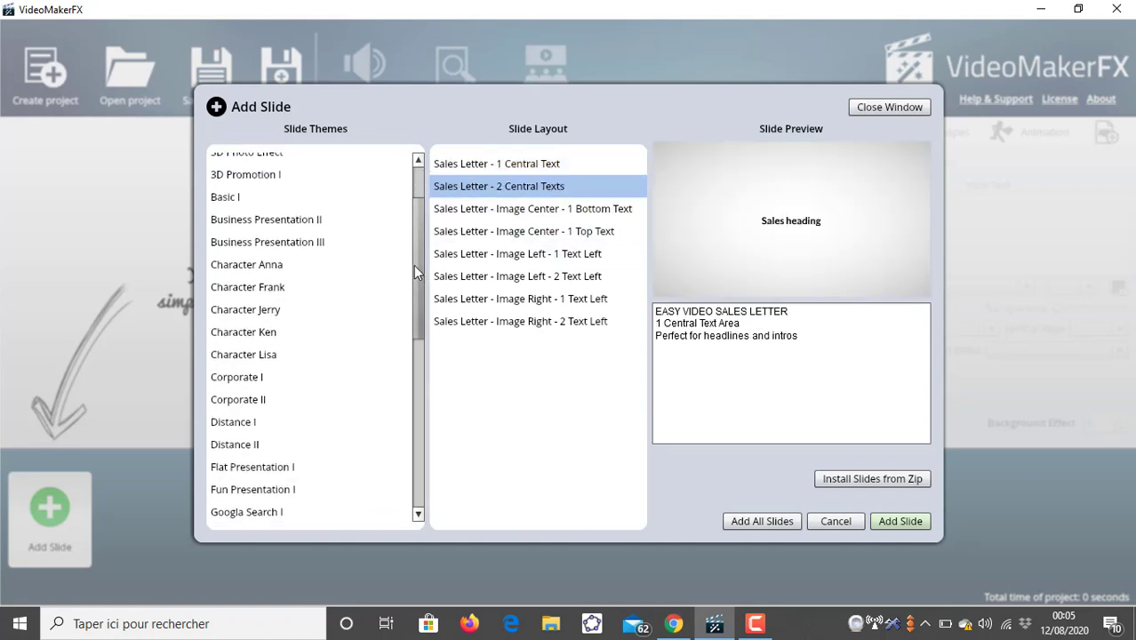
{"action": "left_click", "coordinate": [308, 204]}
{"action": "left_click", "coordinate": [498, 160]}
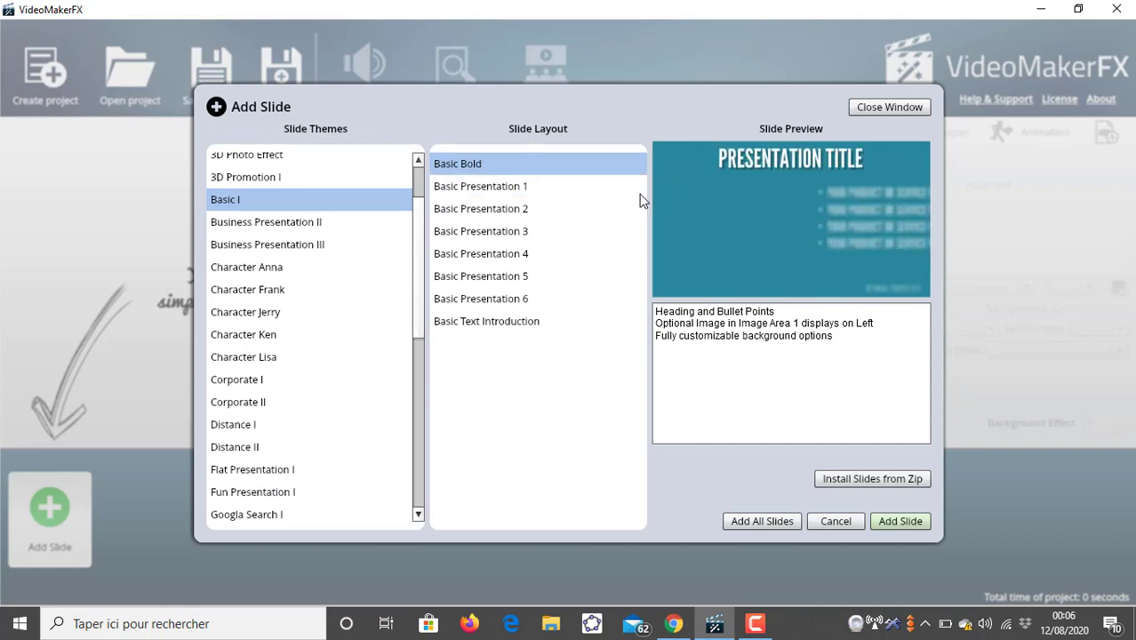
{"action": "left_click", "coordinate": [568, 210]}
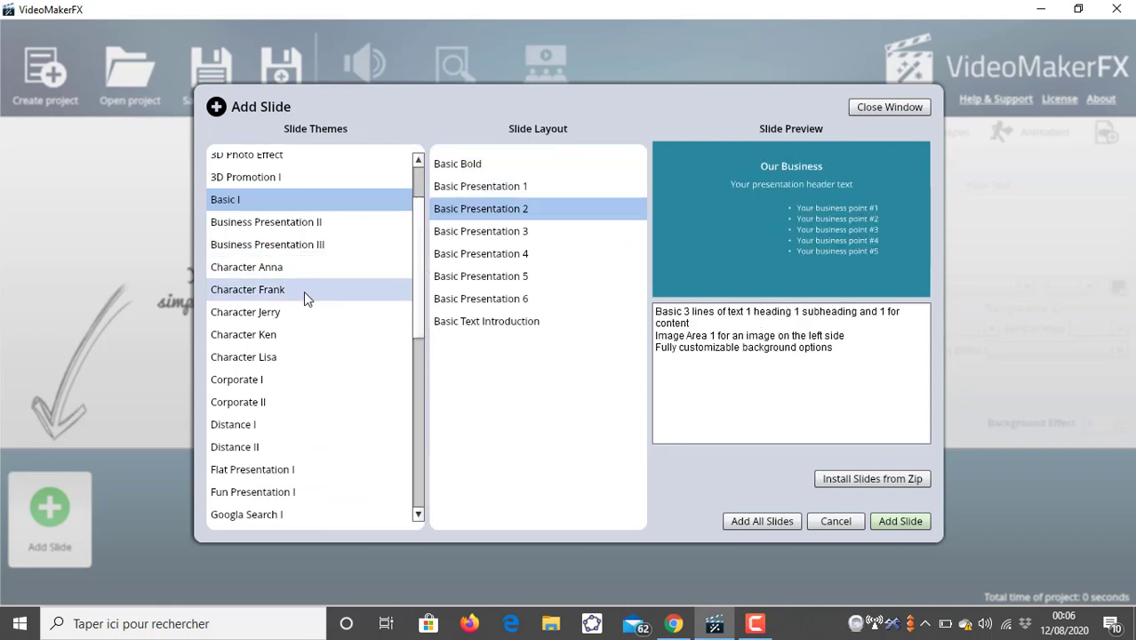
- Add all slides of the Character Anna theme to the project
{"action": "left_click", "coordinate": [294, 268]}
{"action": "left_click", "coordinate": [516, 165]}
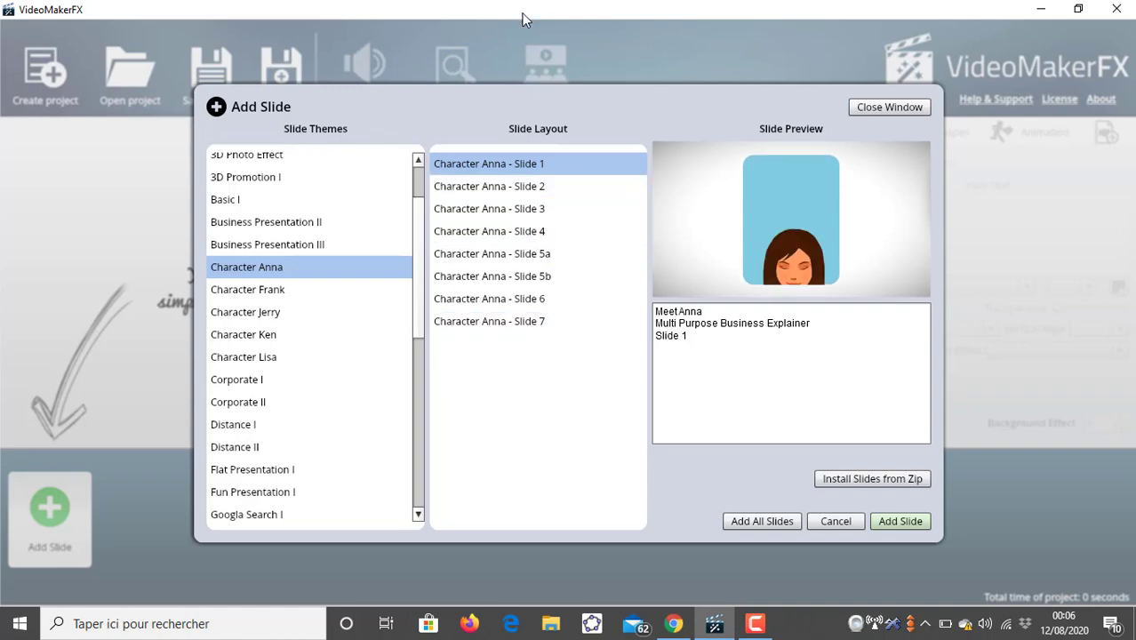
{"action": "left_click", "coordinate": [898, 523]}
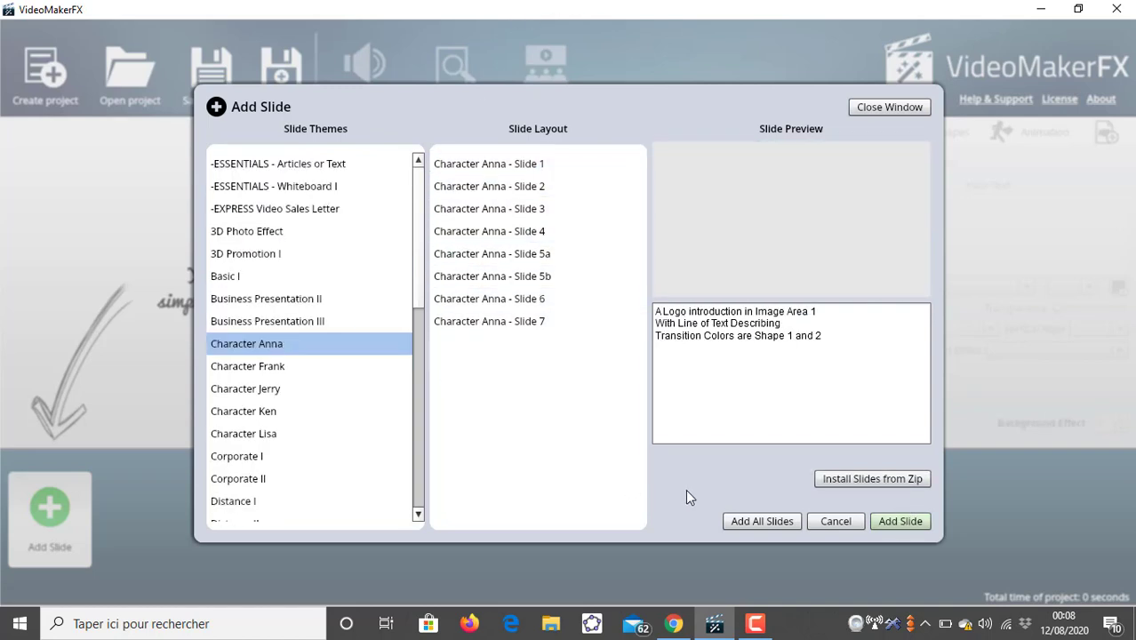
{"action": "left_click", "coordinate": [750, 522]}
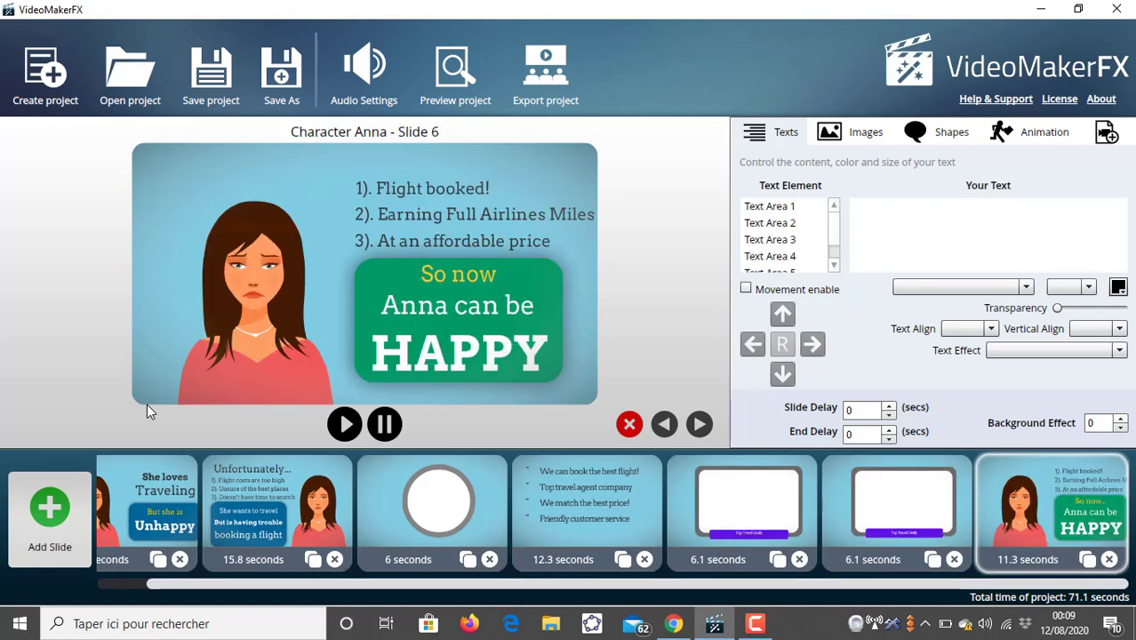
- On the first slide, replace Text Area 1's text with hello moi c'est
{"action": "left_click", "coordinate": [217, 582]}
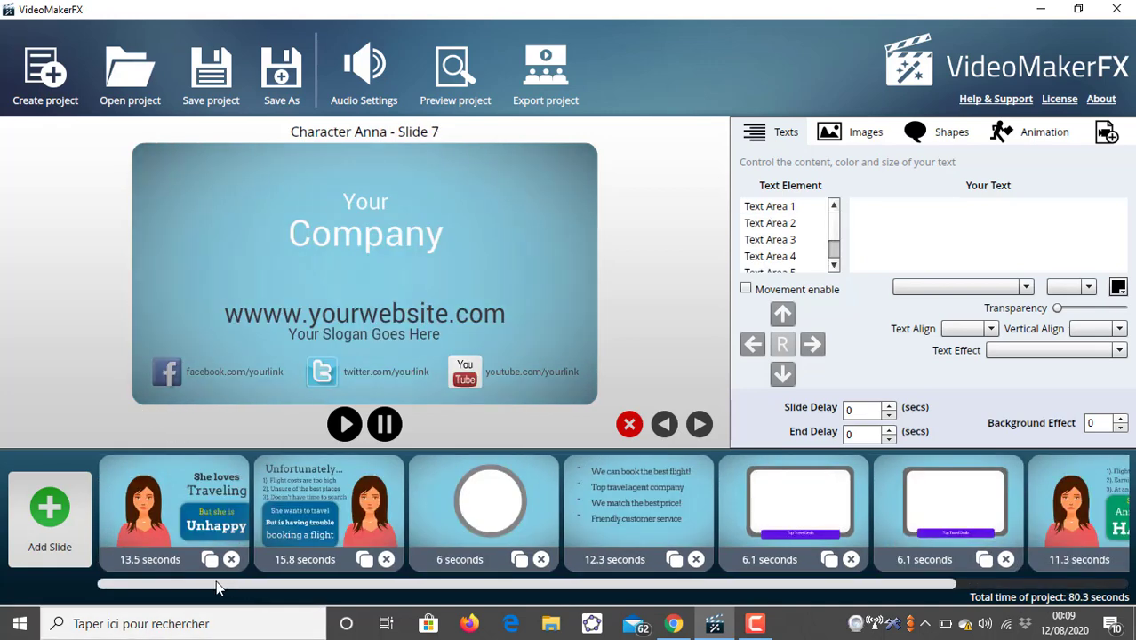
{"action": "left_click", "coordinate": [172, 522]}
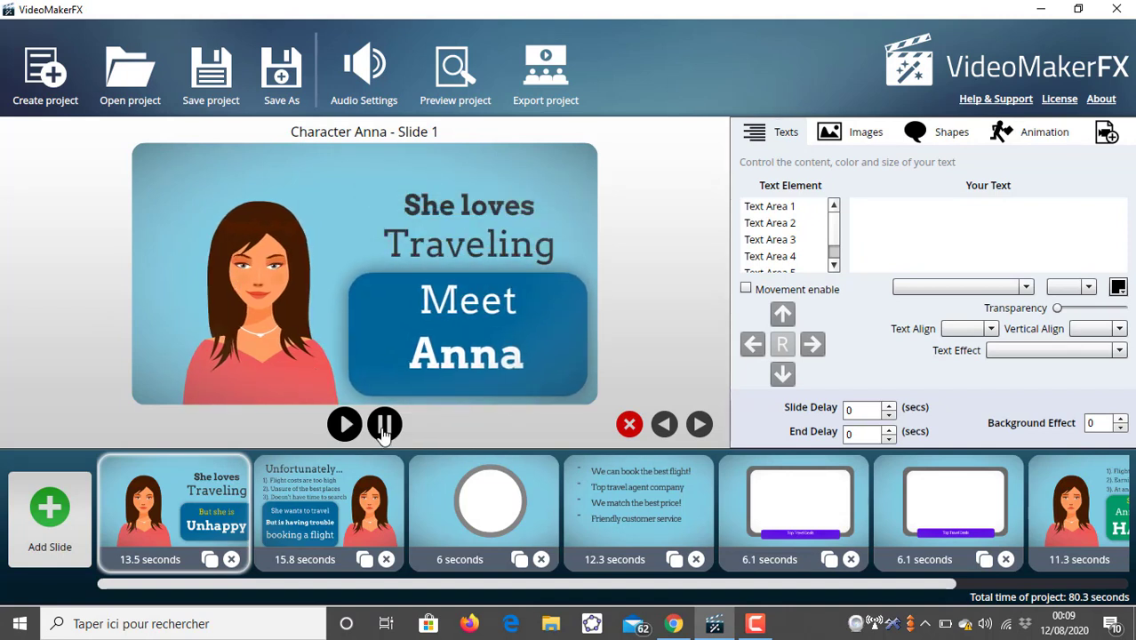
{"action": "left_click", "coordinate": [805, 203]}
{"action": "double_click", "coordinate": [851, 227]}
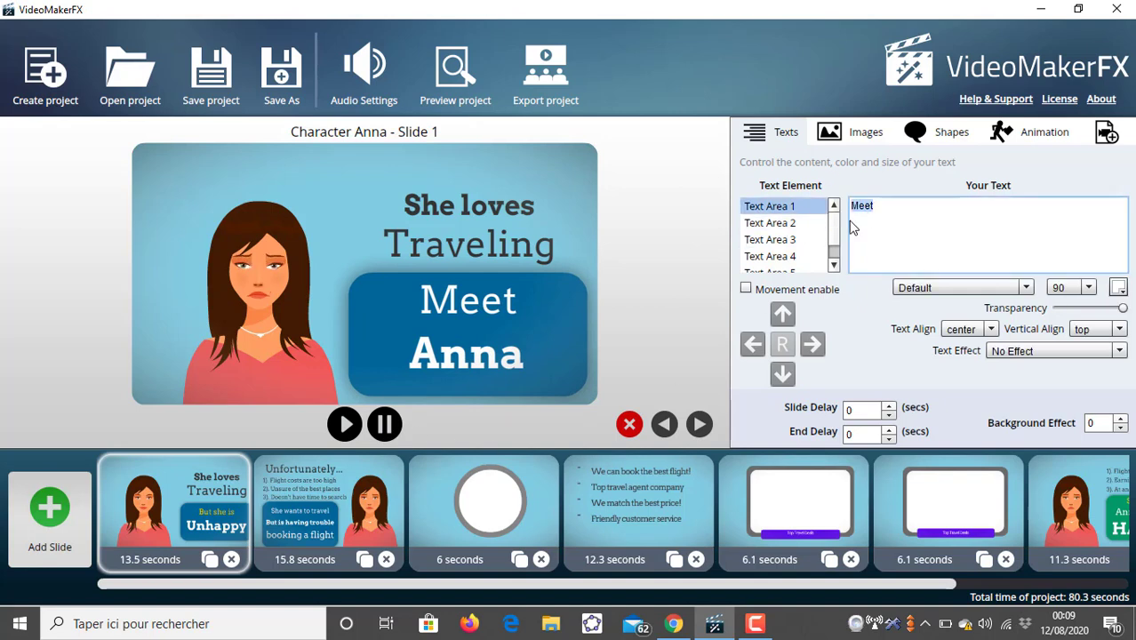
{"action": "key", "text": "BackSpace"}
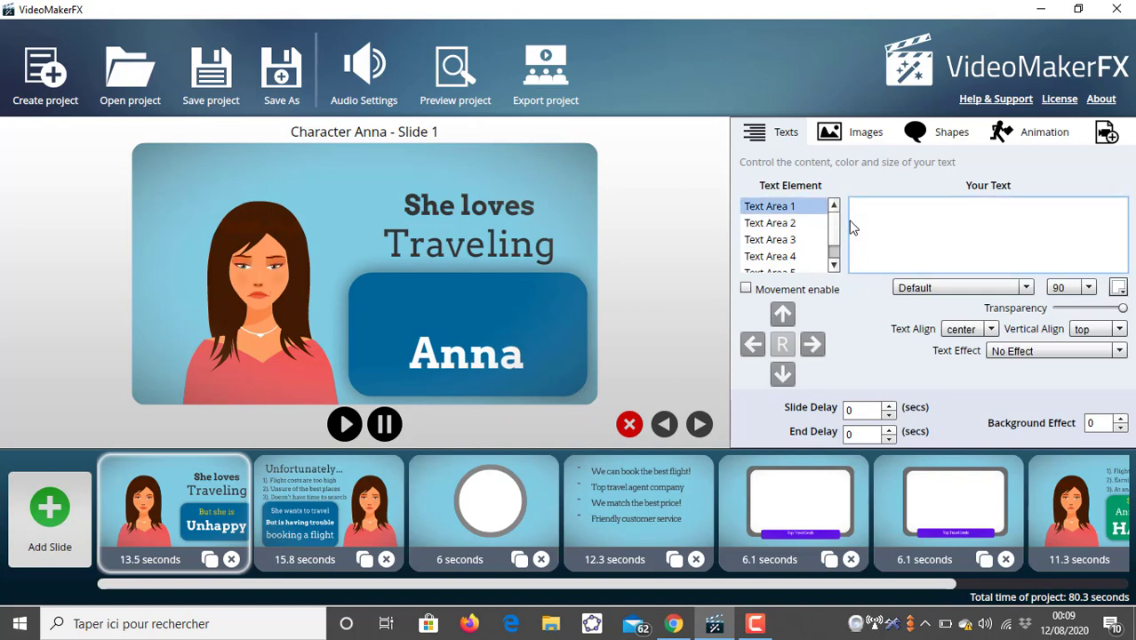
{"action": "type", "text": "hello"}
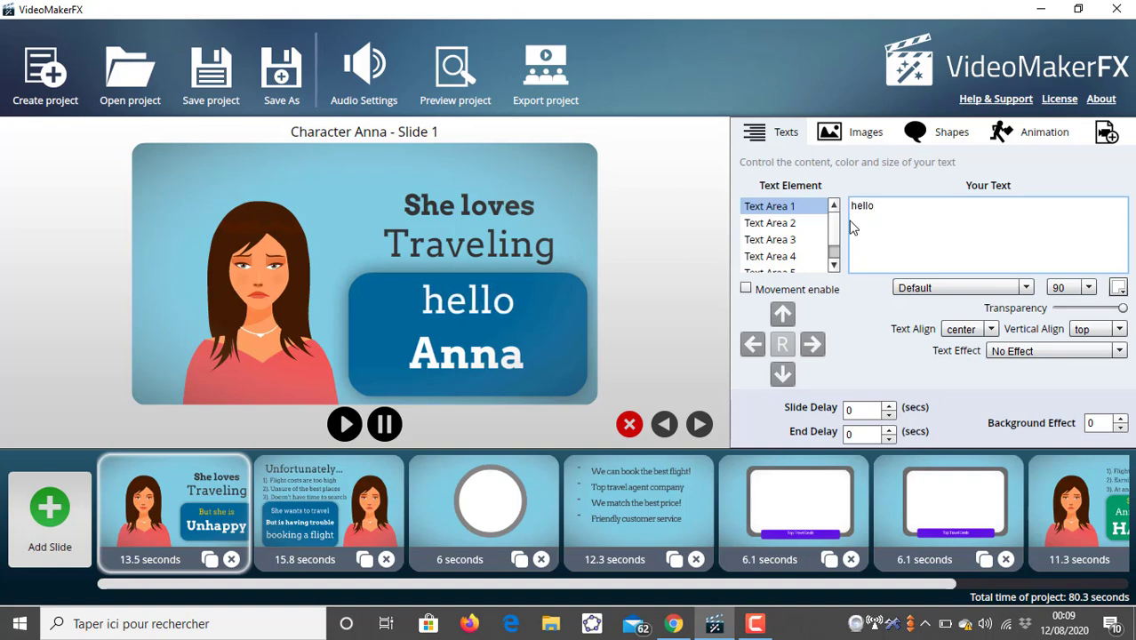
{"action": "type", "text": " moi"}
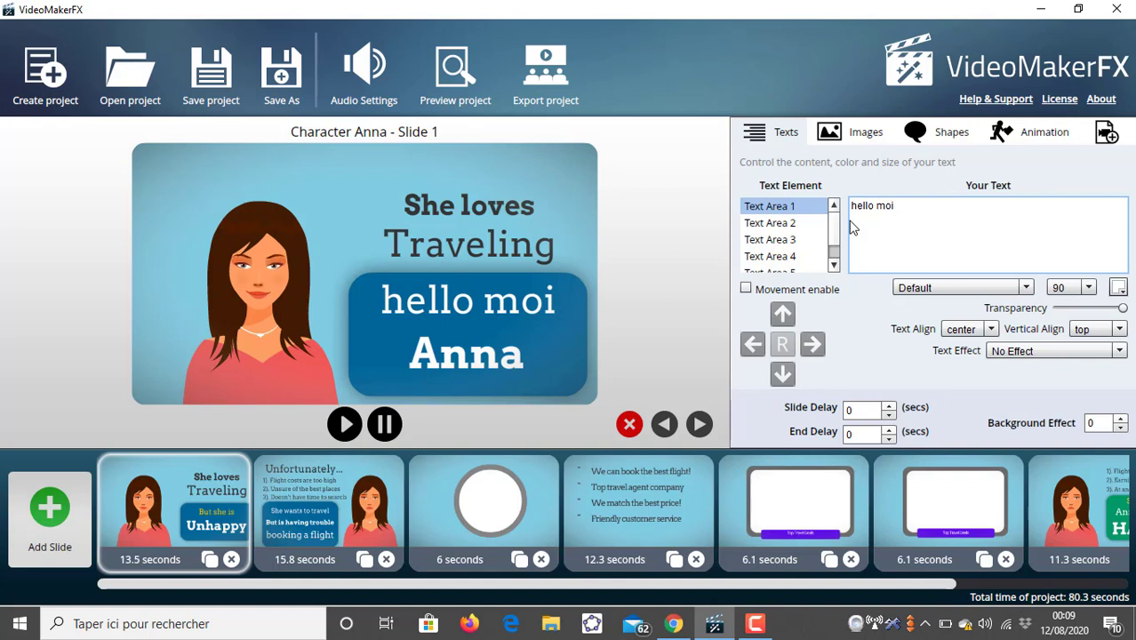
{"action": "type", "text": " c'e"}
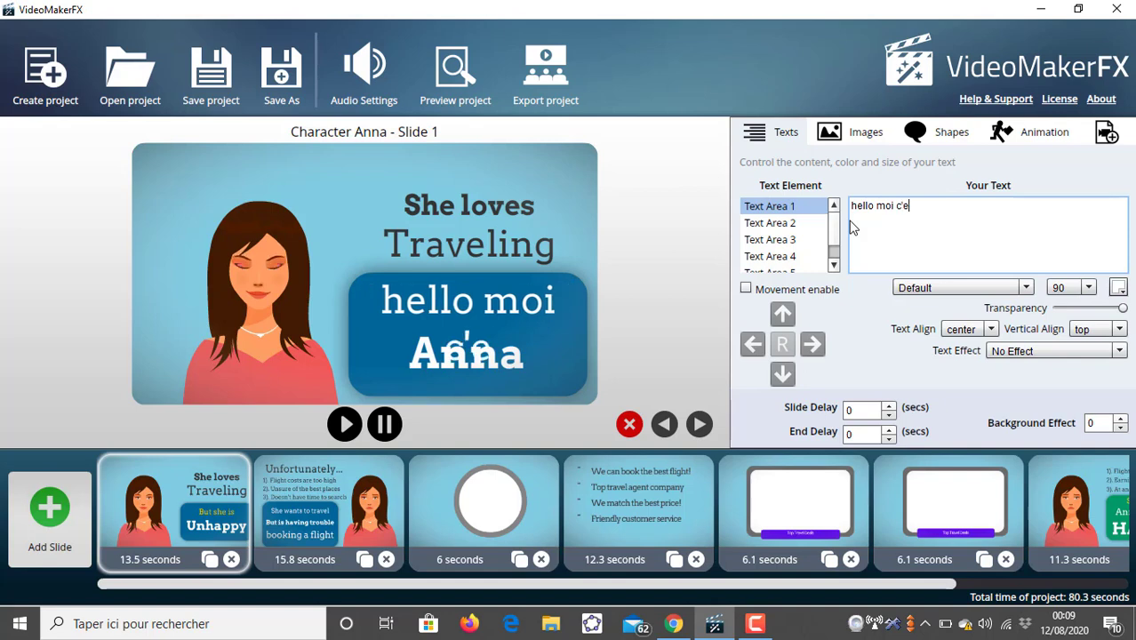
{"action": "type", "text": "st"}
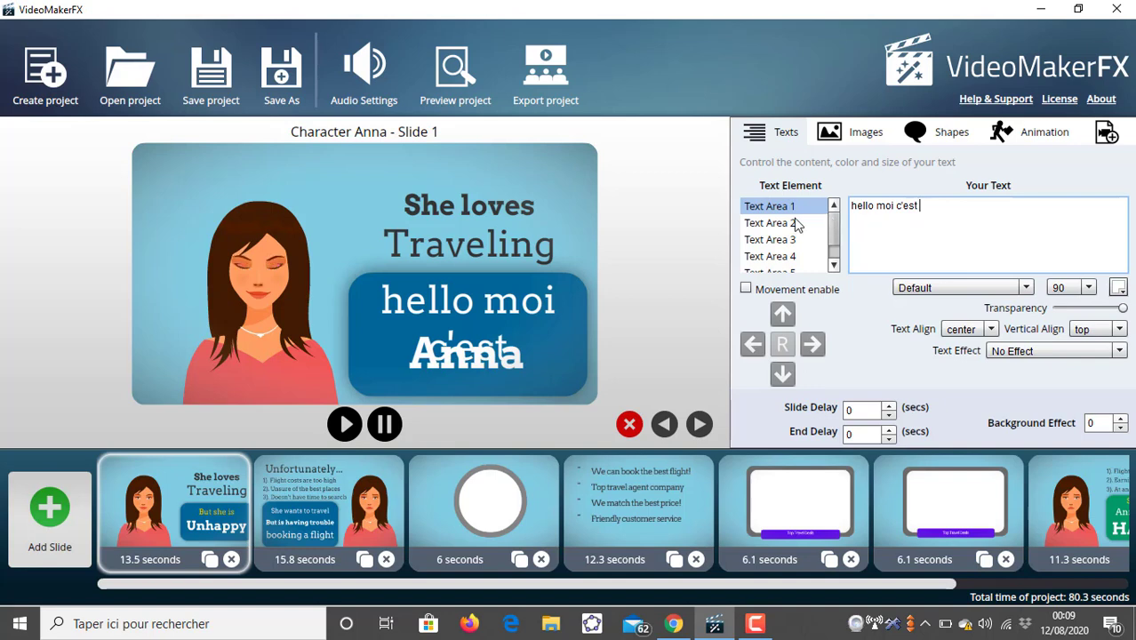
- Clear the text of Text Area 2 on the first slide
{"action": "left_click", "coordinate": [785, 224]}
{"action": "double_click", "coordinate": [869, 205]}
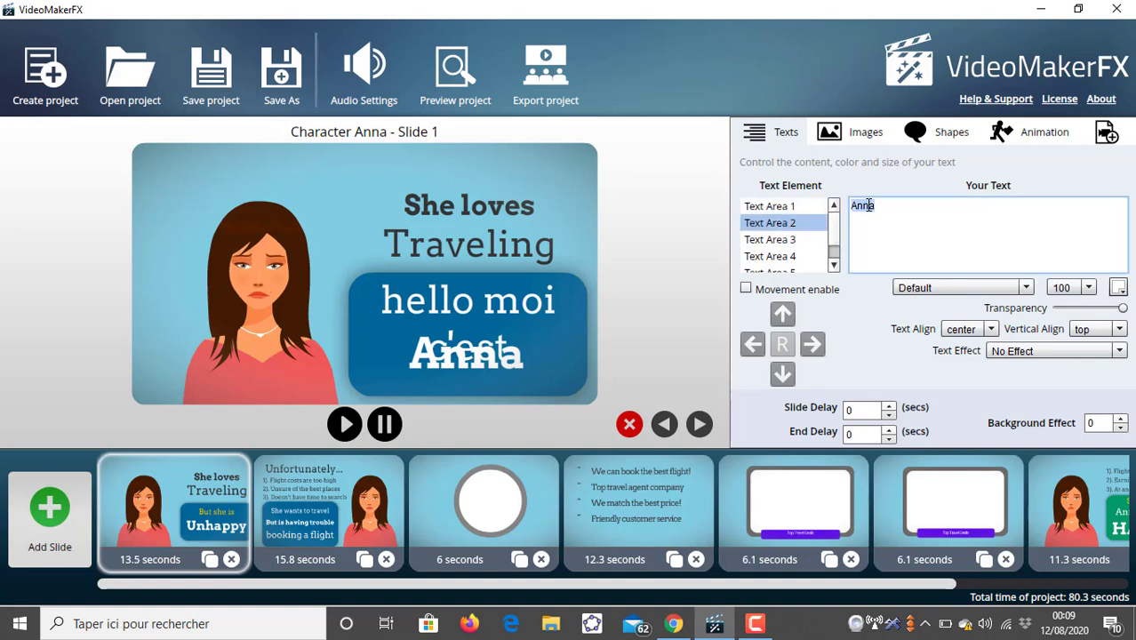
{"action": "key", "text": "BackSpace"}
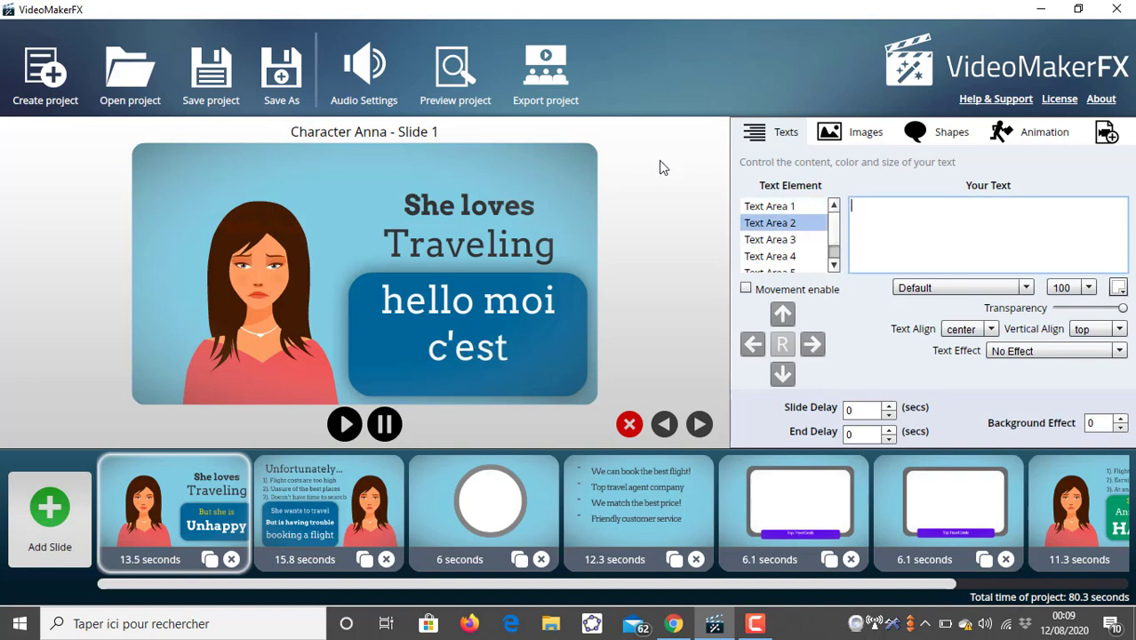
- Append Anna to Text Area 1's text so it reads hello moi c'est Anna
{"action": "left_click", "coordinate": [770, 205]}
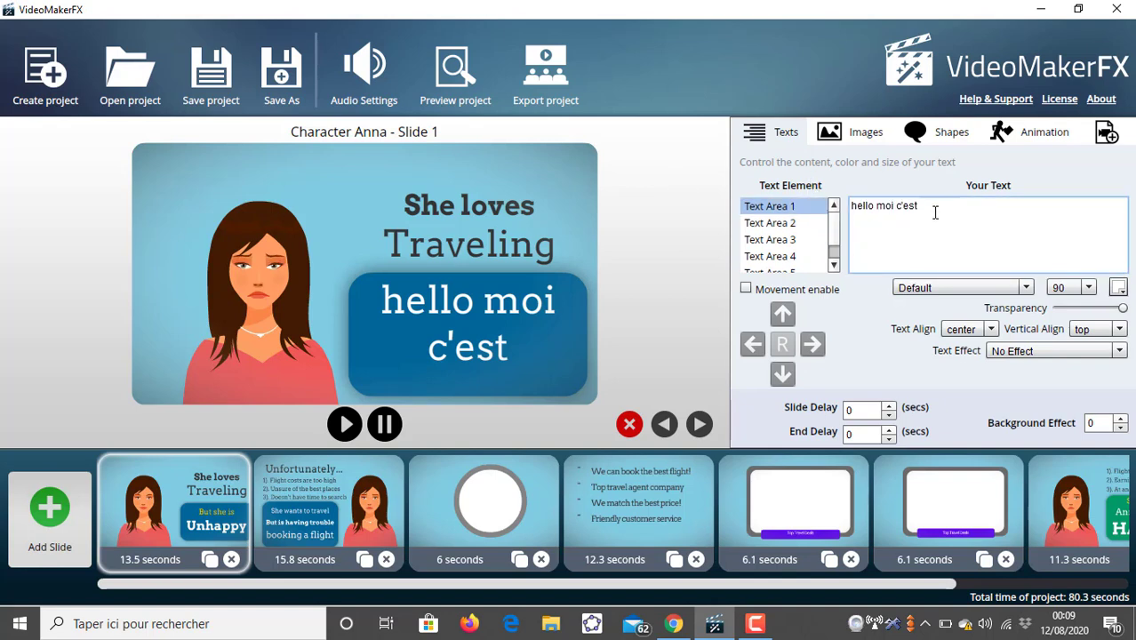
{"action": "type", "text": "A"}
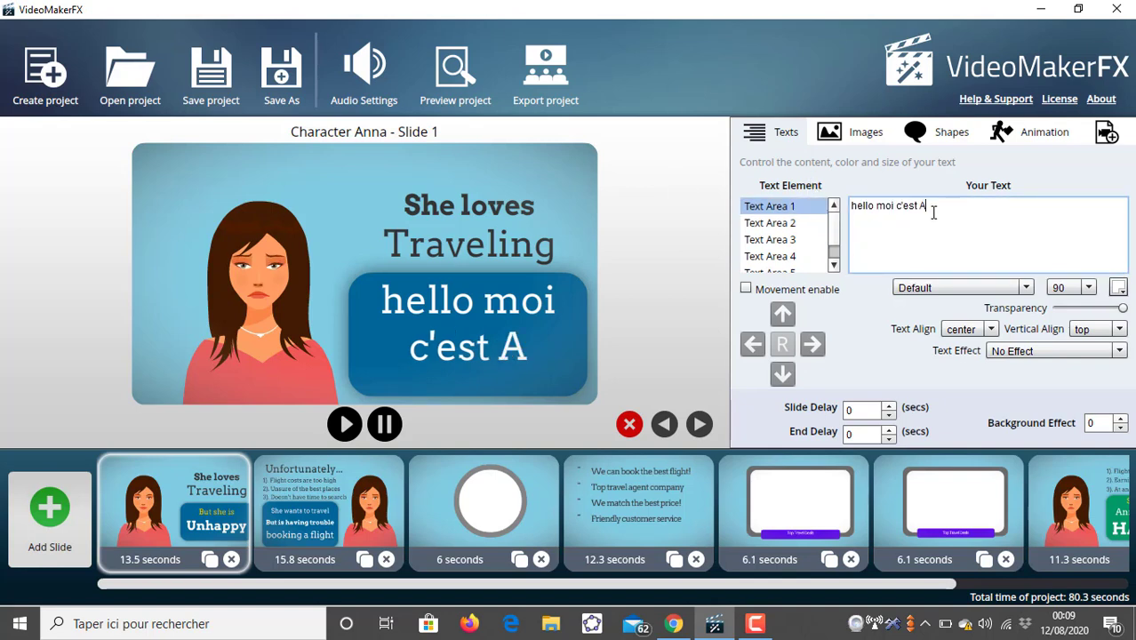
{"action": "type", "text": "nna"}
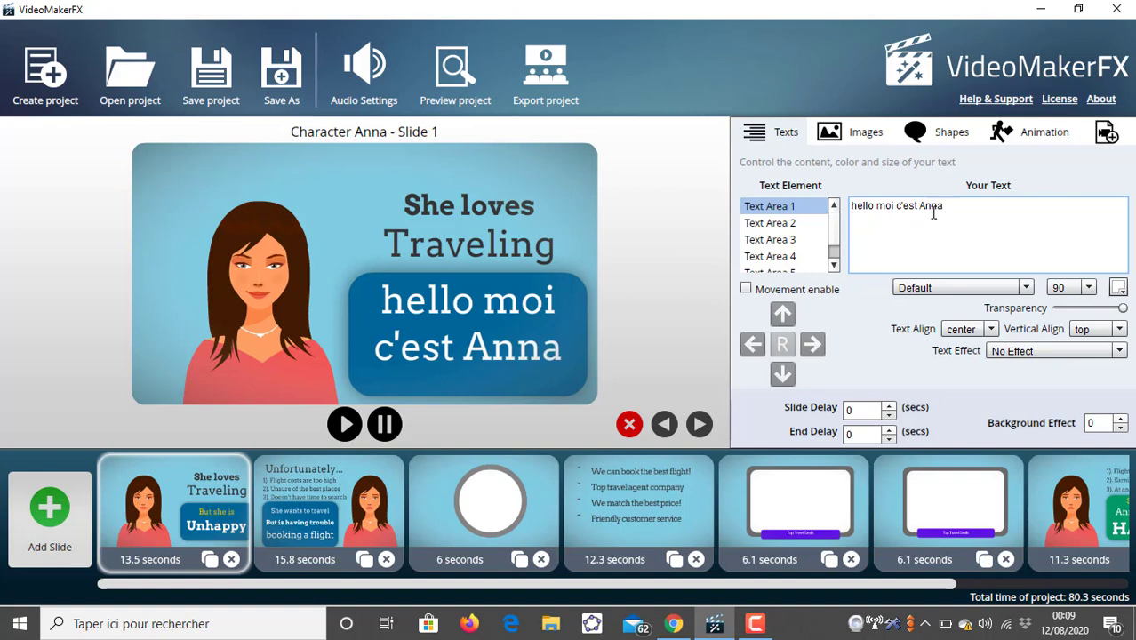
- Replace Text Area 3's text with J'aime voyager
{"action": "left_click", "coordinate": [807, 224]}
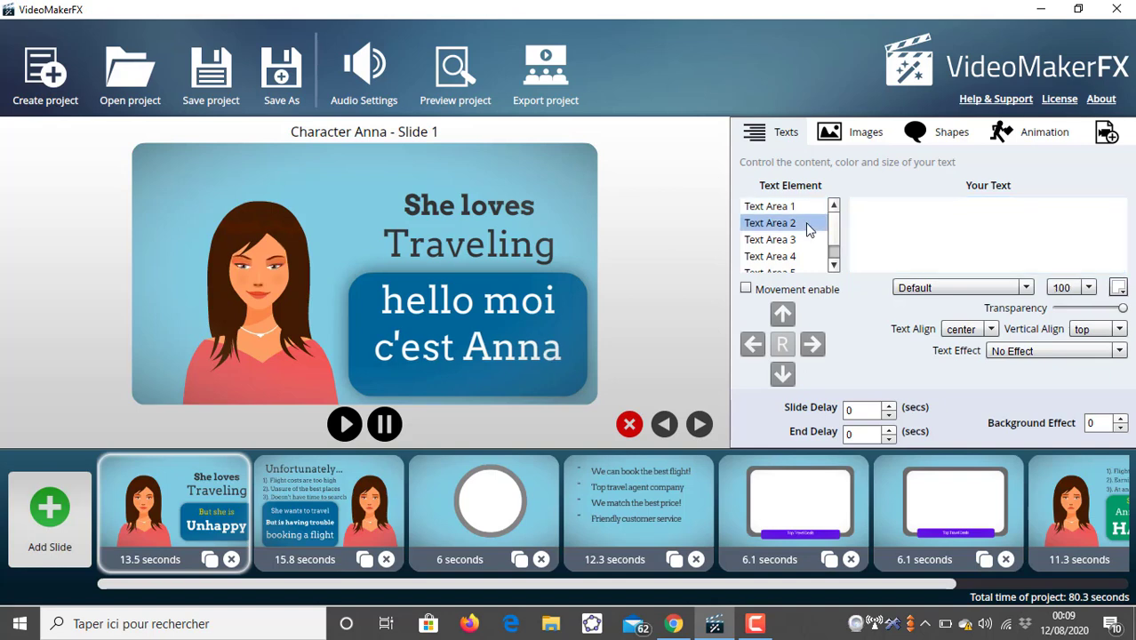
{"action": "left_click", "coordinate": [805, 240]}
{"action": "left_click", "coordinate": [875, 204]}
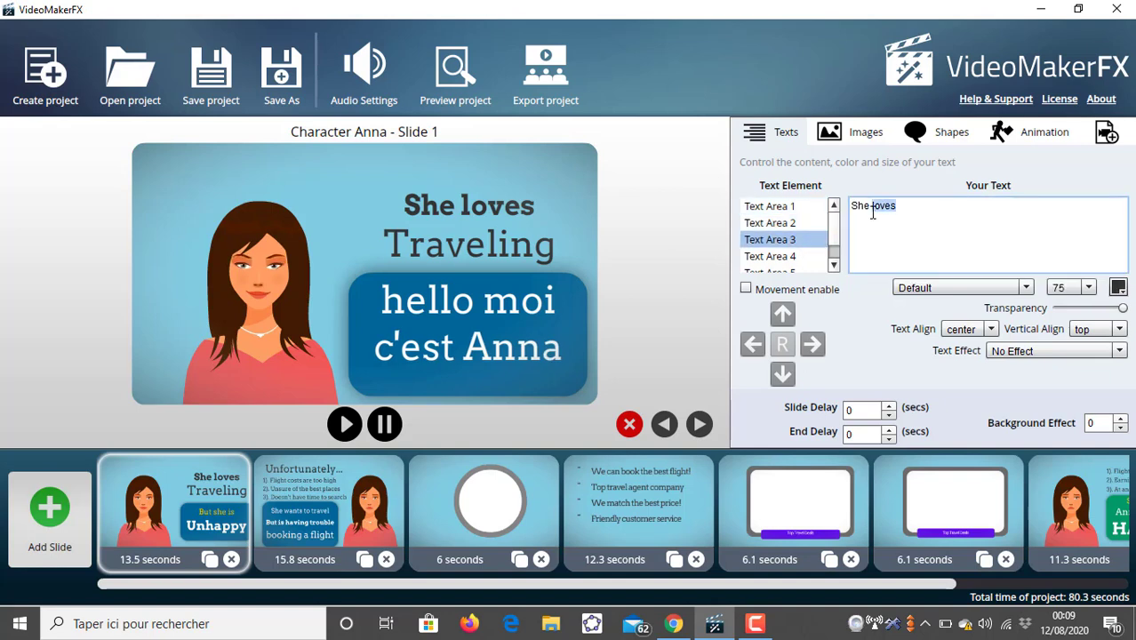
{"action": "type", "text": "j"}
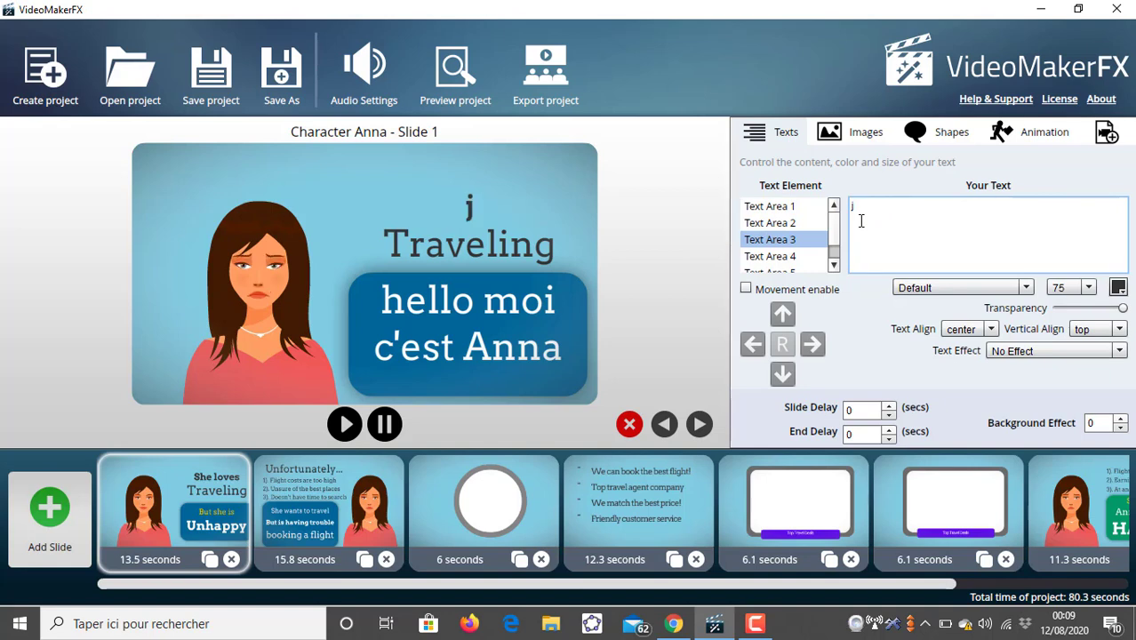
{"action": "key", "text": "BackSpace"}
{"action": "type", "text": "J'aime voyager"}
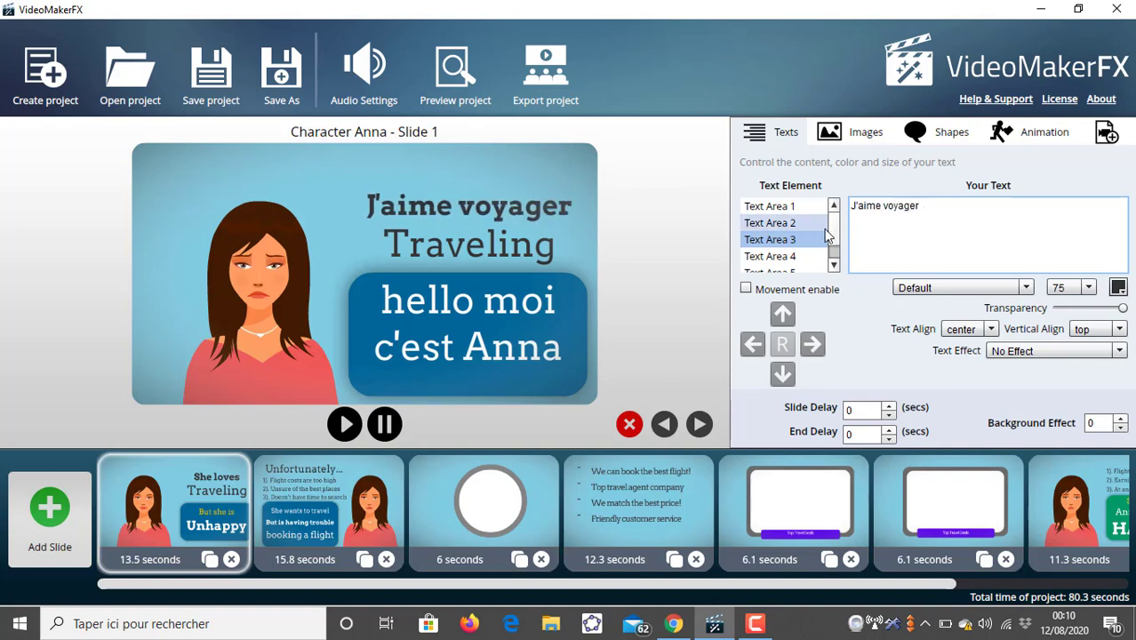
- Clear the text of Text Area 4 on the first slide
{"action": "left_click", "coordinate": [770, 256]}
{"action": "double_click", "coordinate": [891, 213]}
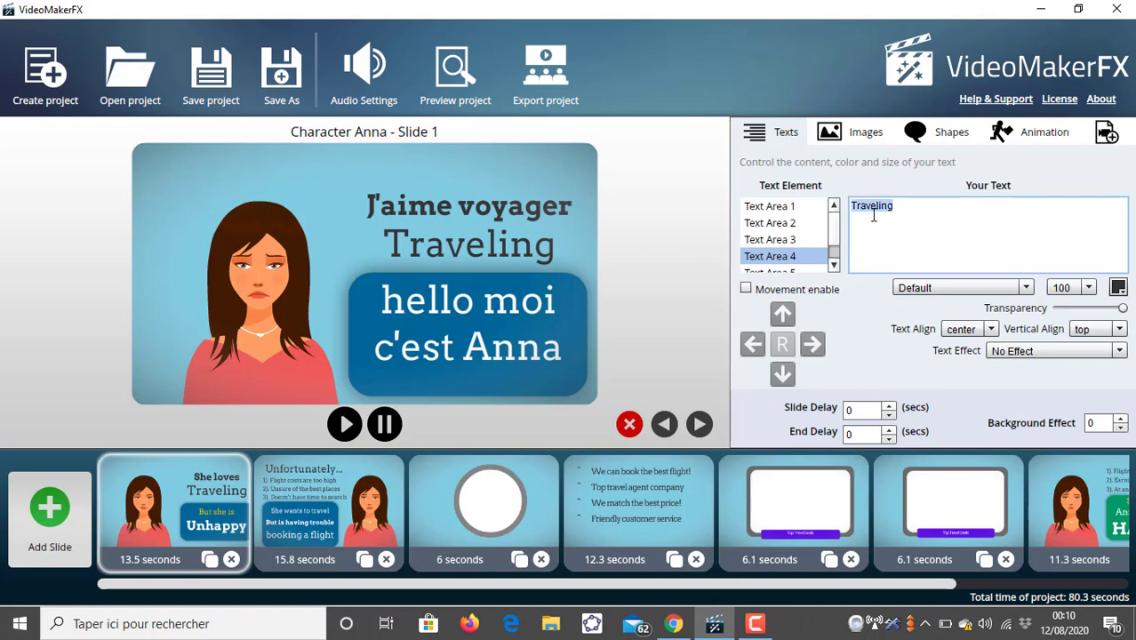
{"action": "key", "text": "BackSpace"}
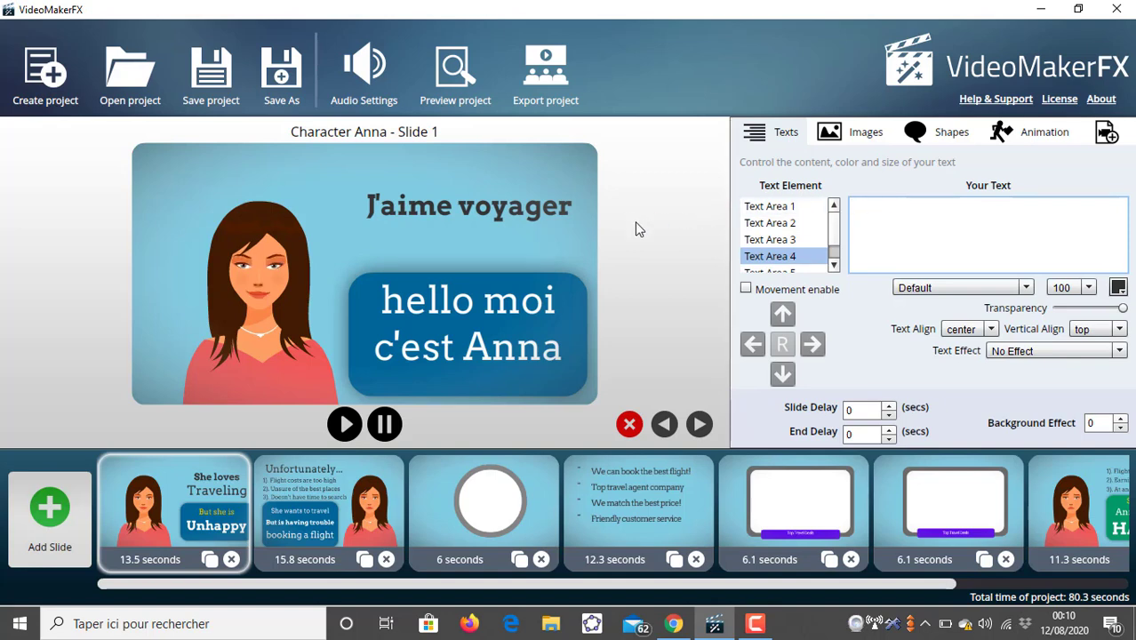
{"action": "left_click", "coordinate": [791, 240]}
{"action": "left_click", "coordinate": [795, 256]}
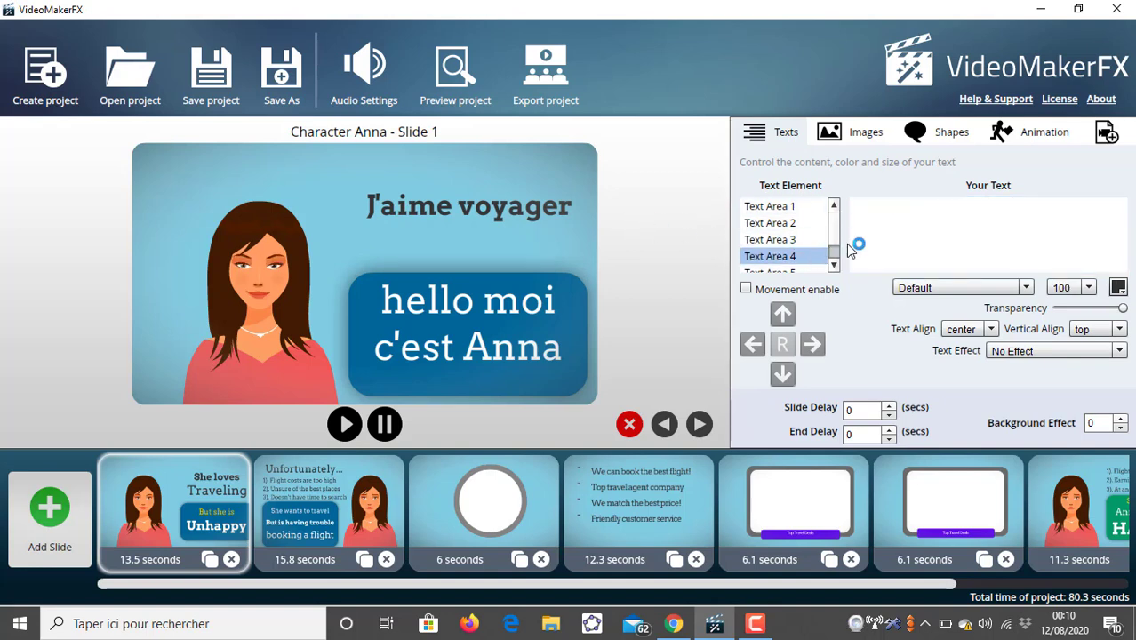
- Enter et faire de nouvelles rencontres as Text Area 4's text on the first slide
{"action": "left_click", "coordinate": [854, 210]}
{"action": "type", "text": "e"}
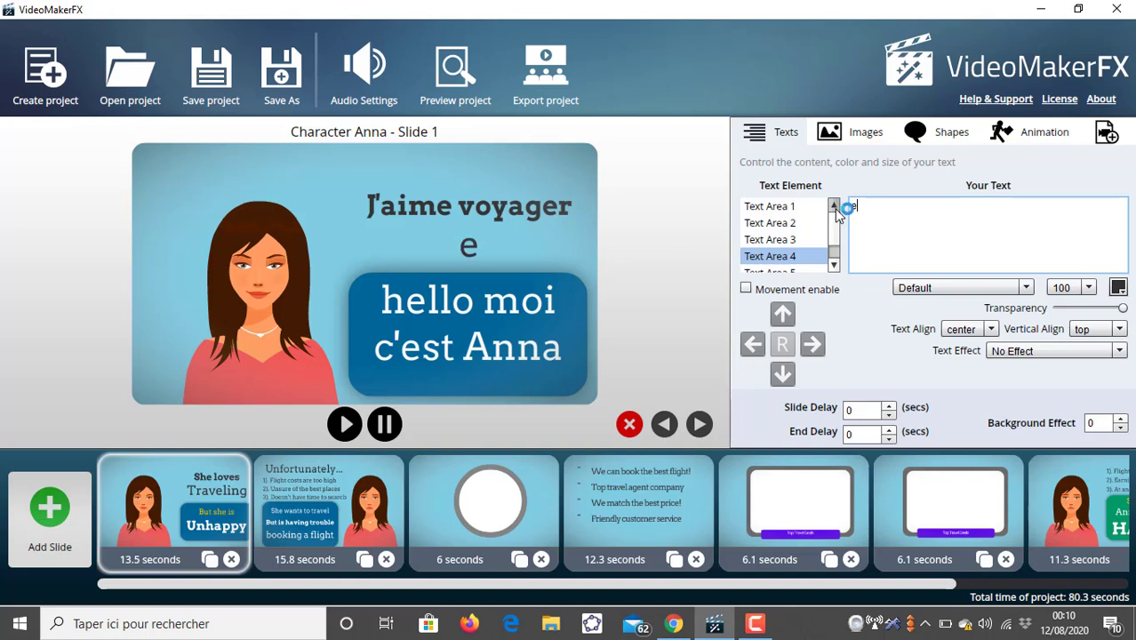
{"action": "type", "text": "t d"}
{"action": "key", "text": "BackSpace"}
{"action": "key", "text": "BackSpace"}
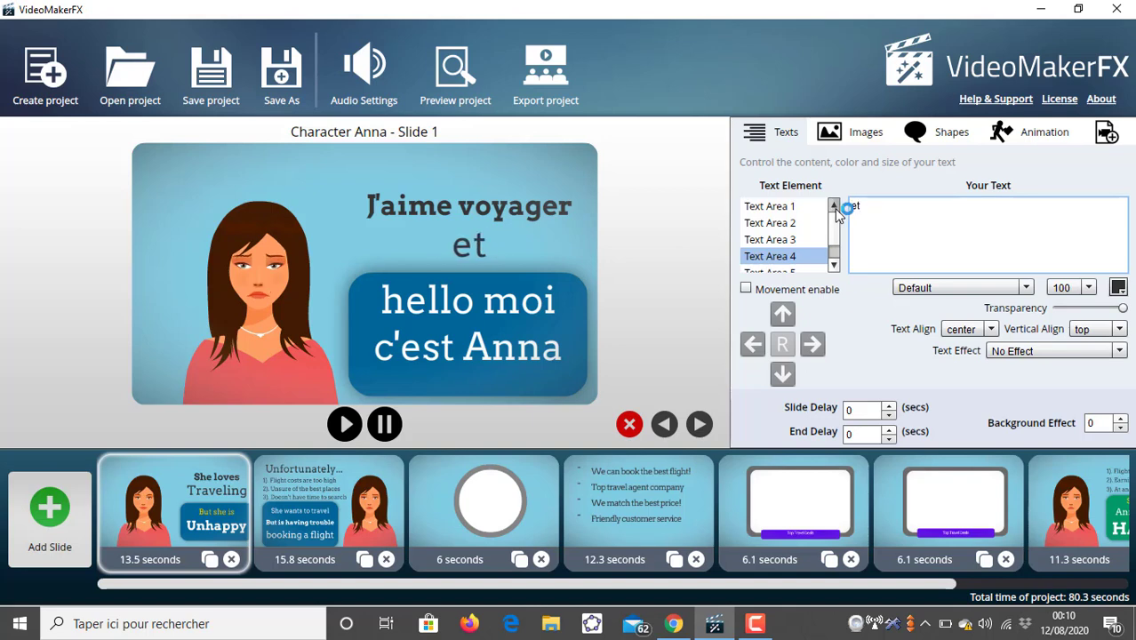
{"action": "type", "text": "faire d"}
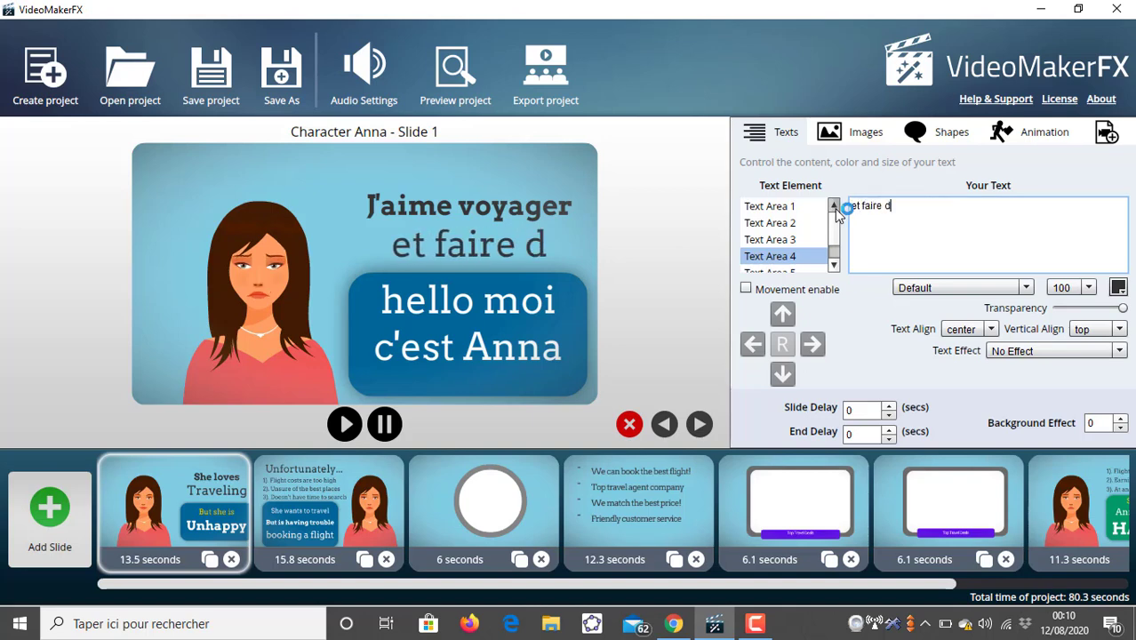
{"action": "type", "text": "e nouvell"}
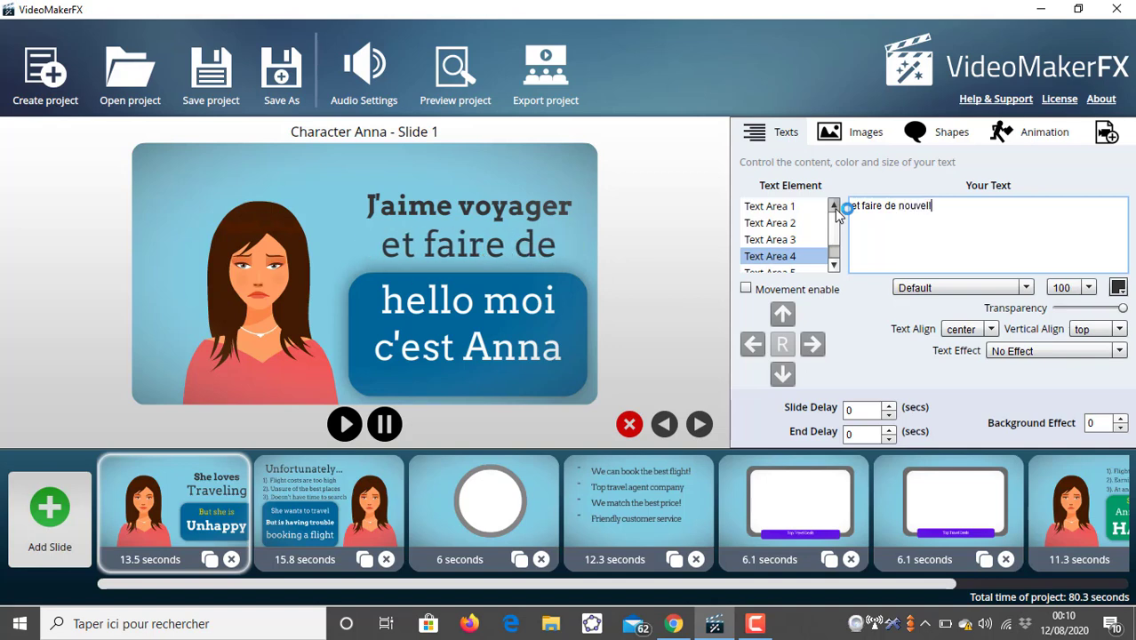
{"action": "type", "text": "es rencontres"}
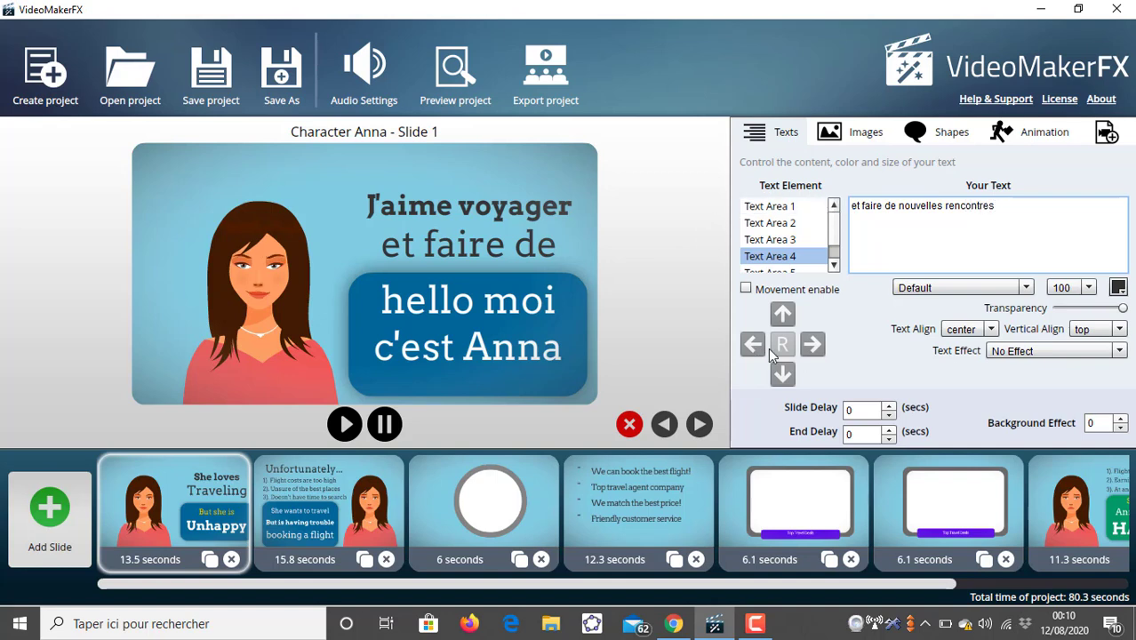
- Reduce Text Area 4's font size to 50 and set its transparency slider back to fully opaque
{"action": "left_click", "coordinate": [1086, 287]}
{"action": "scroll", "coordinate": [1085, 338], "scroll_direction": "up", "scroll_amount": 3}
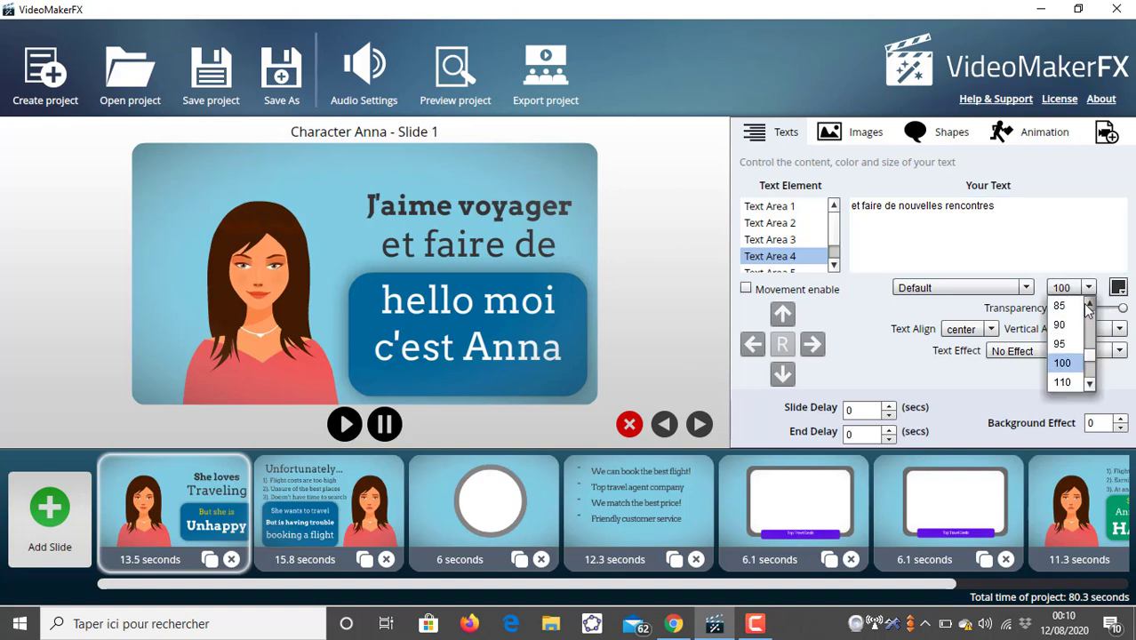
{"action": "left_click", "coordinate": [1077, 306]}
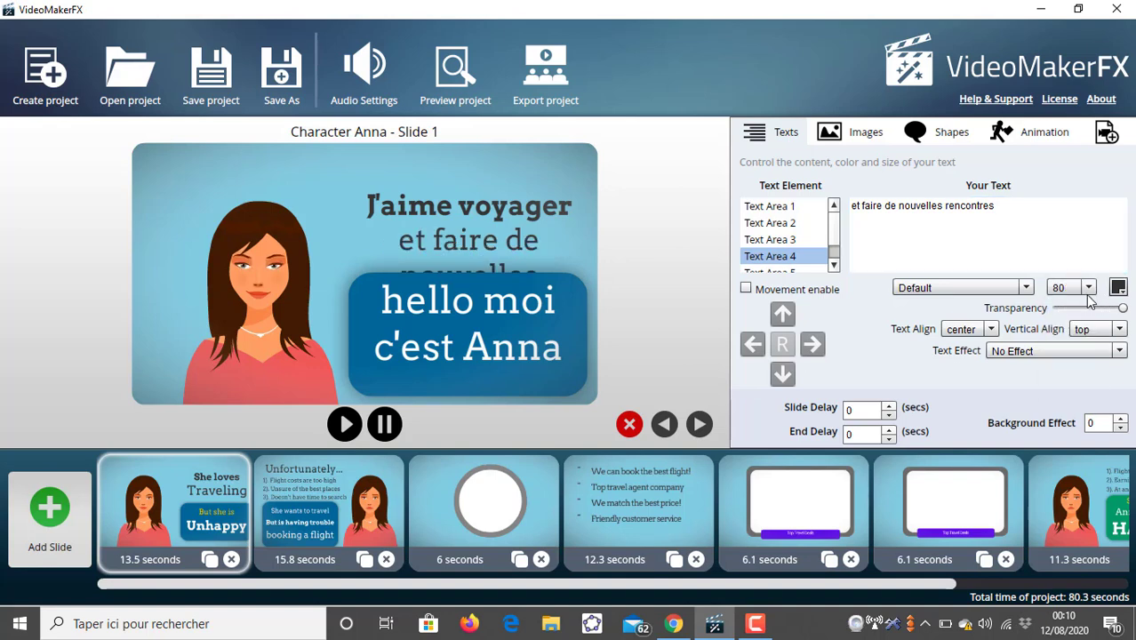
{"action": "left_click", "coordinate": [1088, 287]}
{"action": "scroll", "coordinate": [1080, 338], "scroll_direction": "up", "scroll_amount": 2}
{"action": "left_click", "coordinate": [1089, 306]}
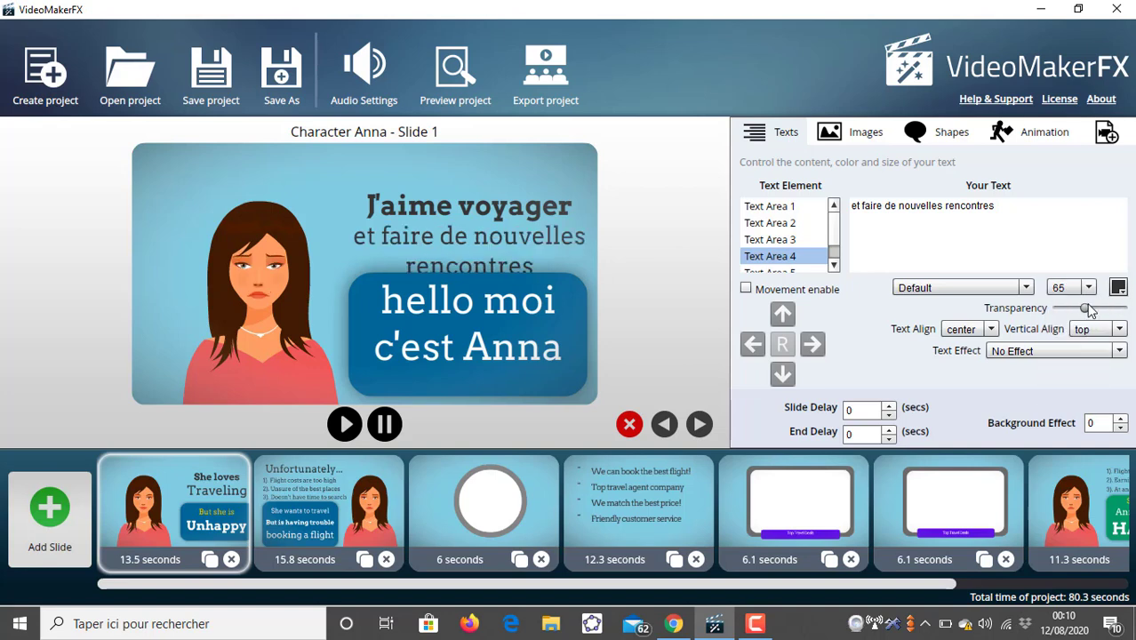
{"action": "left_click", "coordinate": [1088, 287]}
{"action": "scroll", "coordinate": [1074, 338], "scroll_direction": "up", "scroll_amount": 2}
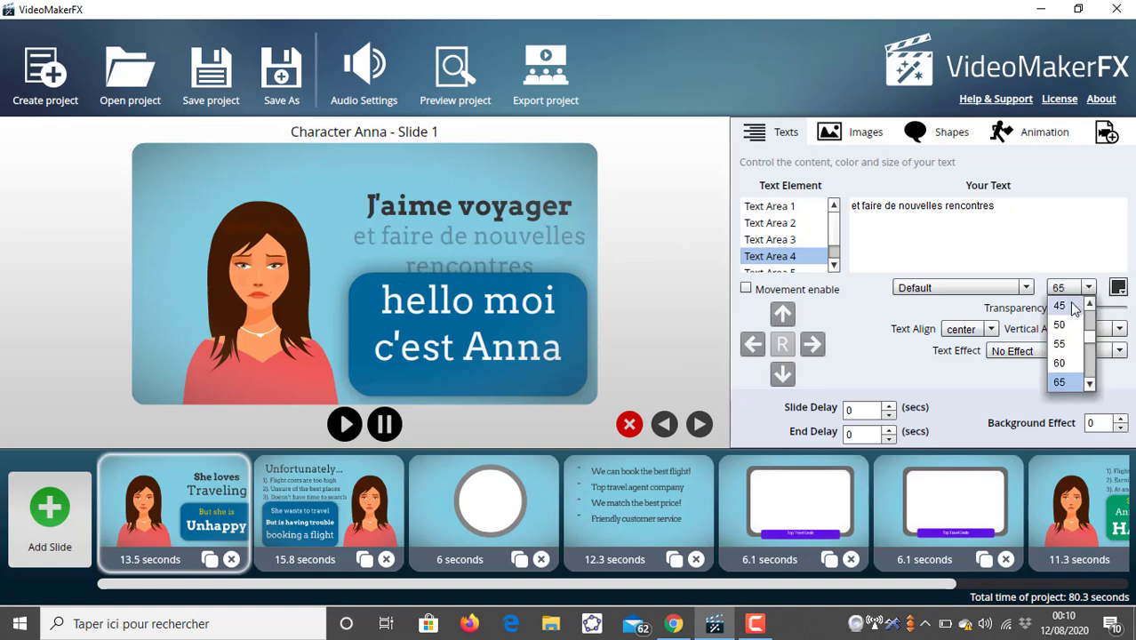
{"action": "left_click", "coordinate": [1059, 306]}
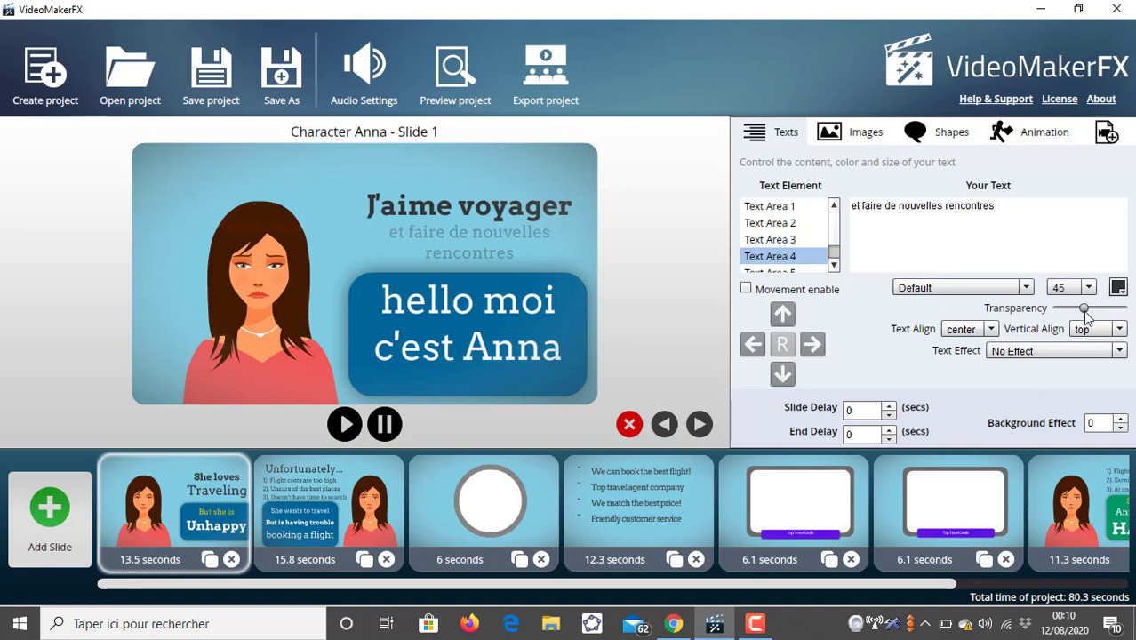
{"action": "left_click_drag", "start_coordinate": [1084, 307], "coordinate": [1123, 308]}
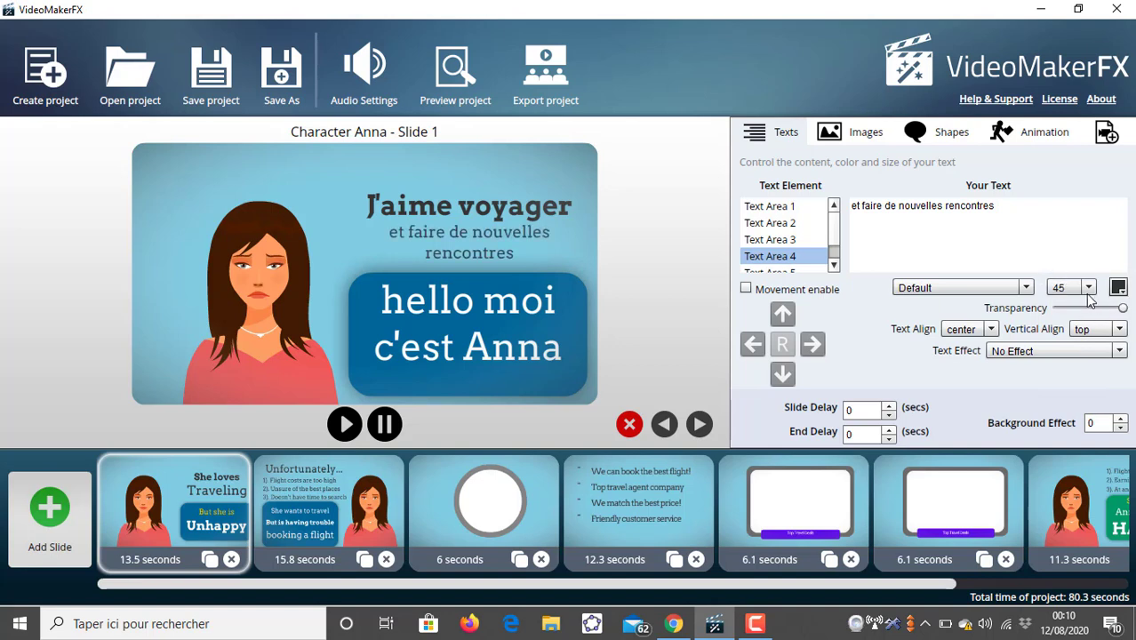
{"action": "left_click", "coordinate": [1089, 288]}
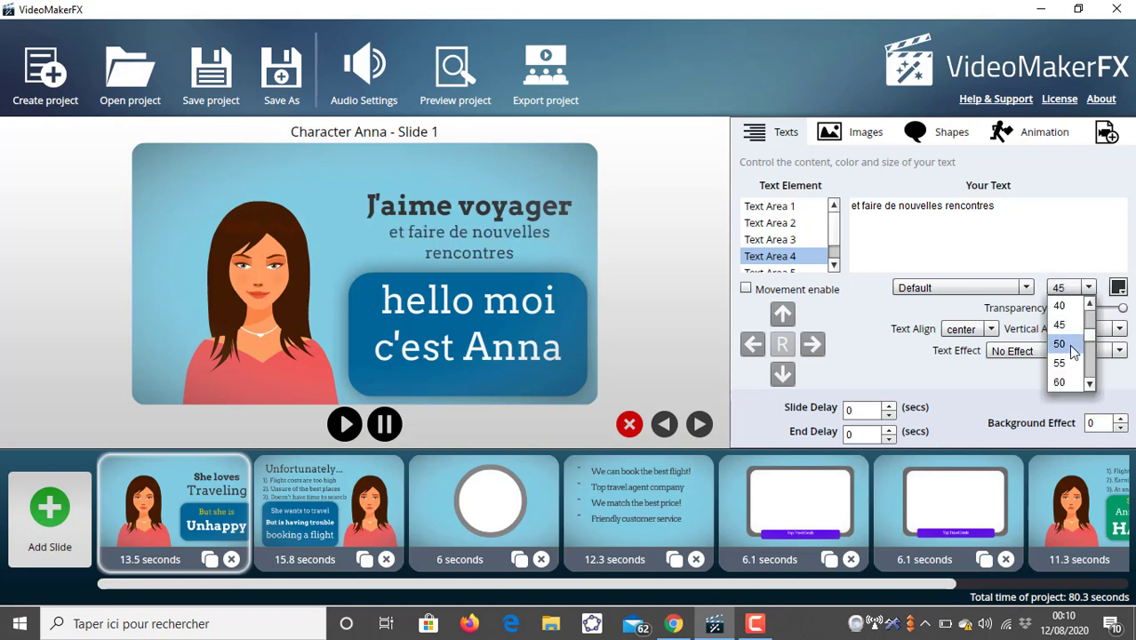
{"action": "left_click", "coordinate": [1069, 343]}
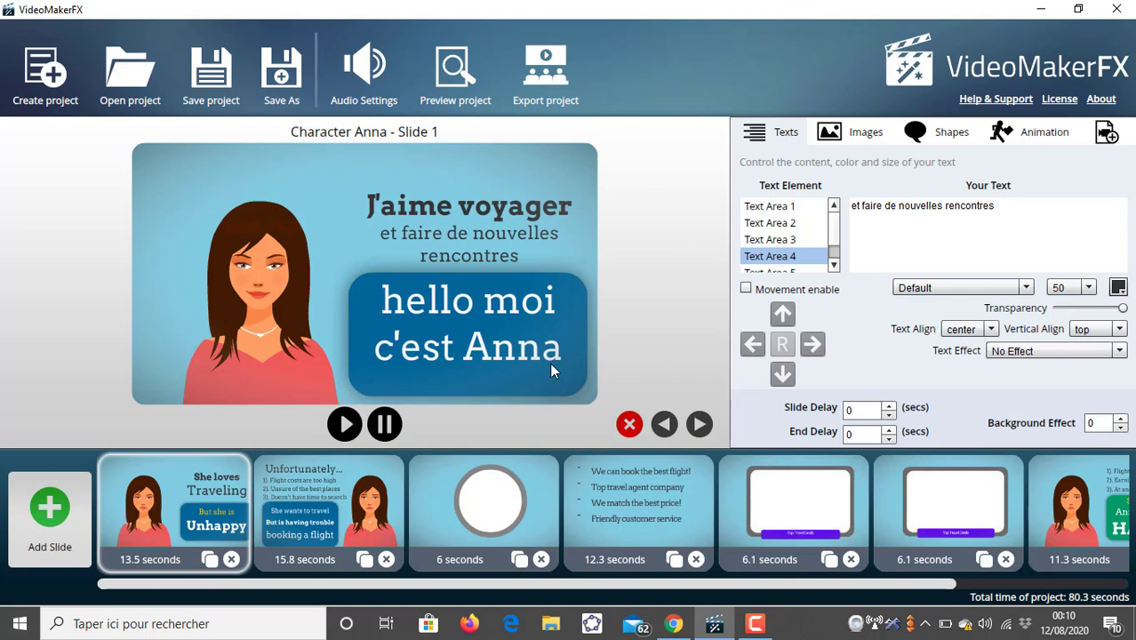
- Replace Text Area 5's text But she is with Mais j'ai un soucis actuellement
{"action": "left_click", "coordinate": [824, 269]}
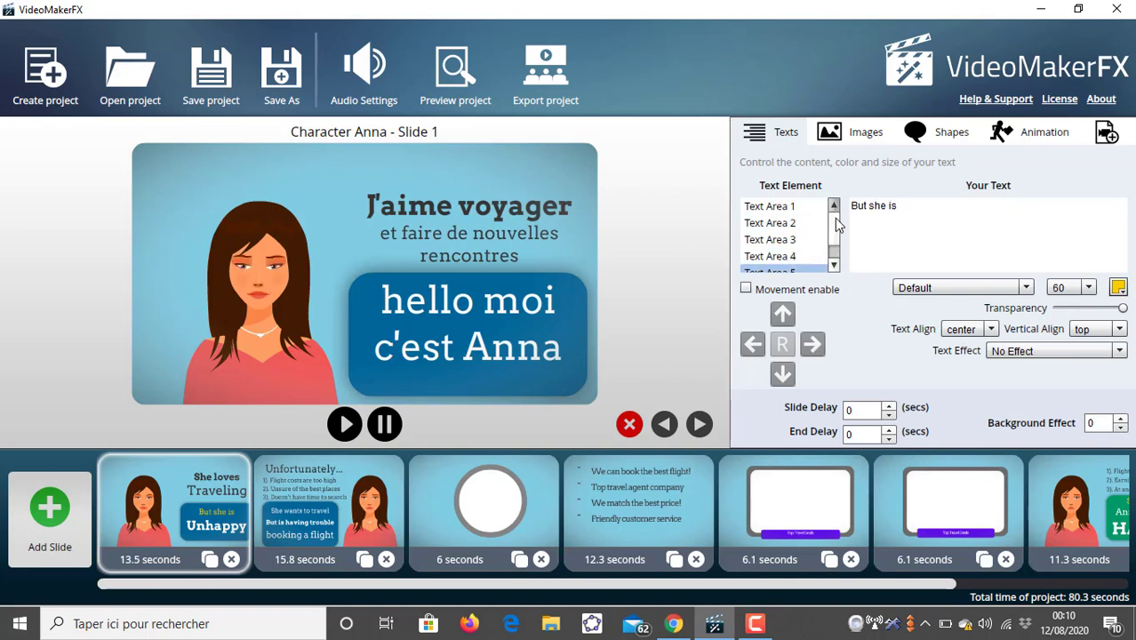
{"action": "left_click_drag", "start_coordinate": [834, 219], "coordinate": [835, 226]}
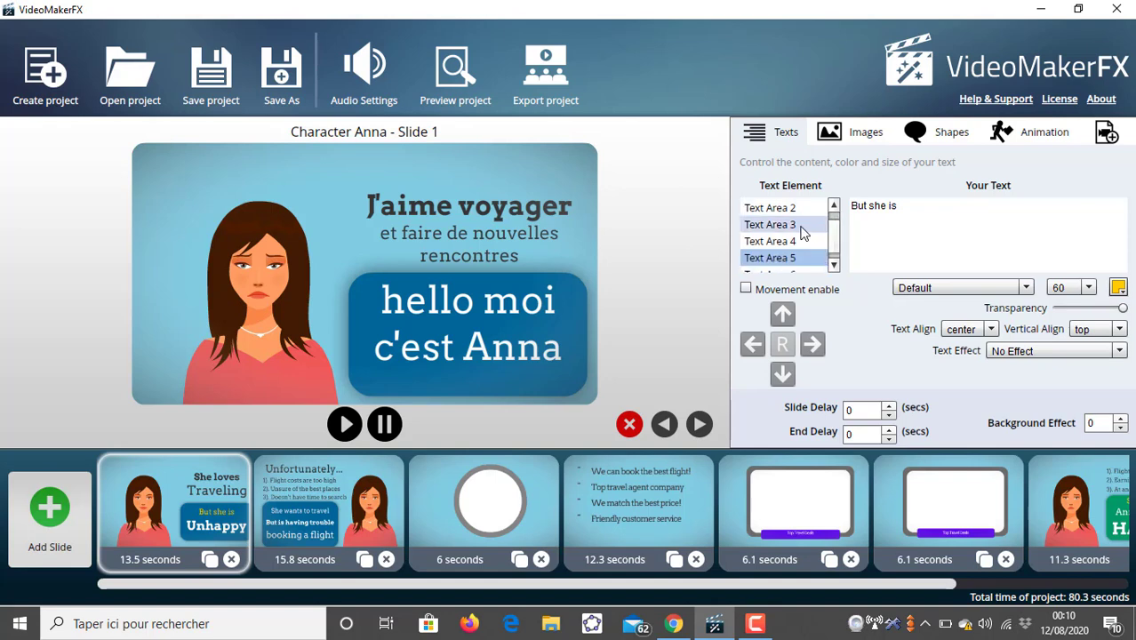
{"action": "left_click", "coordinate": [802, 224]}
{"action": "left_click", "coordinate": [795, 244]}
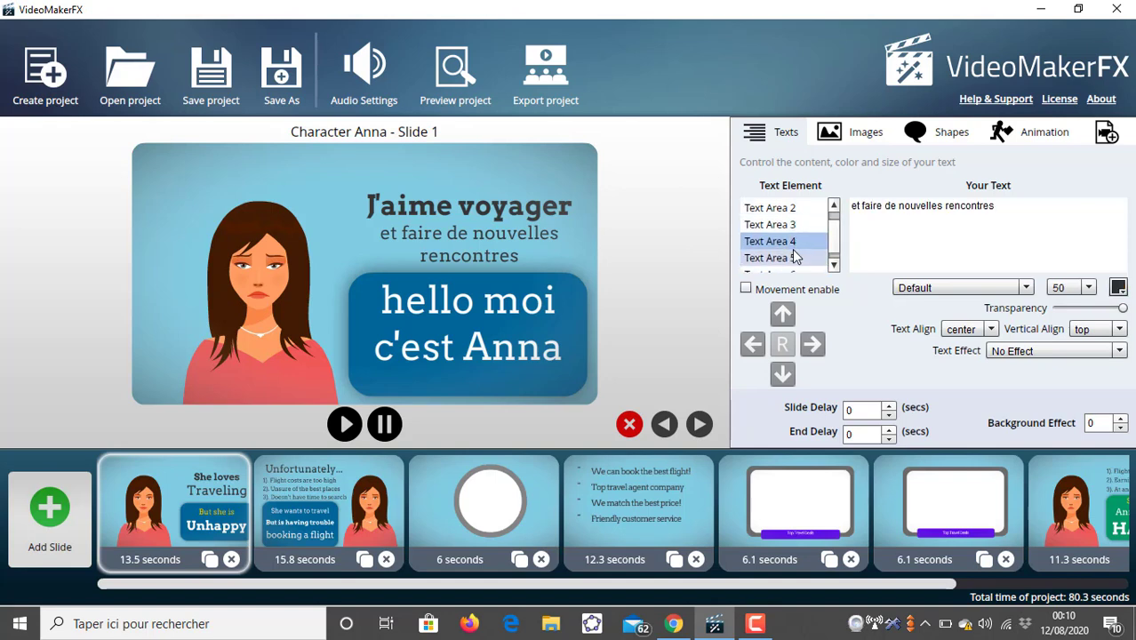
{"action": "left_click", "coordinate": [793, 256]}
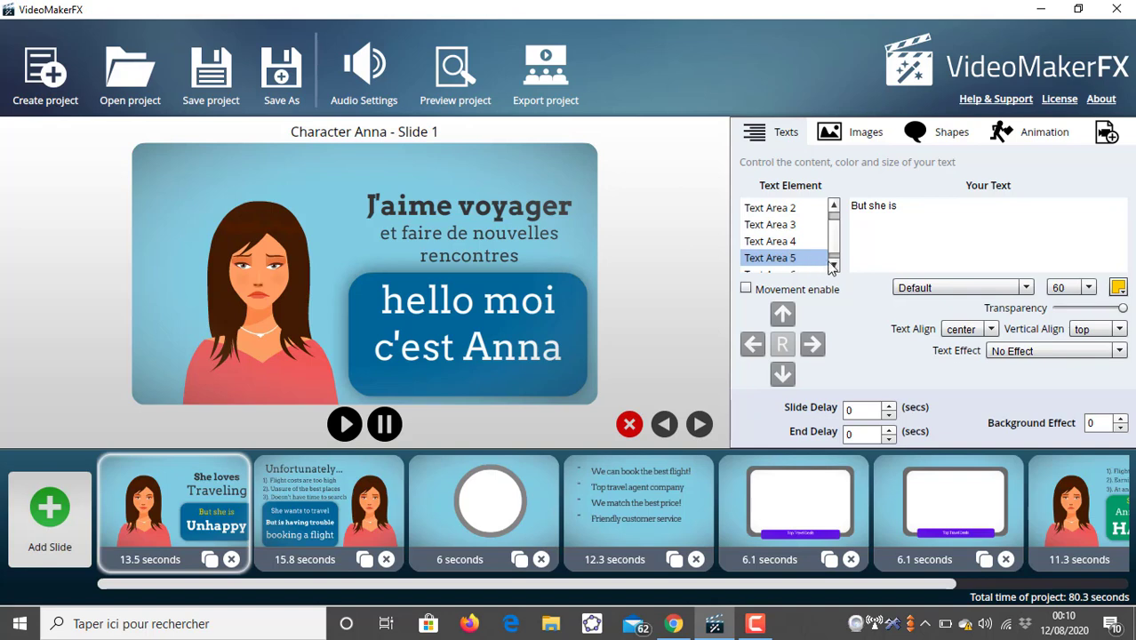
{"action": "triple_click", "coordinate": [883, 208]}
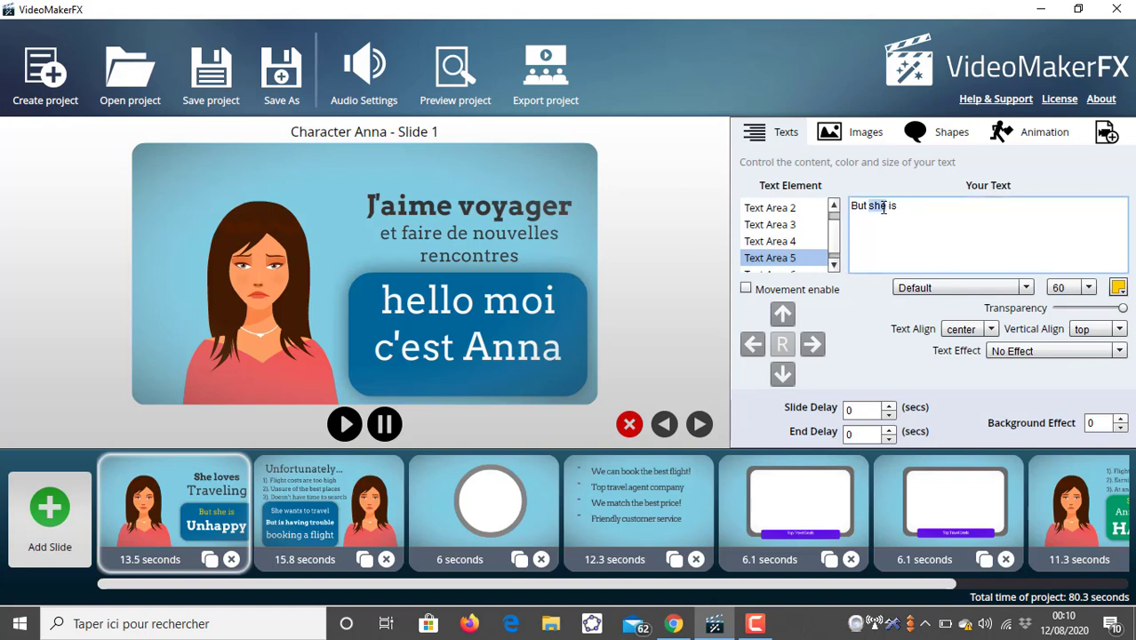
{"action": "triple_click", "coordinate": [882, 207]}
{"action": "double_click", "coordinate": [881, 207]}
{"action": "left_click", "coordinate": [881, 207]}
{"action": "double_click", "coordinate": [881, 207]}
{"action": "left_click", "coordinate": [875, 210]}
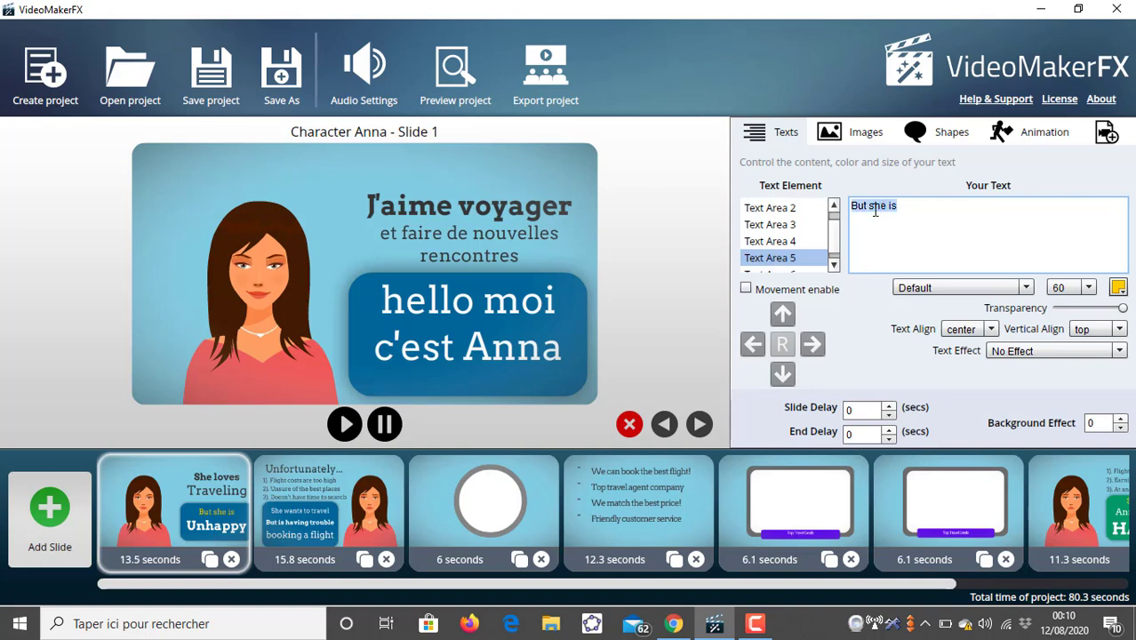
{"action": "type", "text": "Mais j'ai un souci"}
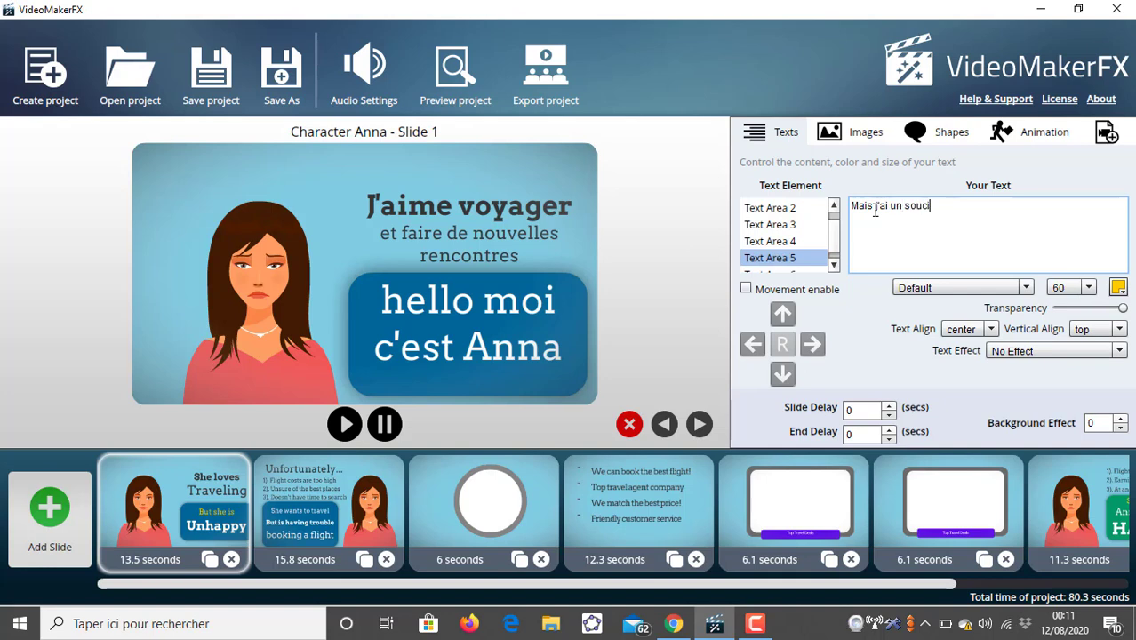
{"action": "type", "text": "ctuellement"}
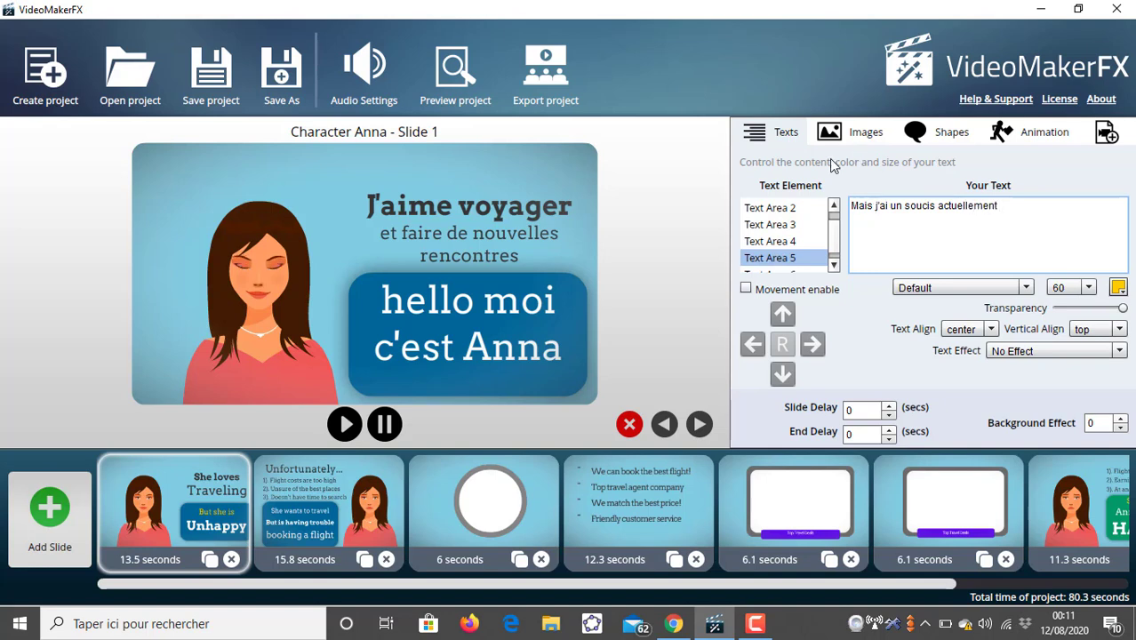
- Clear the text of Text Area 6 on the first slide
{"action": "left_click", "coordinate": [833, 267]}
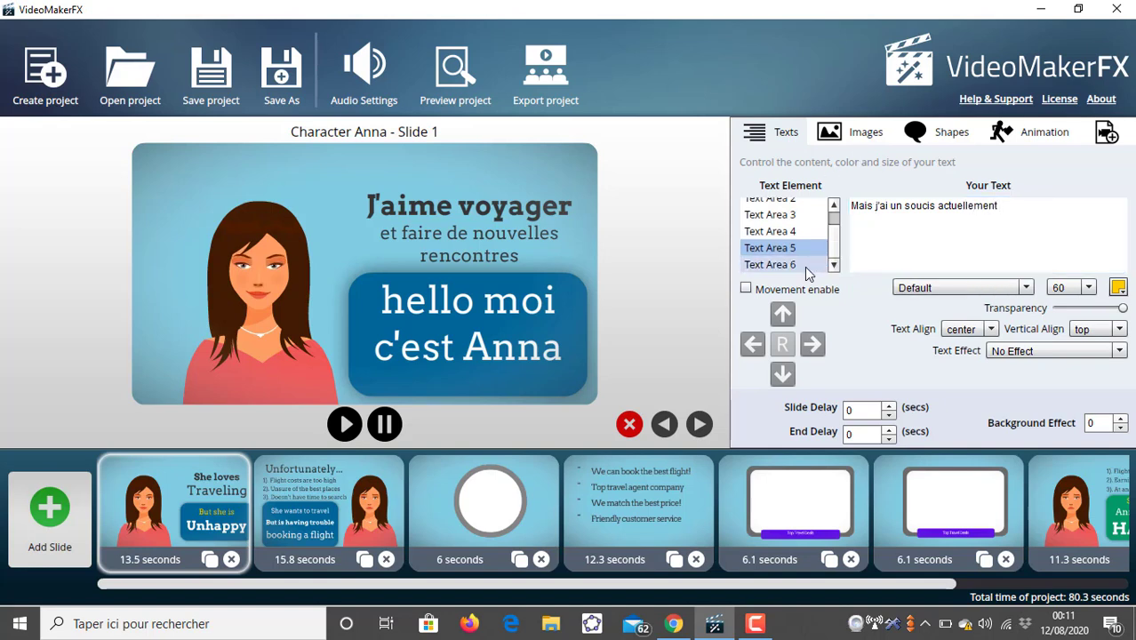
{"action": "left_click", "coordinate": [805, 264]}
{"action": "double_click", "coordinate": [871, 205]}
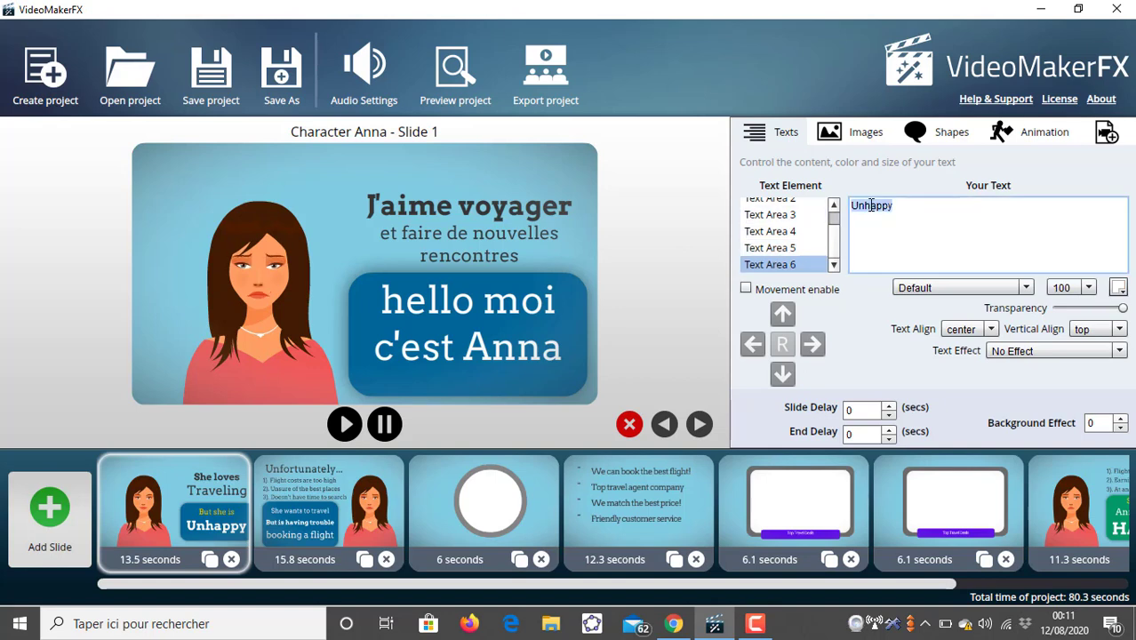
{"action": "type", "text": "à d"}
{"action": "type", "text": "ause du C"}
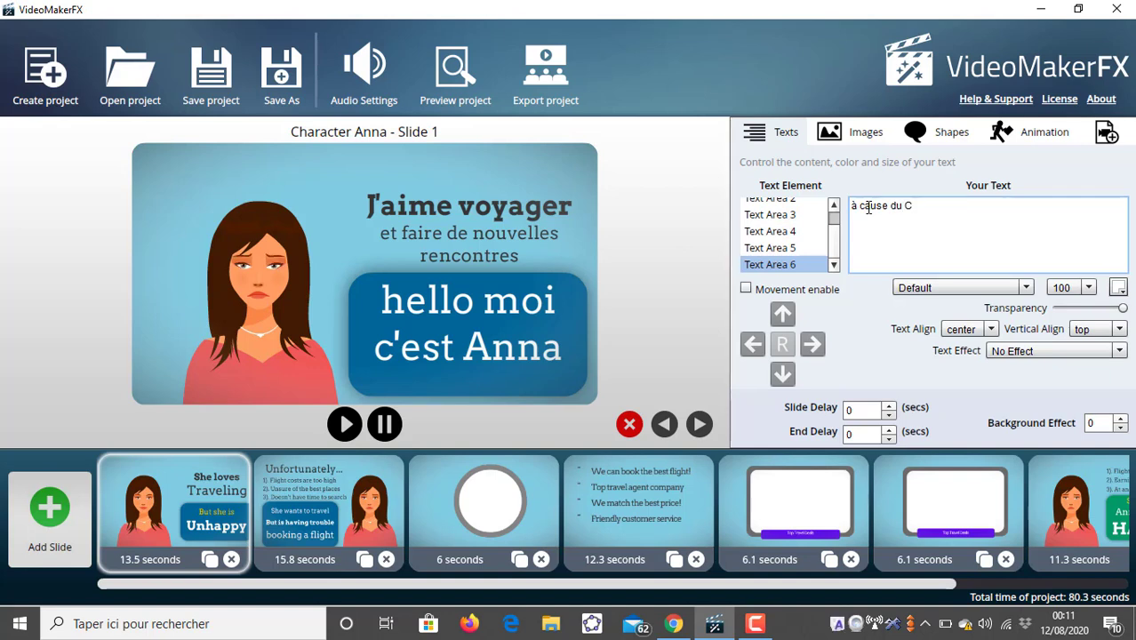
{"action": "type", "text": "o"}
{"action": "key", "text": "BackSpace"}
{"action": "key", "text": "BackSpace"}
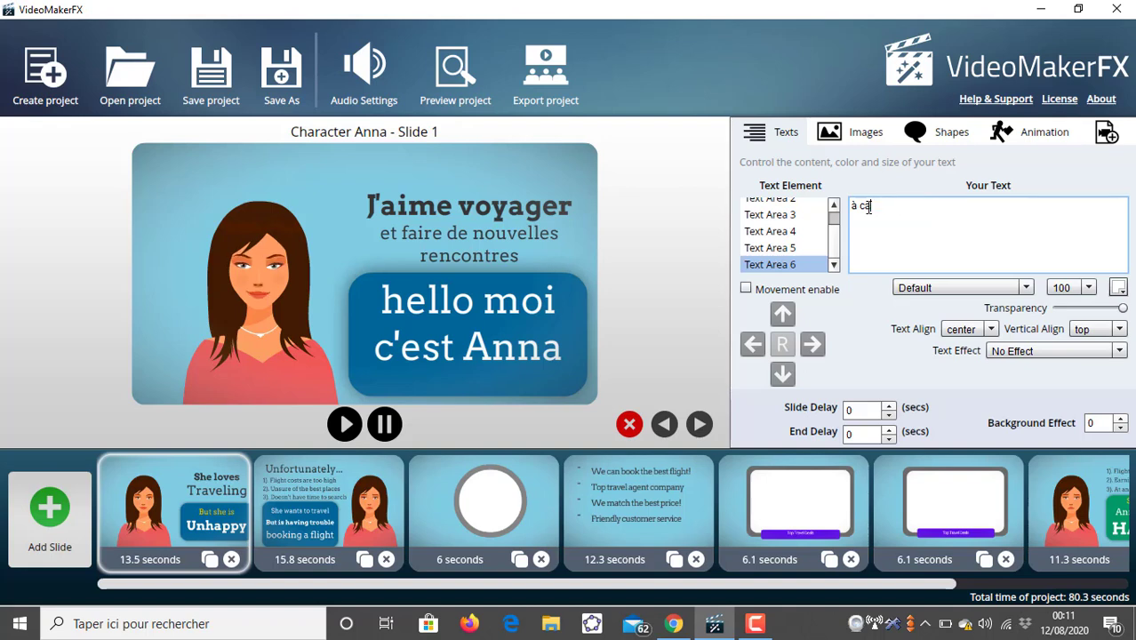
{"action": "key", "text": "BackSpace"}
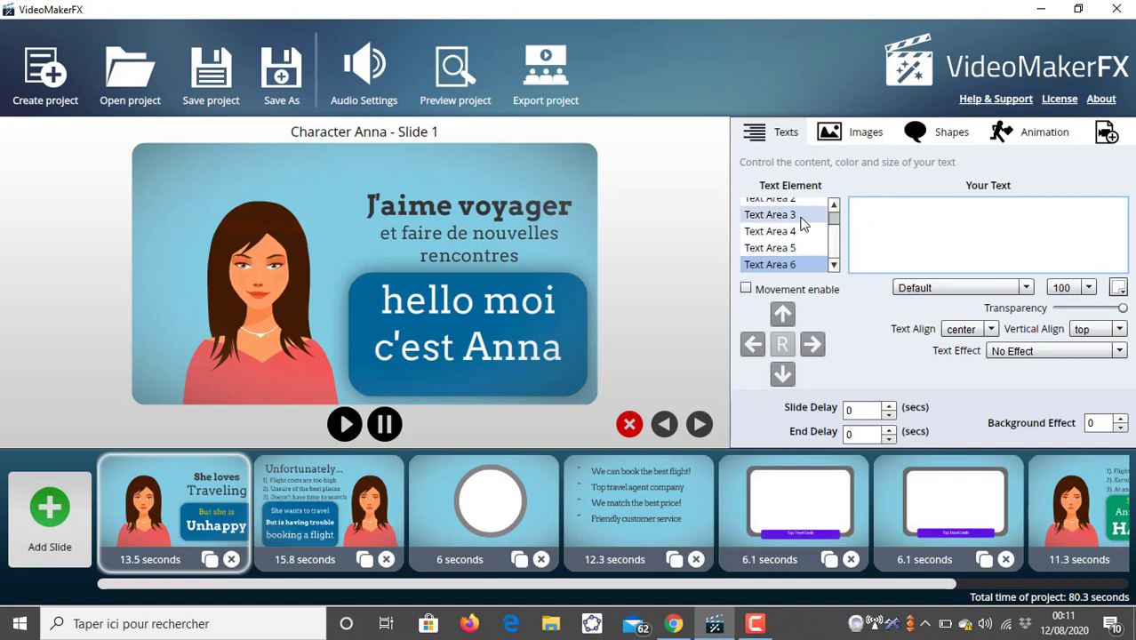
- Preview the slide and set Text Area 5's text color to 00FFCC
{"action": "left_click", "coordinate": [342, 424]}
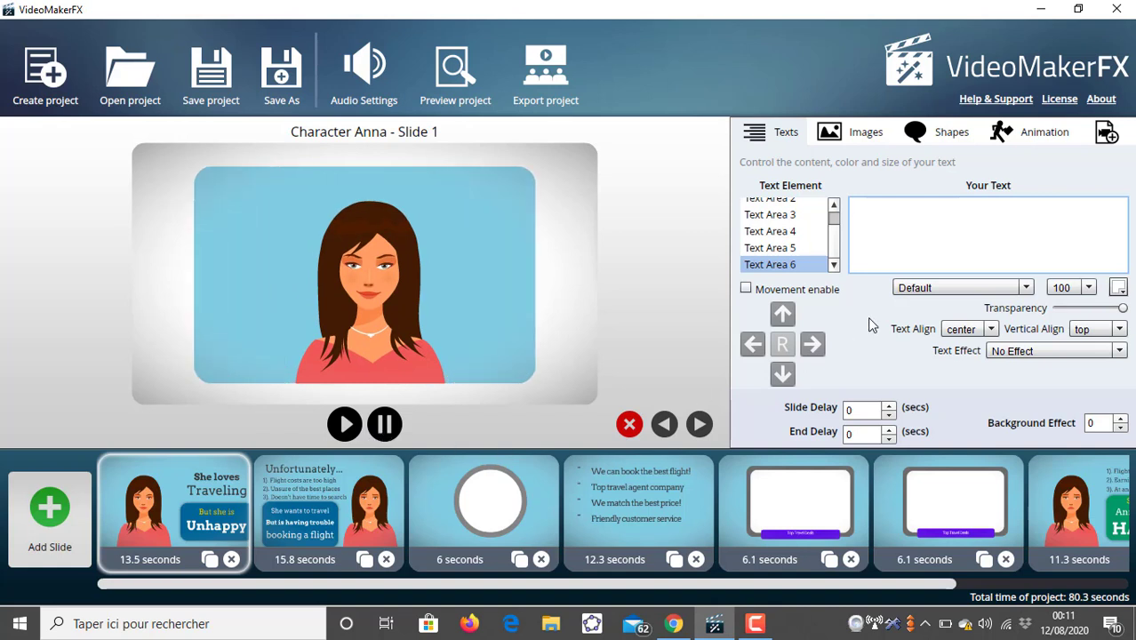
{"action": "left_click", "coordinate": [771, 250]}
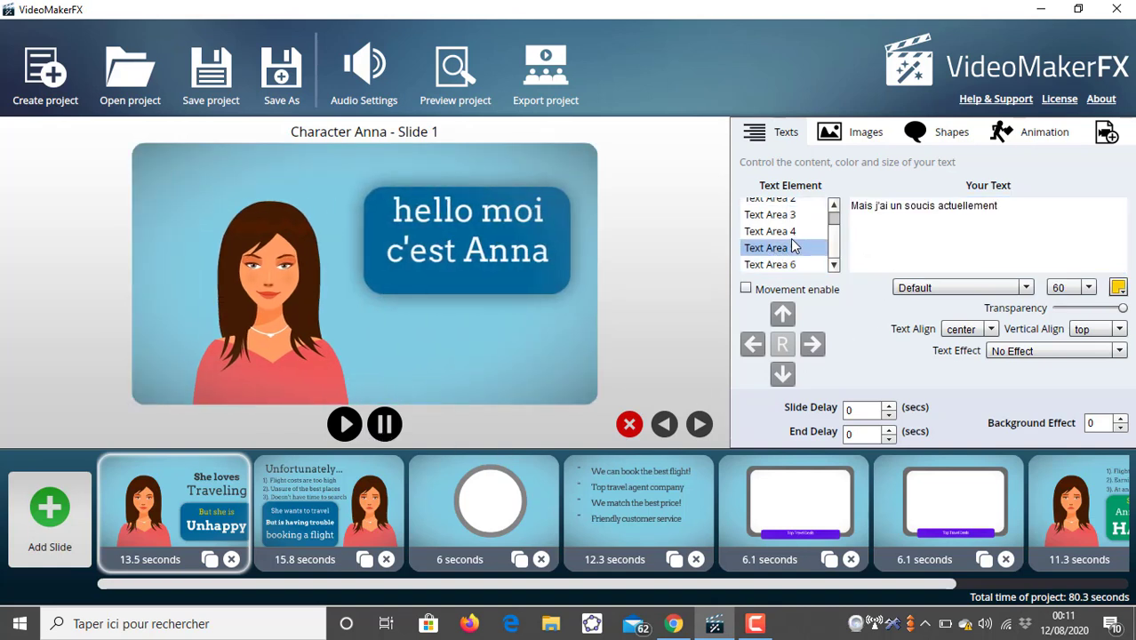
{"action": "left_click", "coordinate": [1118, 288]}
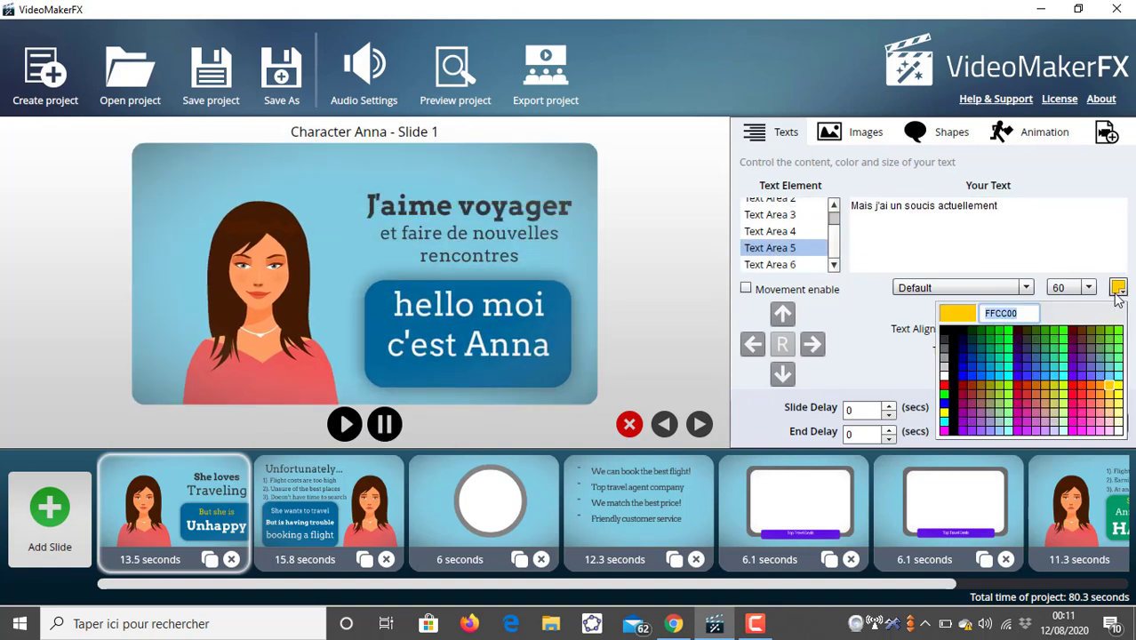
{"action": "left_click", "coordinate": [1007, 372]}
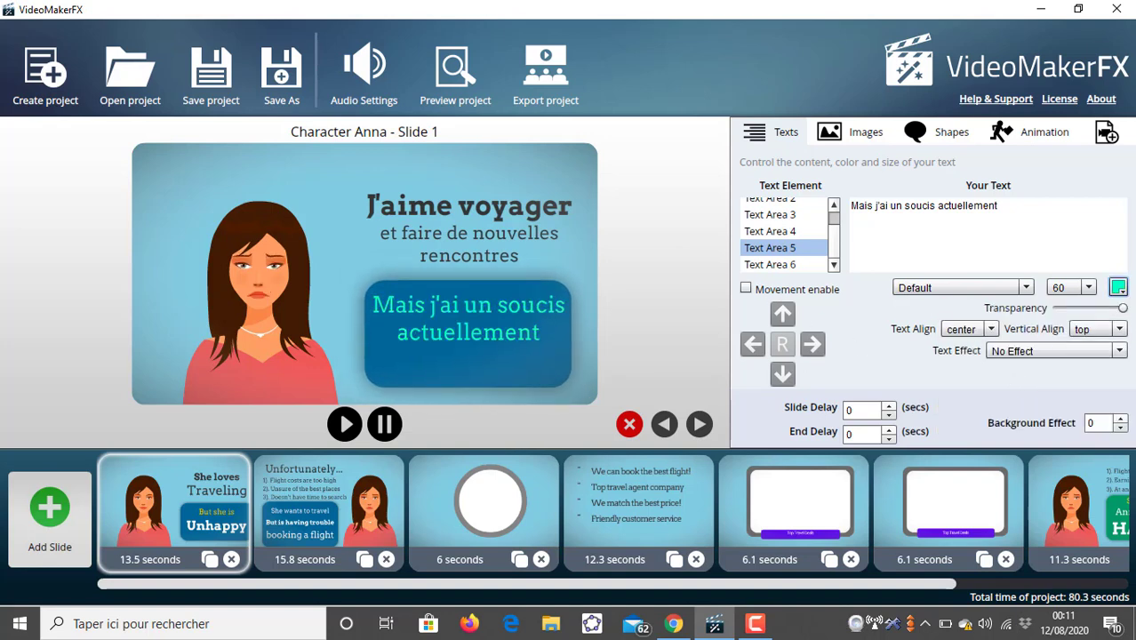
- Review the first slide's text areas one by one in the text element list
{"action": "left_click", "coordinate": [1118, 288]}
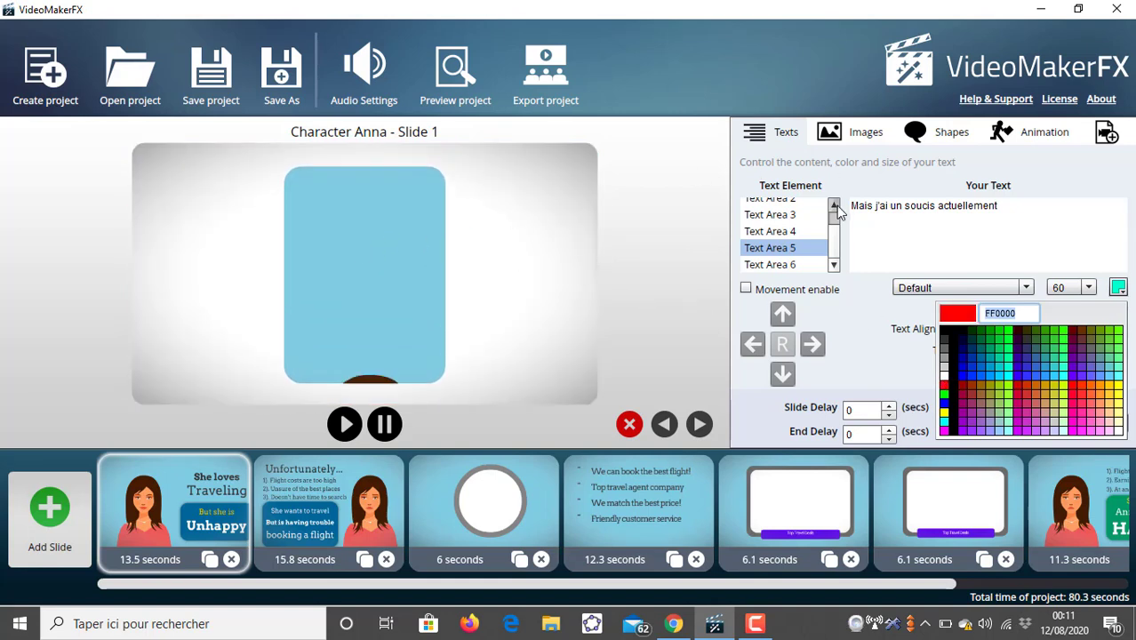
{"action": "left_click", "coordinate": [837, 206]}
{"action": "left_click", "coordinate": [804, 206]}
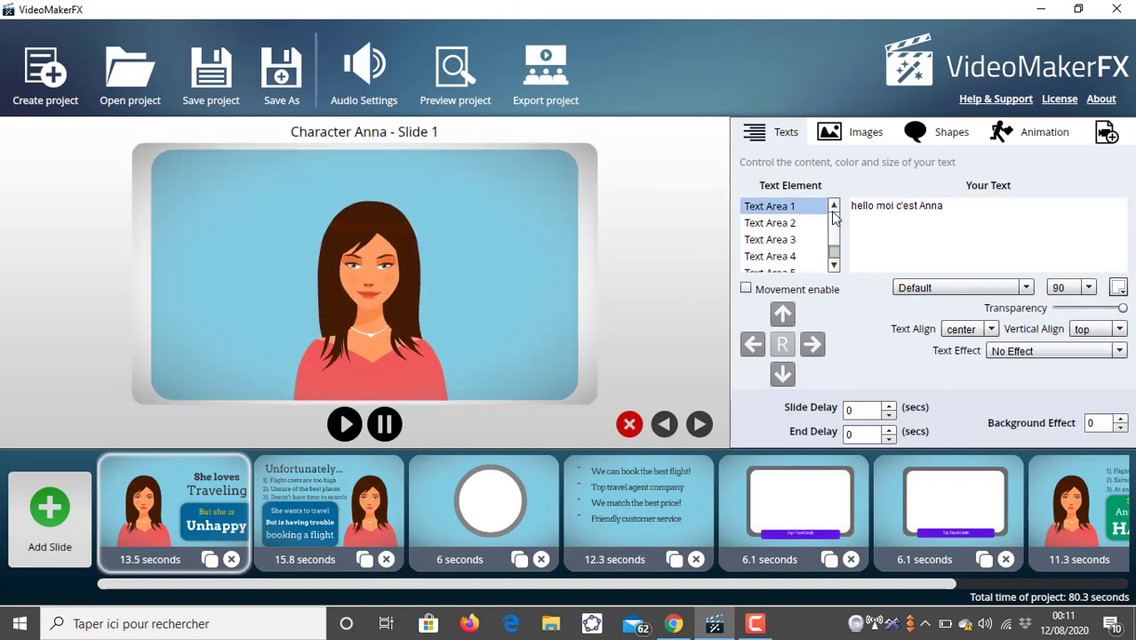
{"action": "left_click", "coordinate": [800, 223]}
{"action": "left_click", "coordinate": [794, 240]}
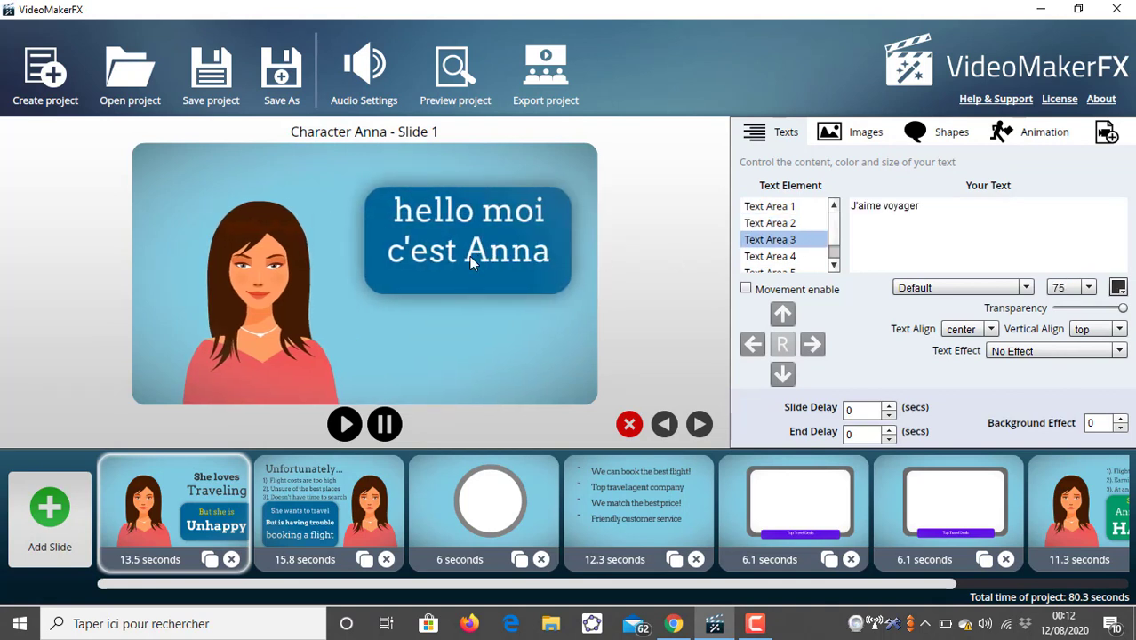
{"action": "left_click", "coordinate": [754, 256]}
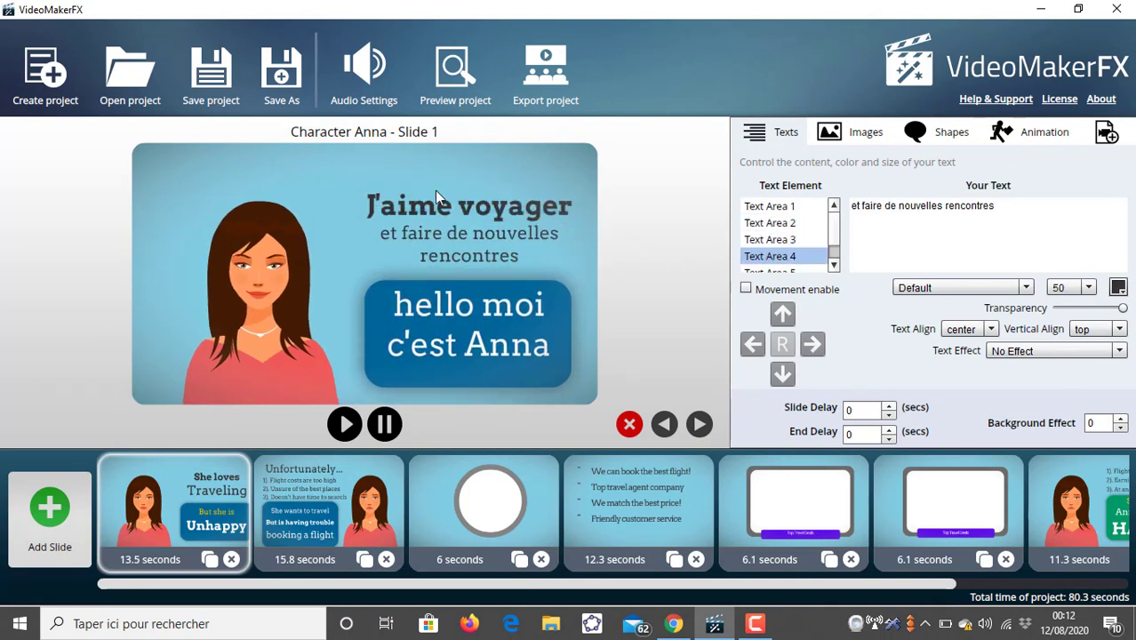
{"action": "left_click", "coordinate": [834, 266]}
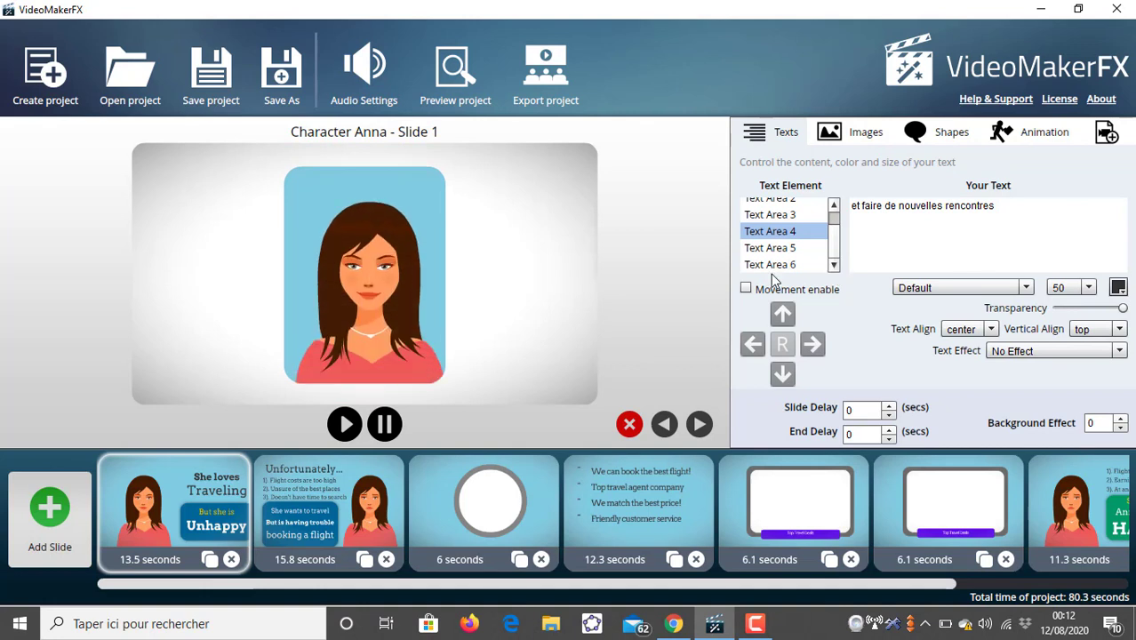
- Open the second slide and review its text areas one by one in the text element list
{"action": "left_click", "coordinate": [340, 489]}
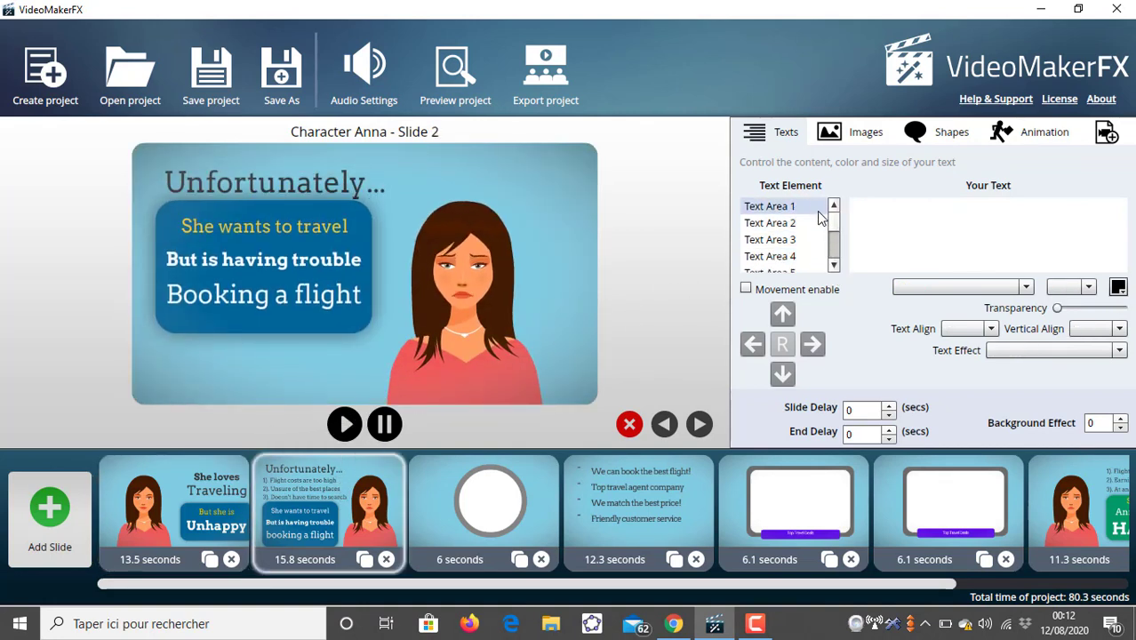
{"action": "left_click", "coordinate": [819, 212]}
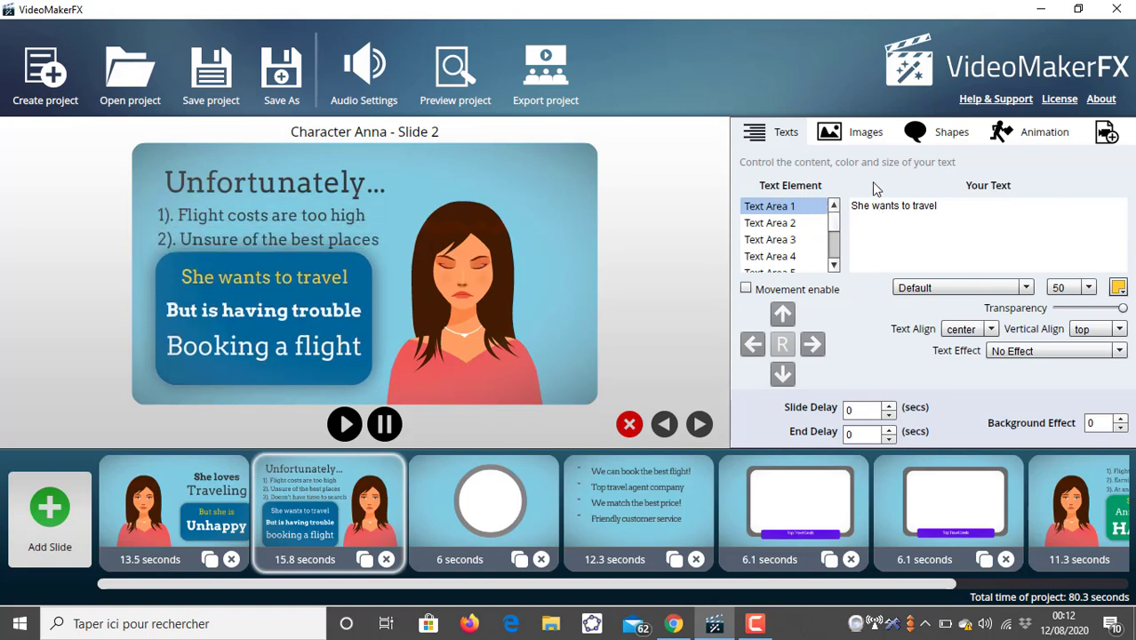
{"action": "left_click", "coordinate": [808, 220]}
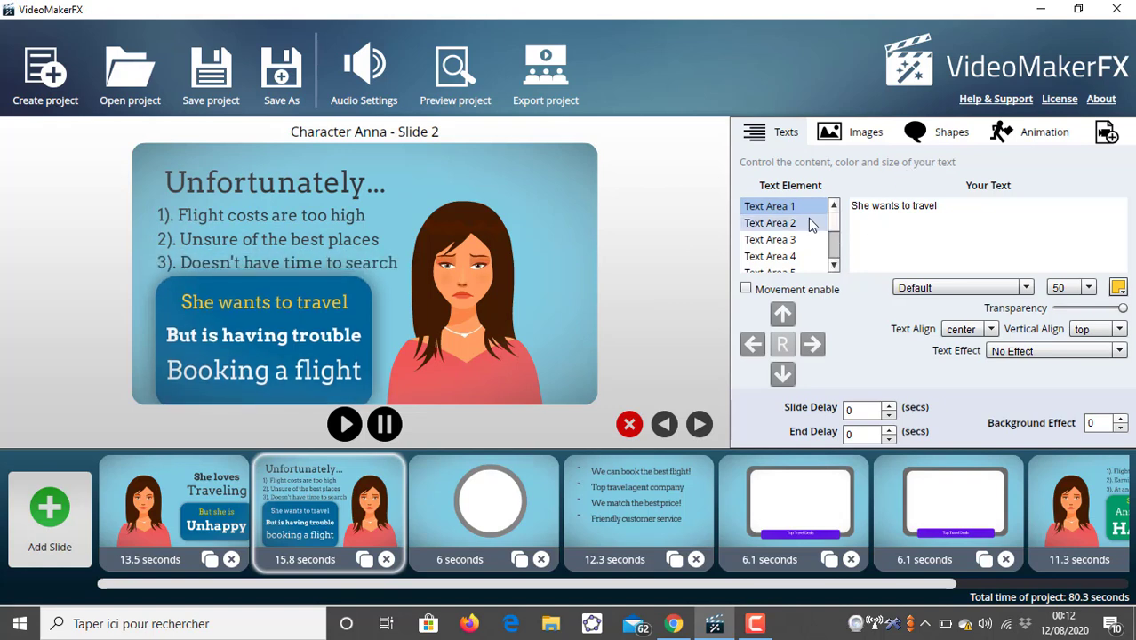
{"action": "left_click", "coordinate": [804, 240]}
{"action": "left_click", "coordinate": [795, 257]}
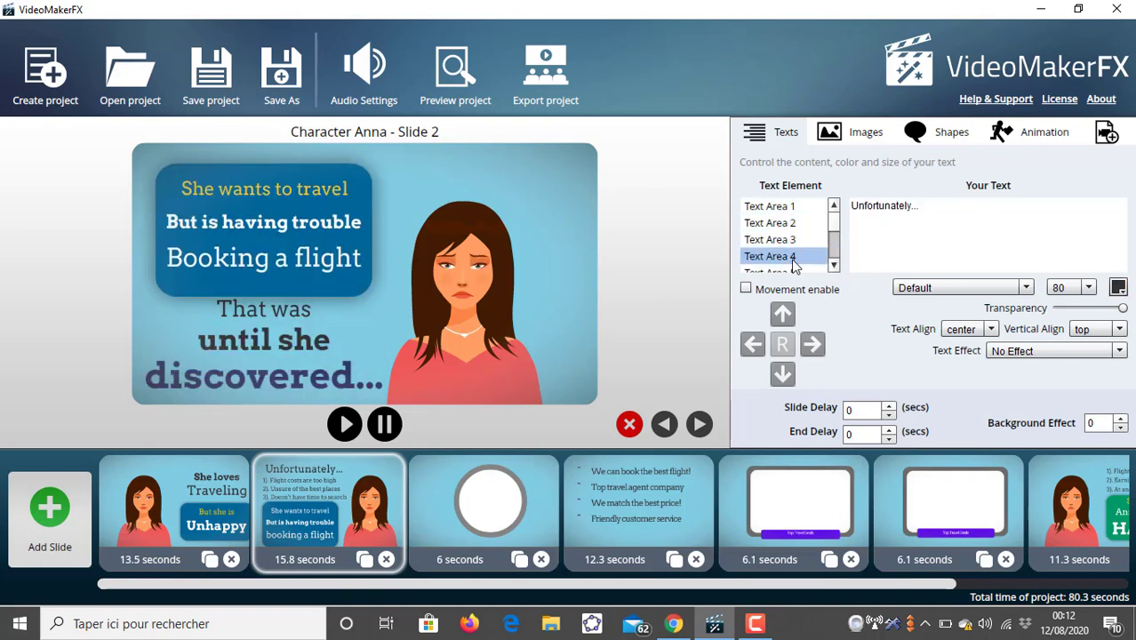
{"action": "double_click", "coordinate": [871, 205]}
{"action": "left_click", "coordinate": [871, 205]}
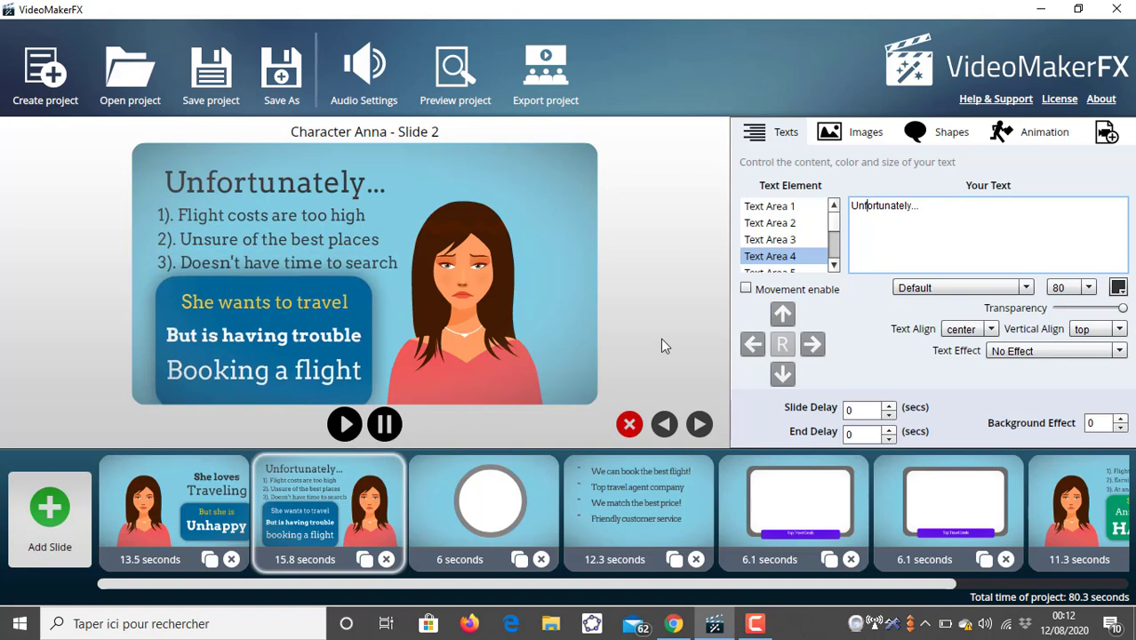
{"action": "left_click", "coordinate": [800, 206]}
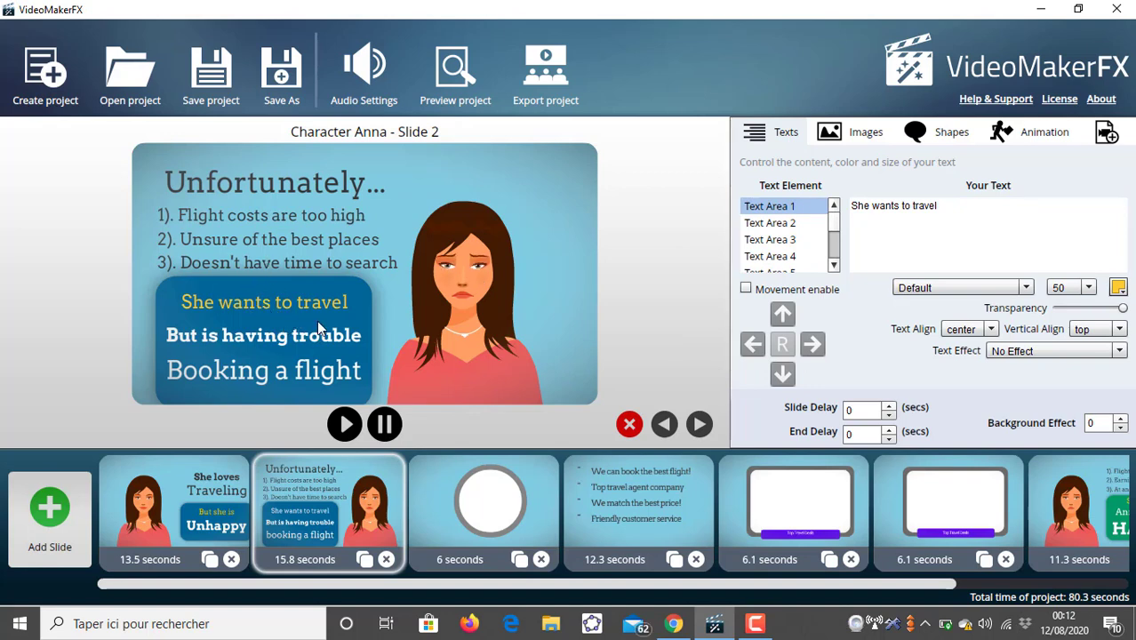
{"action": "left_click", "coordinate": [766, 223]}
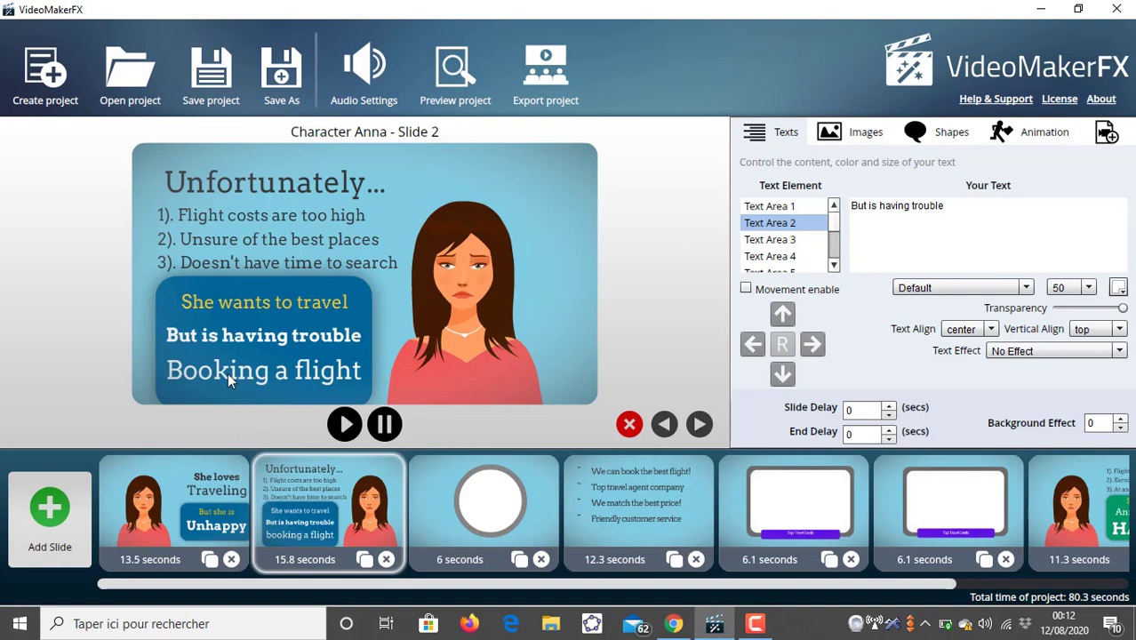
{"action": "left_click", "coordinate": [784, 239]}
{"action": "left_click", "coordinate": [784, 258]}
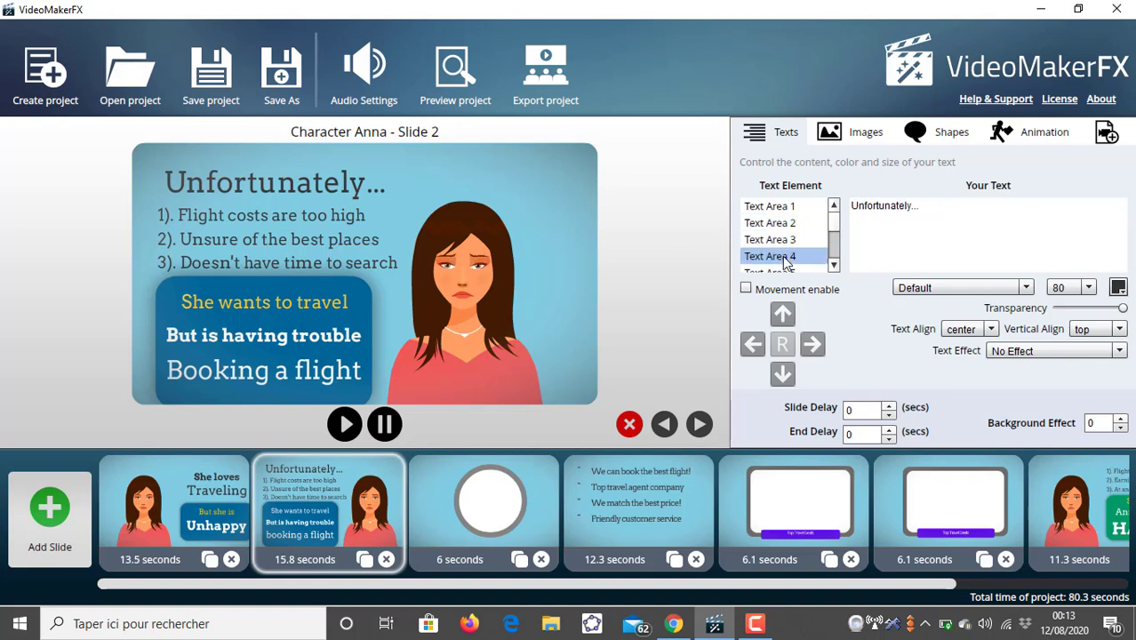
{"action": "double_click", "coordinate": [884, 206]}
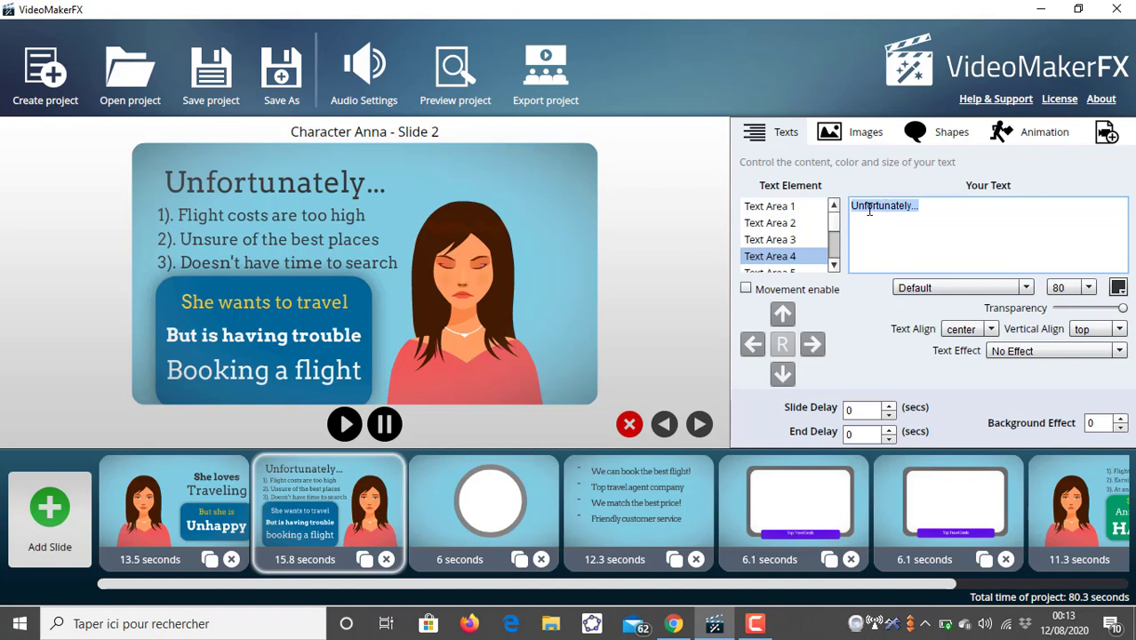
{"action": "left_click", "coordinate": [811, 212]}
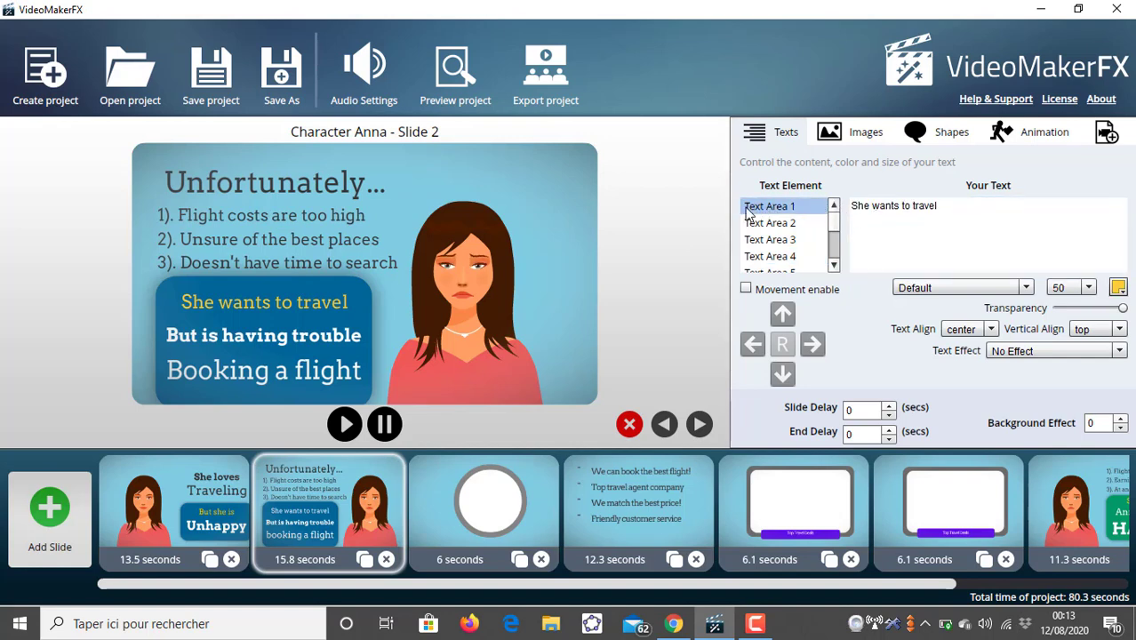
- Replace Text Area 1's text on slide 2 with J'aime voyager
{"action": "triple_click", "coordinate": [874, 206]}
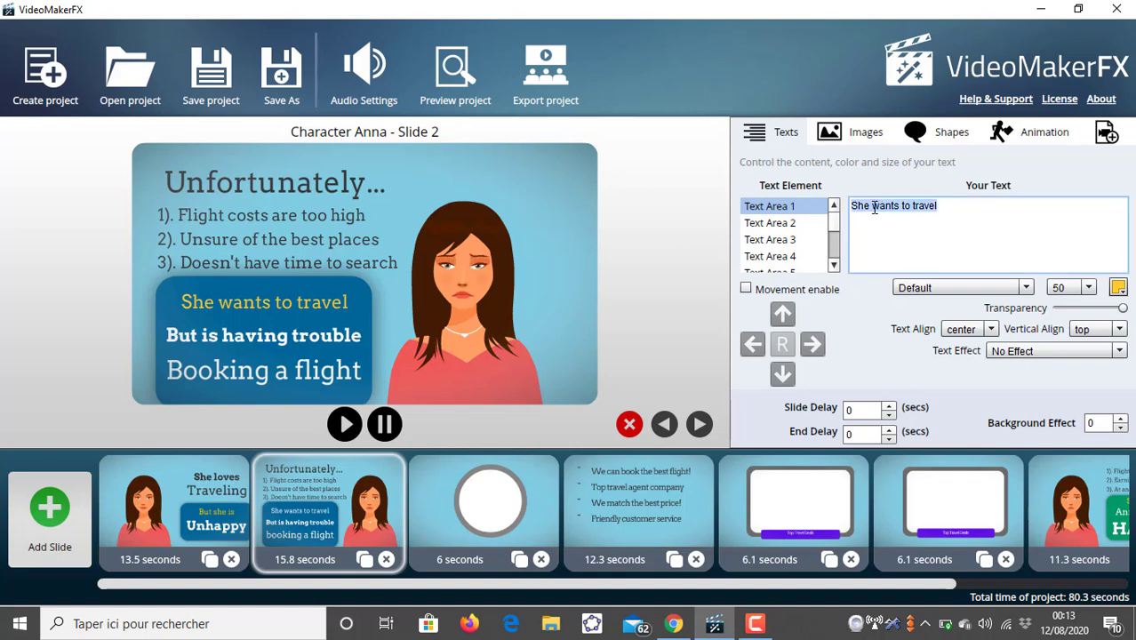
{"action": "key", "text": "BackSpace"}
{"action": "type", "text": "J"}
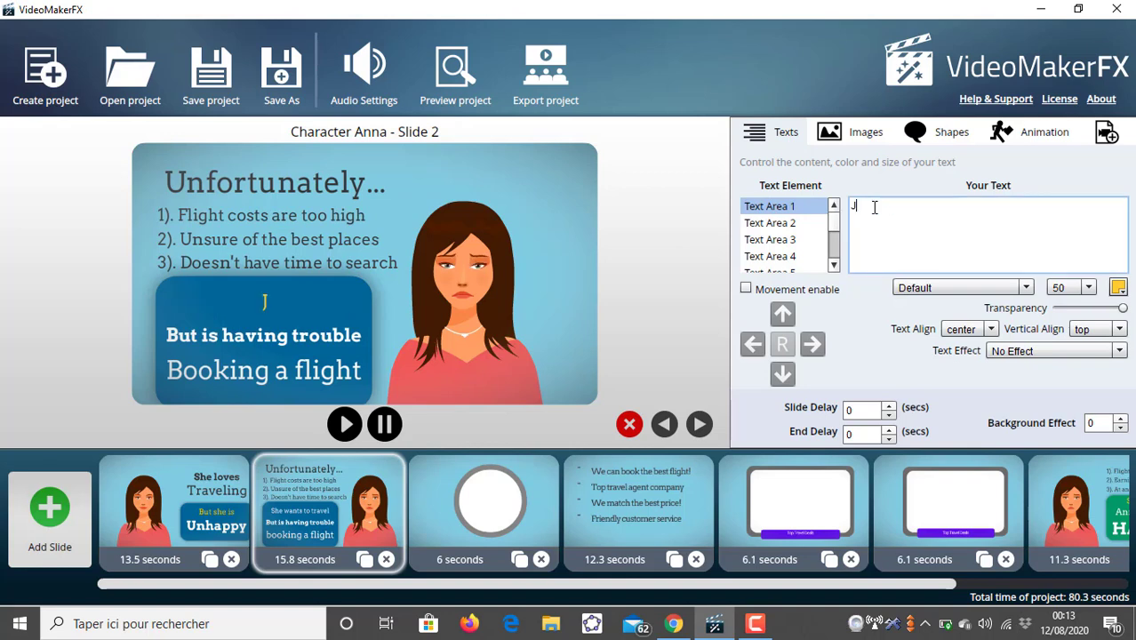
{"action": "type", "text": "'aime"}
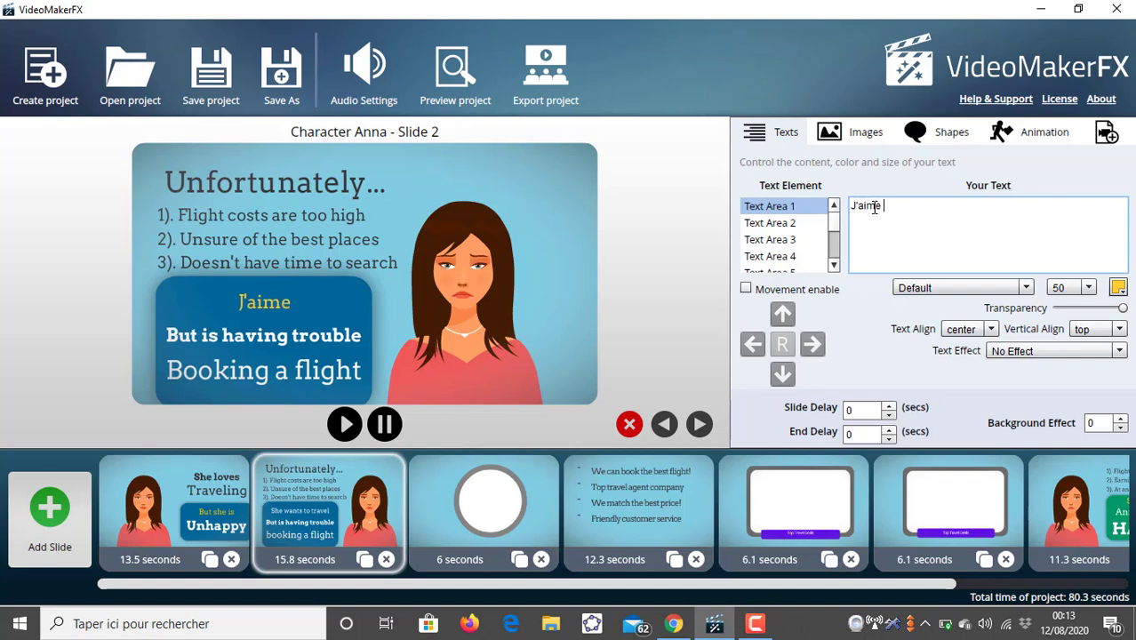
{"action": "type", "text": " voyager"}
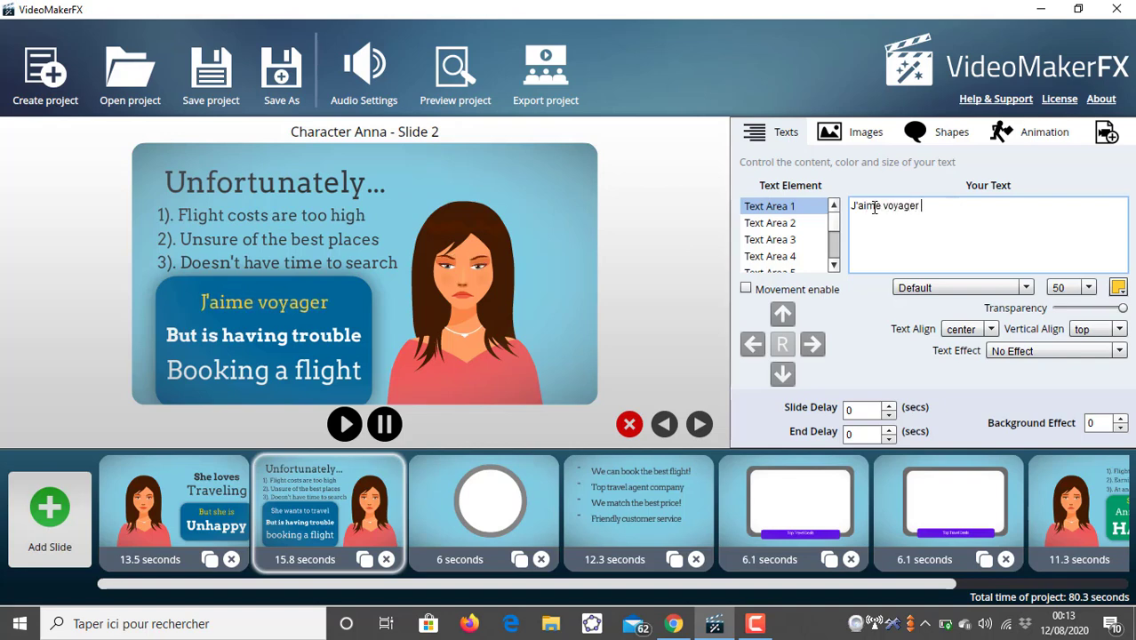
{"action": "type", "text": " mai"}
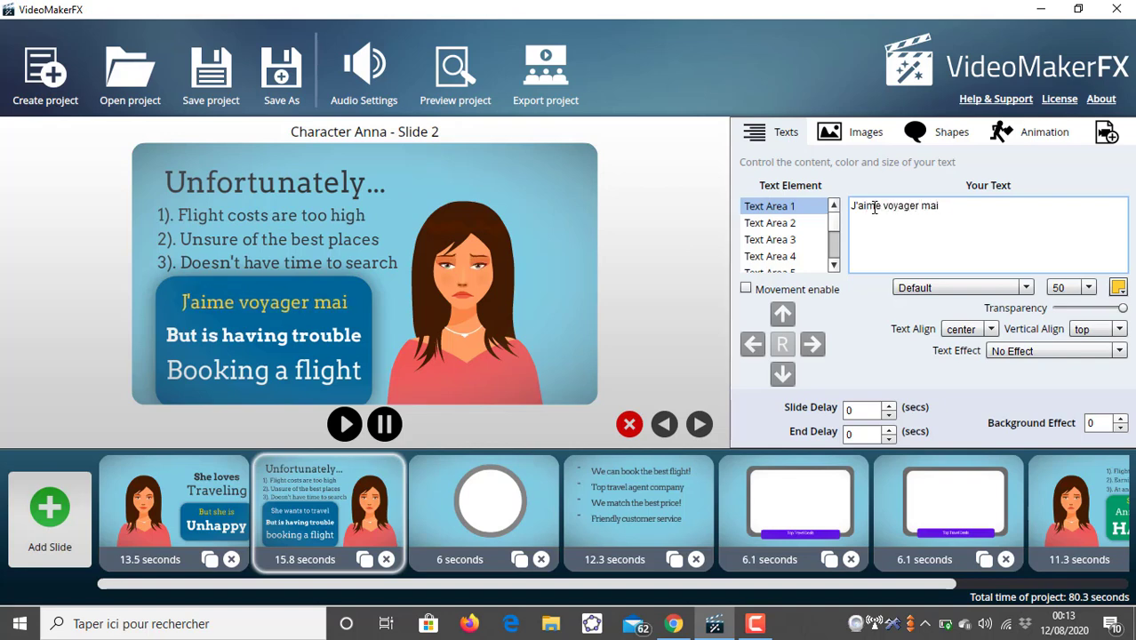
{"action": "key", "text": "BackSpace"}
{"action": "key", "text": "BackSpace"}
{"action": "key", "text": "BackSpace"}
{"action": "key", "text": "BackSpace"}
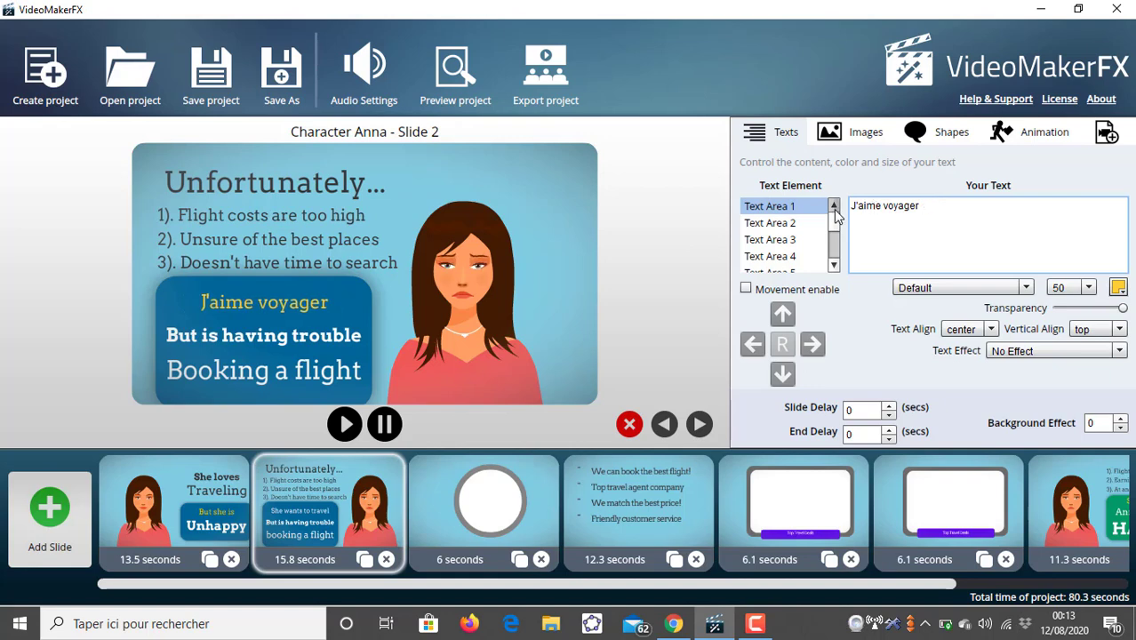
- Replace Text Area 2's text with Mais tous les aéroports sont fermés actuellement
{"action": "left_click", "coordinate": [805, 223]}
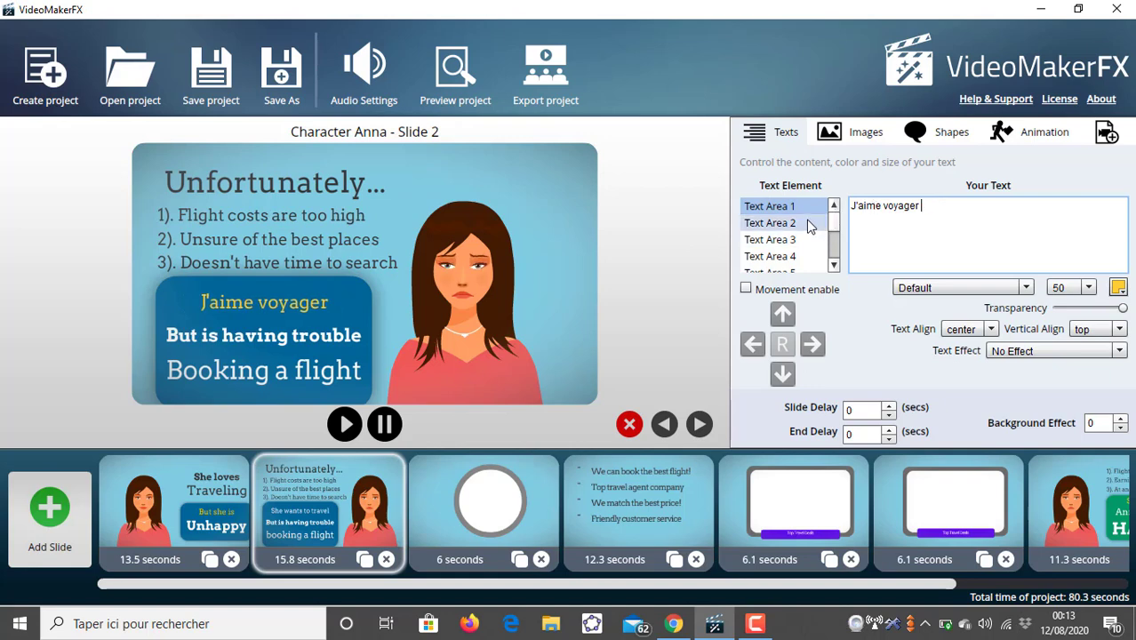
{"action": "double_click", "coordinate": [890, 206]}
{"action": "triple_click", "coordinate": [889, 204]}
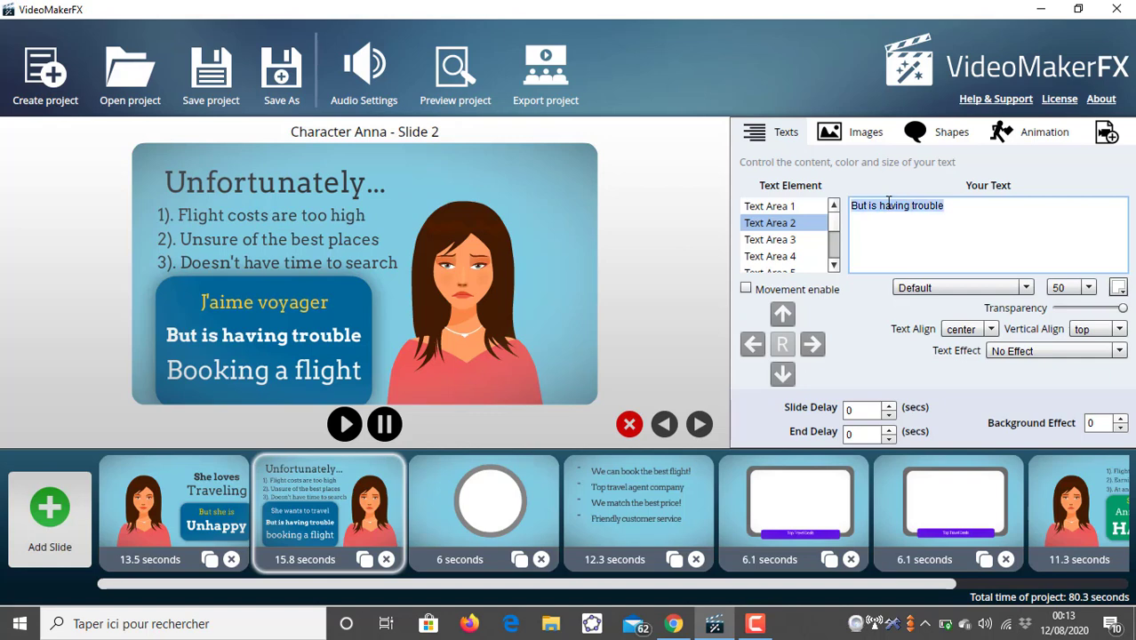
{"action": "type", "text": "M"}
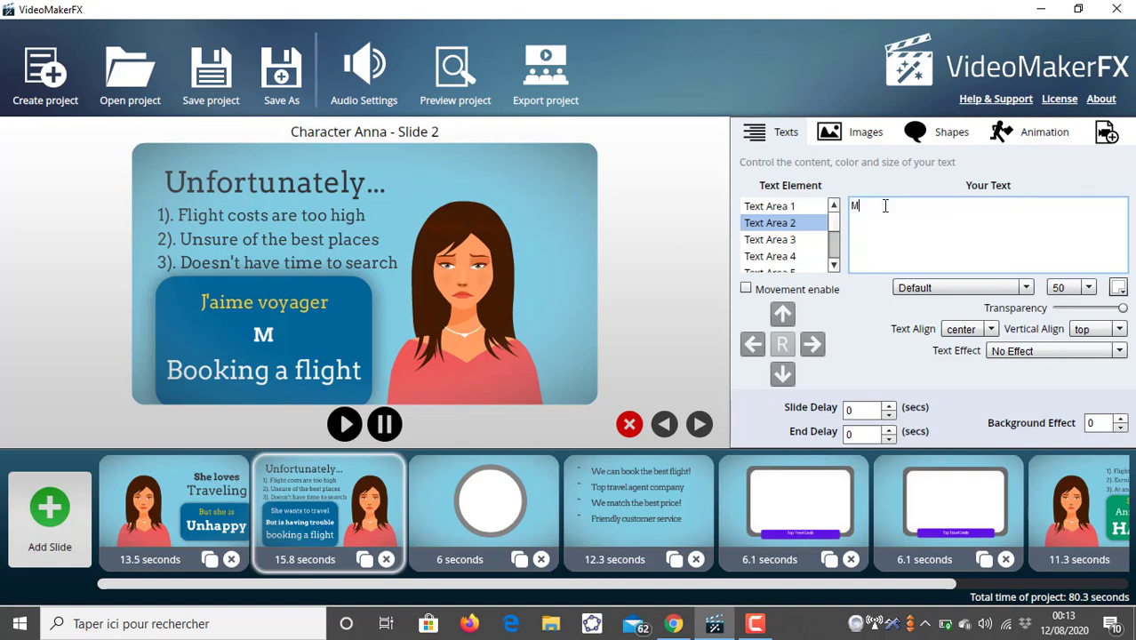
{"action": "type", "text": "ais tous les a"}
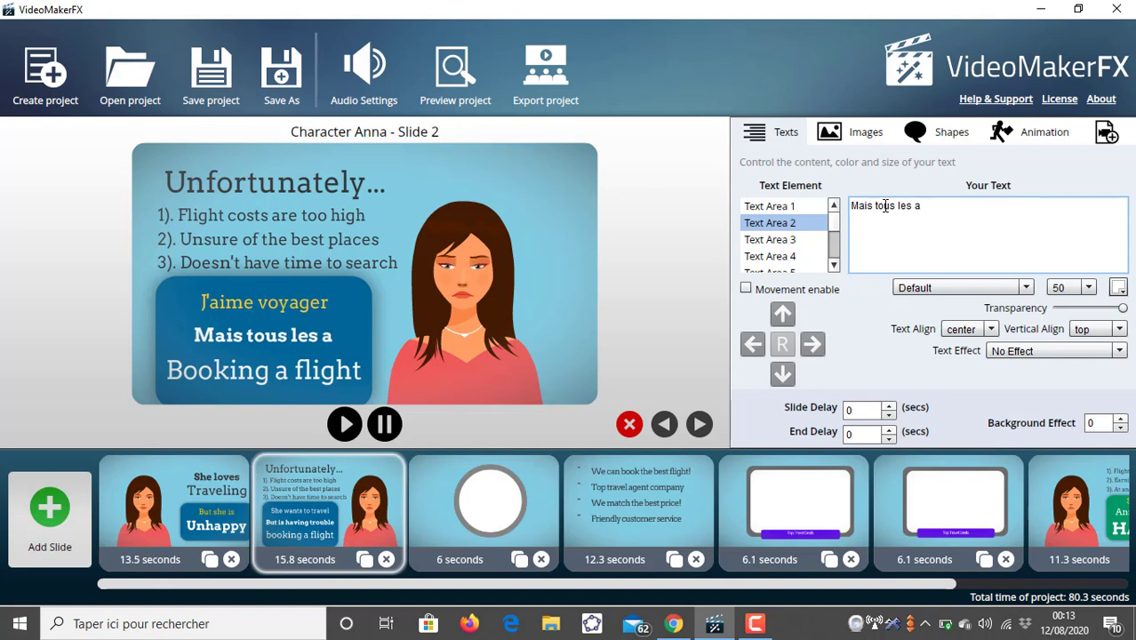
{"action": "type", "text": "ér"}
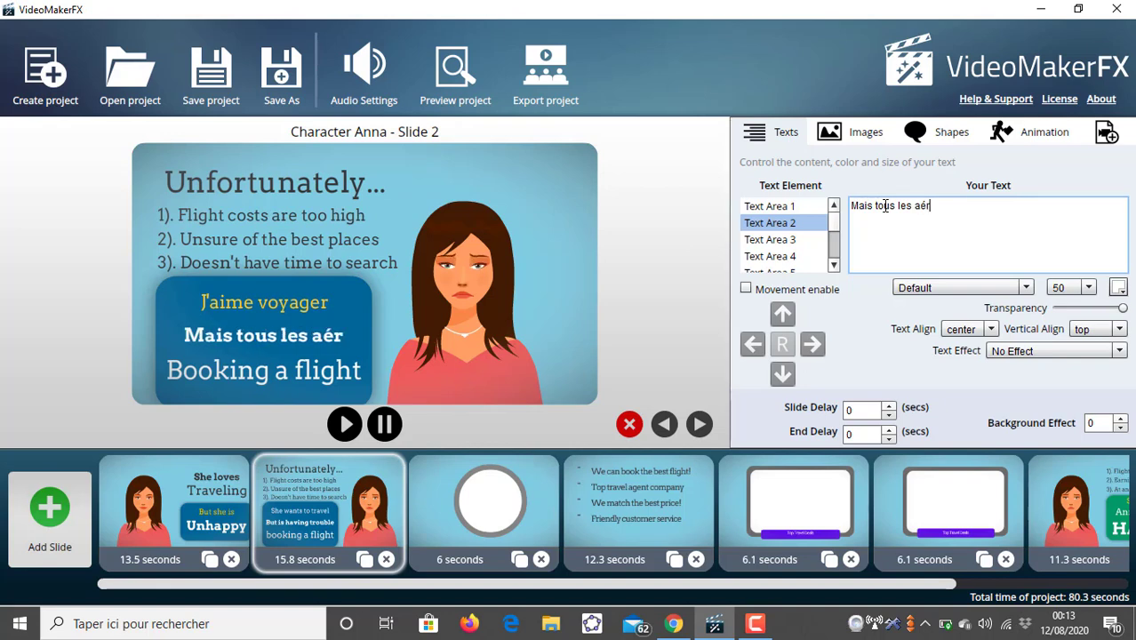
{"action": "type", "text": "opotrs"}
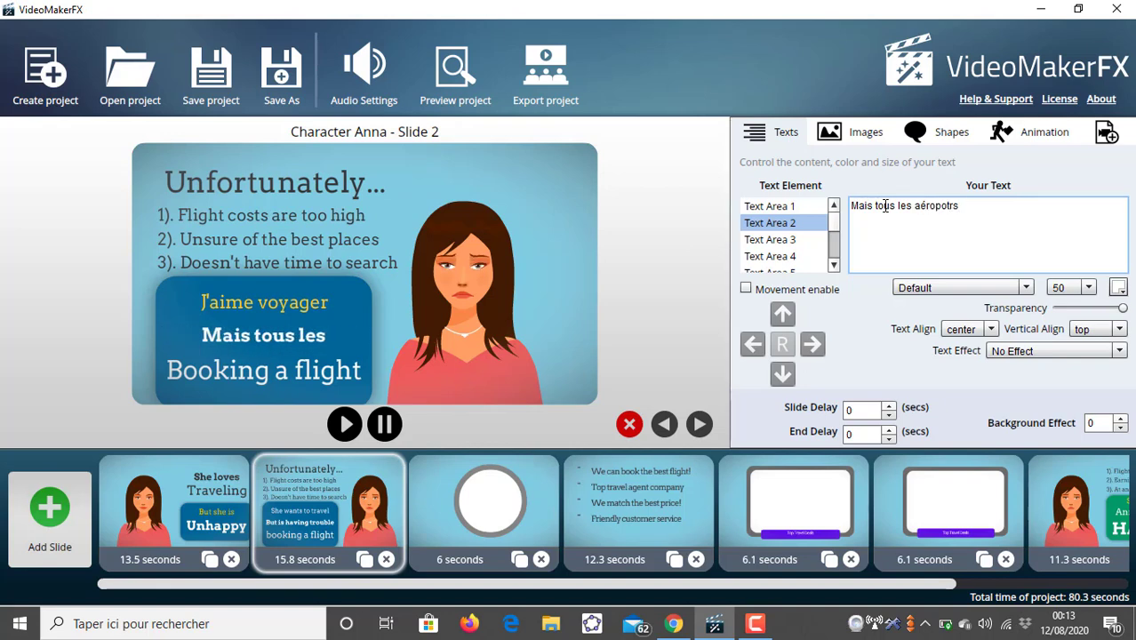
{"action": "key", "text": "BackSpace"}
{"action": "key", "text": "BackSpace"}
{"action": "key", "text": "BackSpace"}
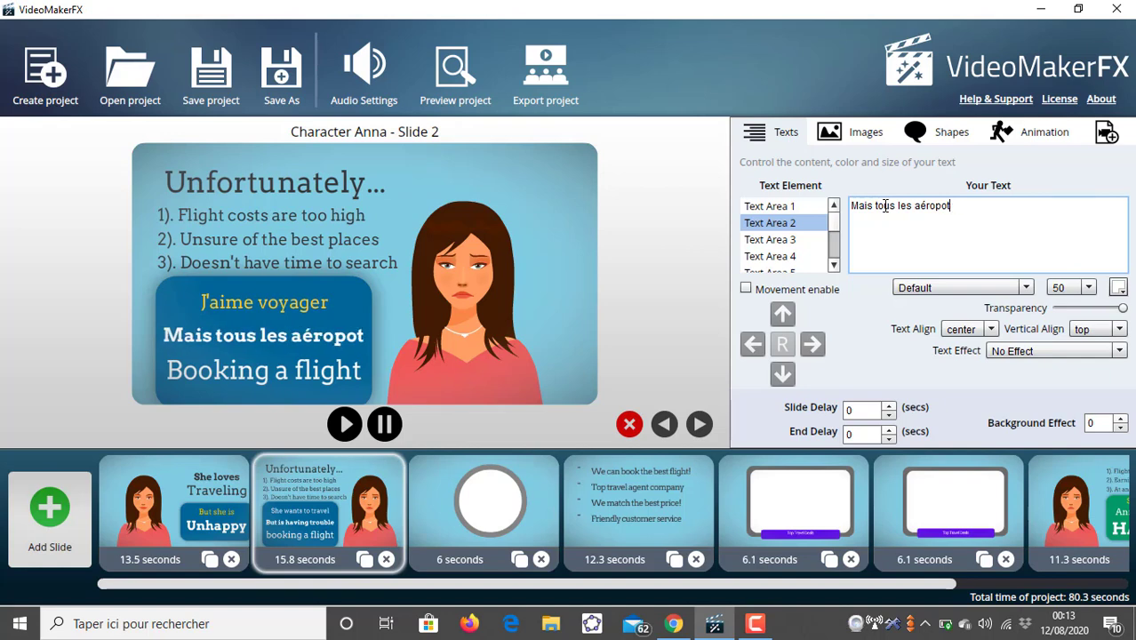
{"action": "type", "text": "rts"}
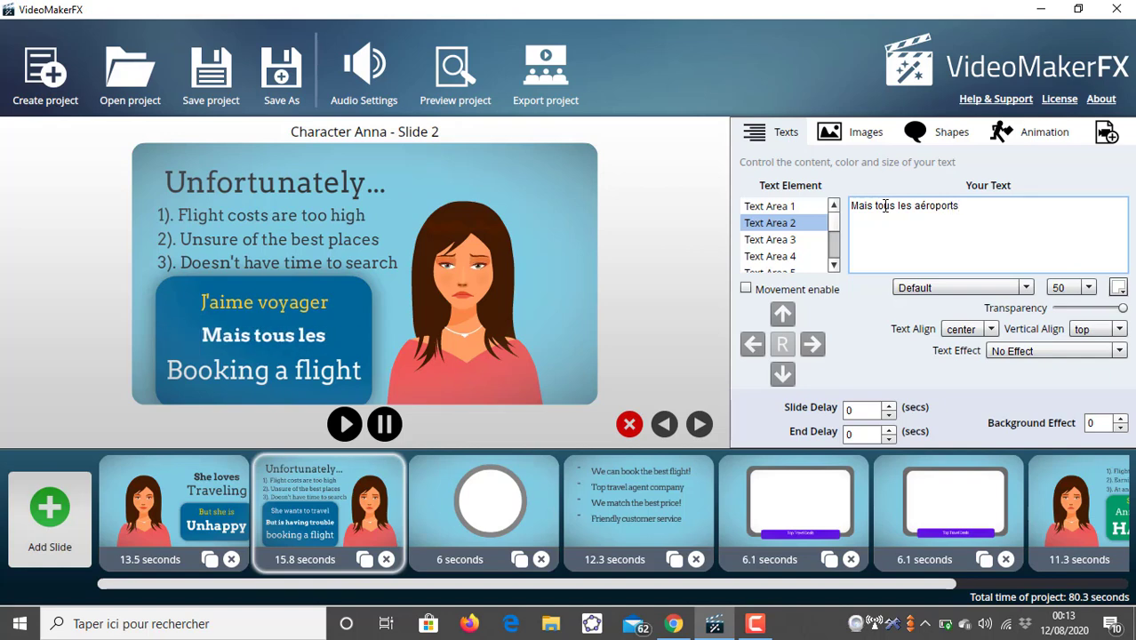
{"action": "type", "text": " sont fermés actuellement"}
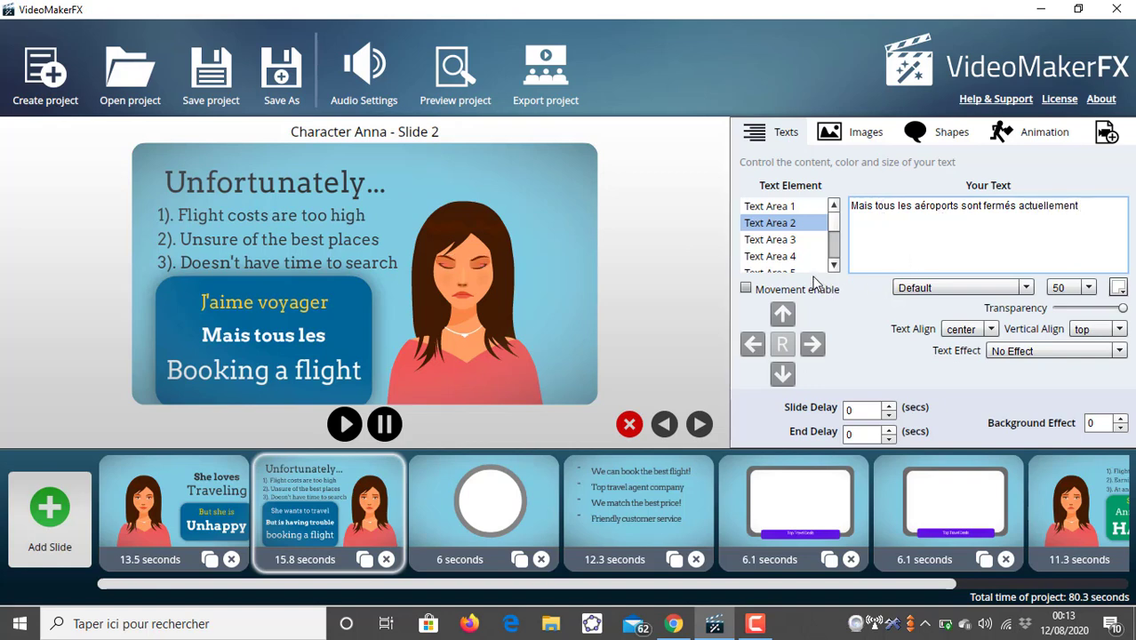
- Clear the text of Text Area 3 on the second slide
{"action": "left_click", "coordinate": [804, 240]}
{"action": "double_click", "coordinate": [865, 204]}
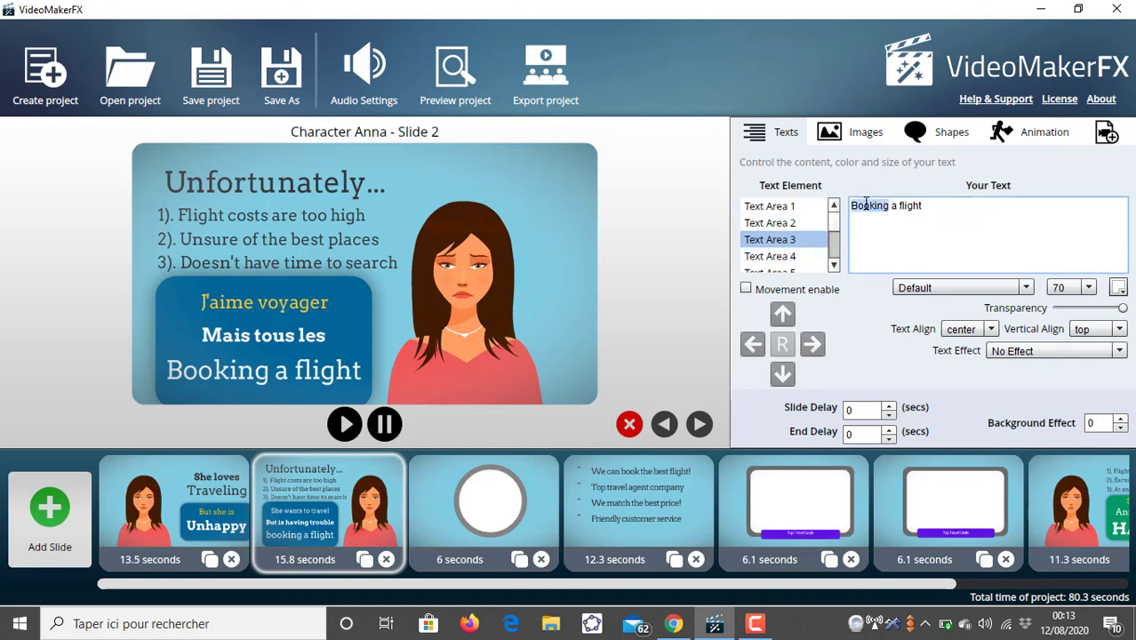
{"action": "key", "text": "BackSpace"}
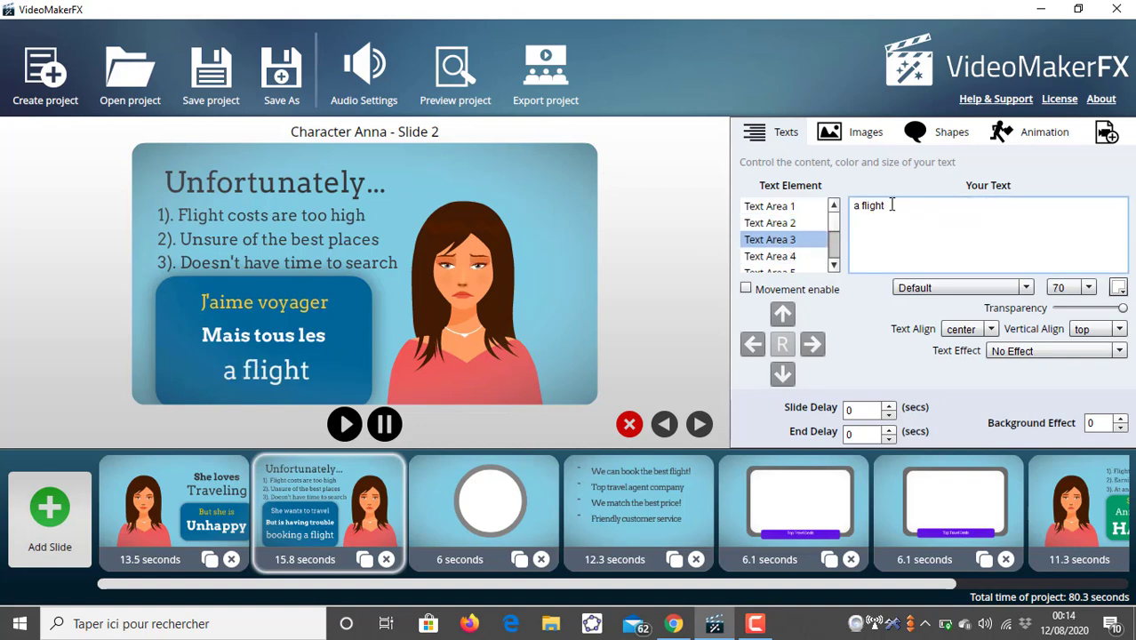
{"action": "left_click_drag", "start_coordinate": [891, 205], "coordinate": [850, 205]}
{"action": "key", "text": "BackSpace"}
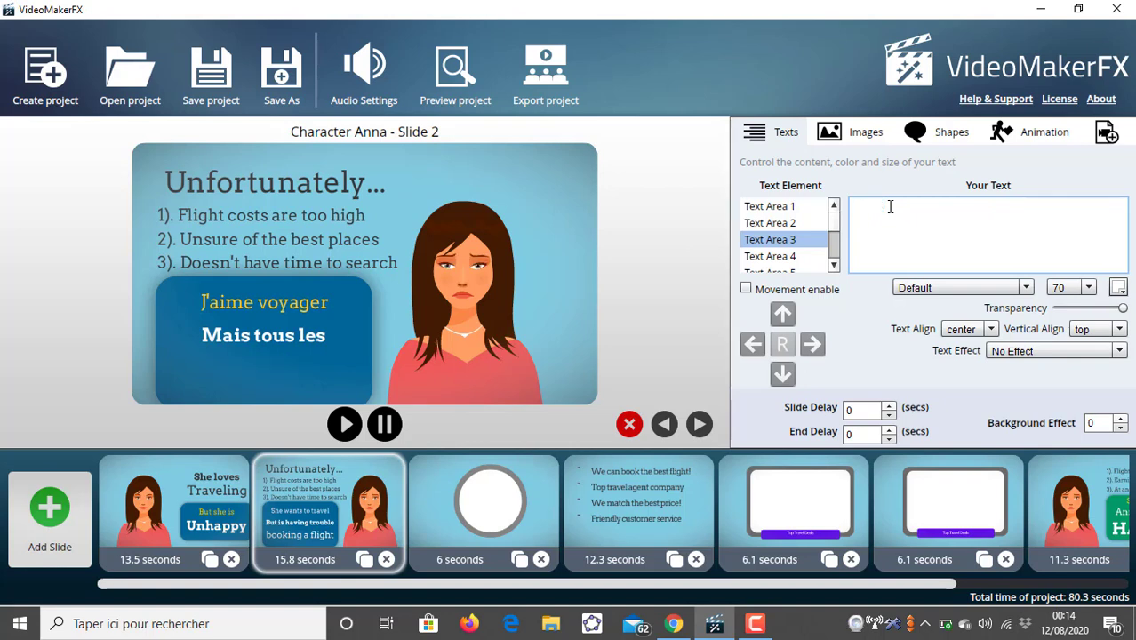
- Set Text Area 2's font size to 35
{"action": "left_click", "coordinate": [796, 257]}
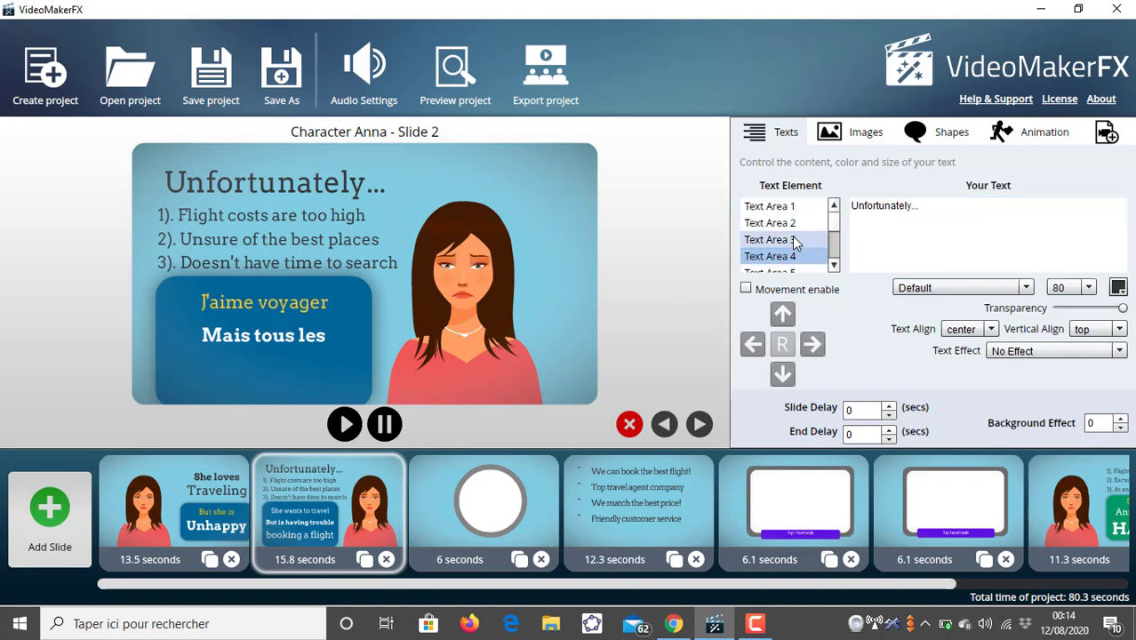
{"action": "left_click", "coordinate": [791, 226]}
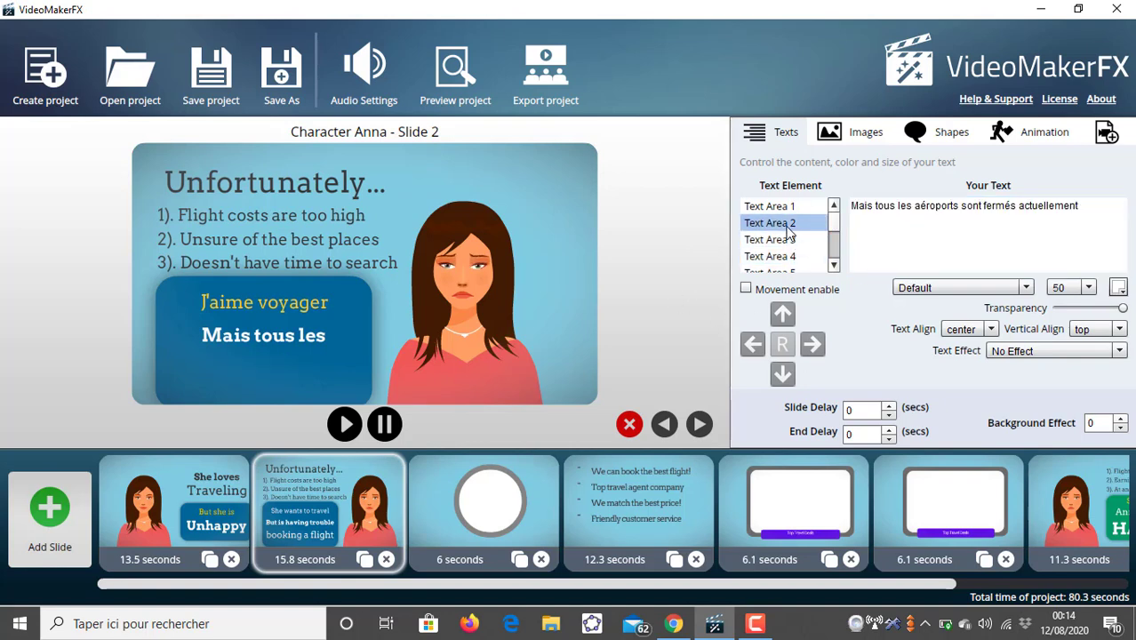
{"action": "left_click", "coordinate": [1088, 287]}
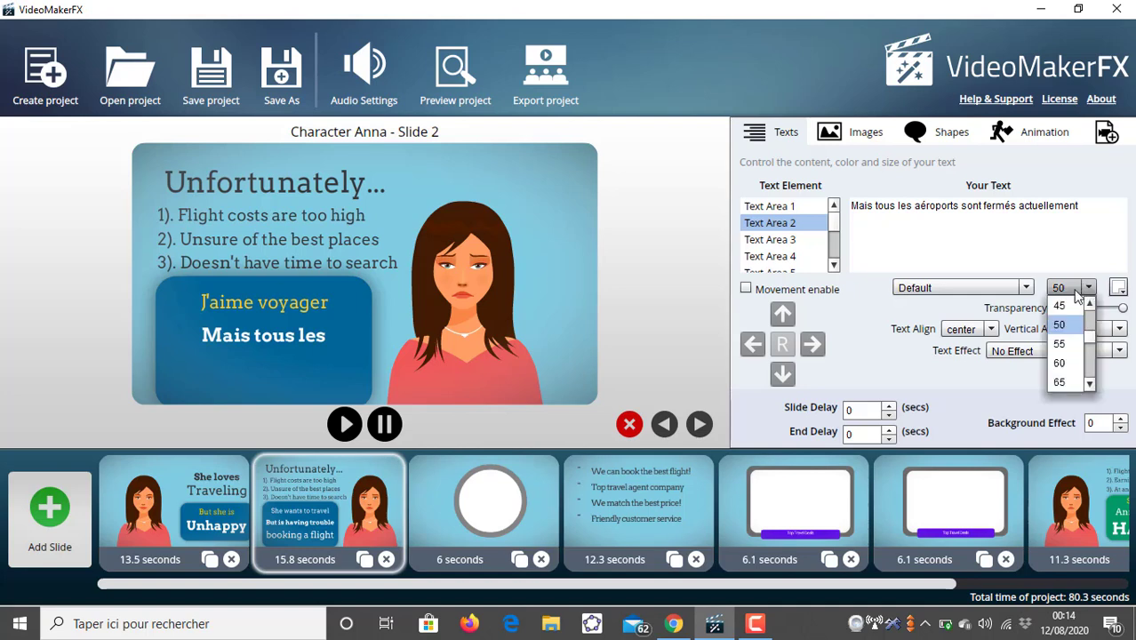
{"action": "left_click", "coordinate": [1067, 308]}
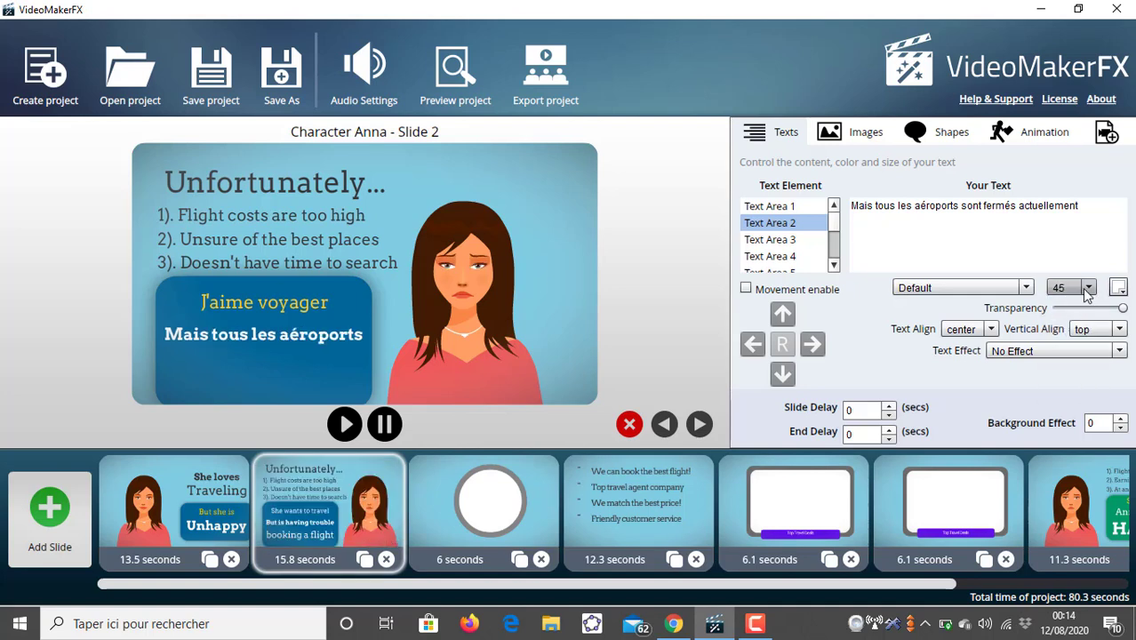
{"action": "left_click", "coordinate": [1089, 287]}
{"action": "left_click", "coordinate": [1065, 323]}
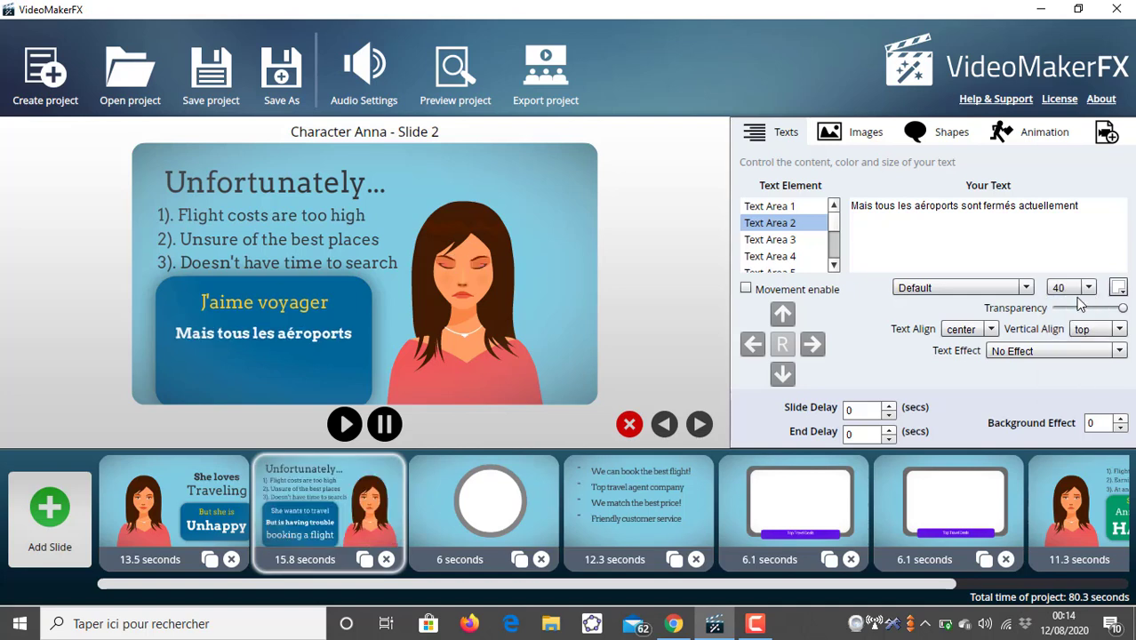
{"action": "left_click", "coordinate": [1088, 287]}
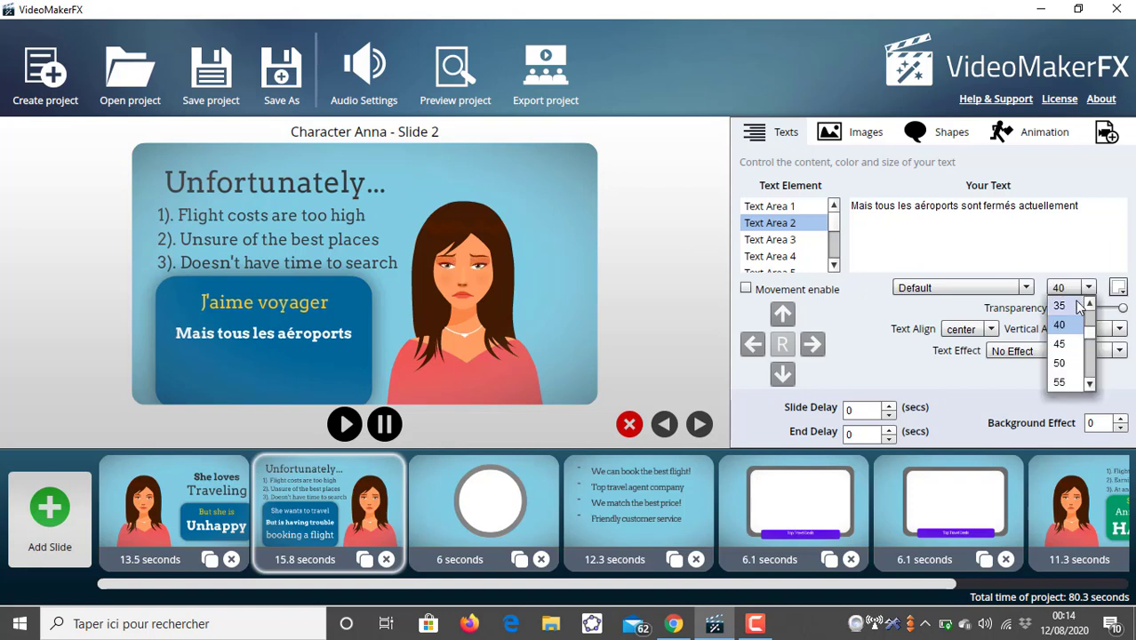
{"action": "left_click", "coordinate": [1075, 307]}
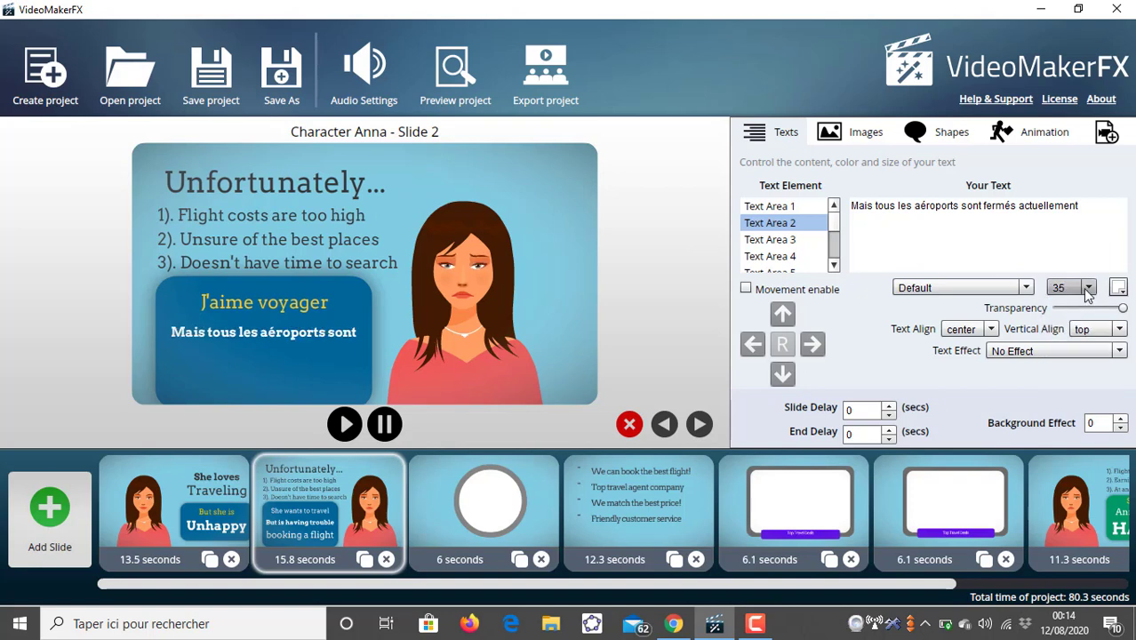
- Set Text Area 2's font size to 30 and check the neighbouring text areas
{"action": "left_click", "coordinate": [1086, 287]}
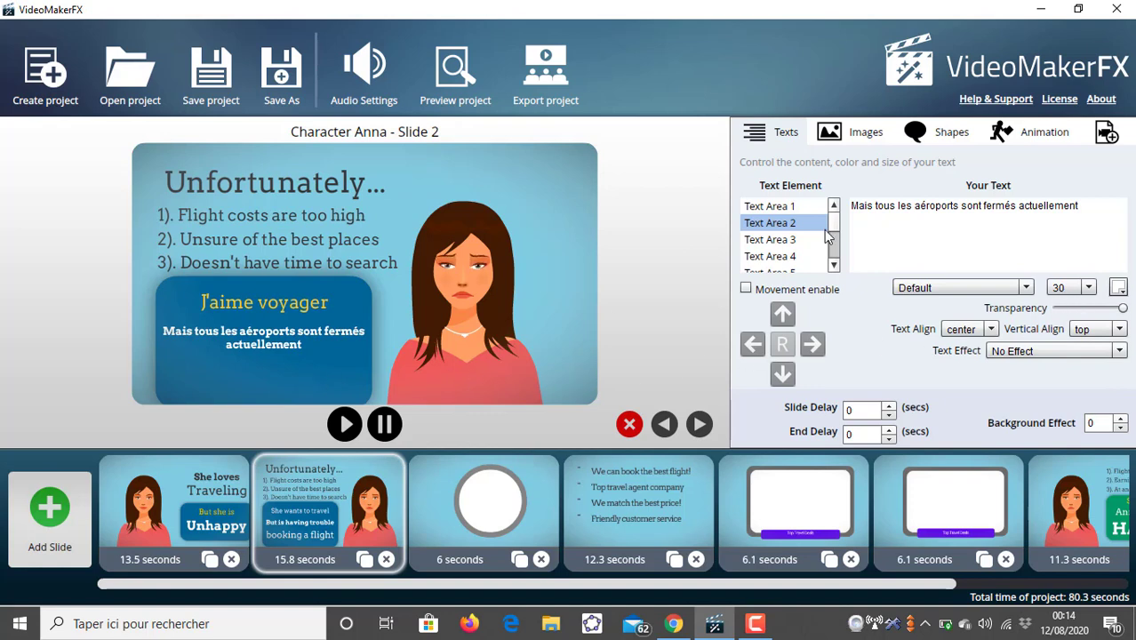
{"action": "left_click", "coordinate": [788, 256]}
{"action": "left_click", "coordinate": [788, 239]}
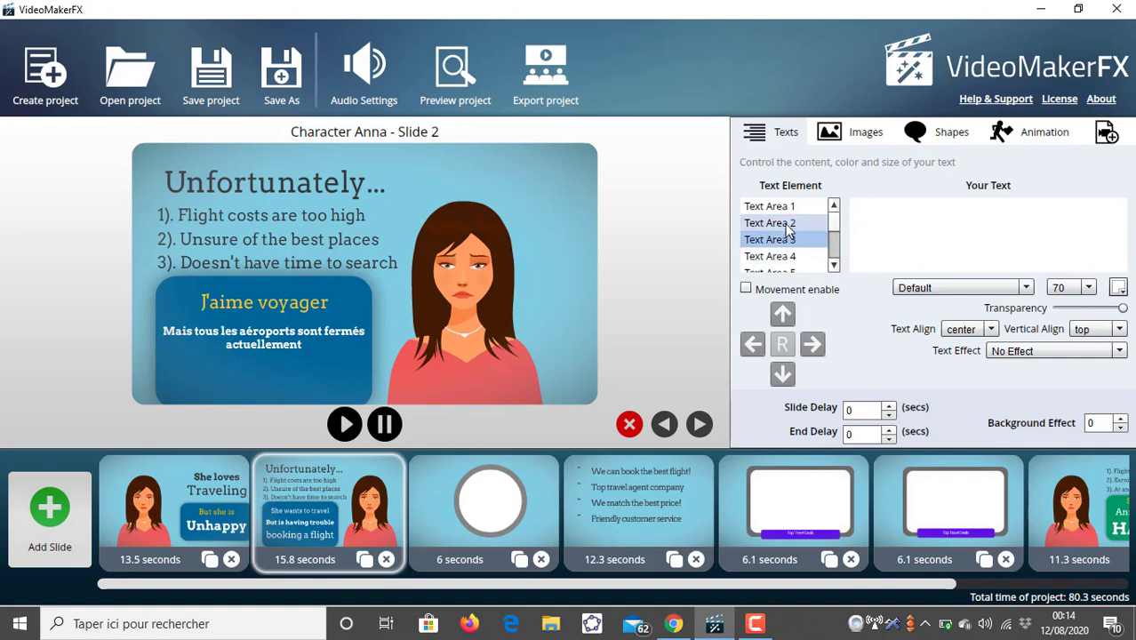
{"action": "left_click", "coordinate": [787, 223]}
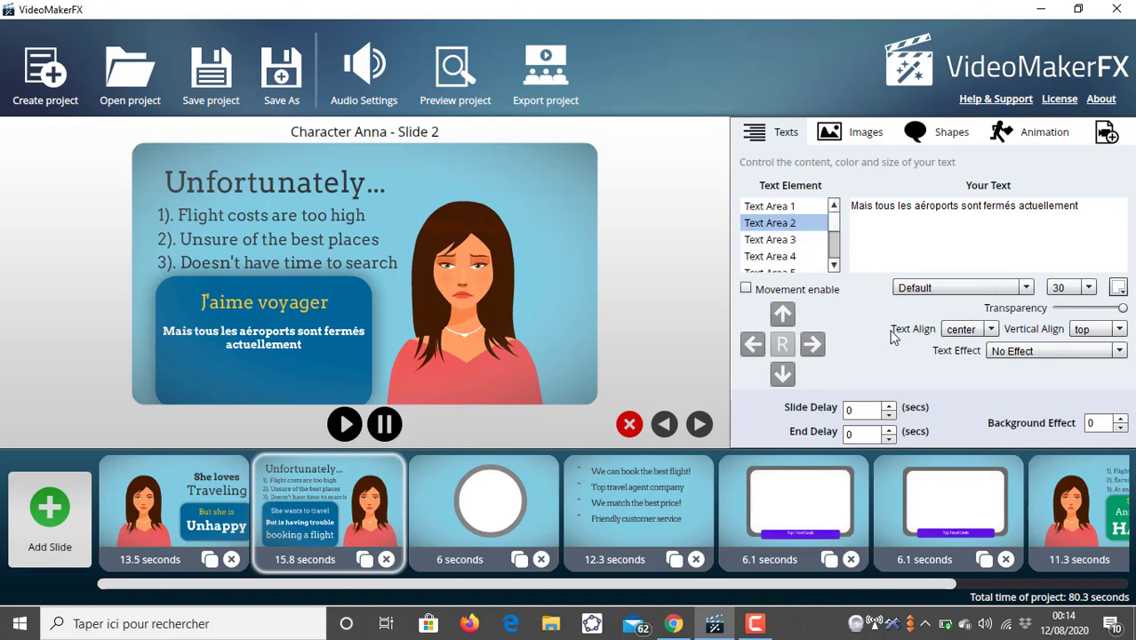
{"action": "left_click", "coordinate": [777, 242]}
{"action": "left_click", "coordinate": [770, 223]}
- Delete the word actuellement from the end of Text Area 2's text
{"action": "left_click", "coordinate": [1087, 209]}
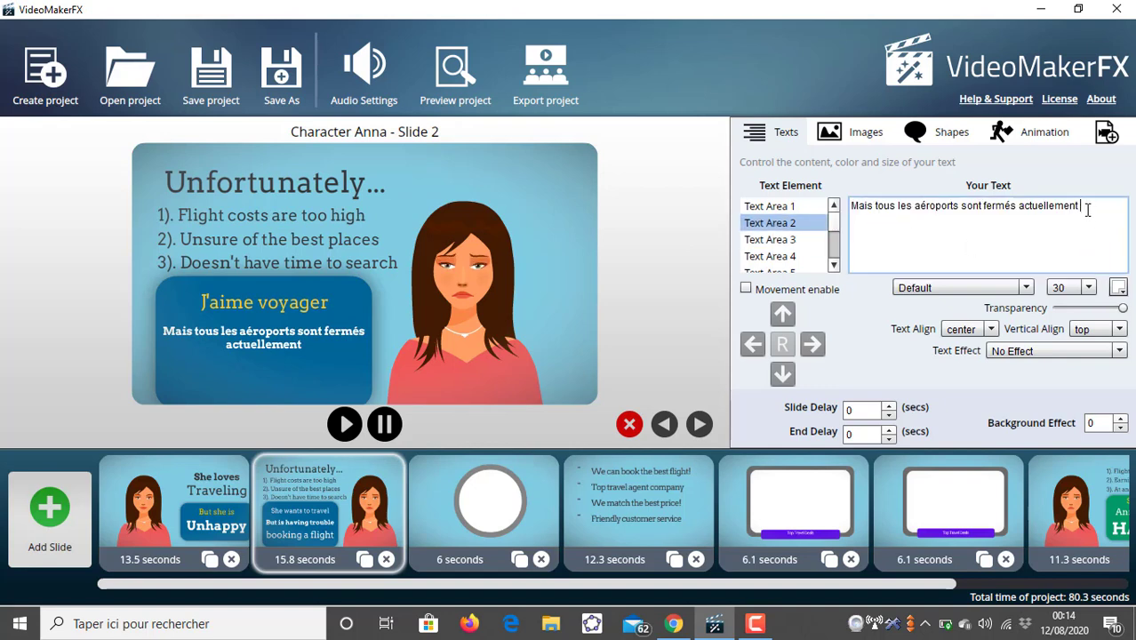
{"action": "key", "text": "BackSpace"}
{"action": "key", "text": "BackSpace"}
{"action": "key", "text": "BackSpace"}
{"action": "key", "text": "BackSpace"}
{"action": "key", "text": "BackSpace"}
{"action": "key", "text": "BackSpace"}
{"action": "key", "text": "BackSpace"}
{"action": "key", "text": "BackSpace"}
{"action": "key", "text": "BackSpace"}
{"action": "key", "text": "BackSpace"}
{"action": "key", "text": "BackSpace"}
{"action": "key", "text": "BackSpace"}
{"action": "key", "text": "BackSpace"}
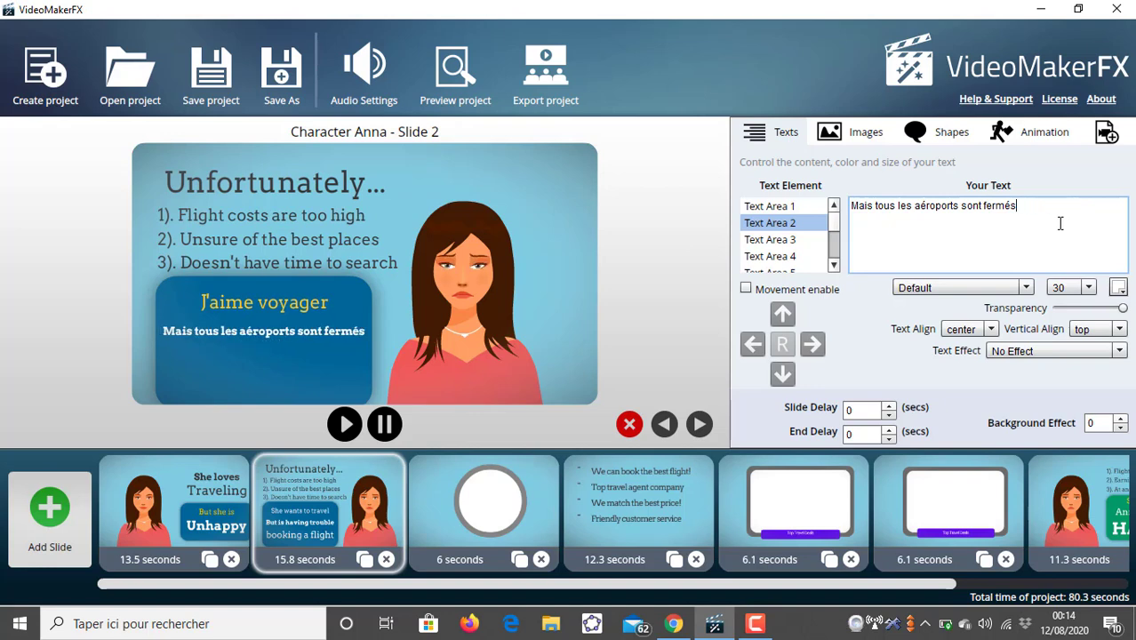
- Set Text Area 2's font size to 45
{"action": "left_click", "coordinate": [1089, 287]}
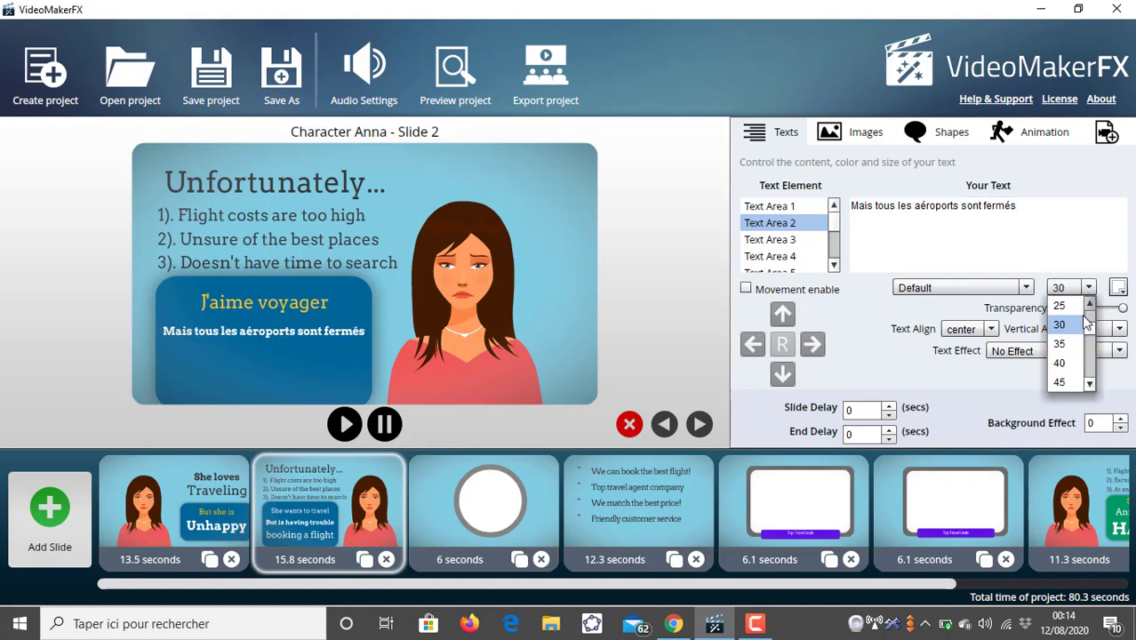
{"action": "left_click", "coordinate": [1059, 345]}
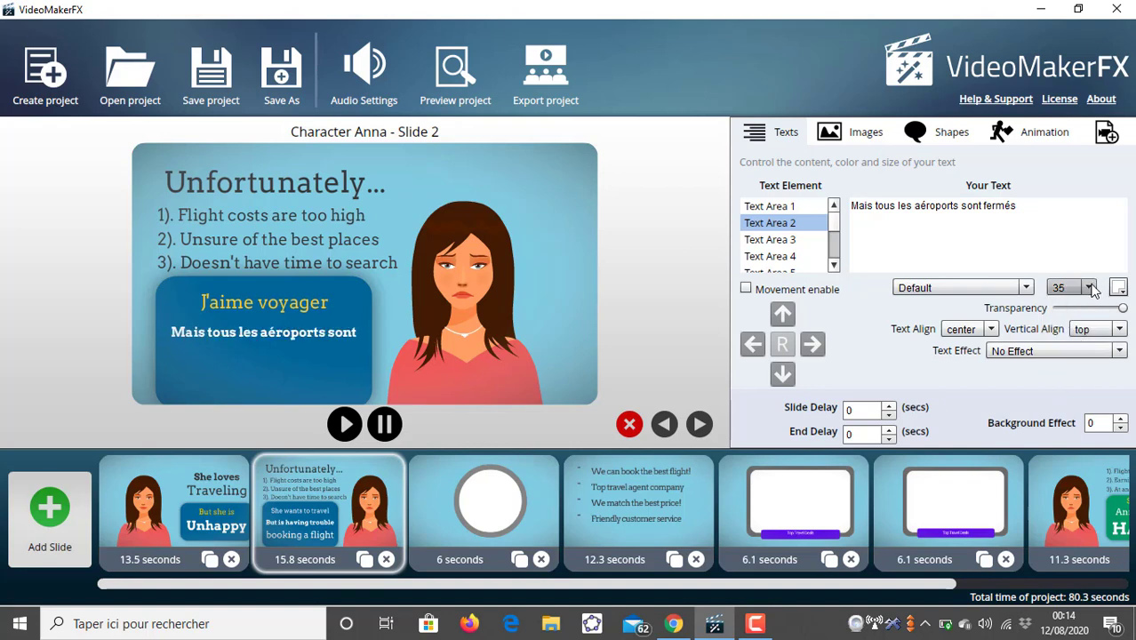
{"action": "left_click", "coordinate": [1092, 289]}
{"action": "left_click", "coordinate": [1065, 369]}
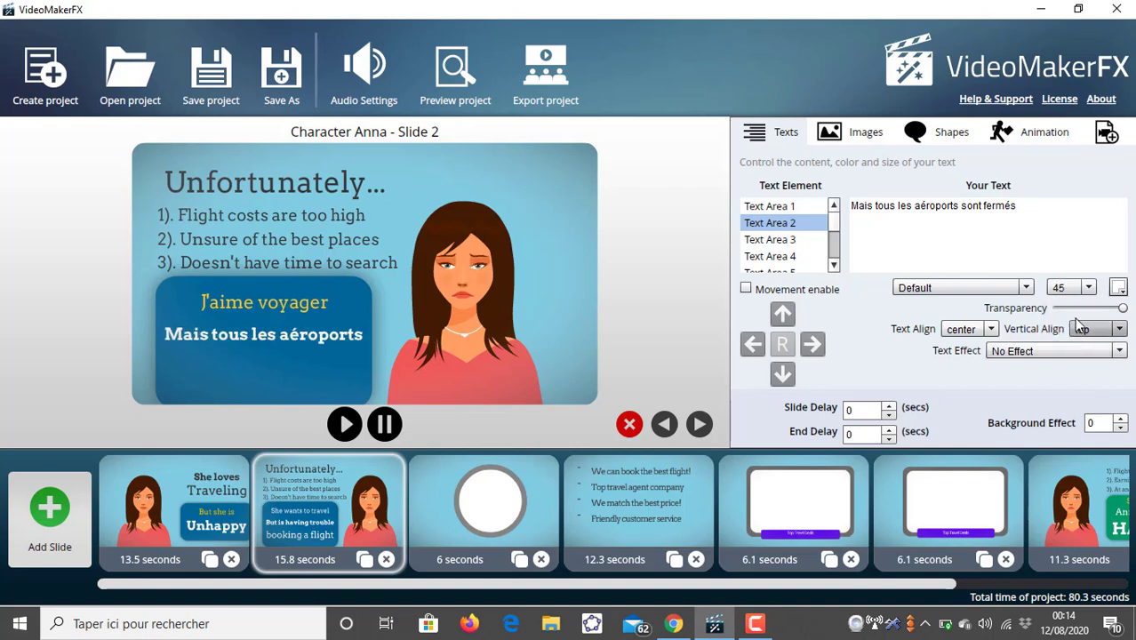
- Enter sont fermés actuellement as the text of Text Area 3
{"action": "left_click", "coordinate": [800, 240]}
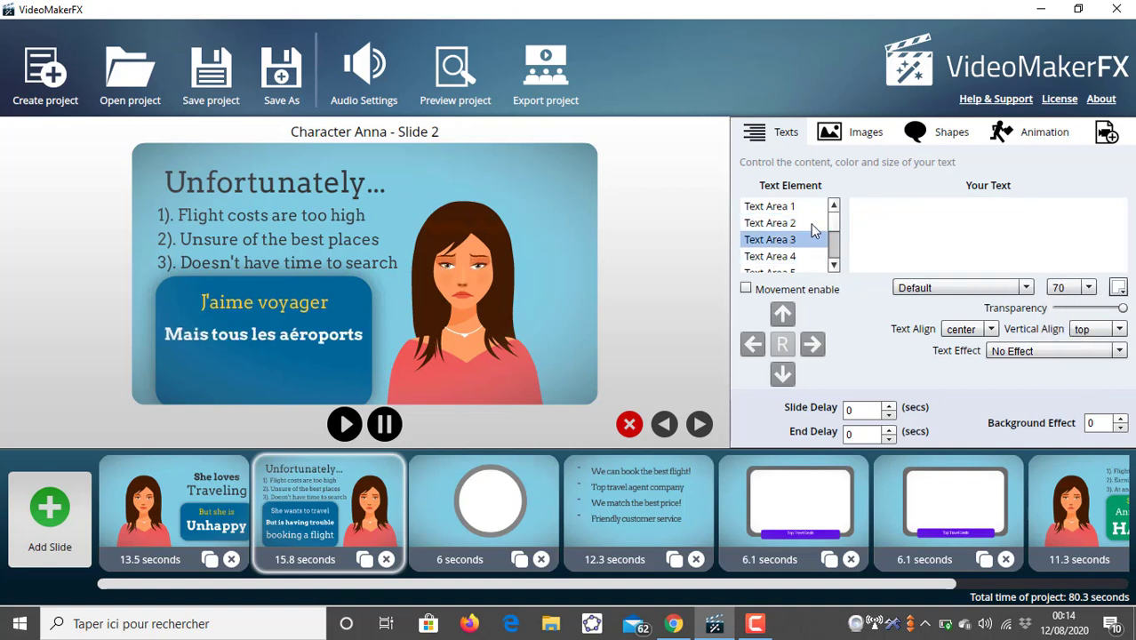
{"action": "left_click", "coordinate": [872, 211]}
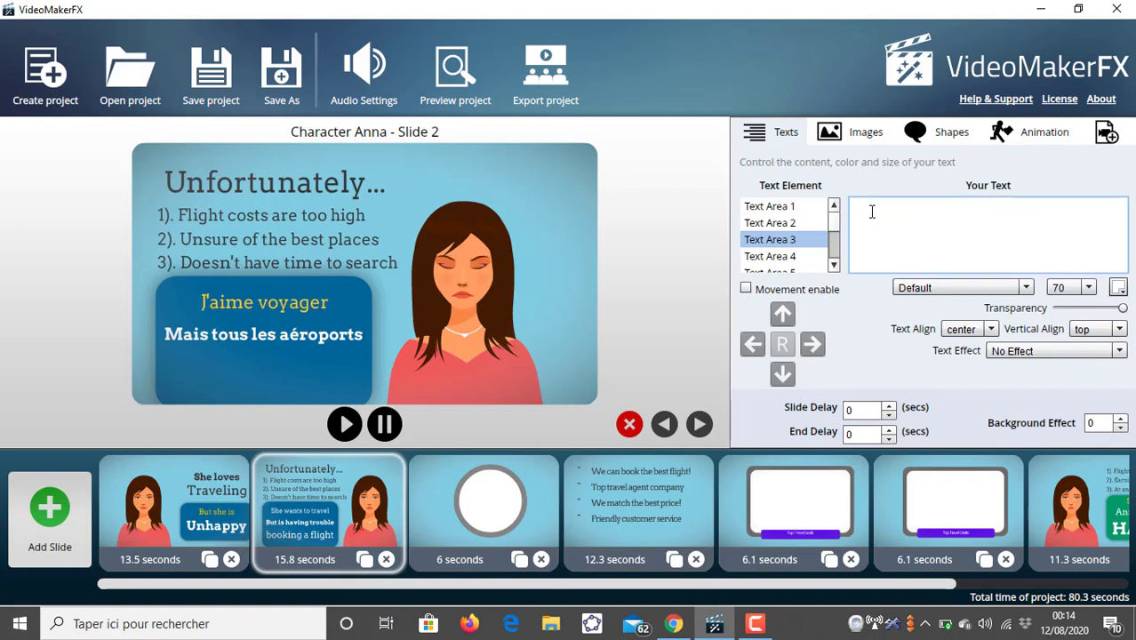
{"action": "type", "text": "sont"}
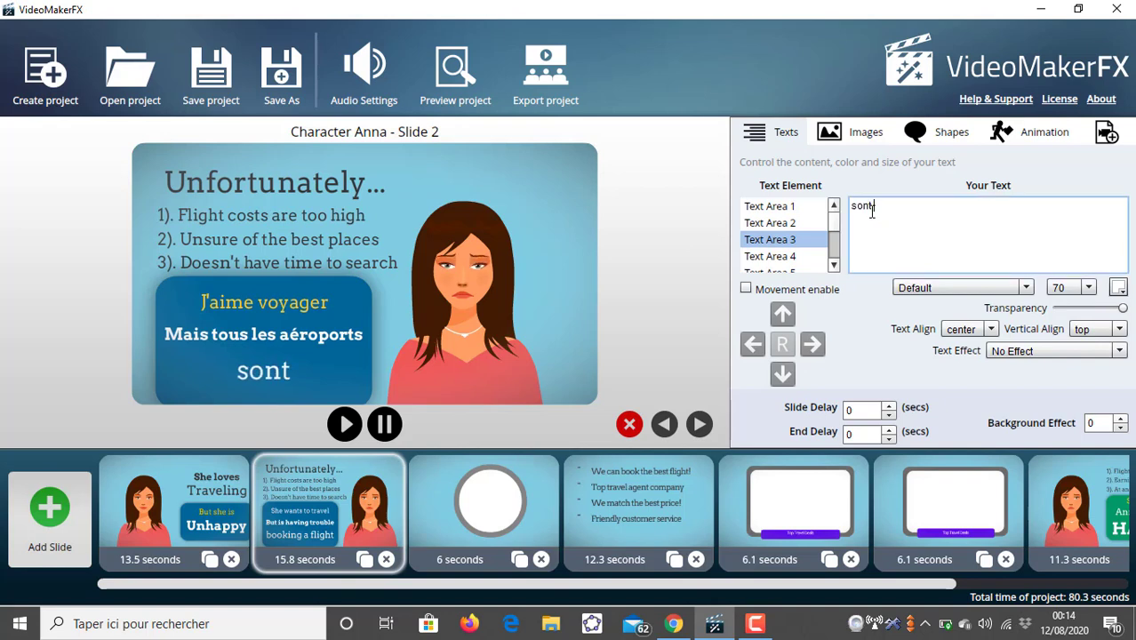
{"action": "type", "text": " fee"}
{"action": "key", "text": "BackSpace"}
{"action": "type", "text": "r"}
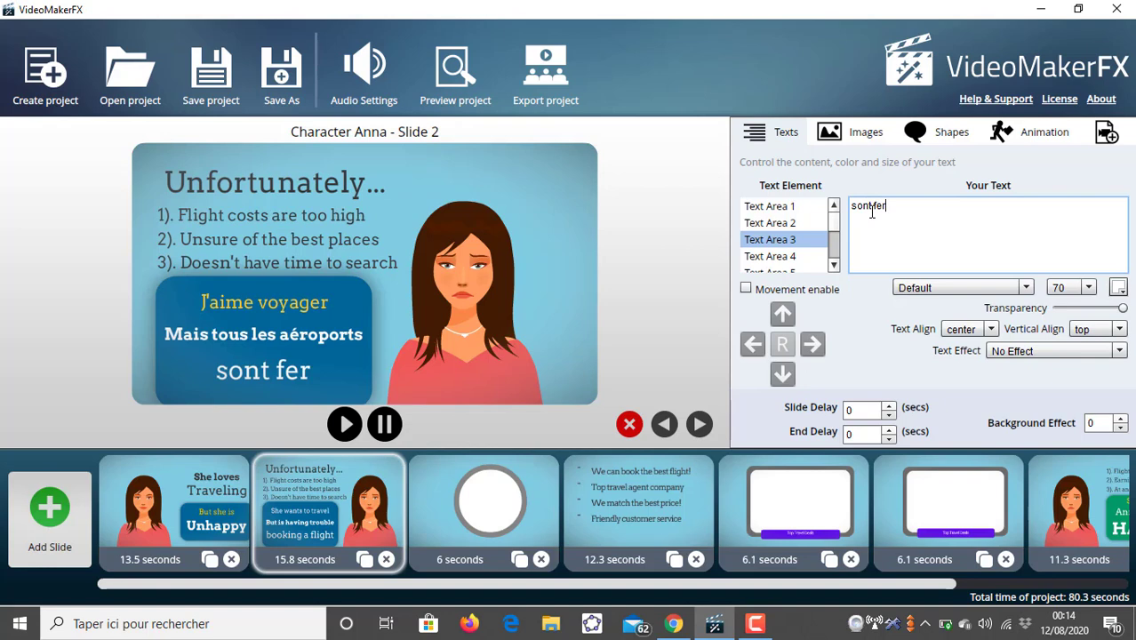
{"action": "type", "text": "més ac"}
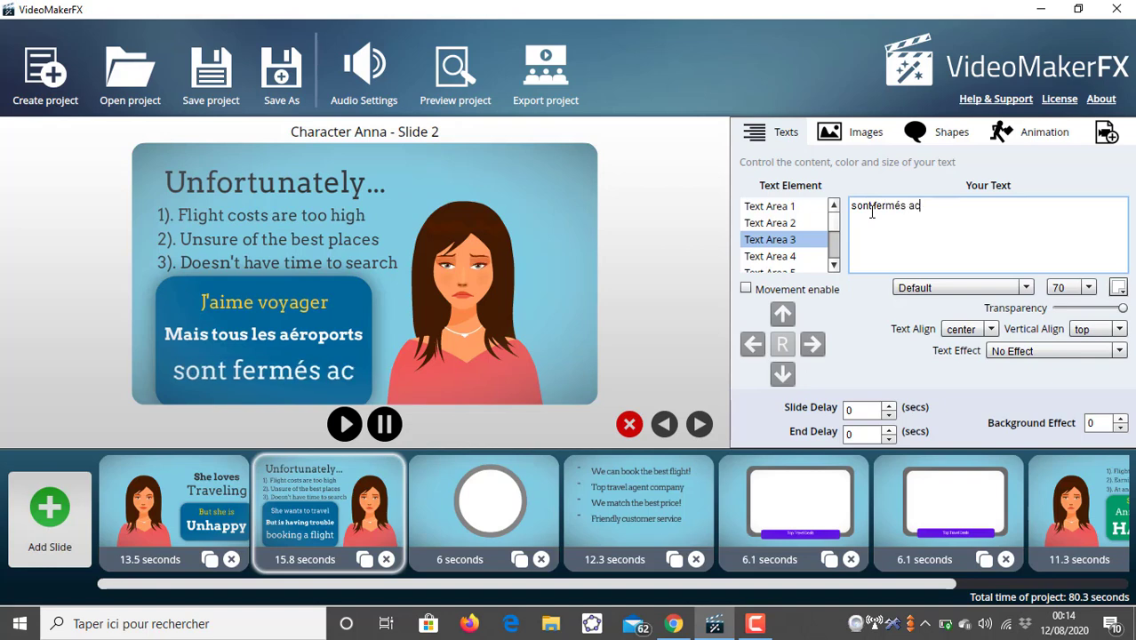
{"action": "type", "text": "tuellement"}
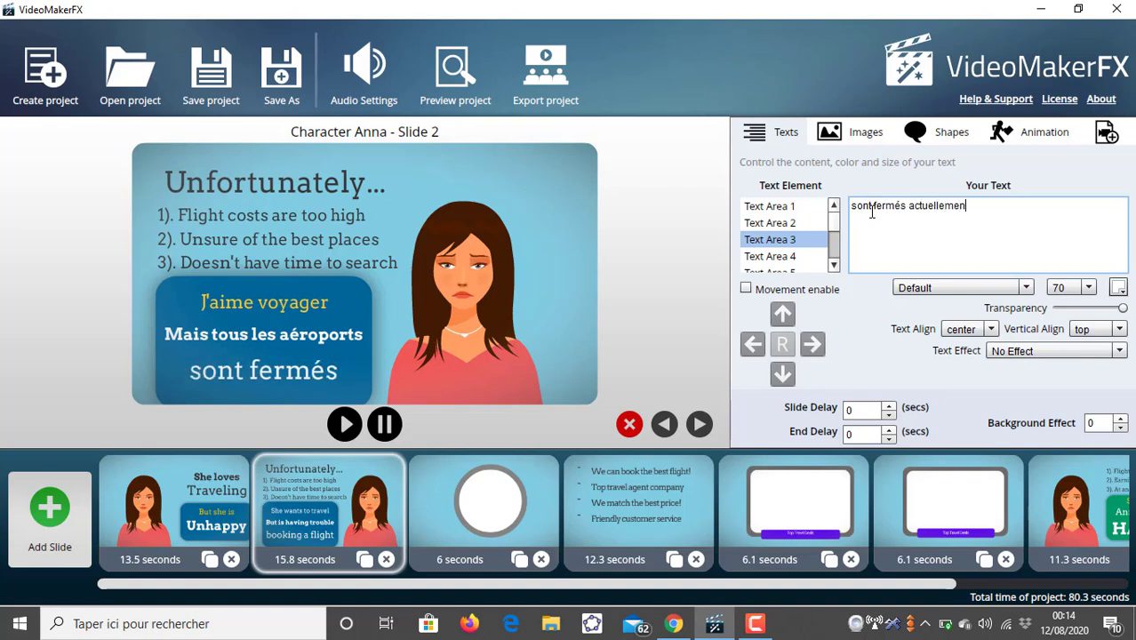
- Set Text Area 3's font size to 45
{"action": "left_click", "coordinate": [1087, 288]}
{"action": "left_click", "coordinate": [1074, 305]}
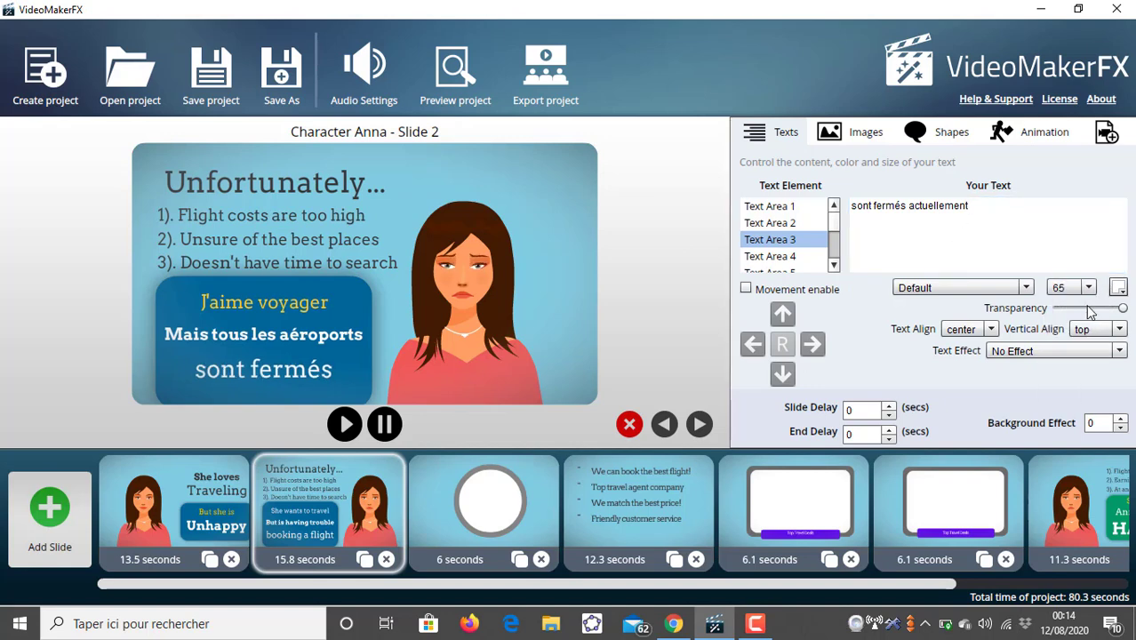
{"action": "left_click", "coordinate": [1088, 288]}
{"action": "left_click", "coordinate": [1090, 303]}
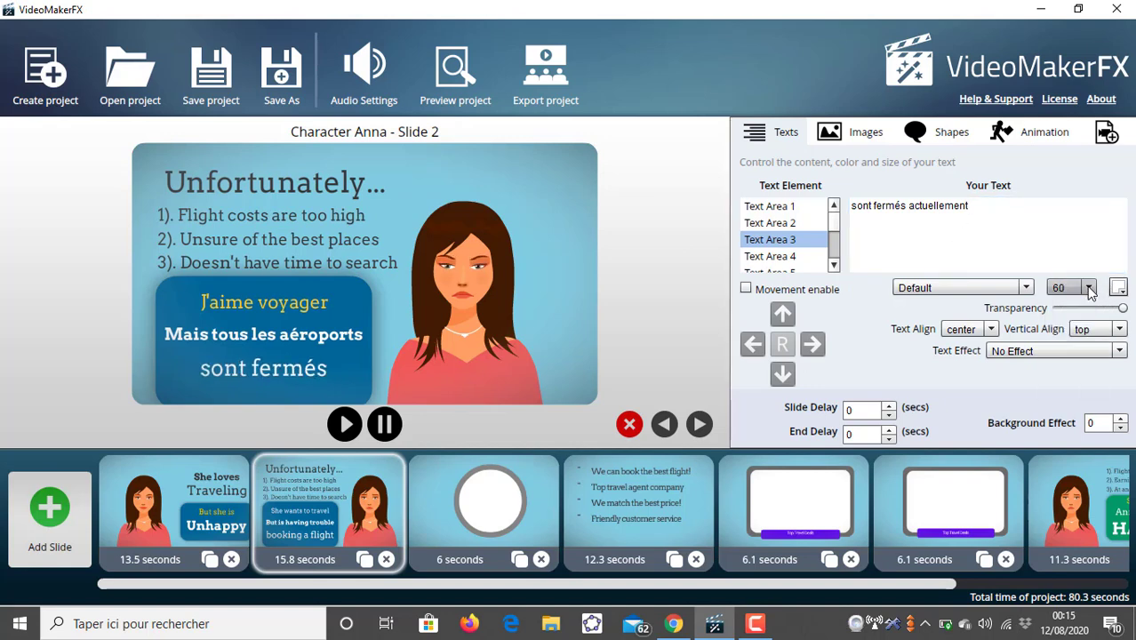
{"action": "left_click", "coordinate": [1088, 287]}
{"action": "scroll", "coordinate": [1079, 329], "scroll_direction": "up", "scroll_amount": 2}
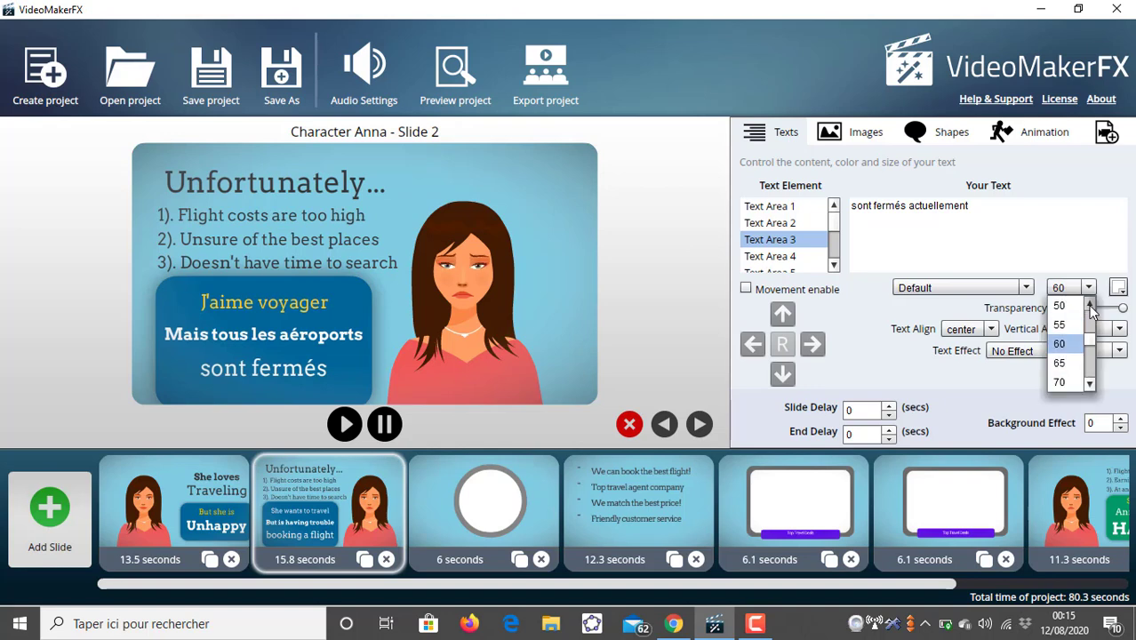
{"action": "left_click", "coordinate": [1076, 307]}
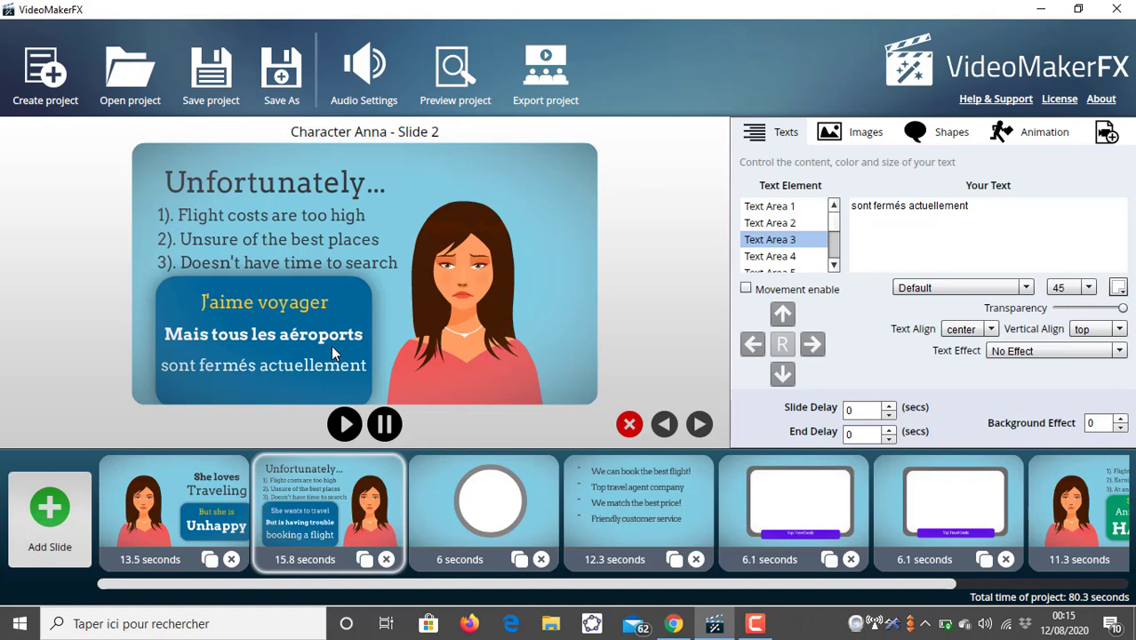
- Change Text Area 3's font color to black
{"action": "left_click", "coordinate": [1119, 290]}
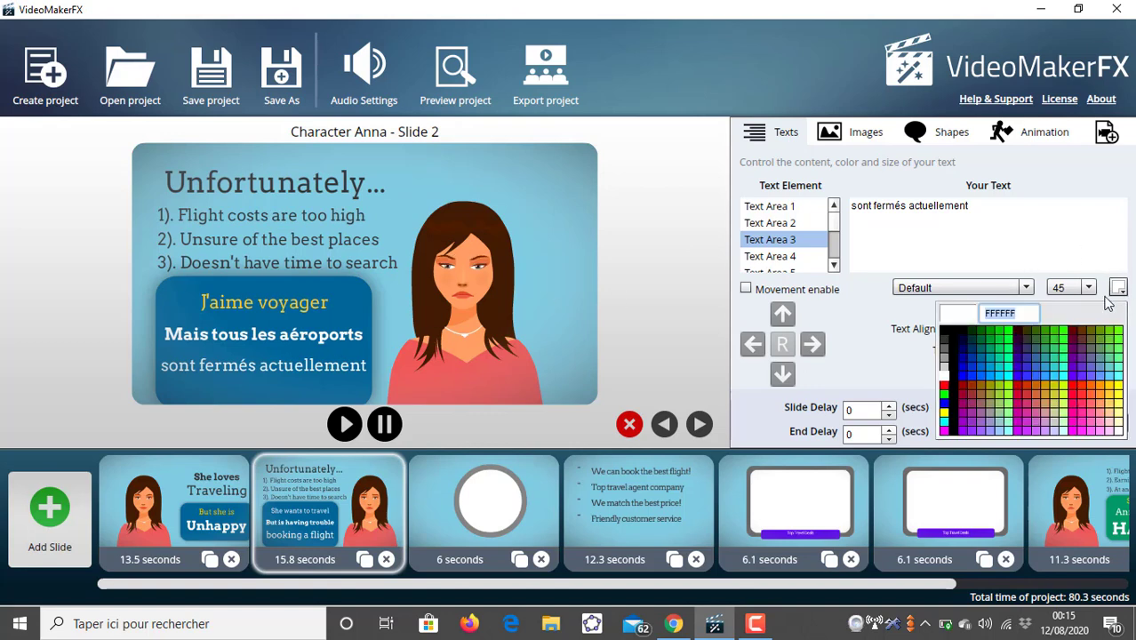
{"action": "left_click", "coordinate": [954, 340]}
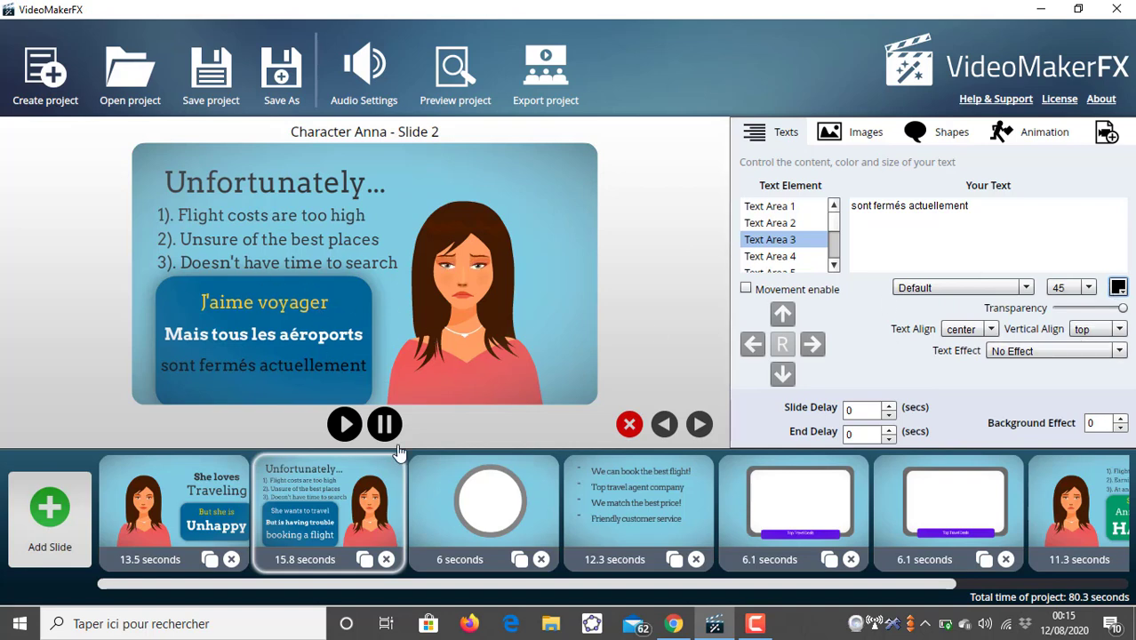
- Set the slide's Shape BG color to white
{"action": "left_click", "coordinate": [863, 133]}
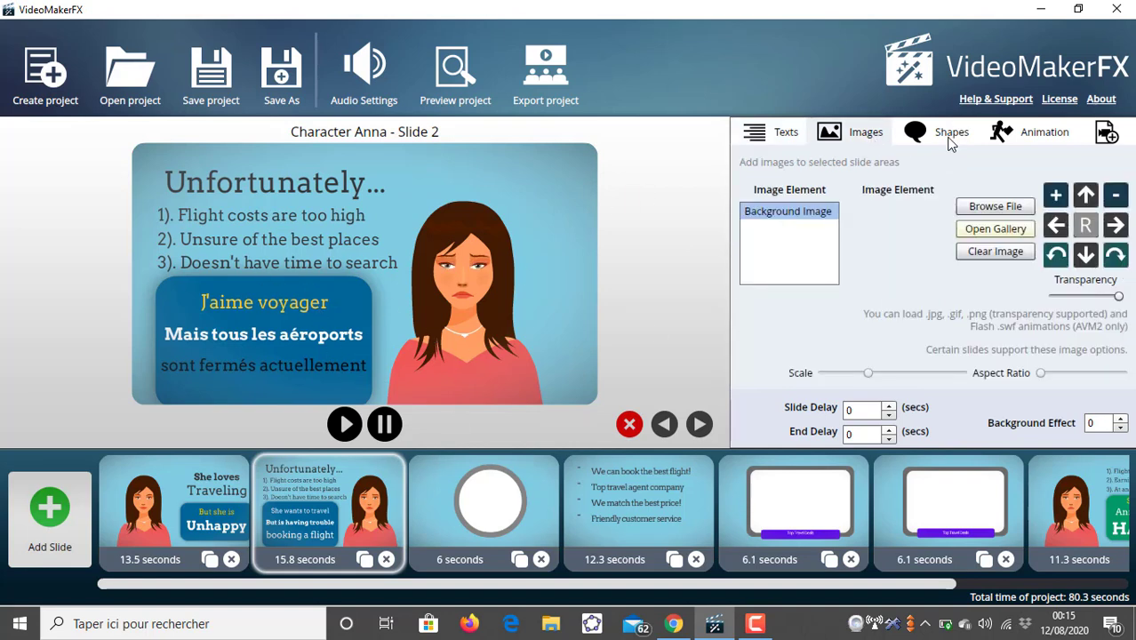
{"action": "left_click", "coordinate": [948, 133]}
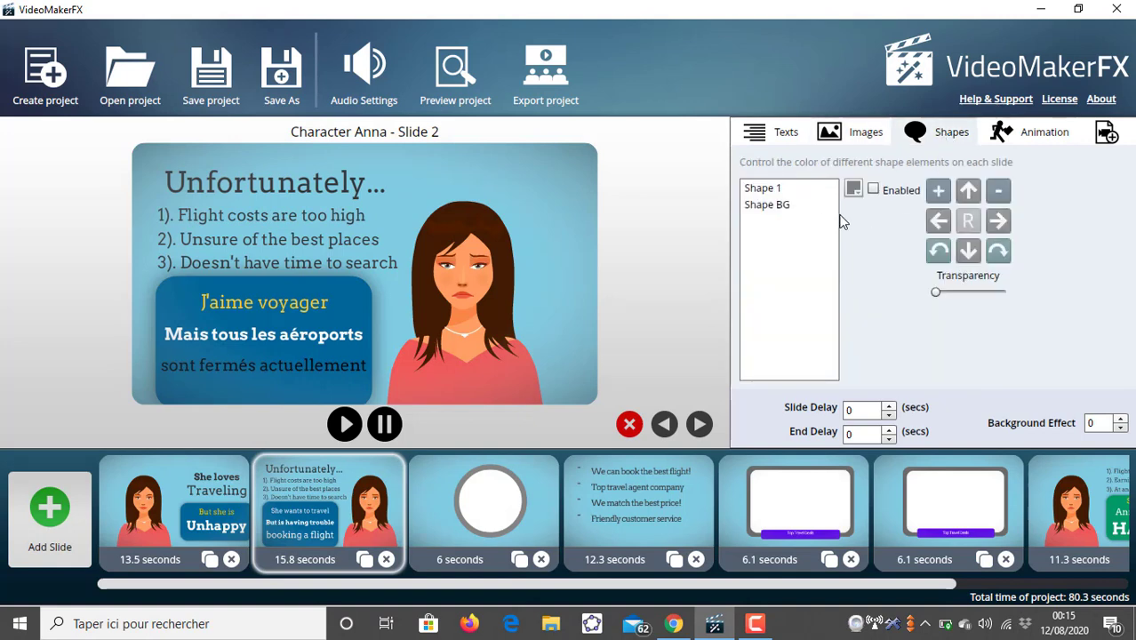
{"action": "left_click", "coordinate": [805, 210]}
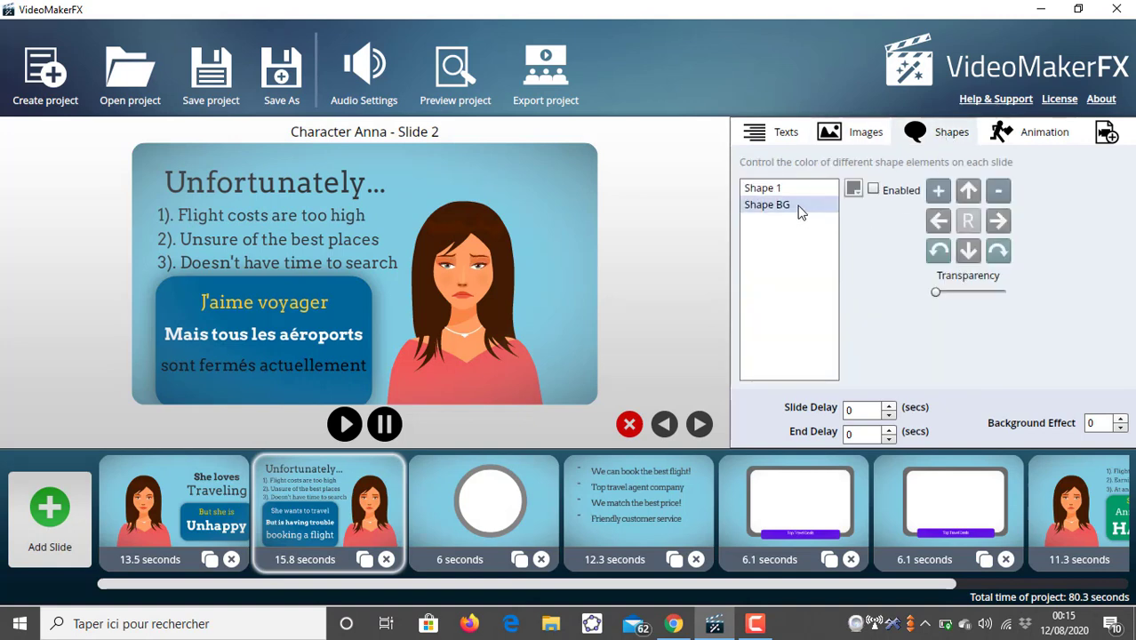
{"action": "left_click", "coordinate": [800, 211]}
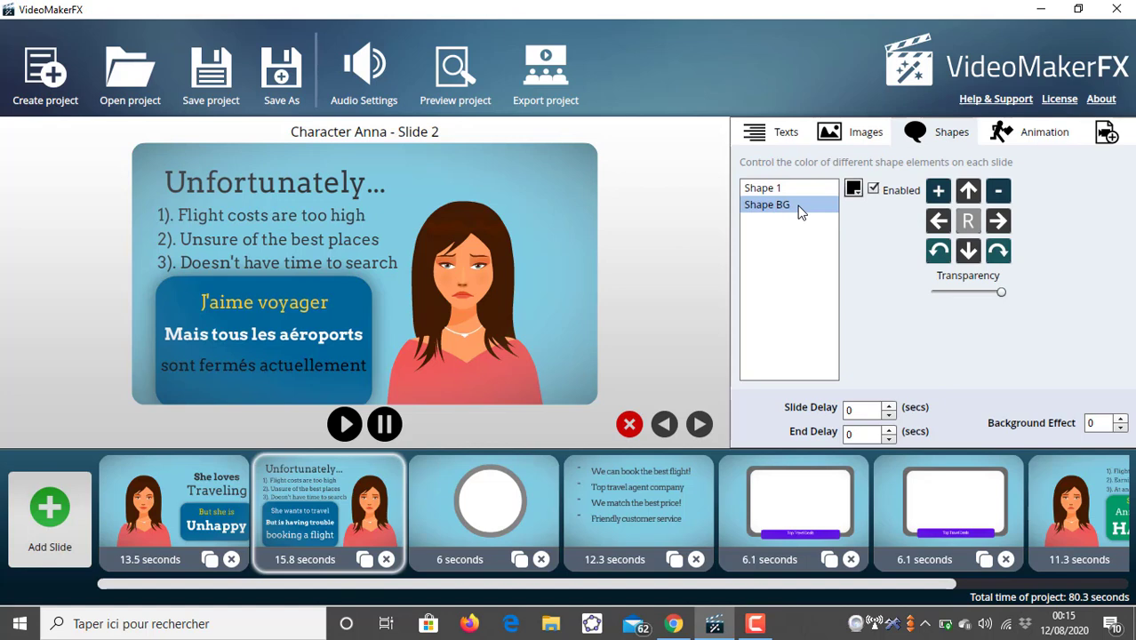
{"action": "left_click", "coordinate": [854, 191]}
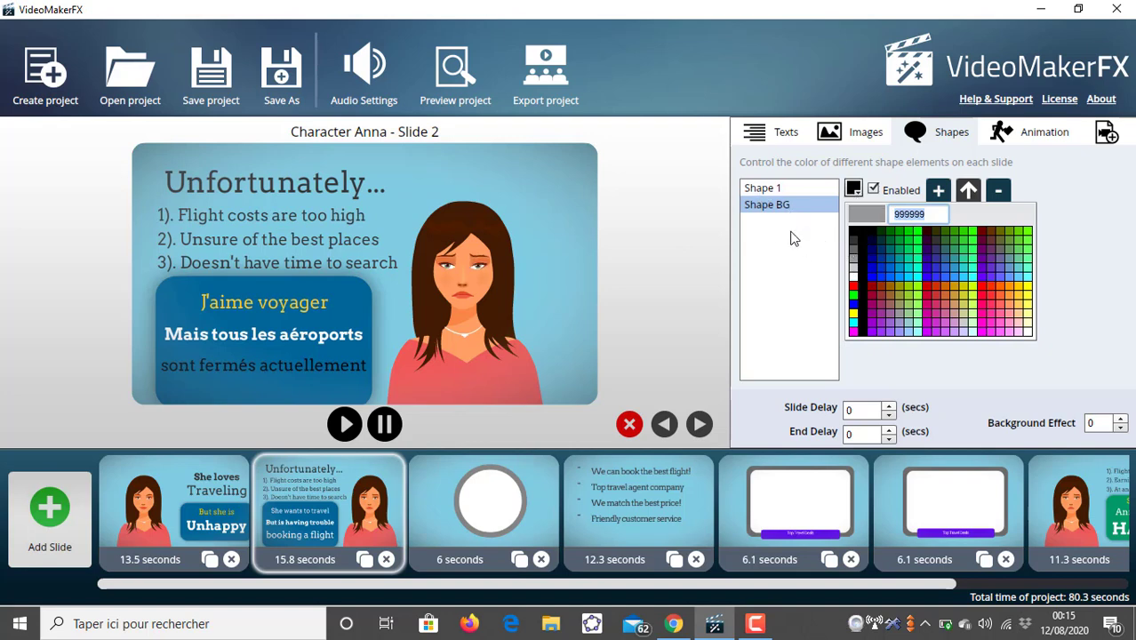
{"action": "left_click", "coordinate": [776, 209]}
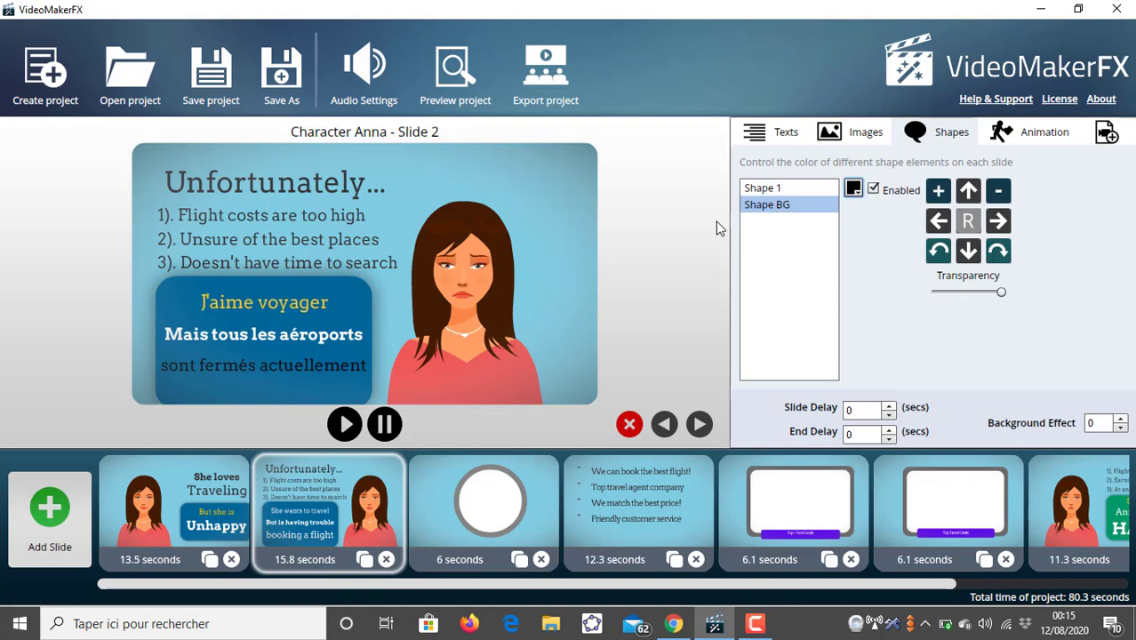
{"action": "left_click", "coordinate": [855, 193]}
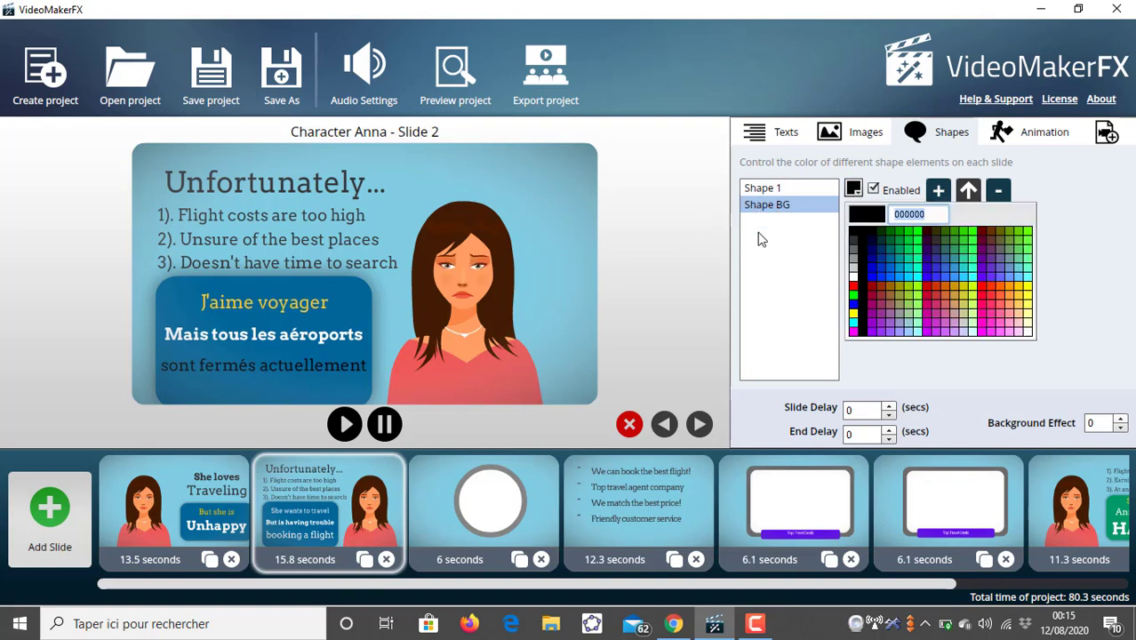
{"action": "left_click", "coordinate": [854, 283]}
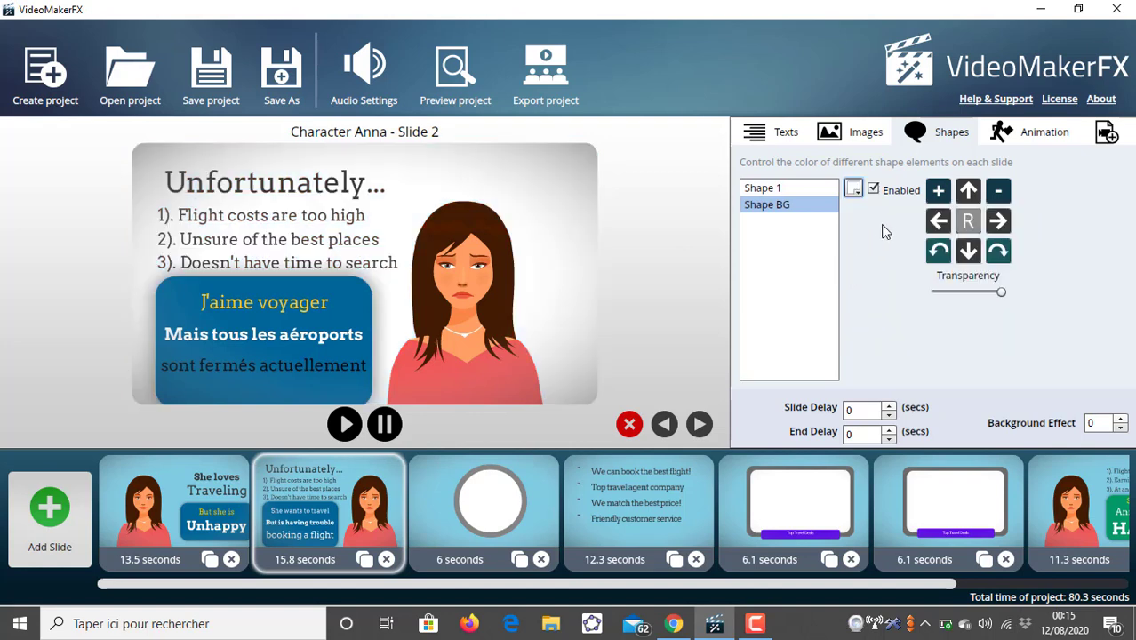
- Set Shape 1's color to blue 0066CC
{"action": "left_click", "coordinate": [797, 187]}
{"action": "left_click", "coordinate": [853, 189]}
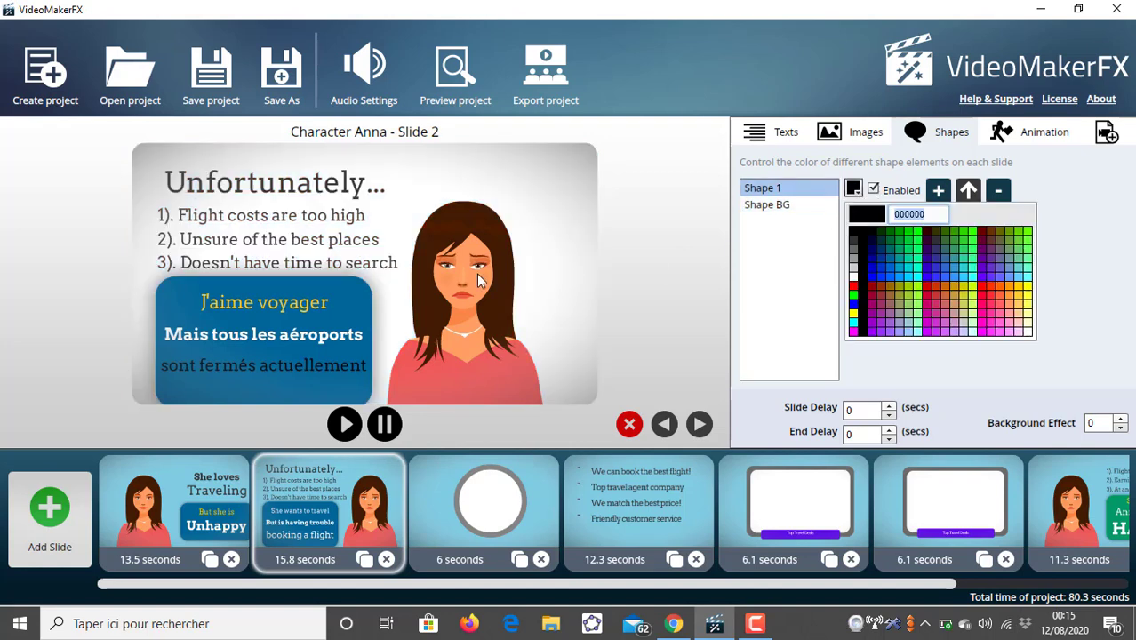
{"action": "left_click", "coordinate": [852, 287]}
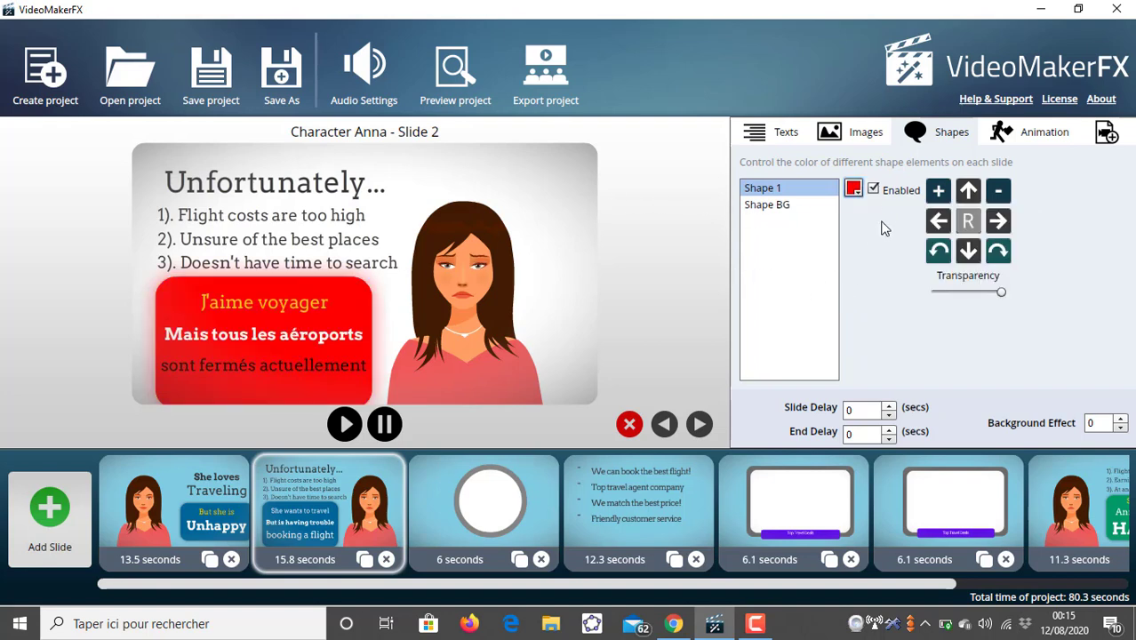
{"action": "left_click", "coordinate": [854, 189]}
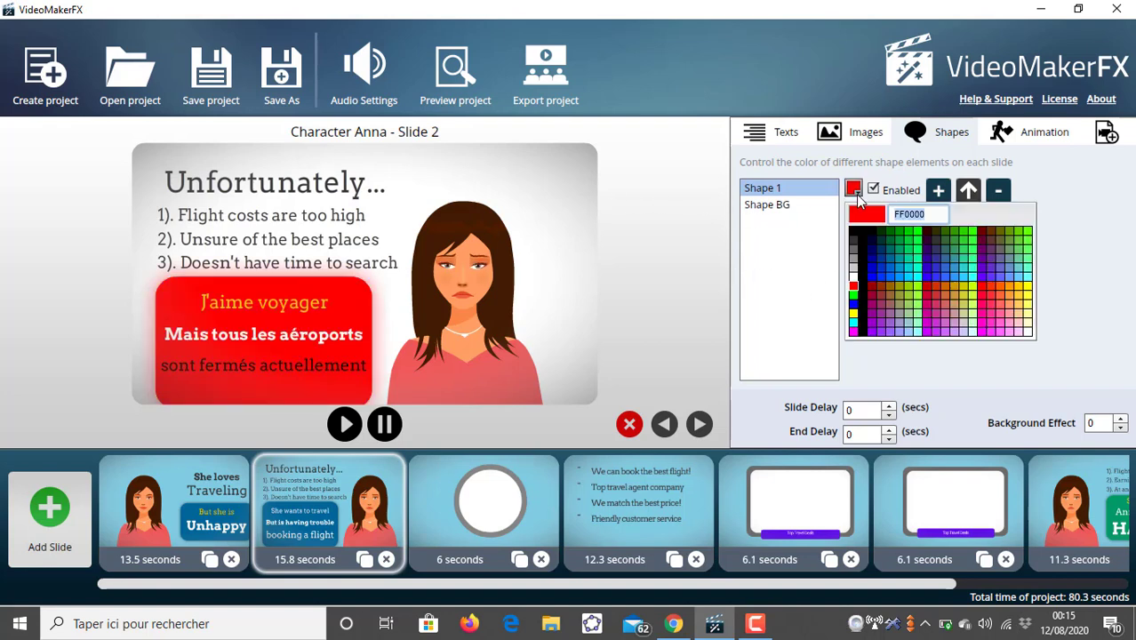
{"action": "left_click", "coordinate": [888, 267]}
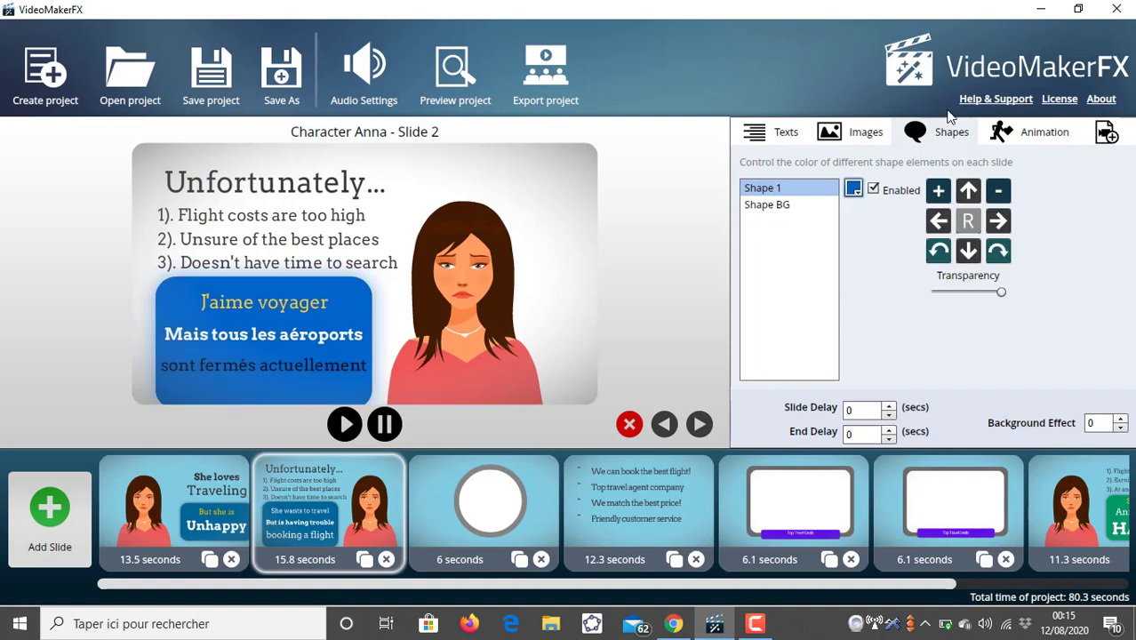
- Set the slide's Animation 1 value to 1
{"action": "left_click", "coordinate": [1043, 133]}
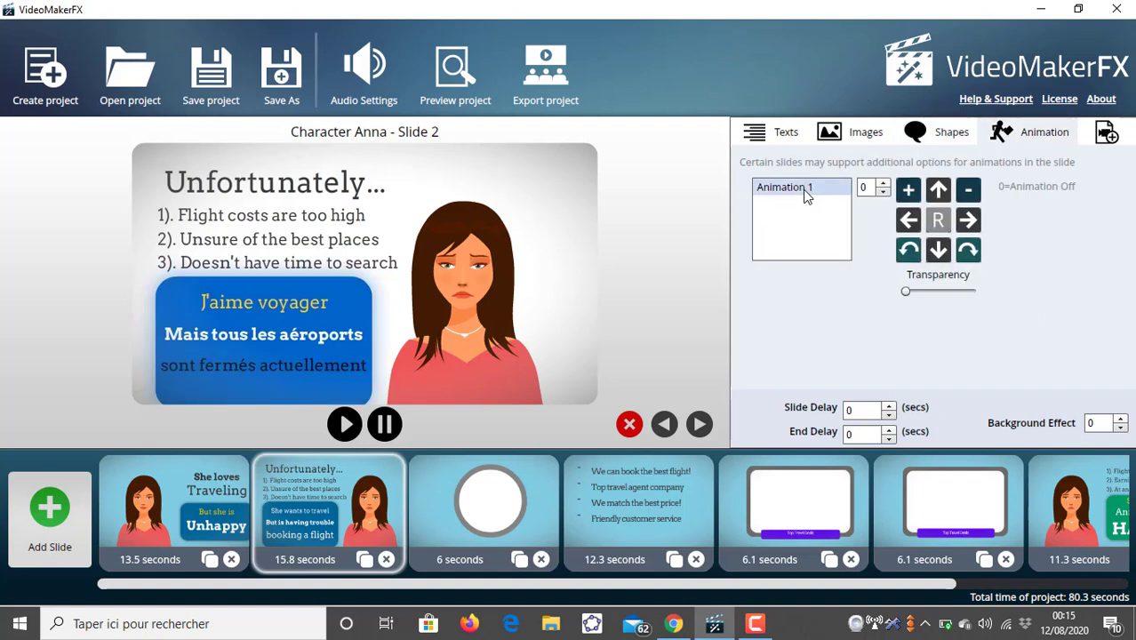
{"action": "left_click", "coordinate": [892, 183]}
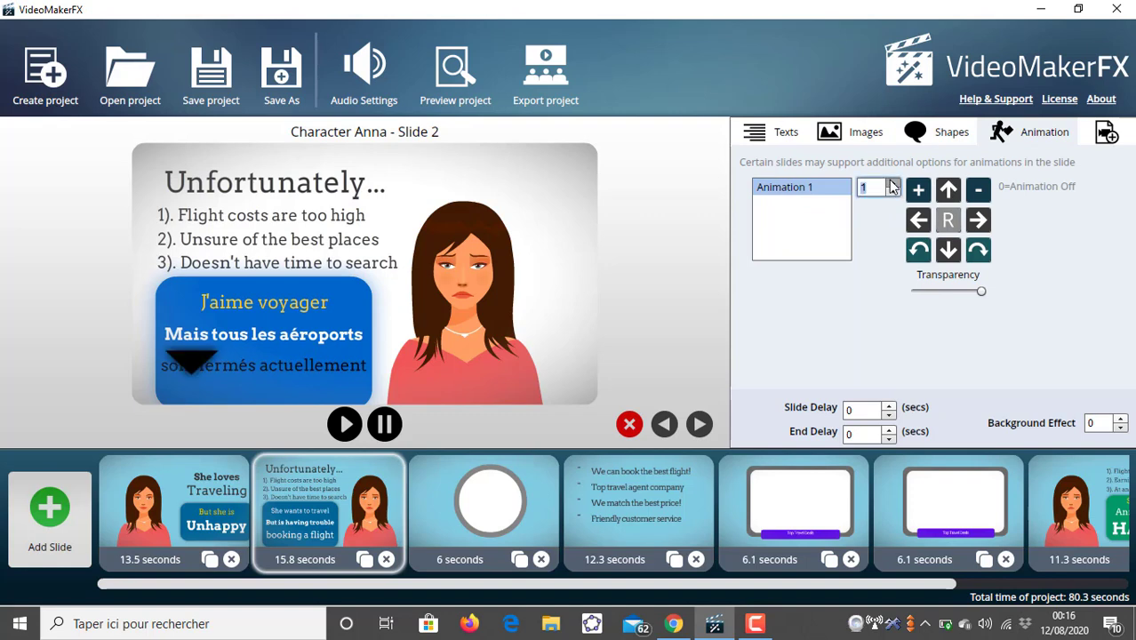
- Step the Animation 1 value up through the options to 9
{"action": "left_click", "coordinate": [893, 183]}
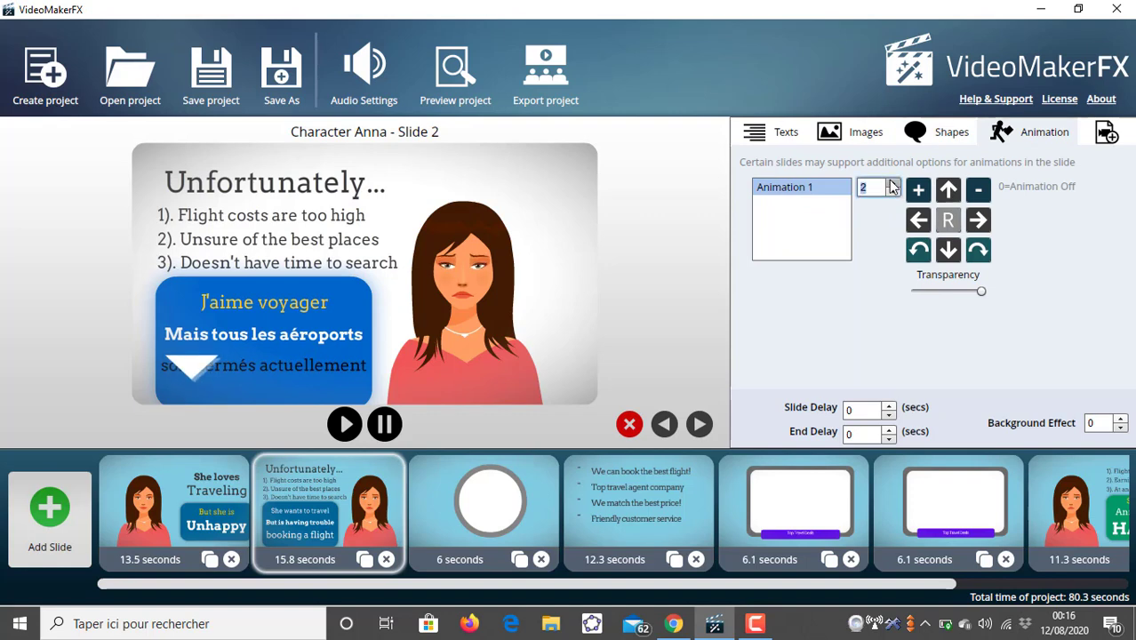
{"action": "left_click", "coordinate": [892, 183]}
{"action": "left_click", "coordinate": [892, 183]}
{"action": "left_click", "coordinate": [892, 183]}
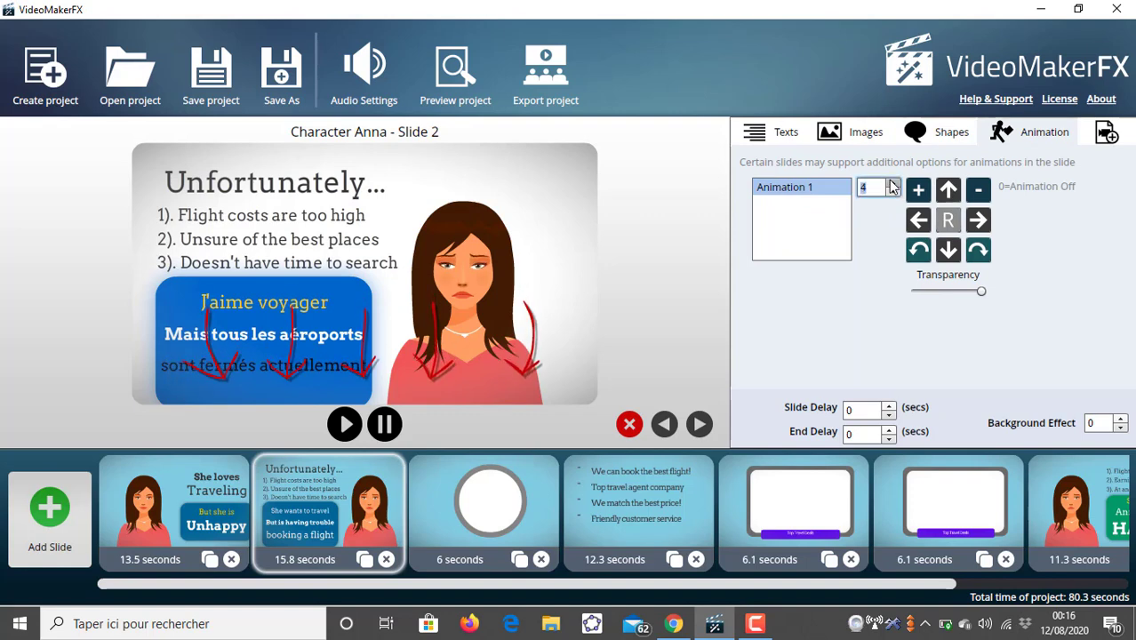
{"action": "left_click", "coordinate": [893, 183]}
{"action": "left_click", "coordinate": [892, 183]}
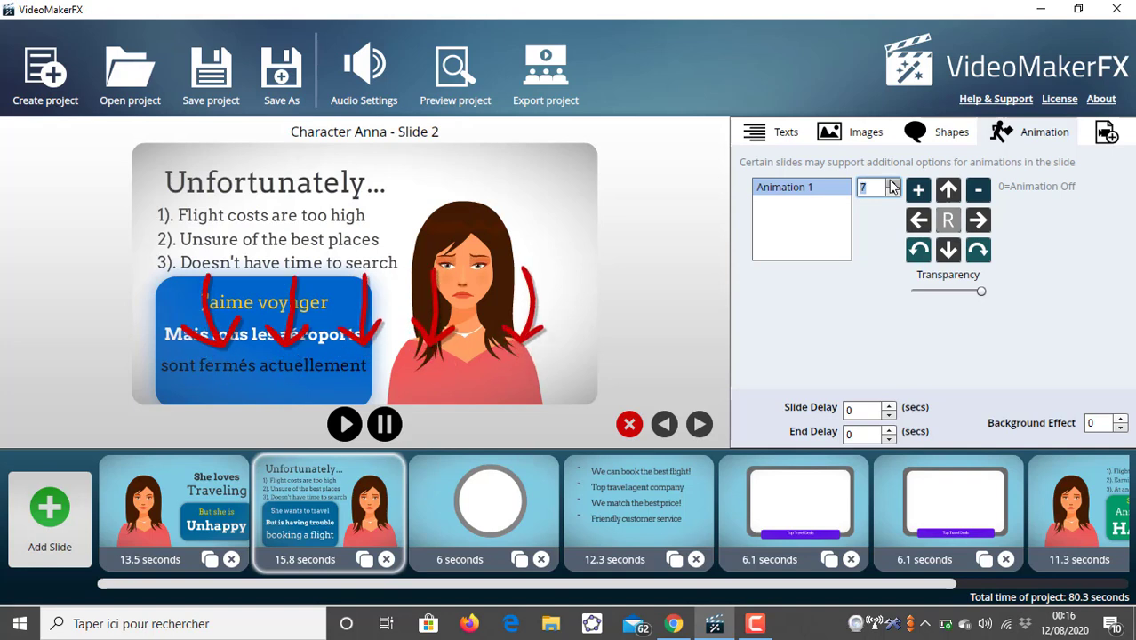
{"action": "left_click", "coordinate": [893, 183]}
{"action": "left_click", "coordinate": [892, 184]}
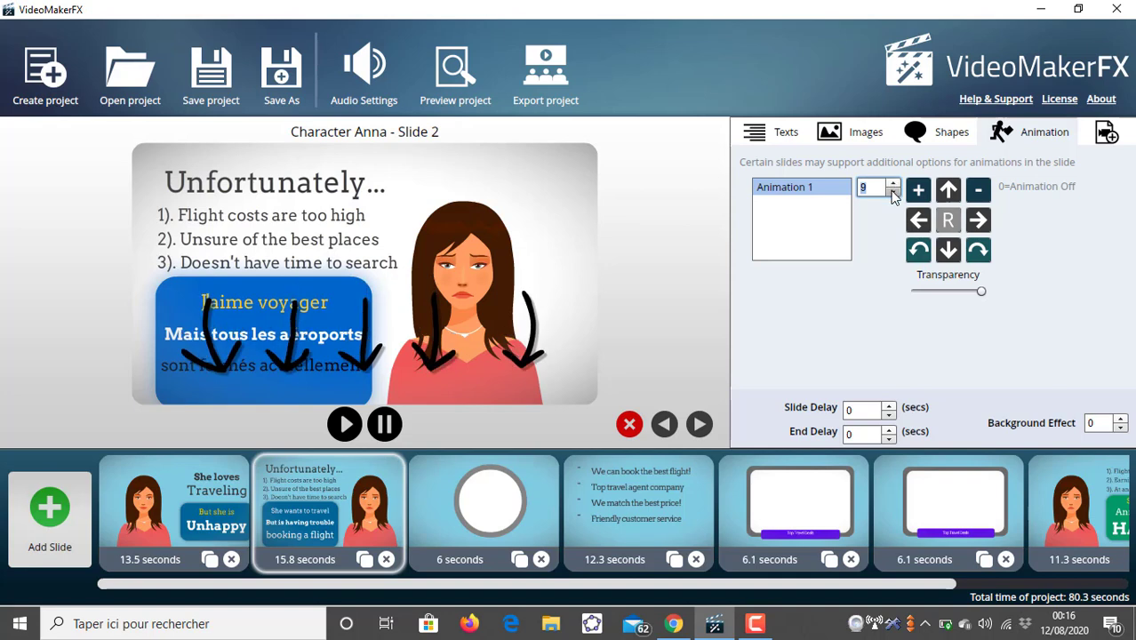
- Set the Animation 1 value back down to 0 to turn the animation off
{"action": "left_click", "coordinate": [893, 193]}
{"action": "left_click", "coordinate": [893, 193]}
{"action": "left_click", "coordinate": [893, 193]}
{"action": "left_click", "coordinate": [893, 193]}
{"action": "left_click", "coordinate": [893, 193]}
{"action": "left_click", "coordinate": [893, 193]}
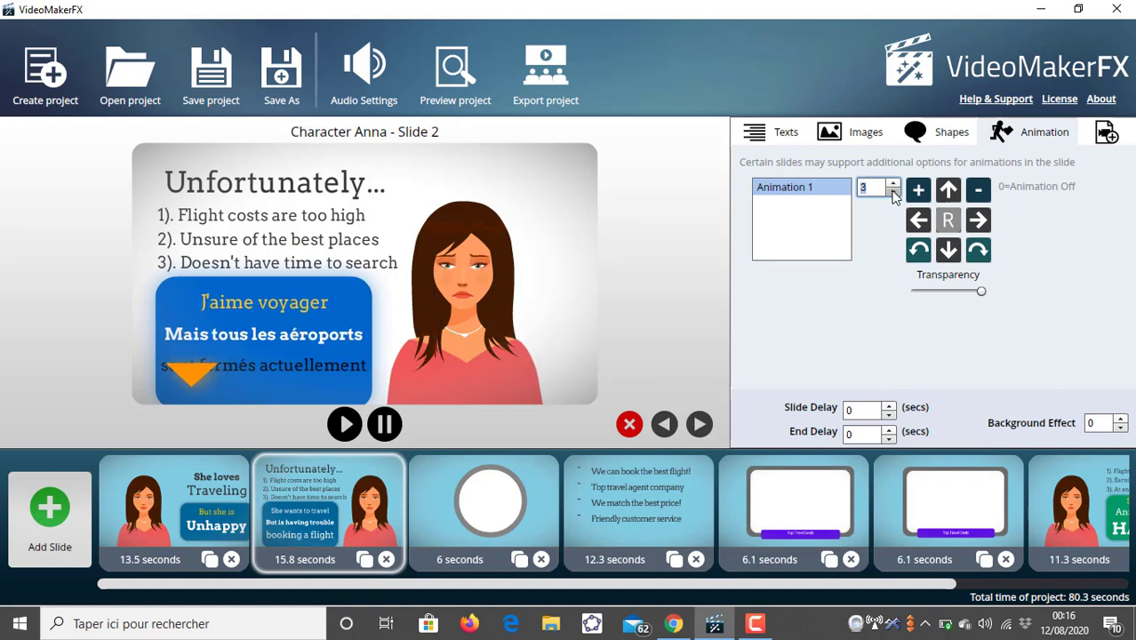
{"action": "left_click", "coordinate": [893, 193]}
{"action": "left_click", "coordinate": [893, 193]}
{"action": "left_click", "coordinate": [893, 193]}
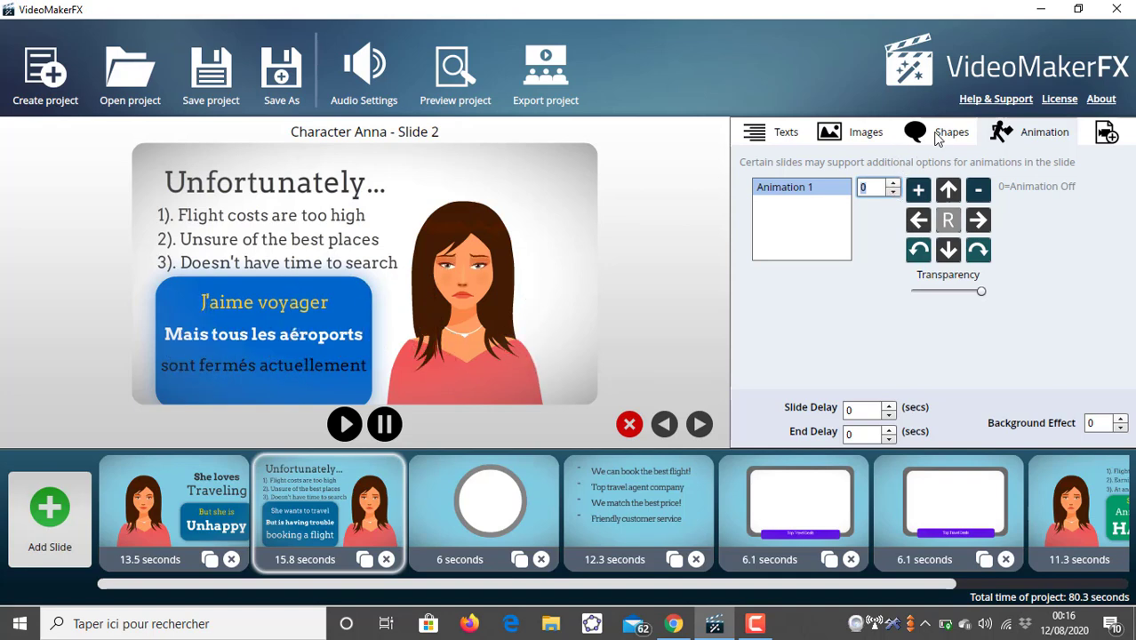
- Browse the slide's text areas to locate the heading and list texts
{"action": "left_click", "coordinate": [947, 133]}
{"action": "left_click", "coordinate": [864, 133]}
{"action": "left_click", "coordinate": [780, 133]}
{"action": "left_click", "coordinate": [770, 205]}
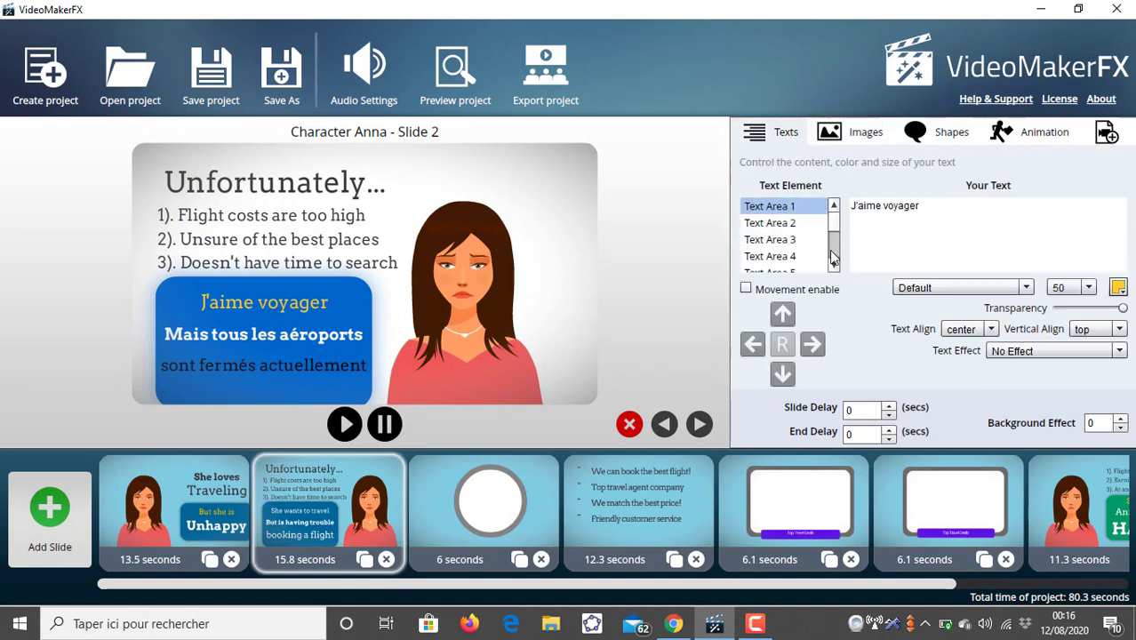
{"action": "left_click", "coordinate": [834, 265]}
{"action": "left_click", "coordinate": [834, 265]}
{"action": "left_click", "coordinate": [834, 265]}
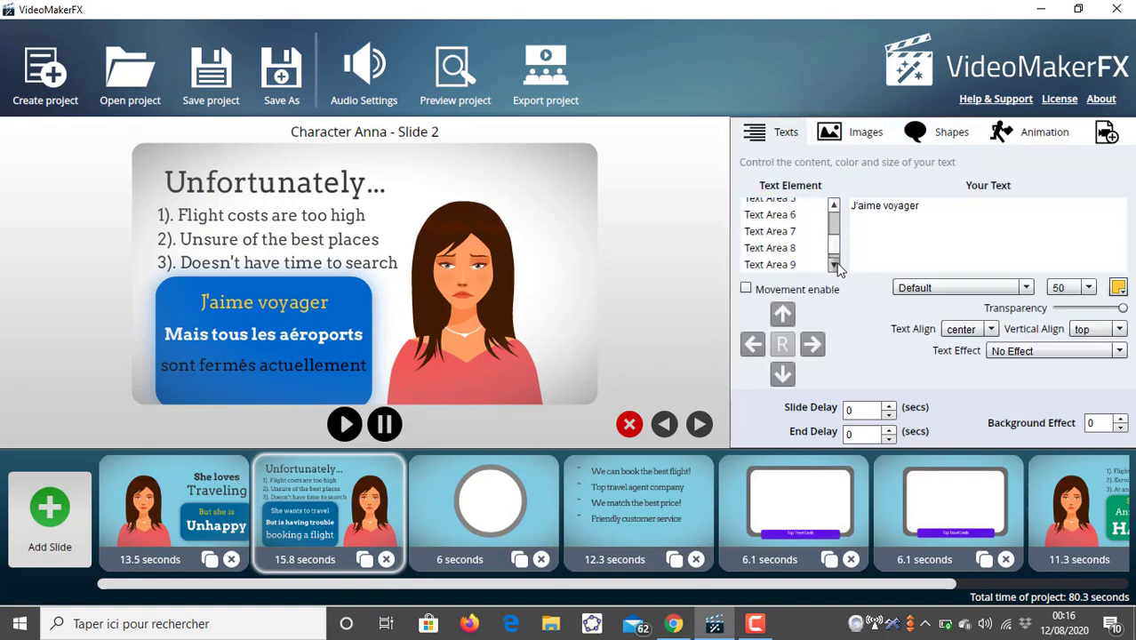
{"action": "left_click", "coordinate": [833, 265]}
{"action": "left_click", "coordinate": [815, 248]}
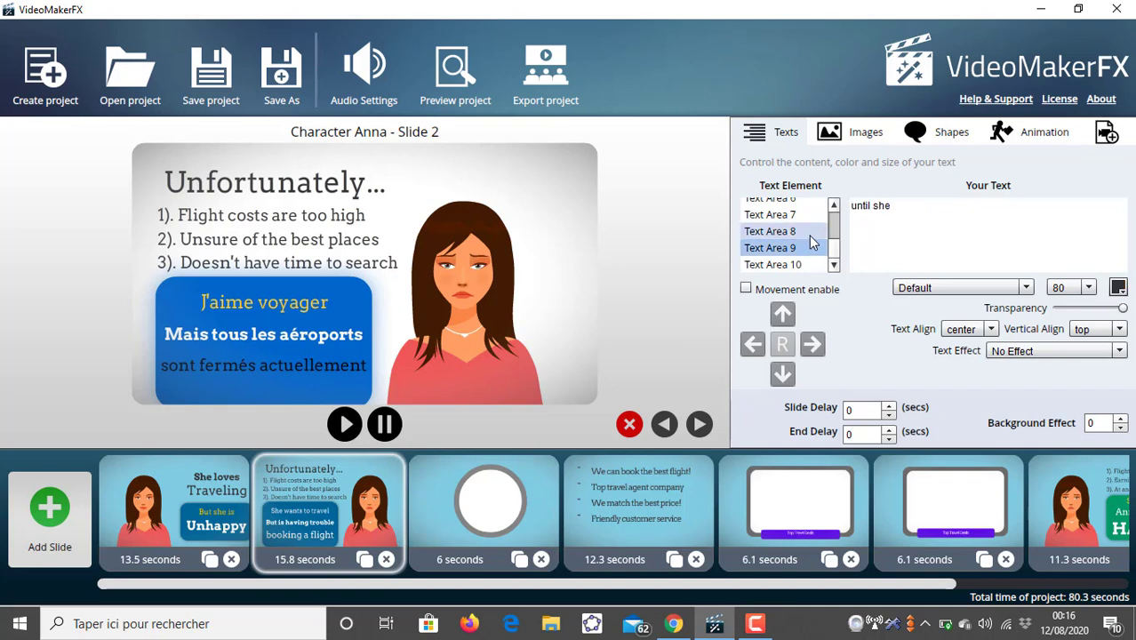
{"action": "left_click", "coordinate": [812, 232]}
{"action": "left_click", "coordinate": [809, 218]}
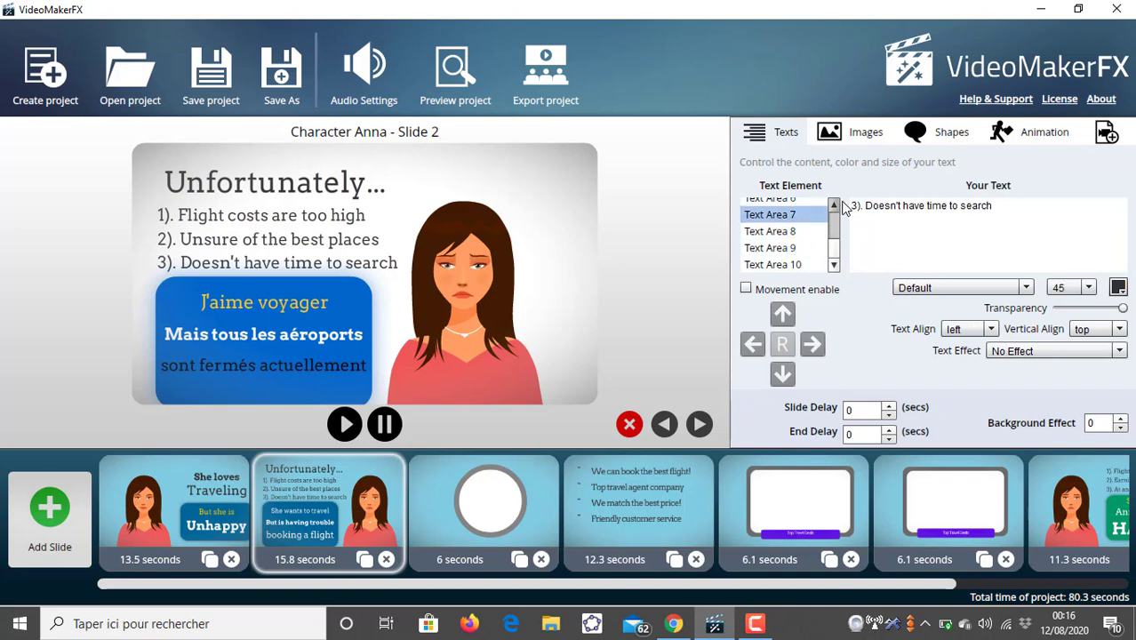
{"action": "left_click", "coordinate": [834, 204]}
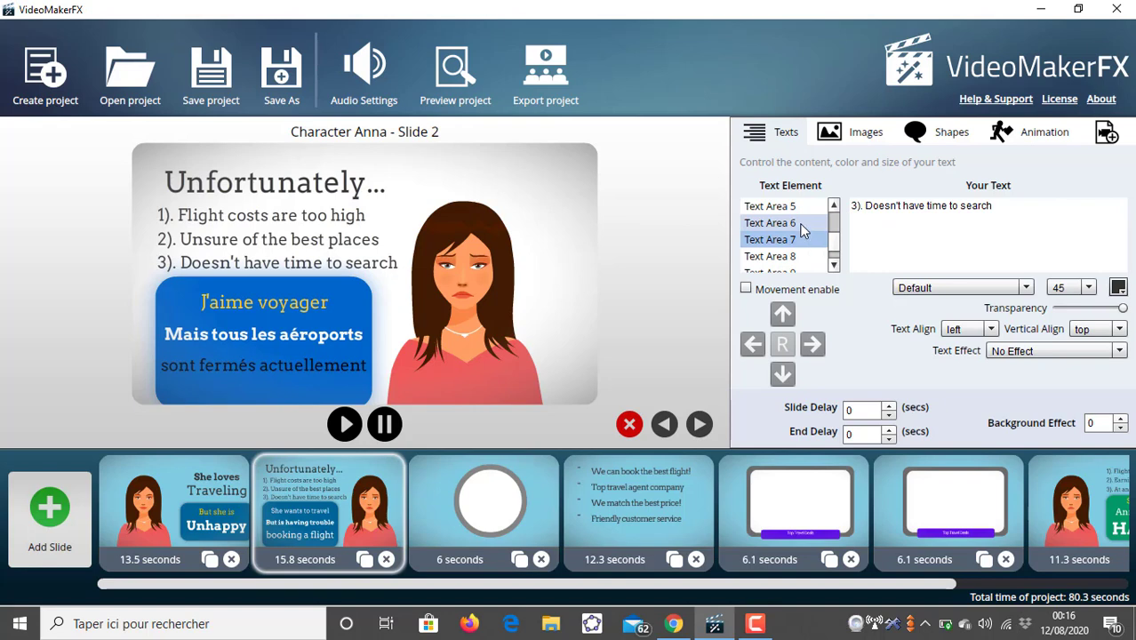
{"action": "left_click", "coordinate": [805, 223]}
{"action": "left_click", "coordinate": [807, 206]}
{"action": "left_click", "coordinate": [834, 204]}
{"action": "left_click", "coordinate": [834, 205]}
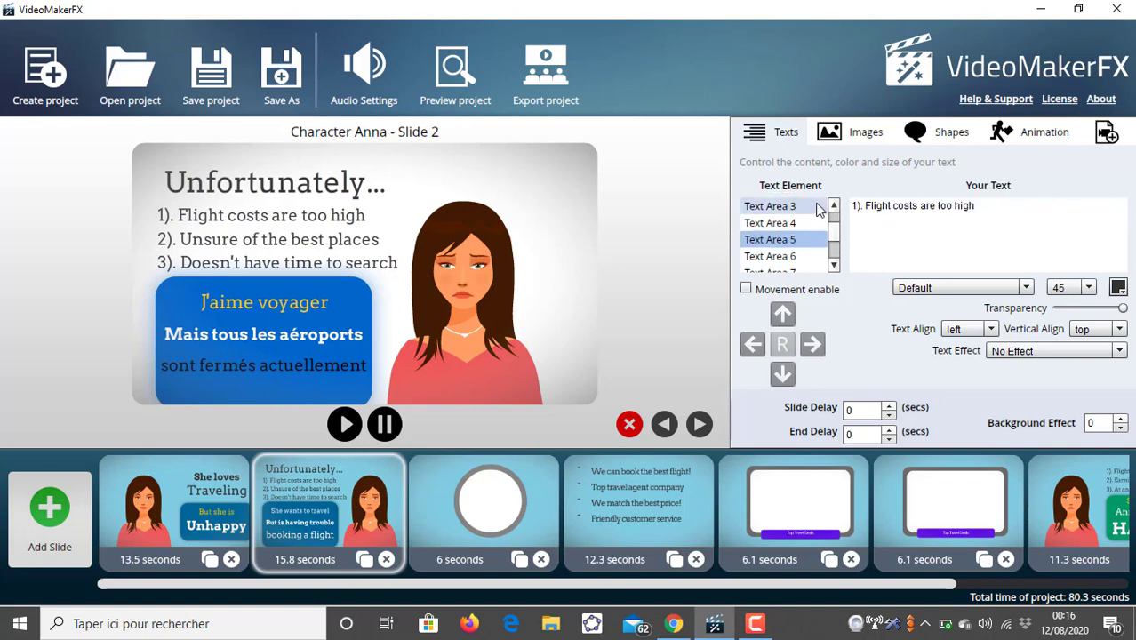
- Replace Text Area 4's heading text with "Consequences"
{"action": "left_click", "coordinate": [807, 206]}
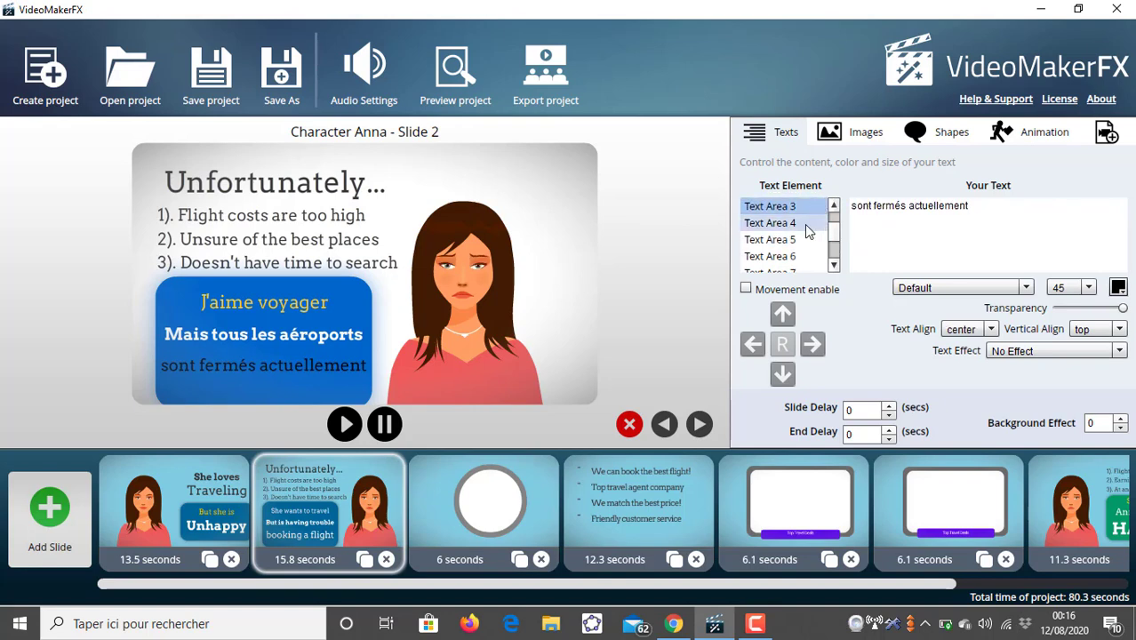
{"action": "left_click", "coordinate": [804, 223]}
{"action": "left_click", "coordinate": [859, 208]}
{"action": "triple_click", "coordinate": [859, 208]}
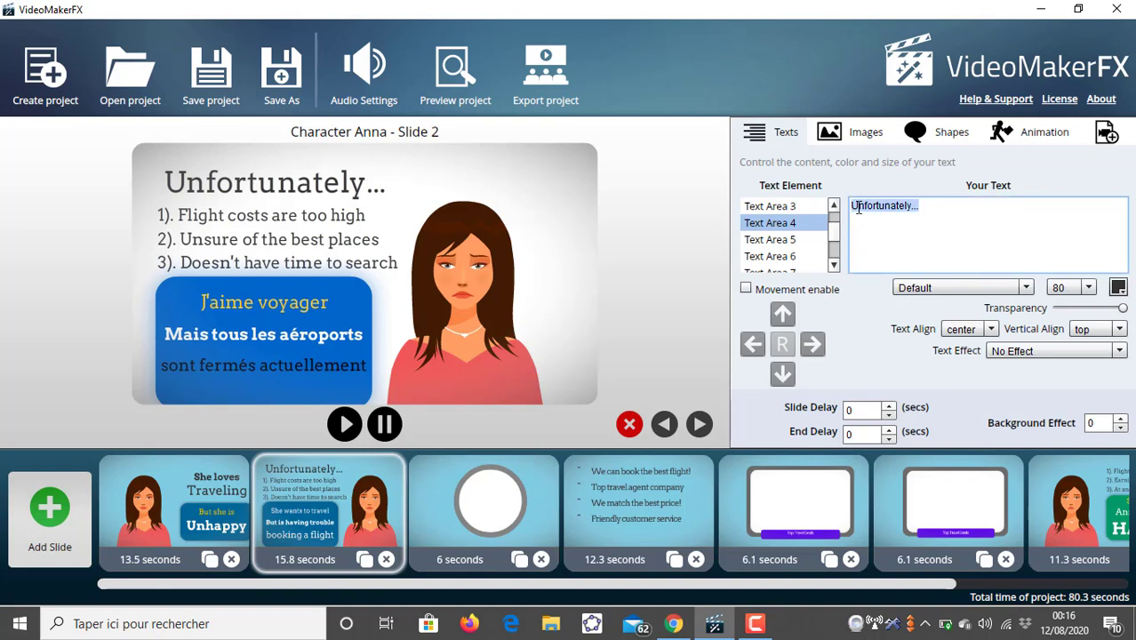
{"action": "key", "text": "BackSpace"}
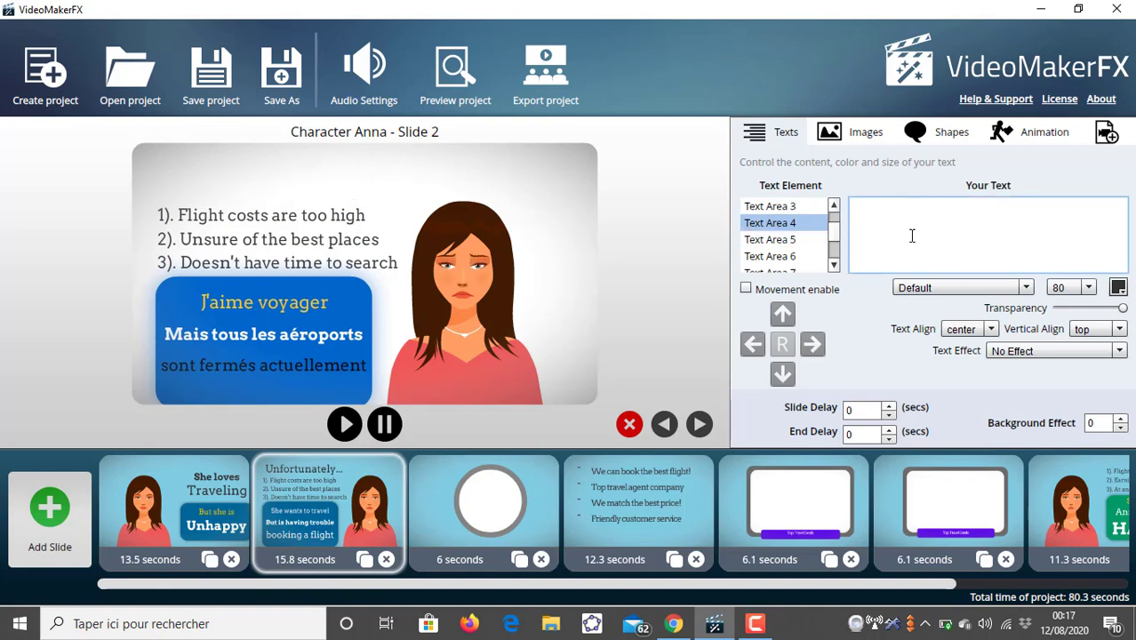
{"action": "type", "text": "Conseqqe"}
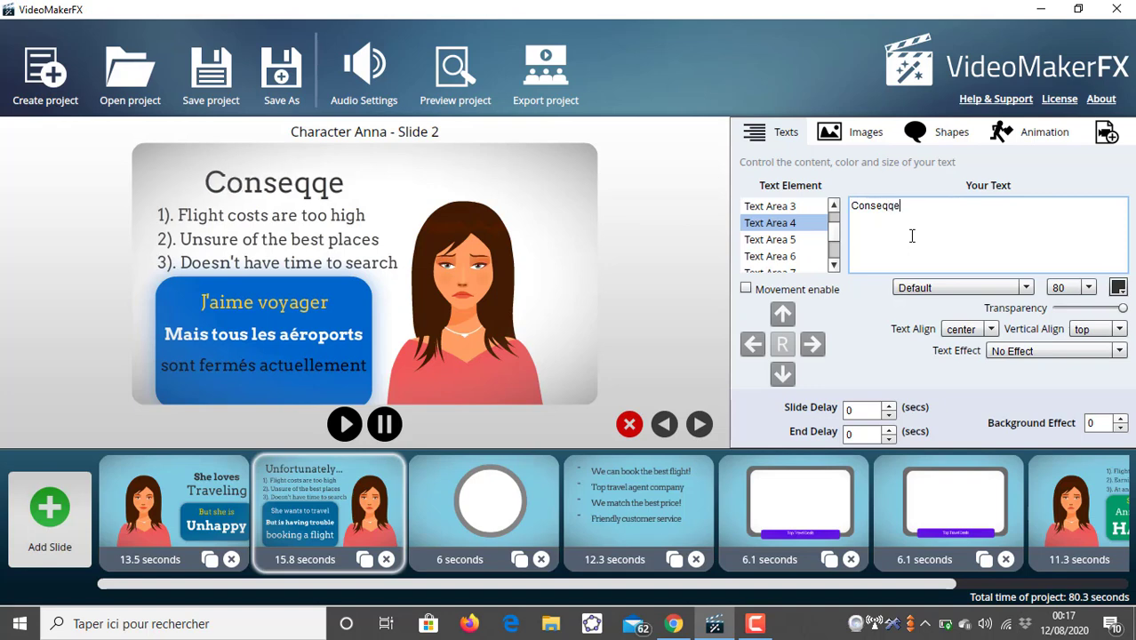
{"action": "key", "text": "BackSpace"}
{"action": "key", "text": "BackSpace"}
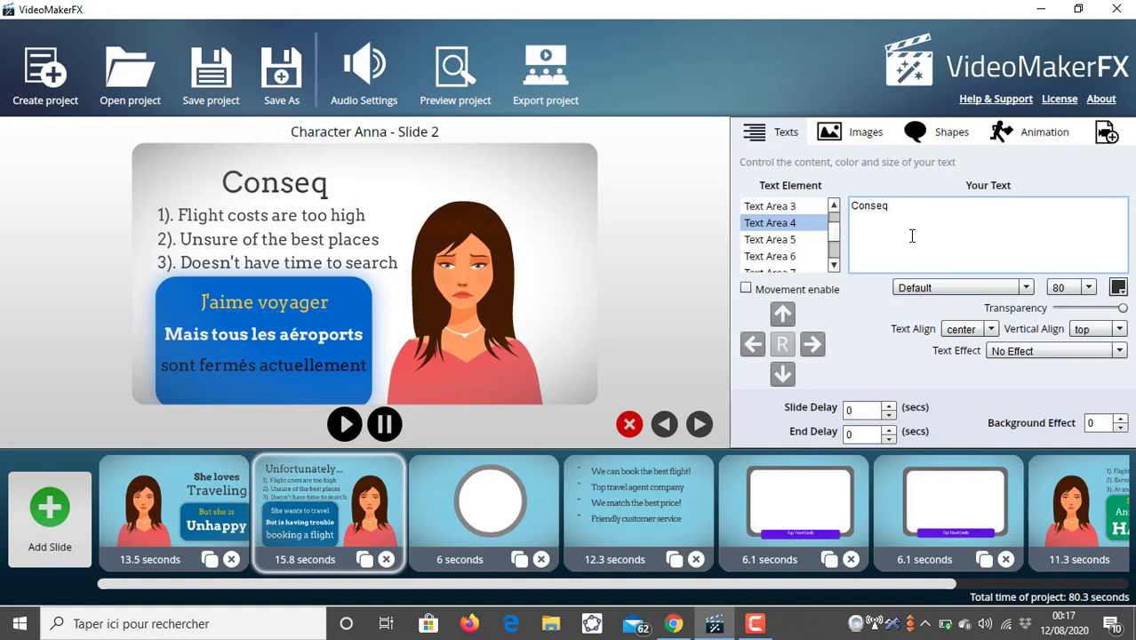
{"action": "type", "text": "unces"}
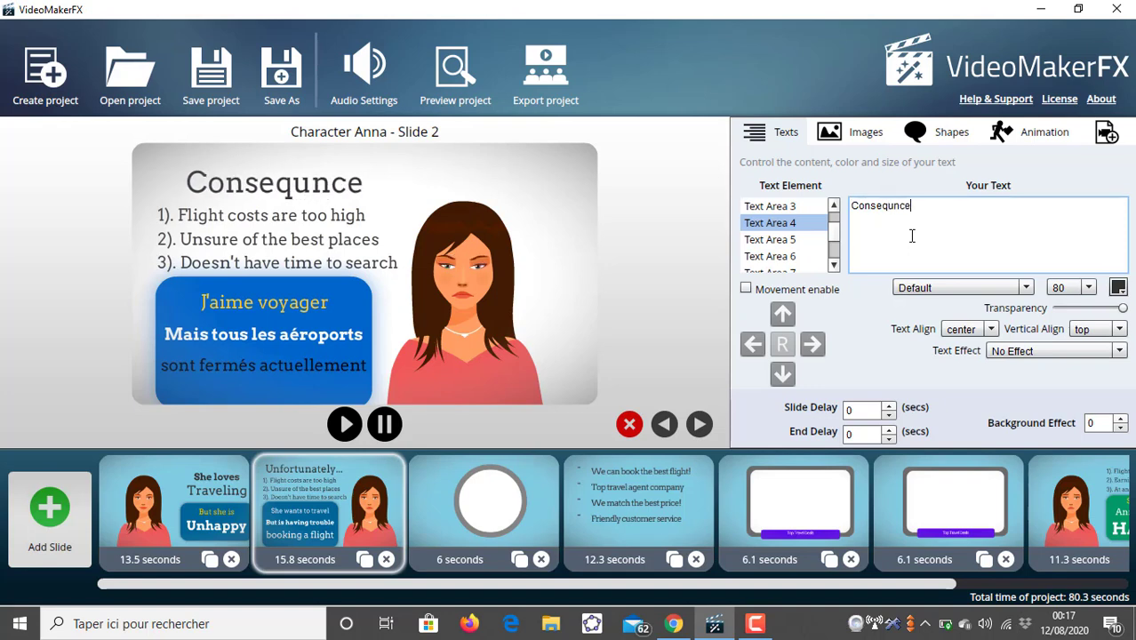
{"action": "key", "text": "BackSpace"}
{"action": "key", "text": "BackSpace"}
{"action": "key", "text": "BackSpace"}
{"action": "key", "text": "BackSpace"}
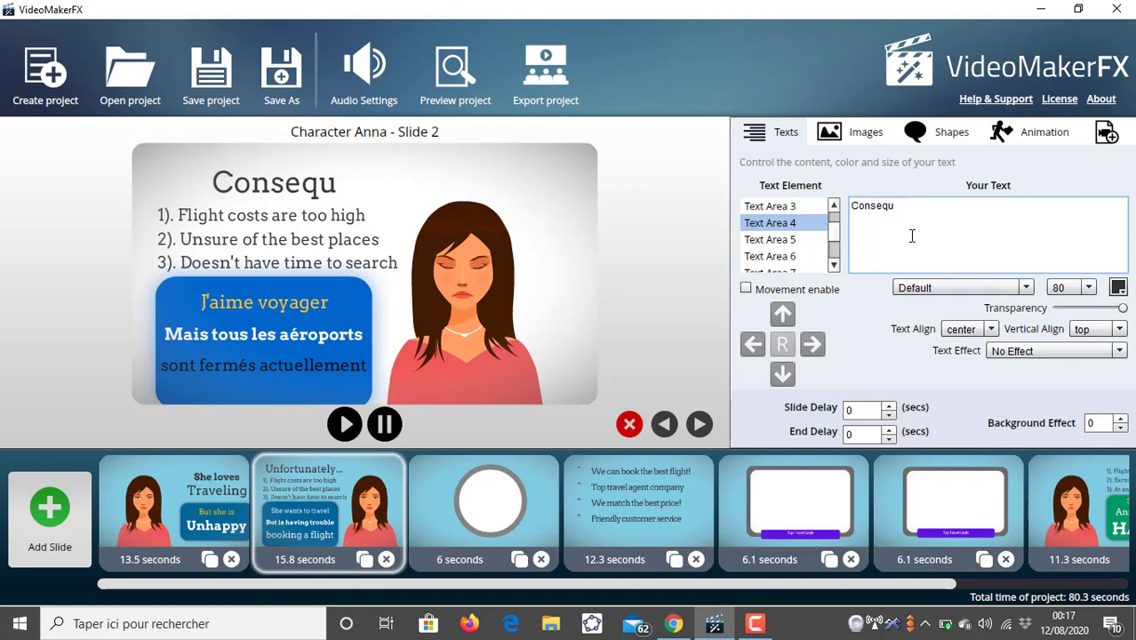
{"action": "type", "text": "ences"}
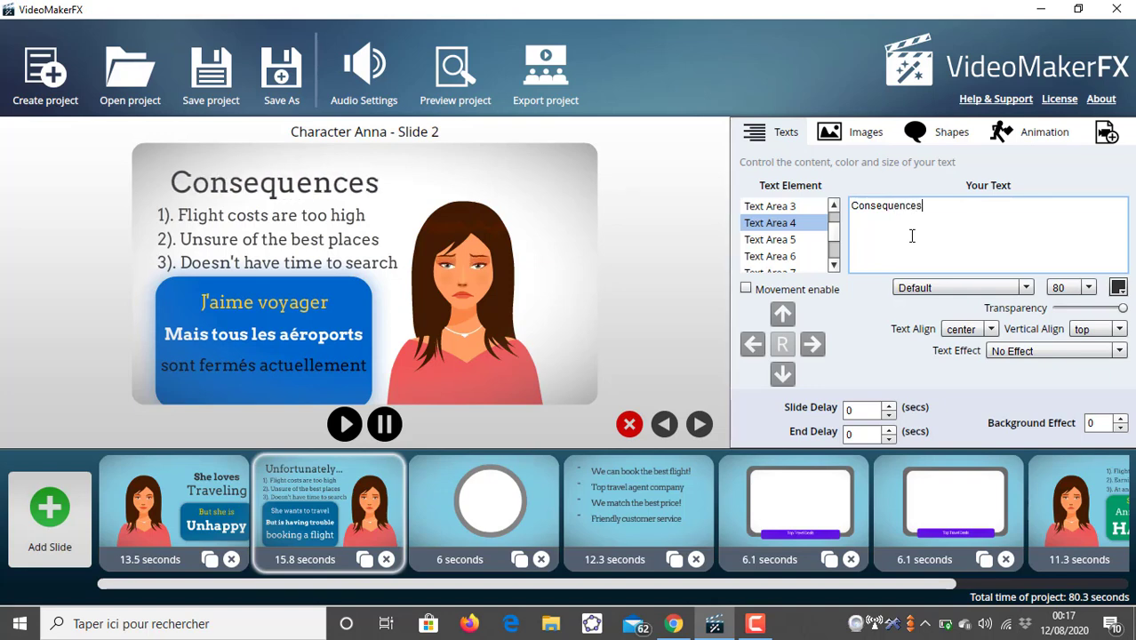
- Change Text Area 5's text to "1). Je suis bloqué dans un pays que je n'aime pas"
{"action": "left_click", "coordinate": [773, 240]}
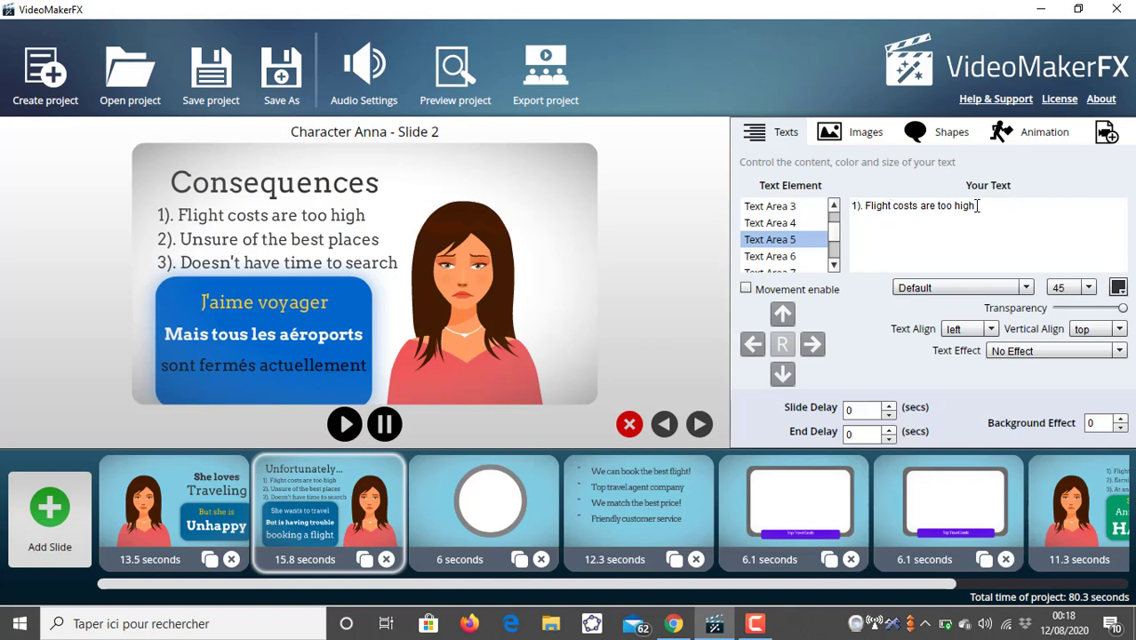
{"action": "left_click_drag", "start_coordinate": [975, 205], "coordinate": [874, 225]}
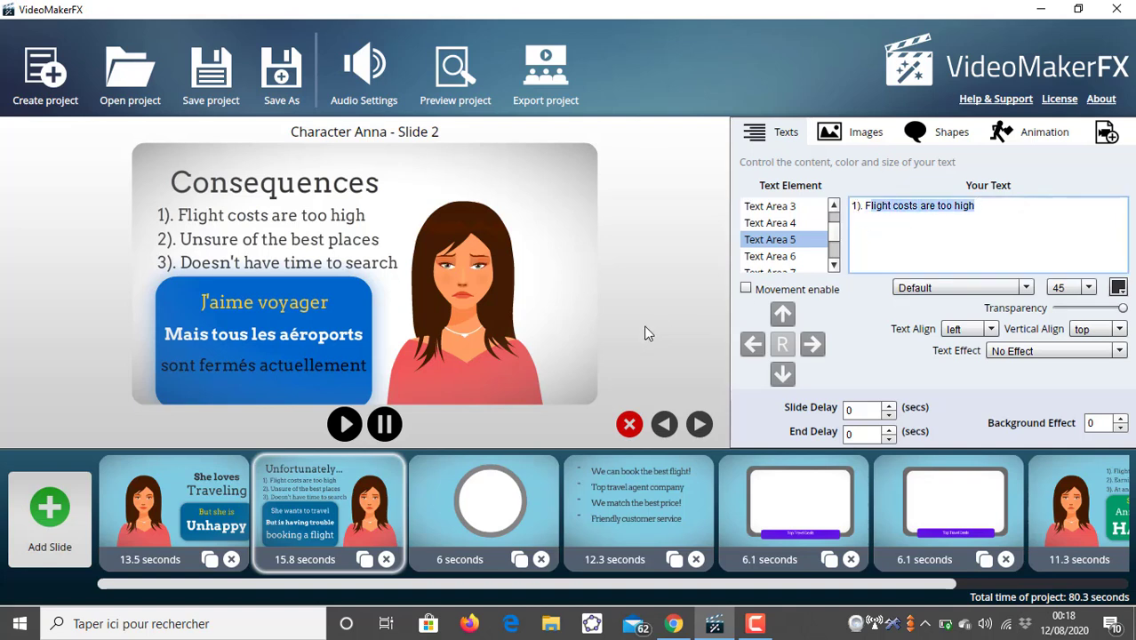
{"action": "type", "text": "FJe su"}
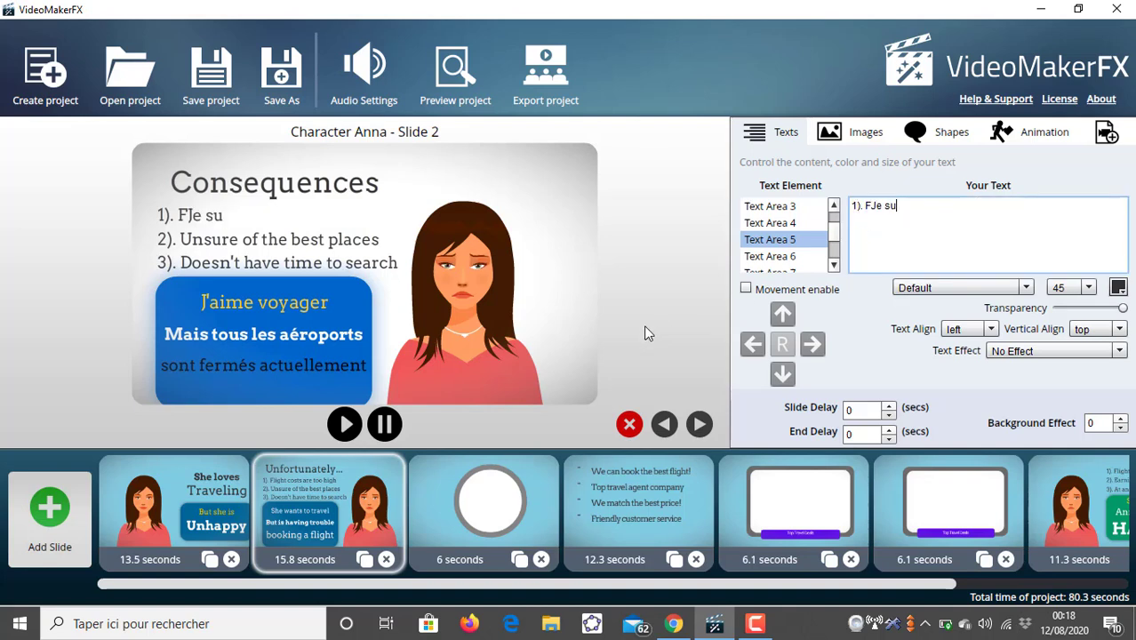
{"action": "type", "text": "is bloqué"}
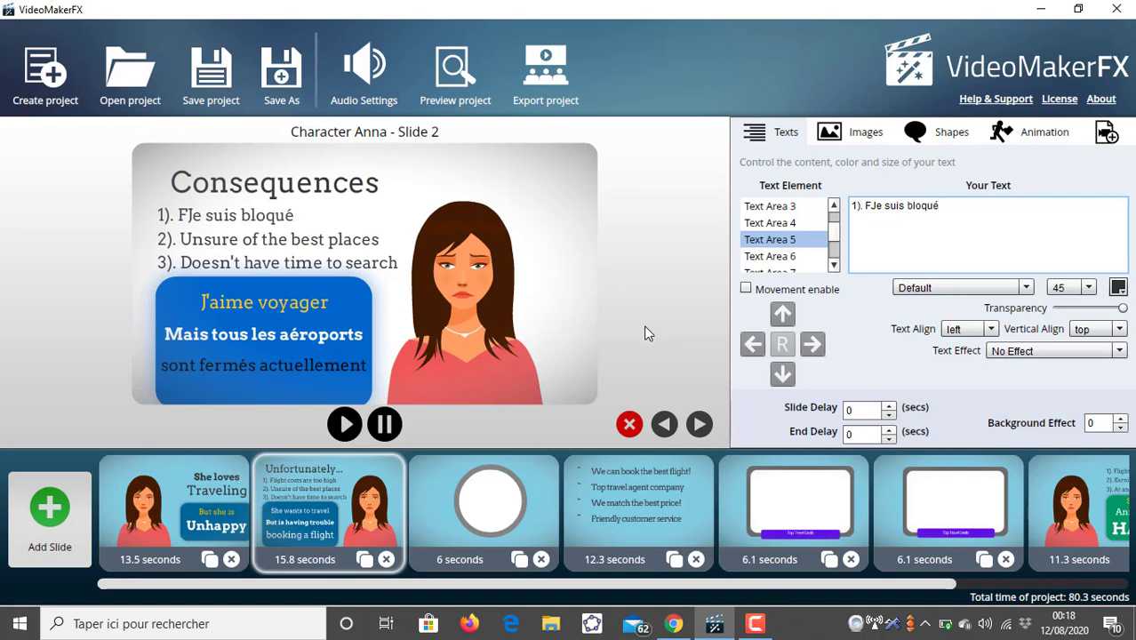
{"action": "type", "text": " dans un"}
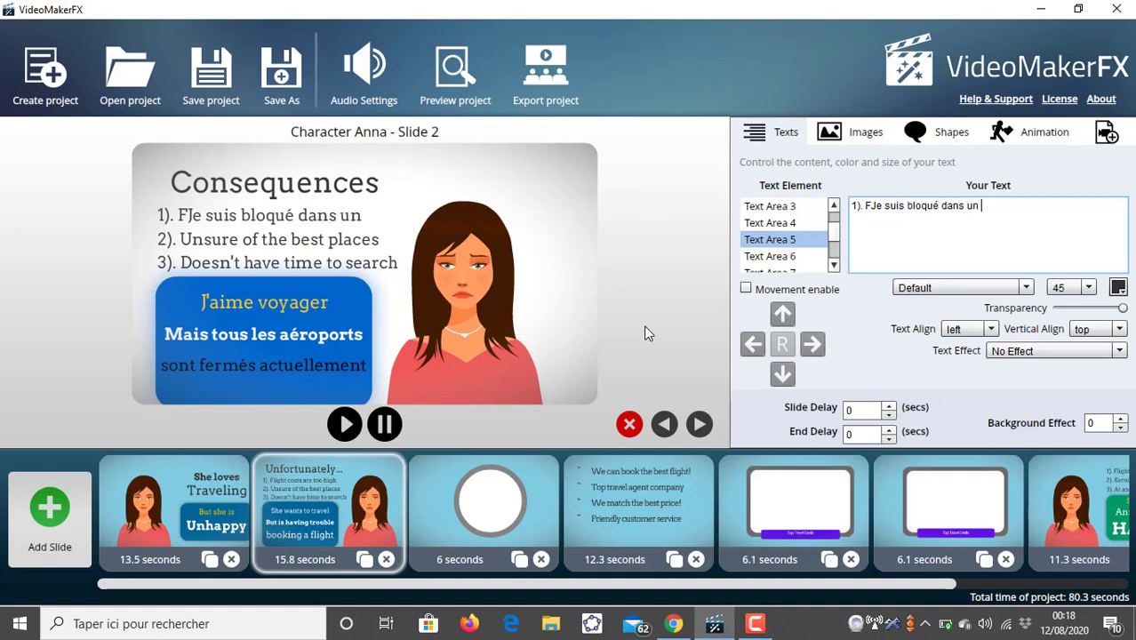
{"action": "type", "text": " pays qu"}
{"action": "type", "text": "e j'aime pas"}
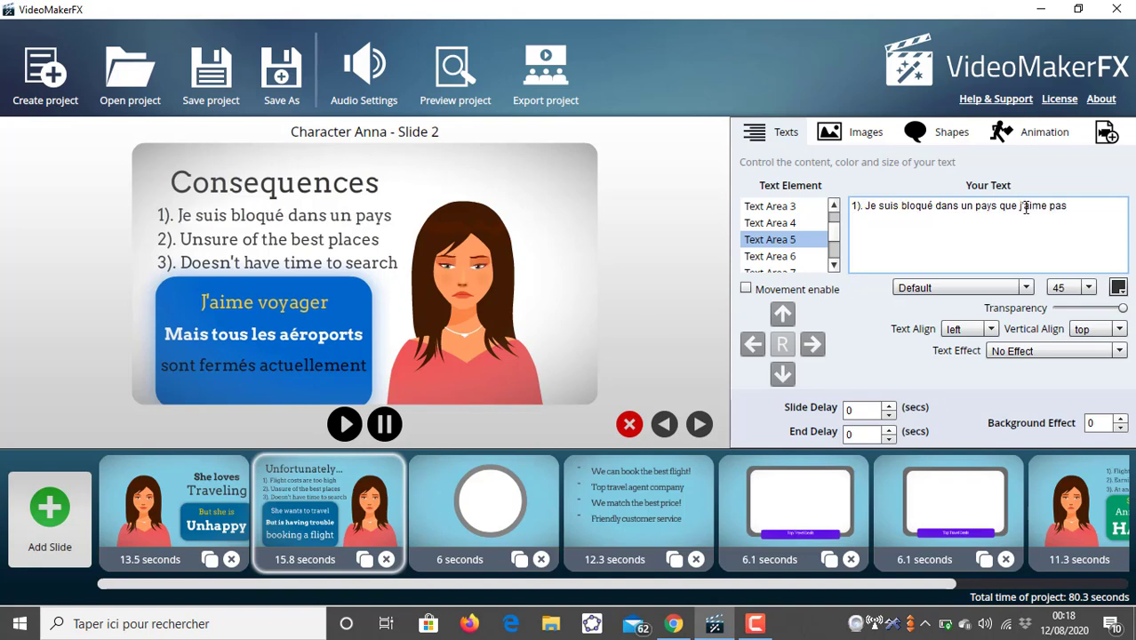
{"action": "type", "text": "'"}
{"action": "type", "text": "e n"}
{"action": "type", "text": "'"}
- Set Text Area 5's font size to 35
{"action": "left_click", "coordinate": [1087, 288]}
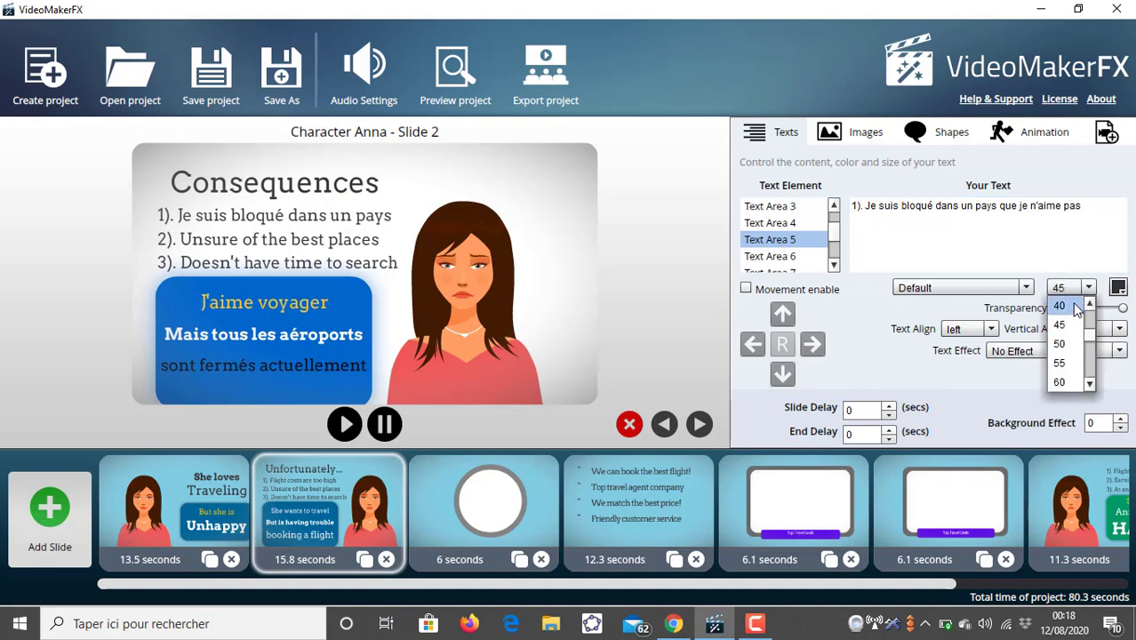
{"action": "left_click", "coordinate": [1079, 308]}
{"action": "left_click", "coordinate": [1087, 288]}
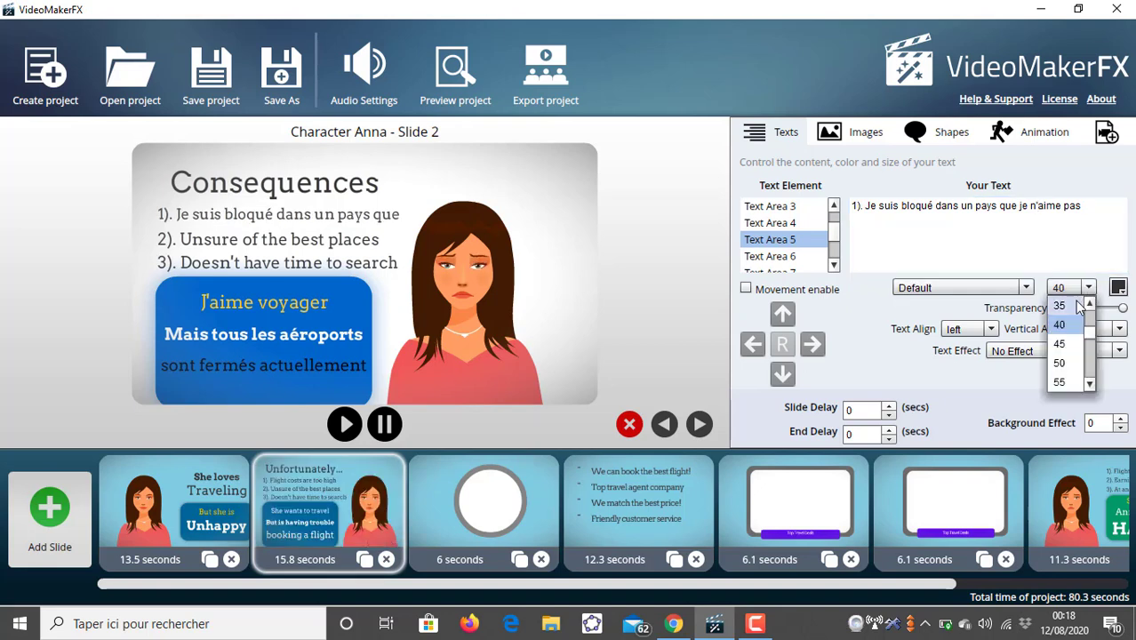
{"action": "left_click", "coordinate": [1083, 308]}
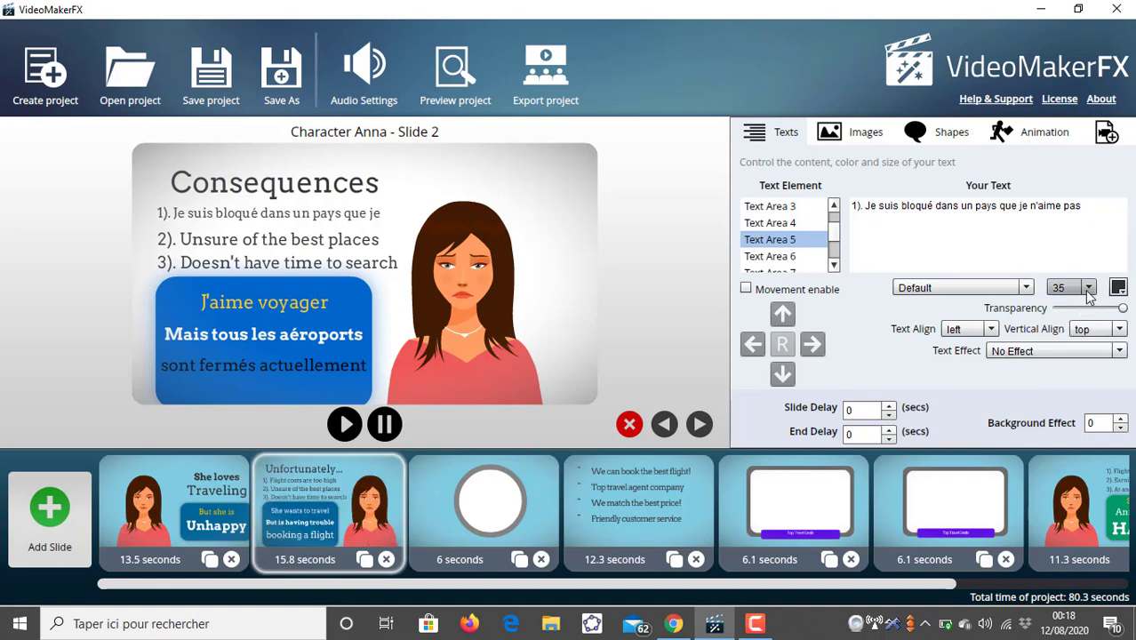
{"action": "left_click", "coordinate": [1088, 288]}
{"action": "left_click", "coordinate": [1078, 306]}
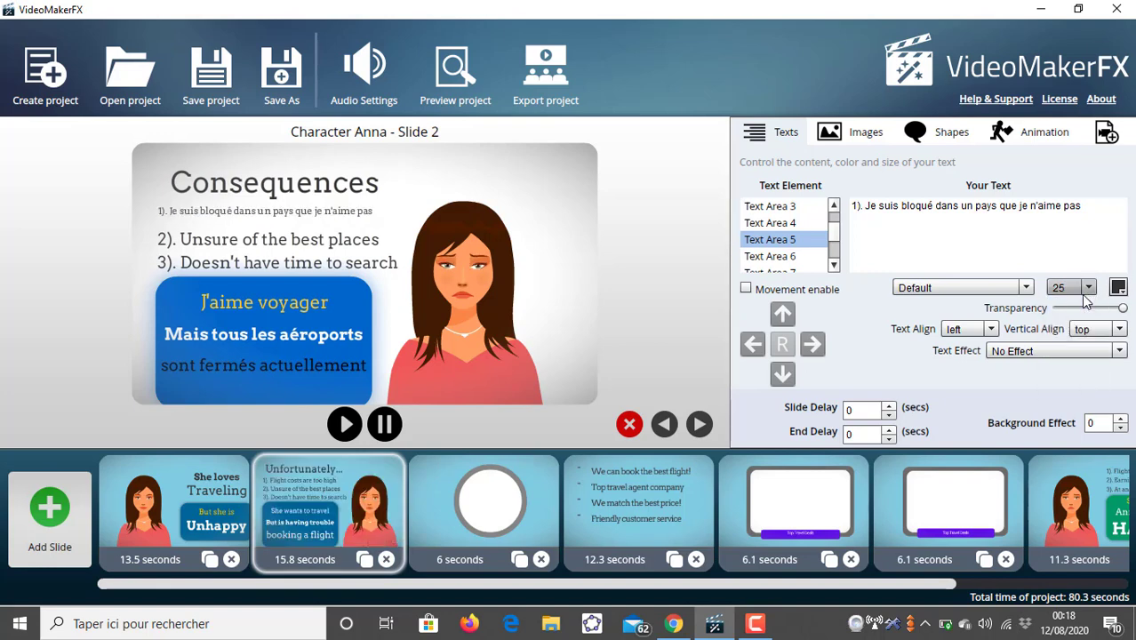
{"action": "left_click", "coordinate": [1087, 288]}
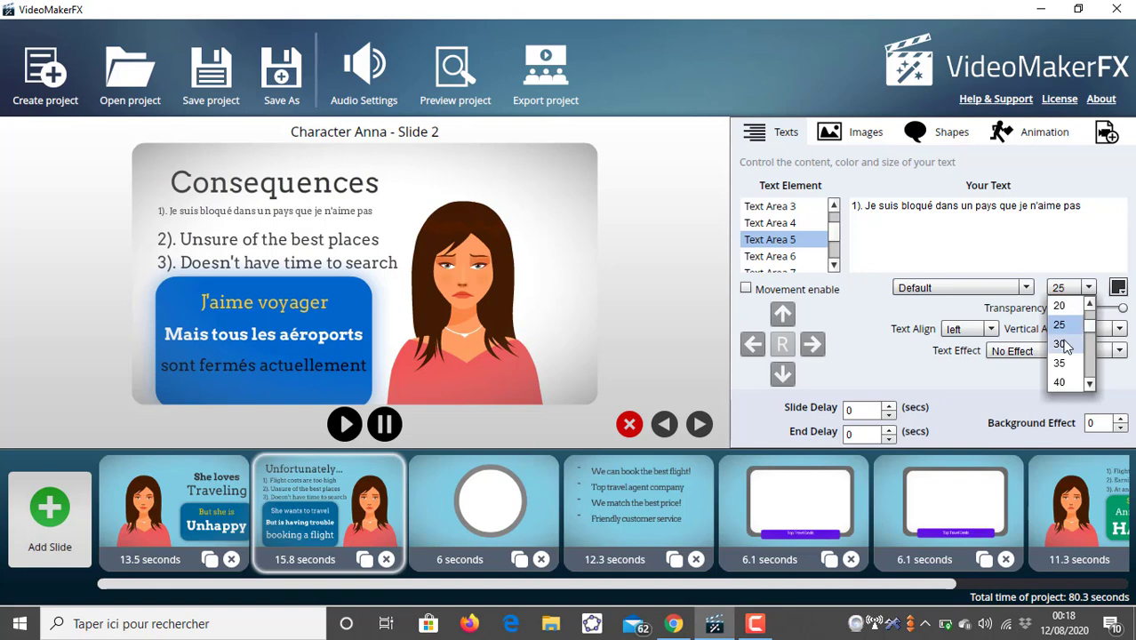
{"action": "left_click", "coordinate": [1062, 344]}
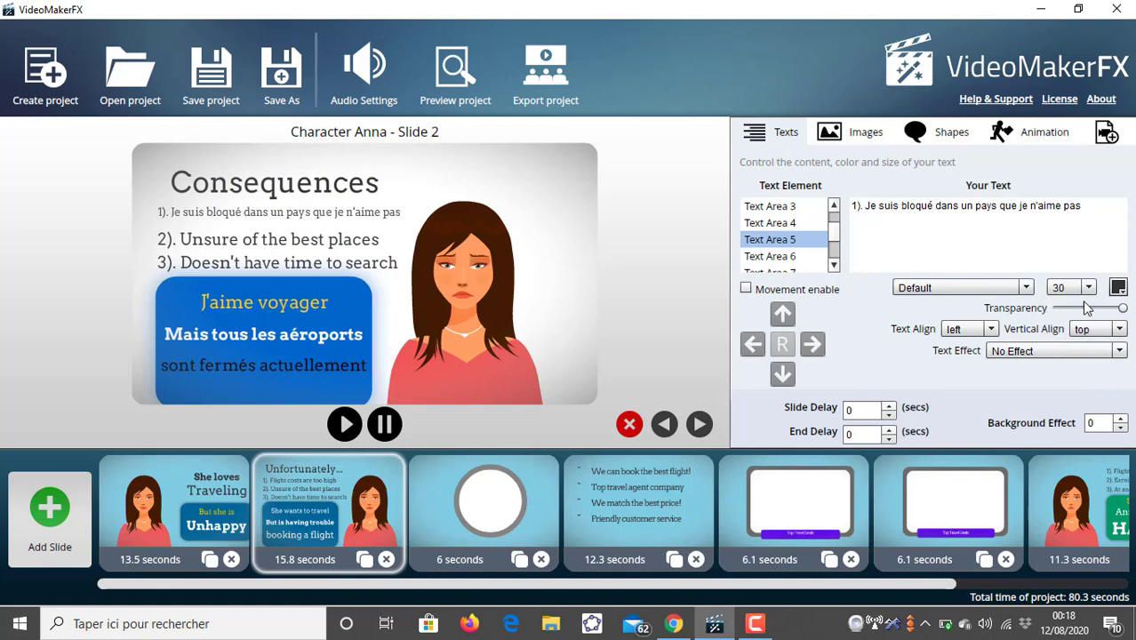
{"action": "left_click", "coordinate": [1088, 288]}
{"action": "left_click", "coordinate": [1073, 342]}
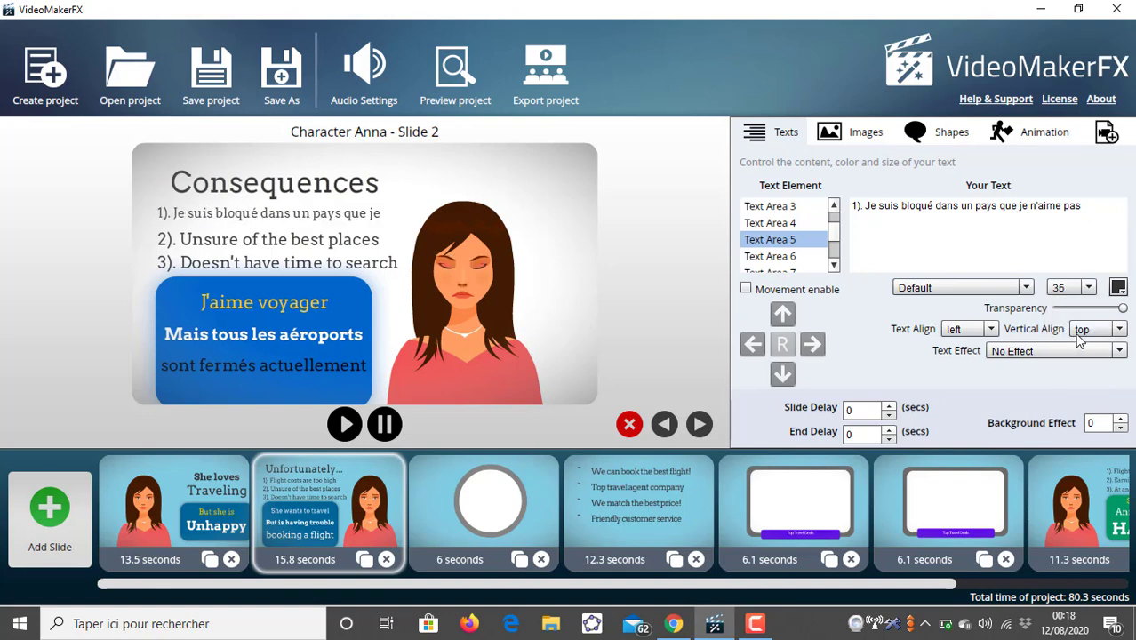
{"action": "left_click", "coordinate": [868, 206]}
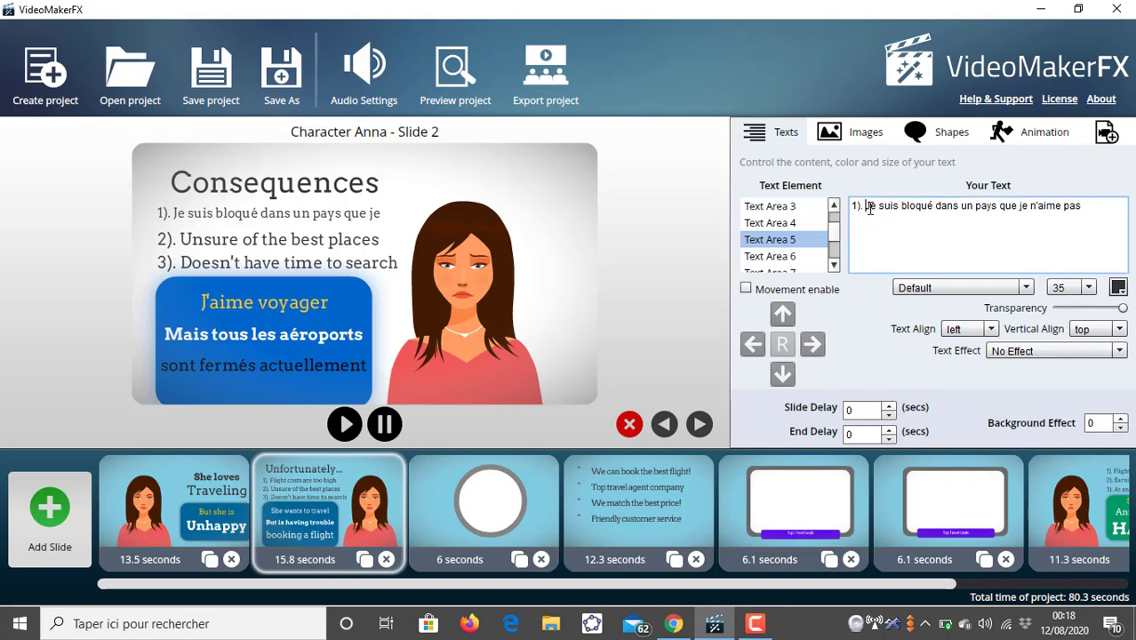
- Remove the "1). " prefix from Text Area 5's text and set its font size to 30
{"action": "key", "text": "BackSpace"}
{"action": "key", "text": "BackSpace"}
{"action": "key", "text": "BackSpace"}
{"action": "key", "text": "BackSpace"}
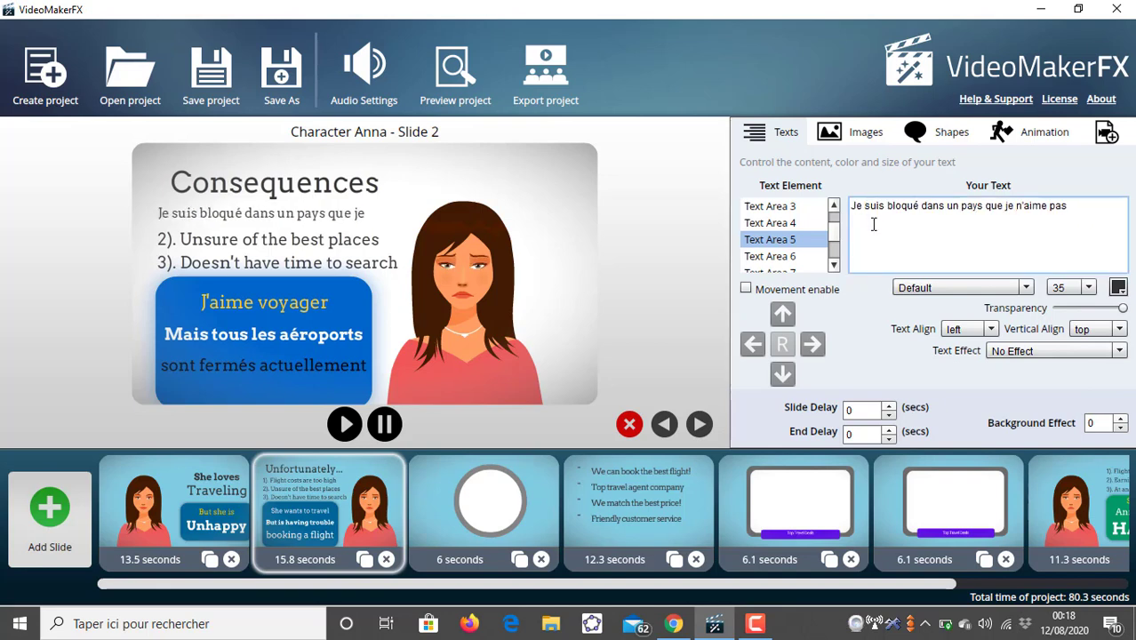
{"action": "left_click", "coordinate": [1088, 287]}
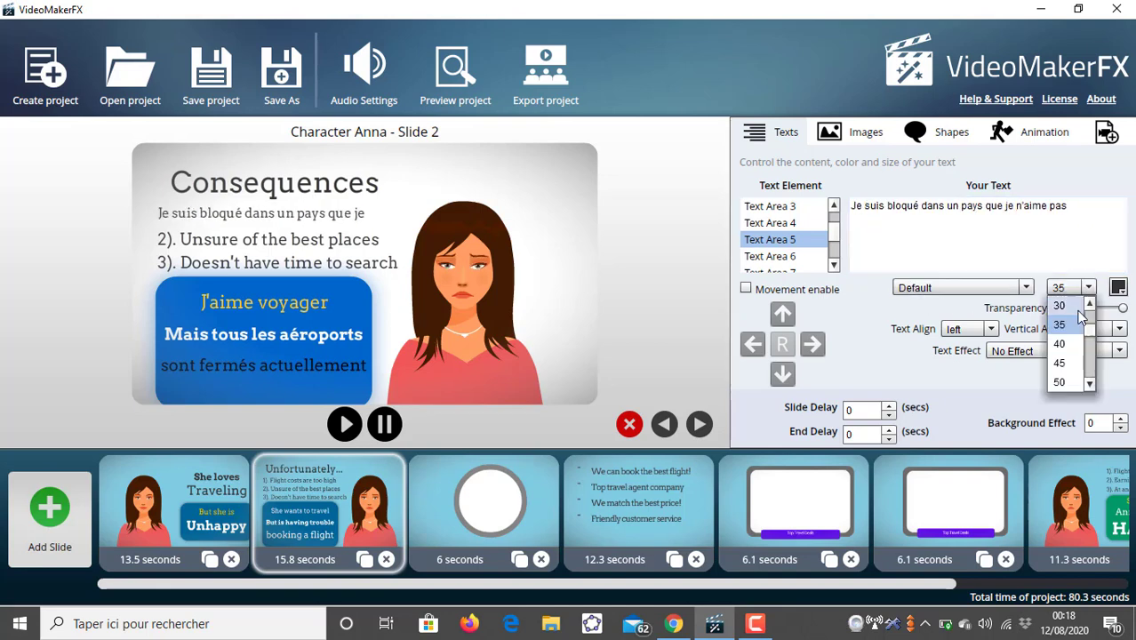
{"action": "left_click", "coordinate": [1062, 306]}
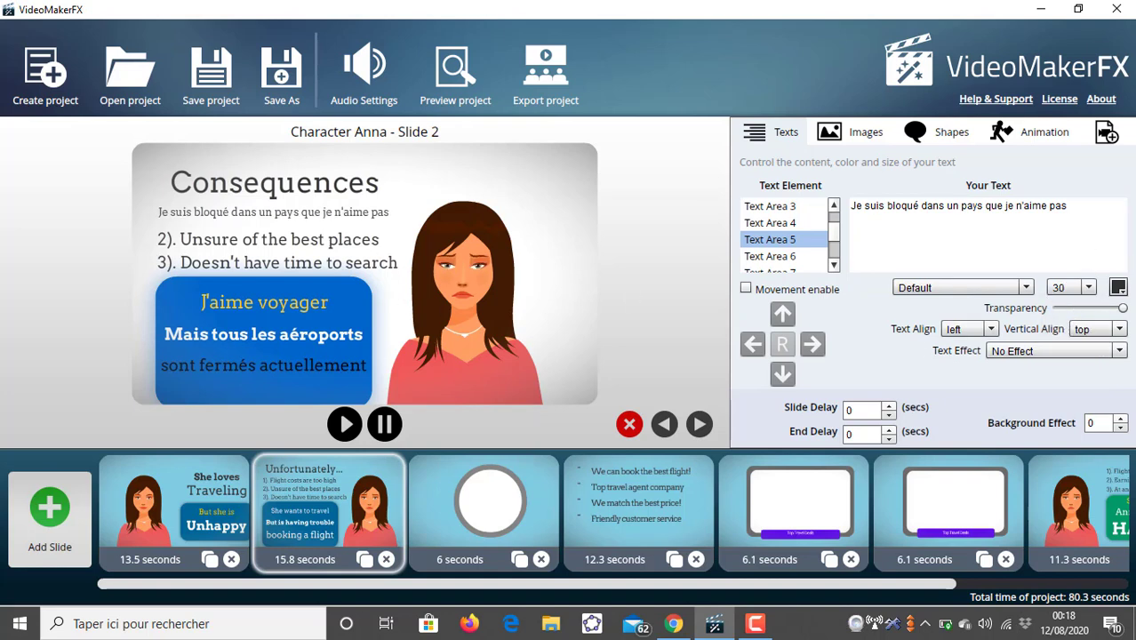
- Set Text Area 5's text colour to 000000
{"action": "left_click", "coordinate": [1118, 288]}
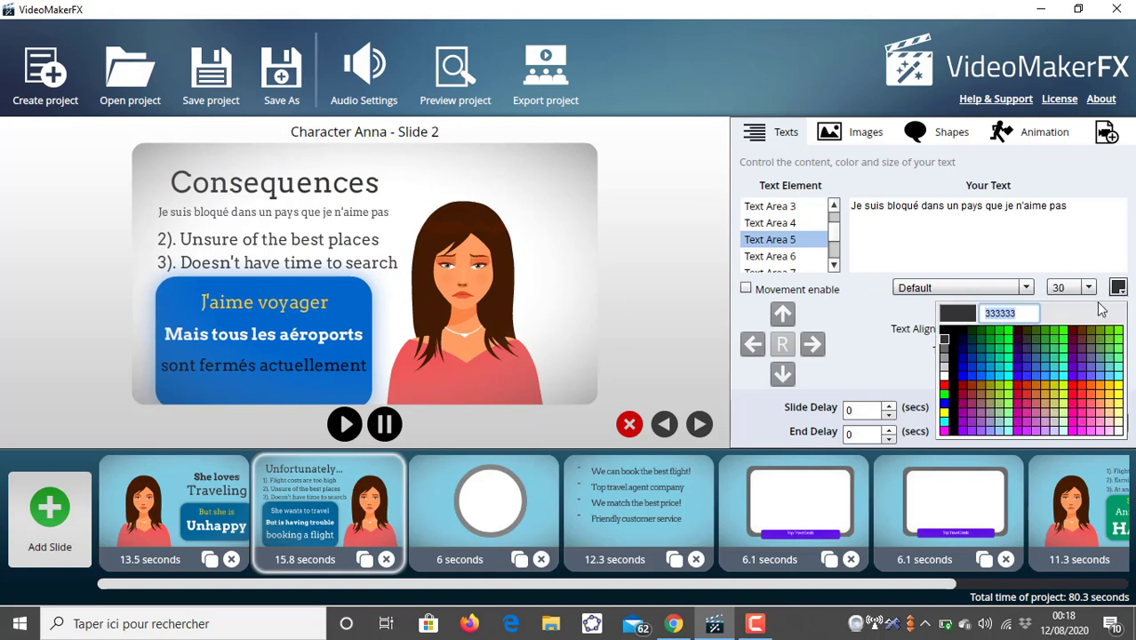
{"action": "double_click", "coordinate": [1013, 313]}
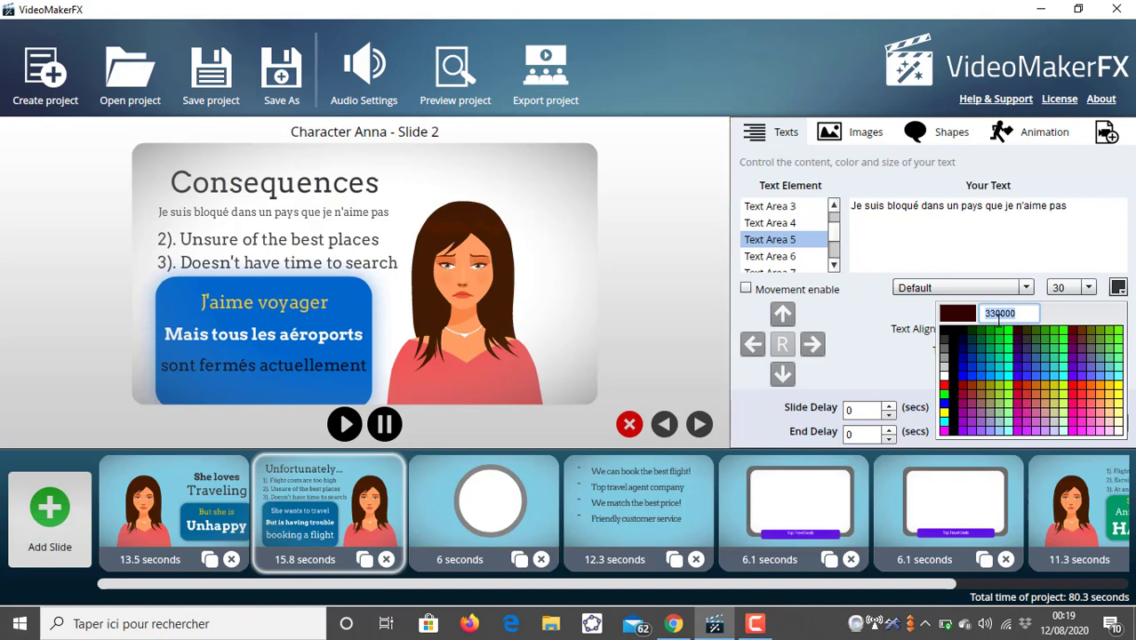
{"action": "type", "text": "000"}
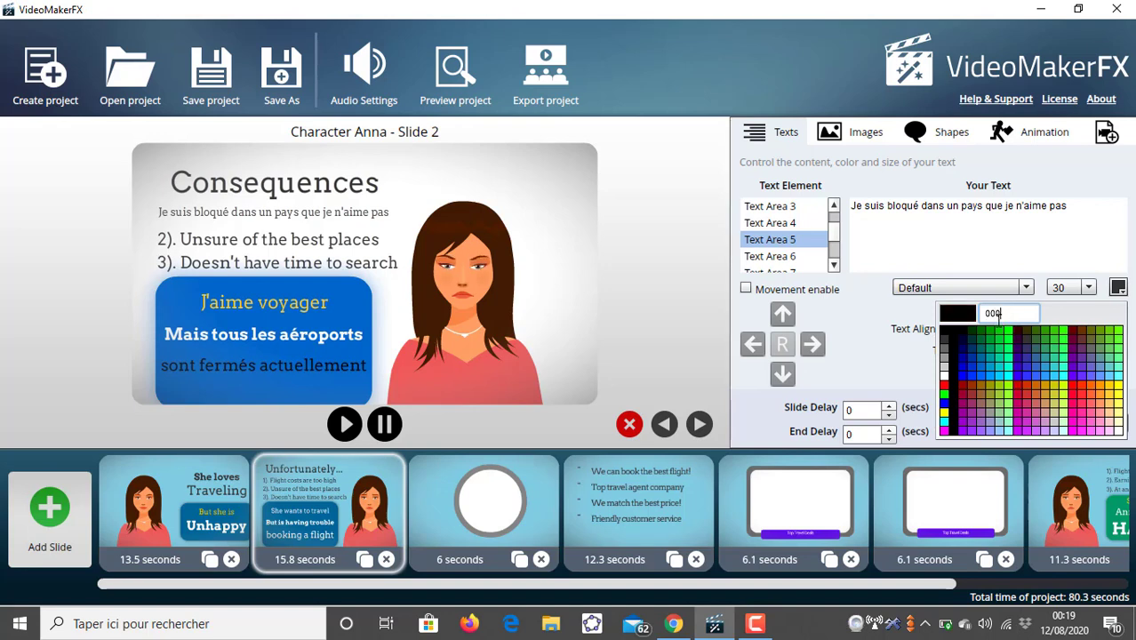
{"action": "type", "text": "0"}
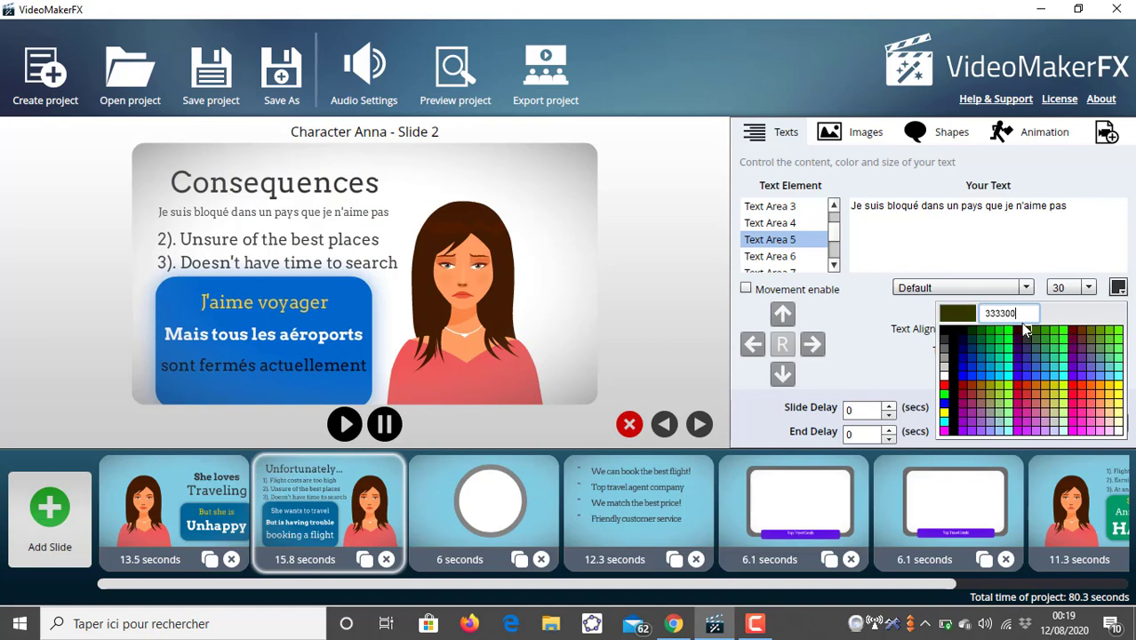
{"action": "double_click", "coordinate": [1017, 313]}
{"action": "type", "text": "0"}
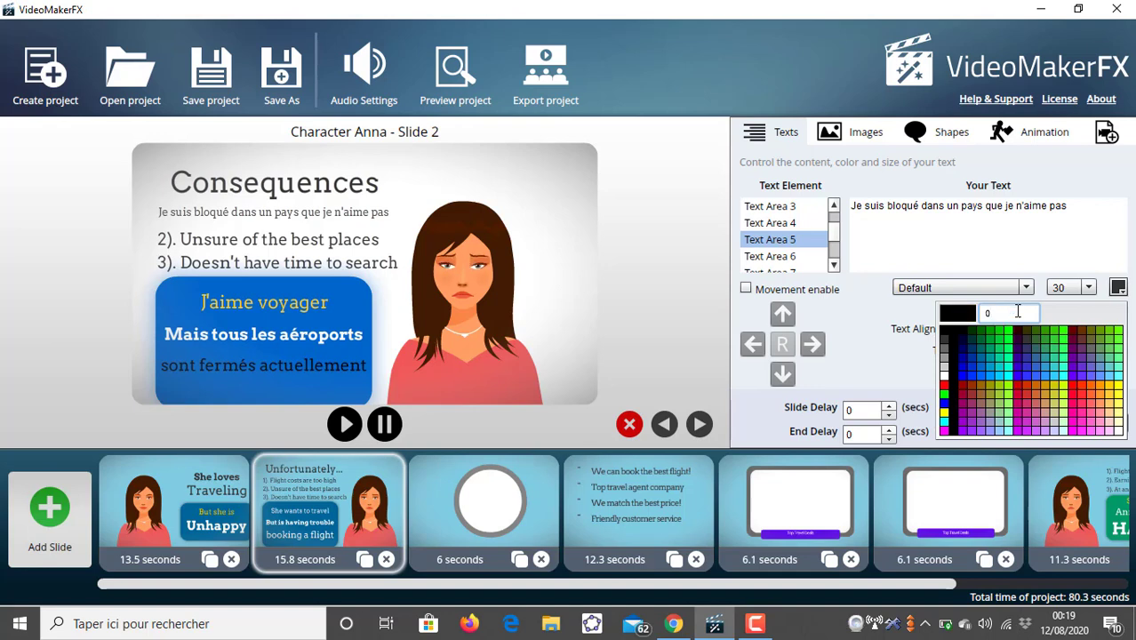
{"action": "type", "text": "00000"}
{"action": "key", "text": "Return"}
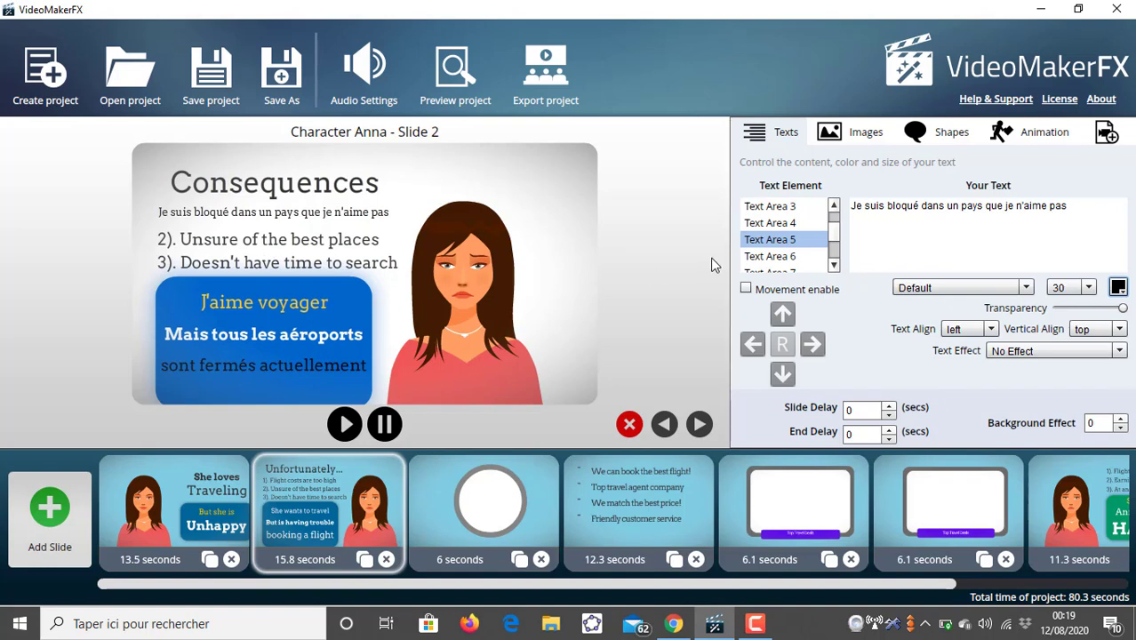
- Set Text Area 6's text colour to 000000
{"action": "left_click", "coordinate": [795, 256]}
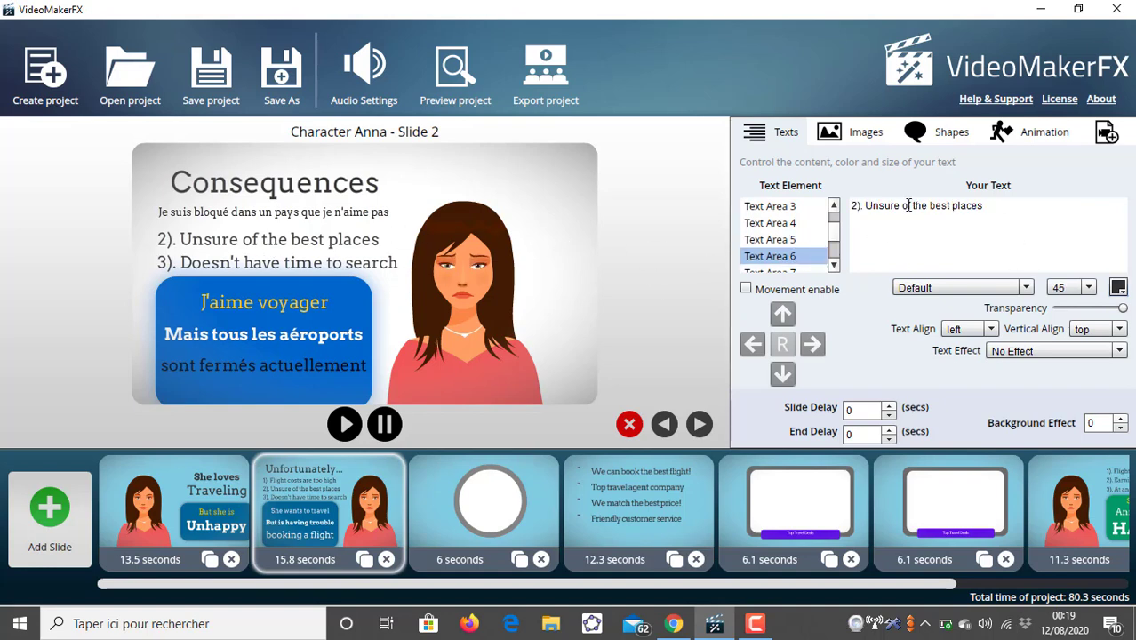
{"action": "left_click", "coordinate": [1118, 287]}
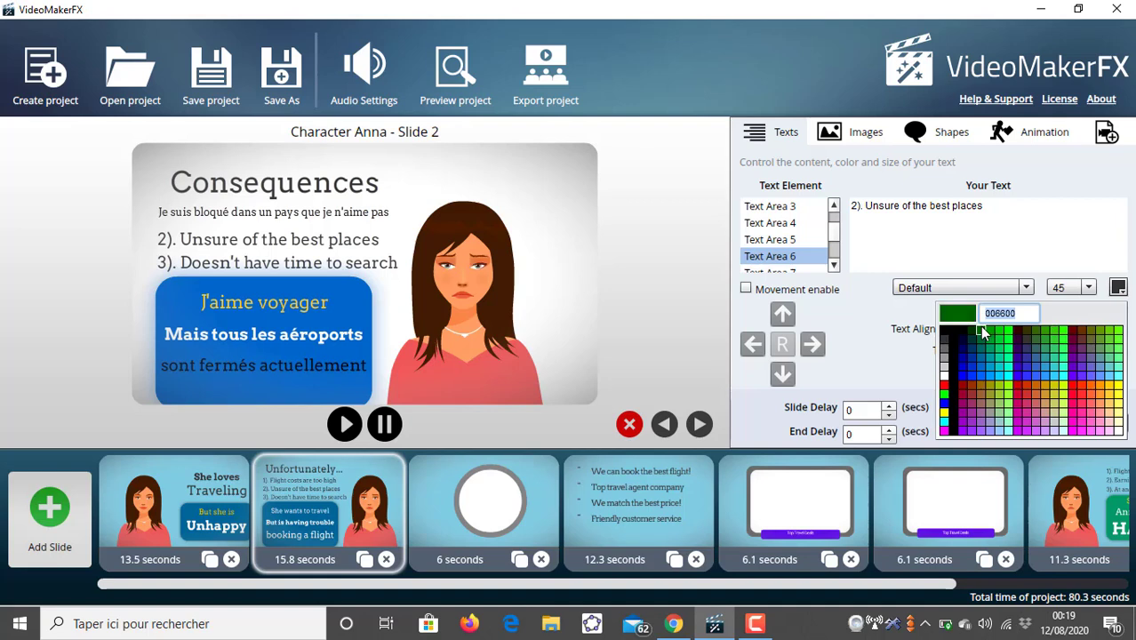
{"action": "type", "text": "000000"}
{"action": "key", "text": "Return"}
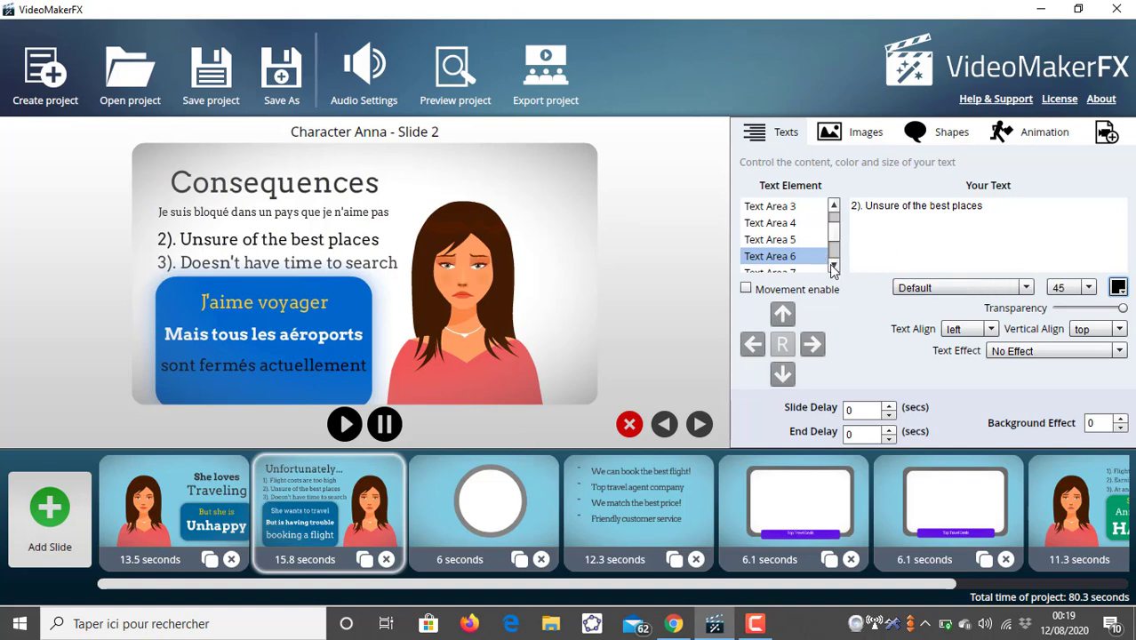
- Select Text Area 7's text and set its colour to 000000
{"action": "scroll", "coordinate": [809, 265], "scroll_direction": "down", "scroll_amount": 1}
{"action": "left_click", "coordinate": [782, 264]}
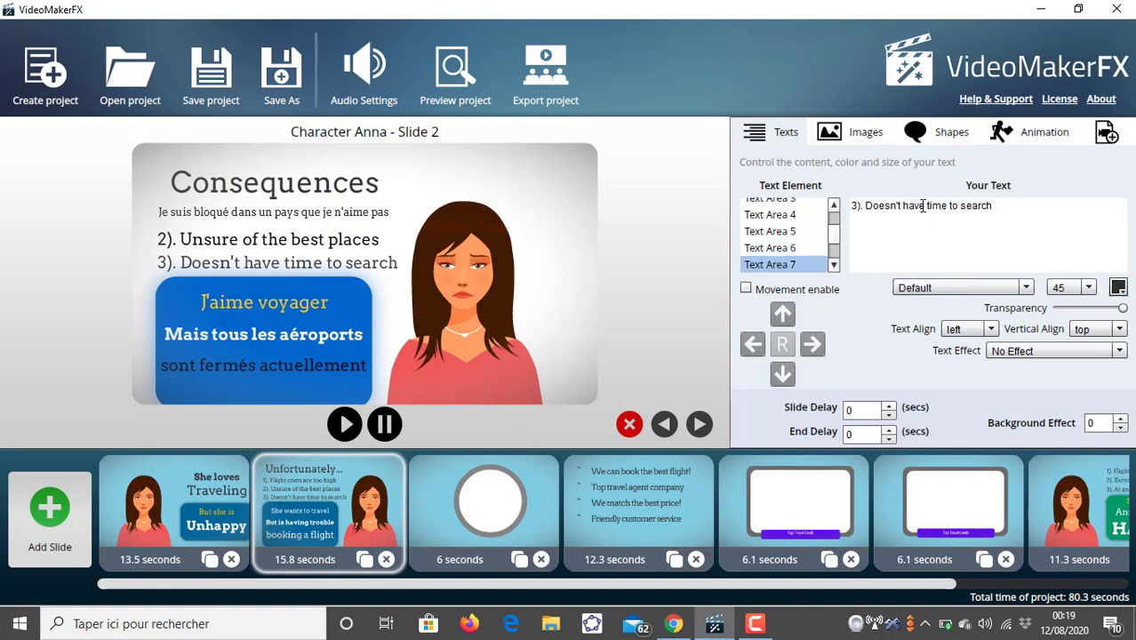
{"action": "triple_click", "coordinate": [923, 206]}
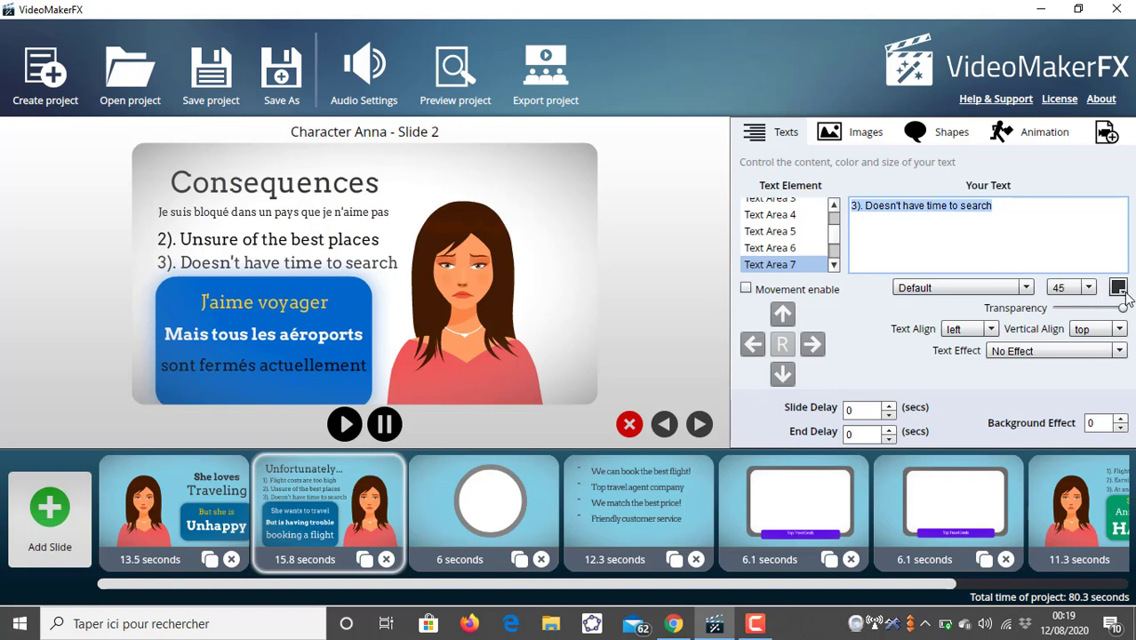
{"action": "left_click", "coordinate": [1119, 288]}
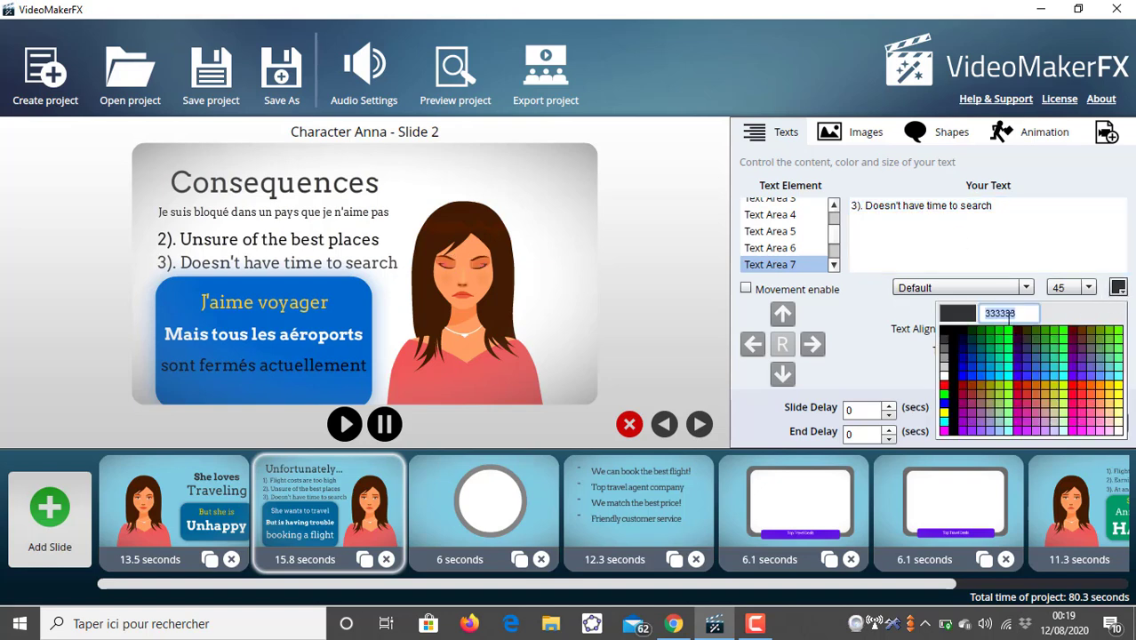
{"action": "type", "text": "0000"}
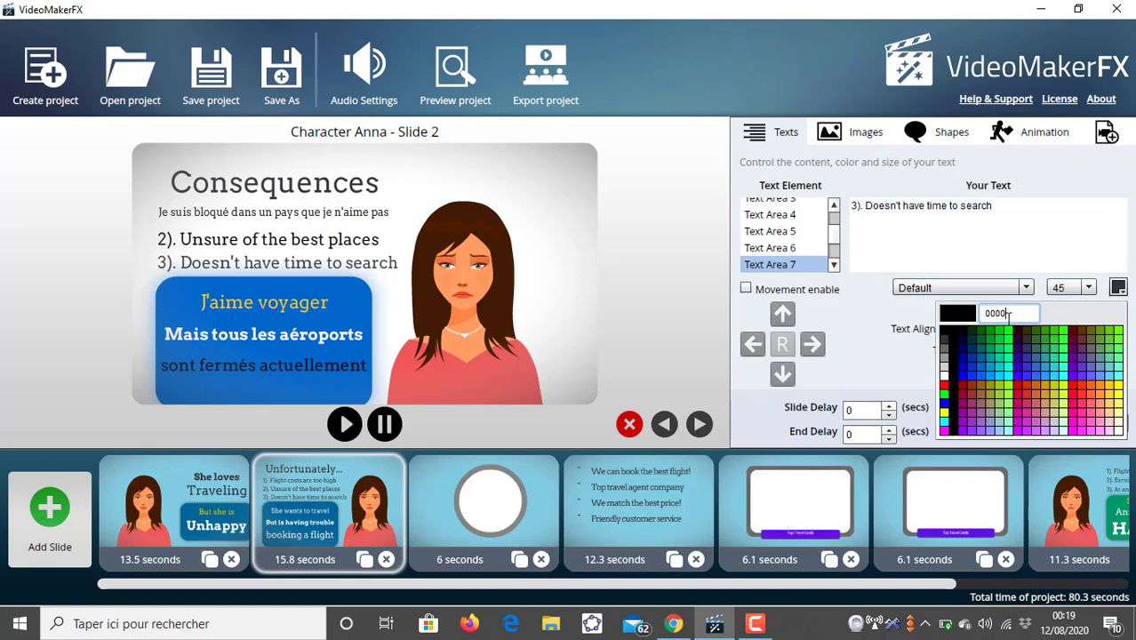
{"action": "type", "text": "00"}
{"action": "key", "text": "Return"}
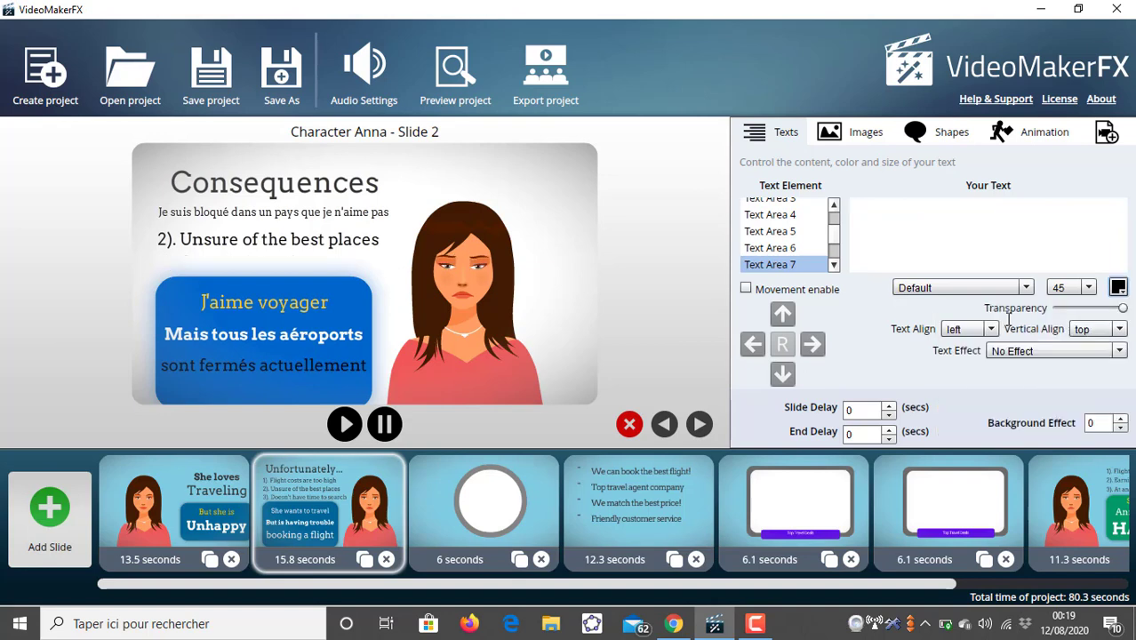
- Set Text Area 7's font size to 40 and enter "Je m'ennuis" as its text
{"action": "left_click", "coordinate": [1080, 287]}
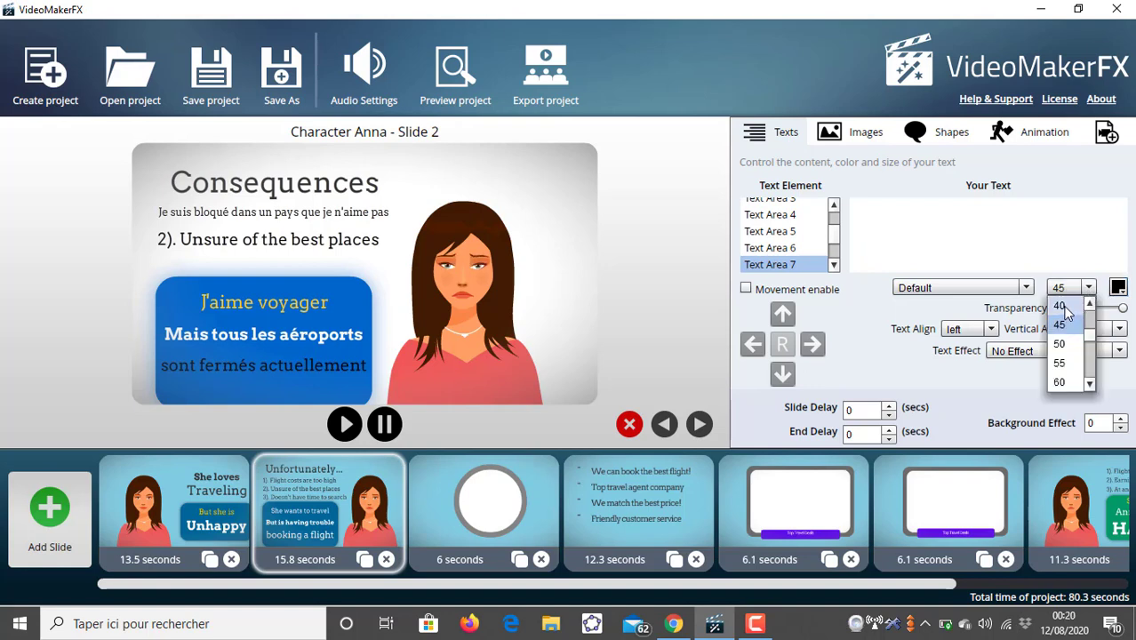
{"action": "left_click", "coordinate": [1067, 308]}
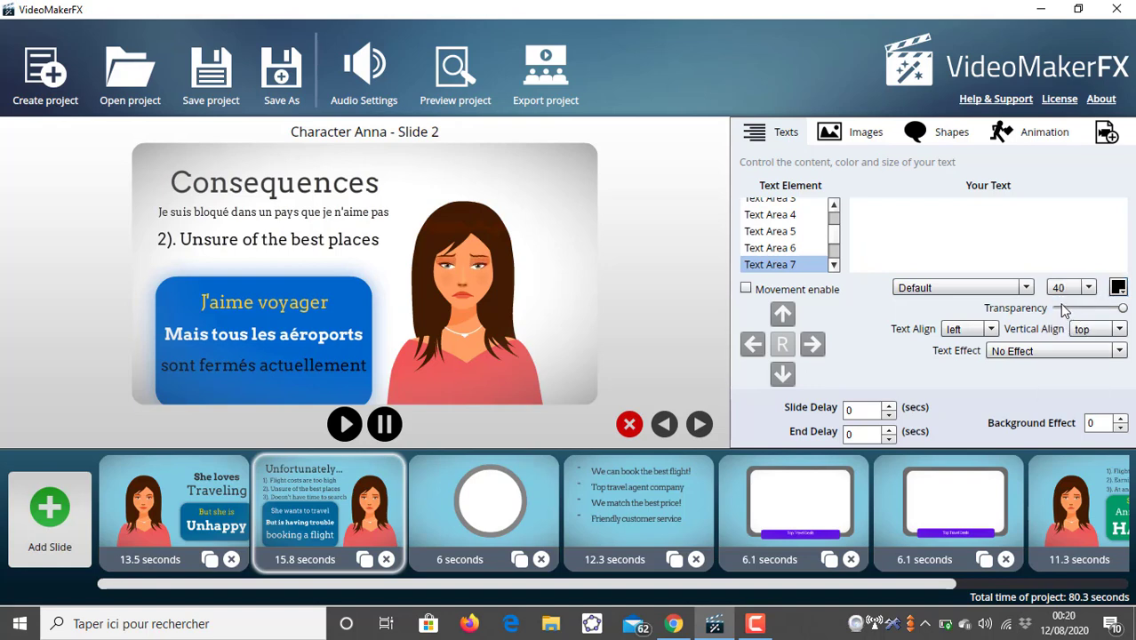
{"action": "left_click", "coordinate": [854, 202]}
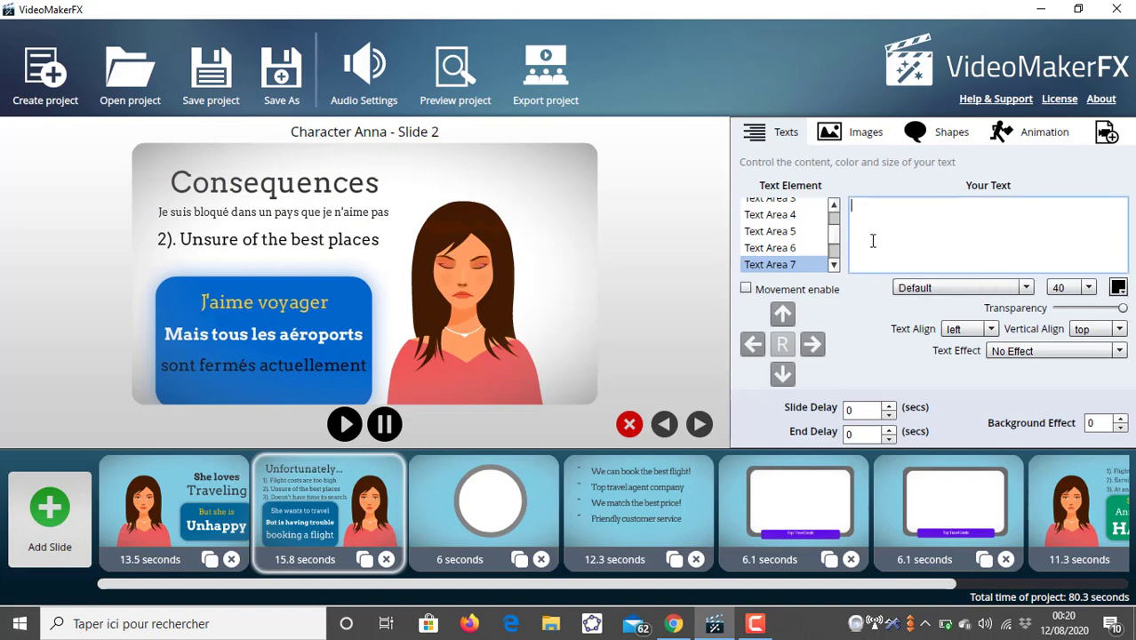
{"action": "left_click", "coordinate": [802, 248]}
{"action": "left_click", "coordinate": [804, 264]}
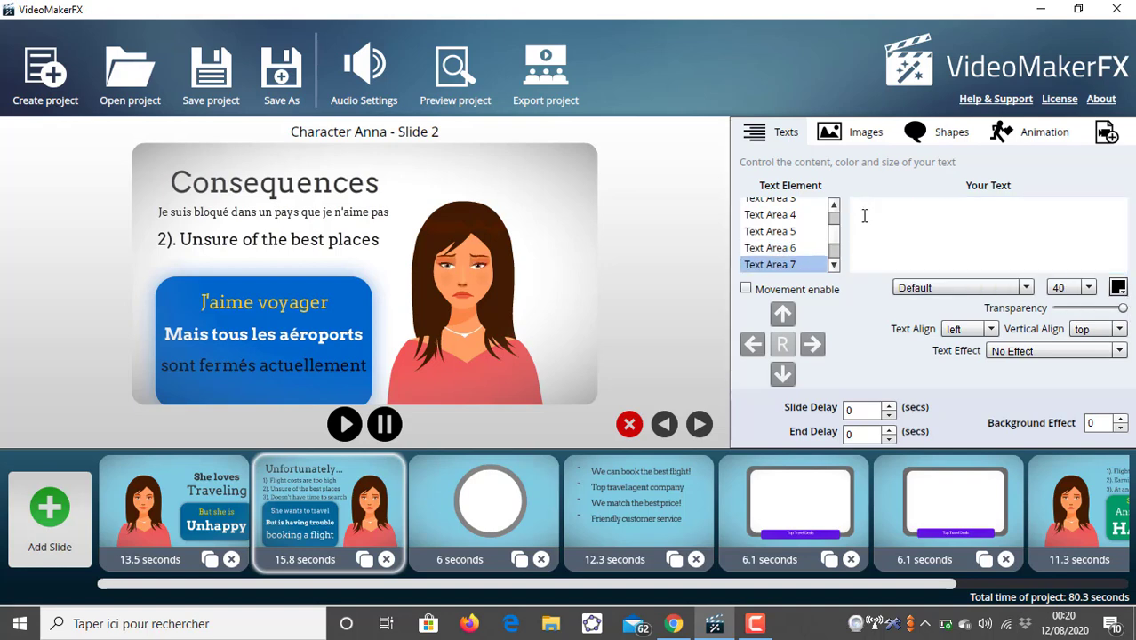
{"action": "left_click", "coordinate": [811, 247]}
{"action": "left_click", "coordinate": [814, 265]}
{"action": "left_click", "coordinate": [860, 206]}
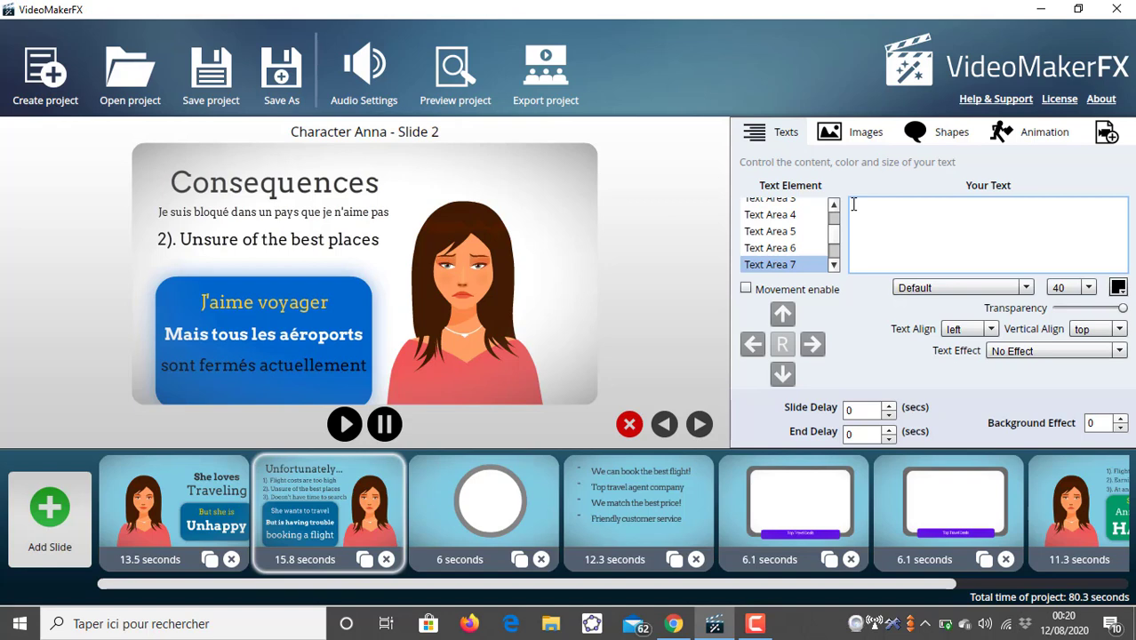
{"action": "type", "text": "Je m\"ennuis"}
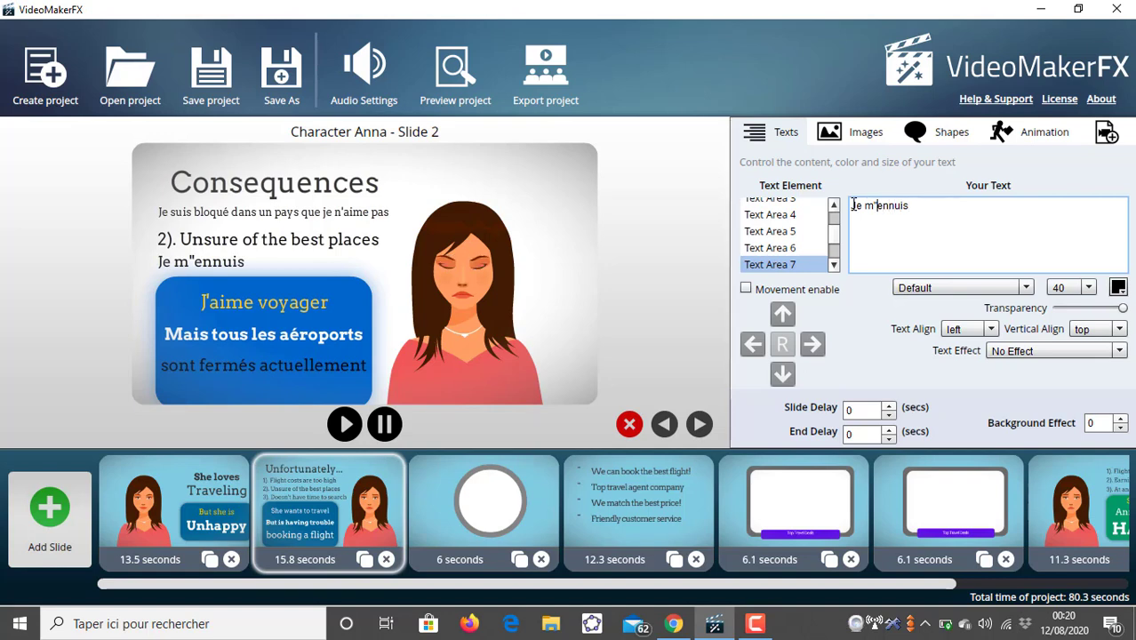
{"action": "key", "text": "BackSpace"}
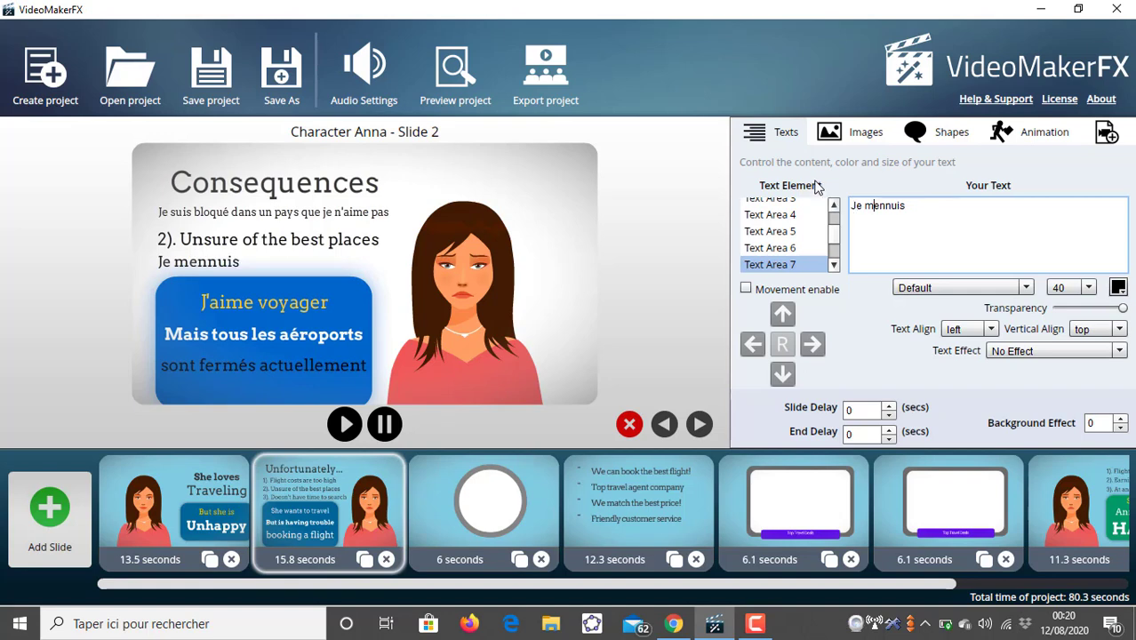
{"action": "type", "text": "'"}
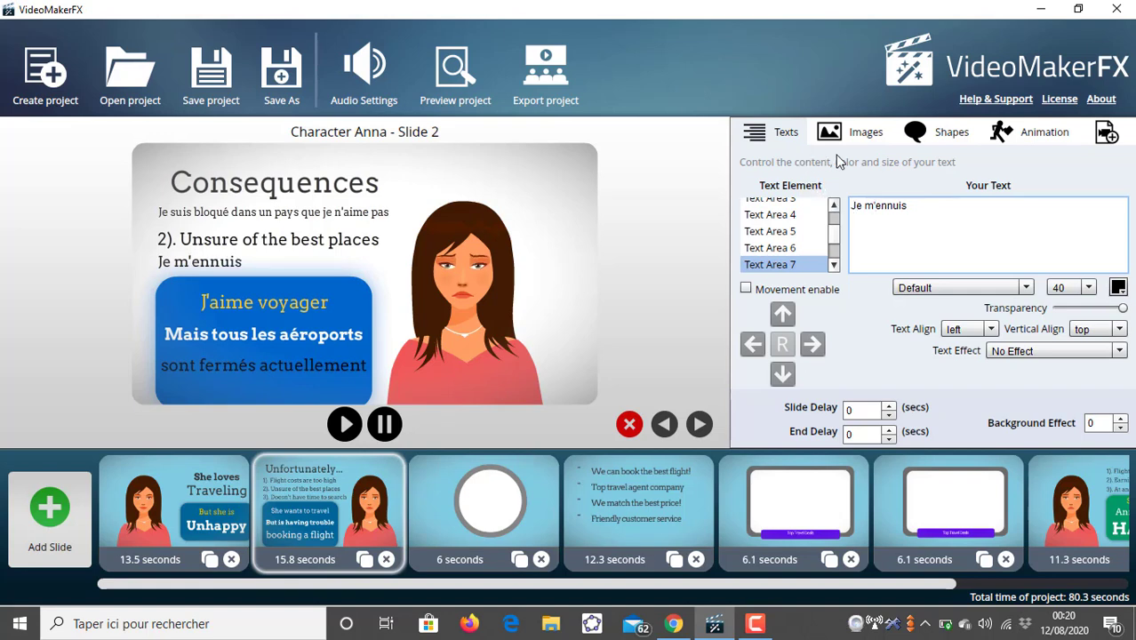
- Replace Text Area 6's text with "La nourriture est pas bonne."
{"action": "left_click", "coordinate": [1119, 290]}
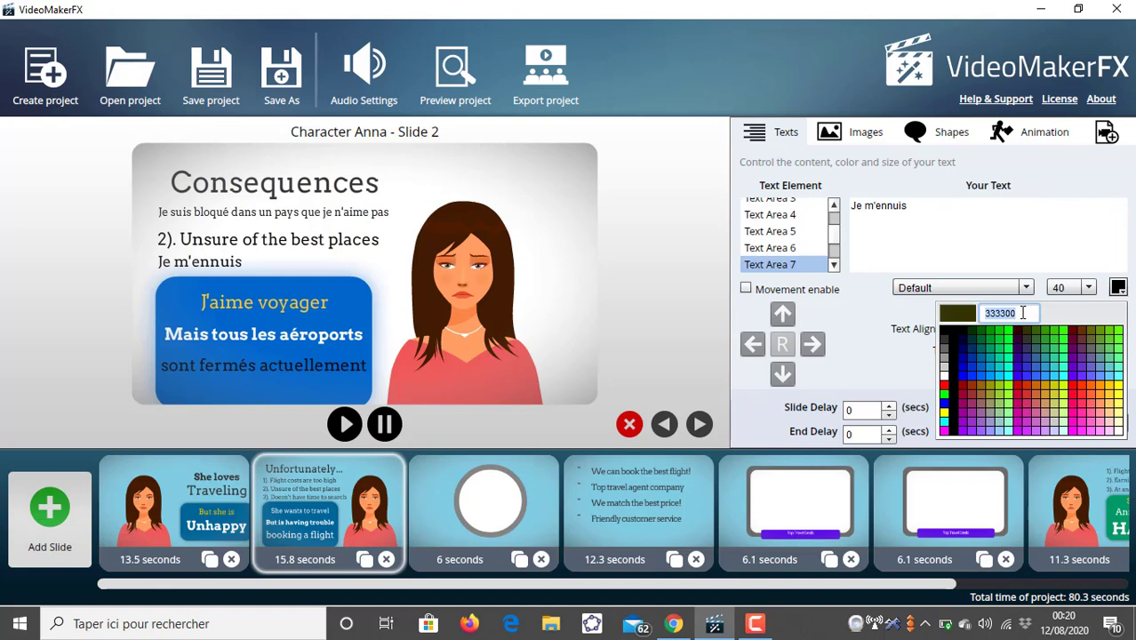
{"action": "left_click", "coordinate": [780, 250]}
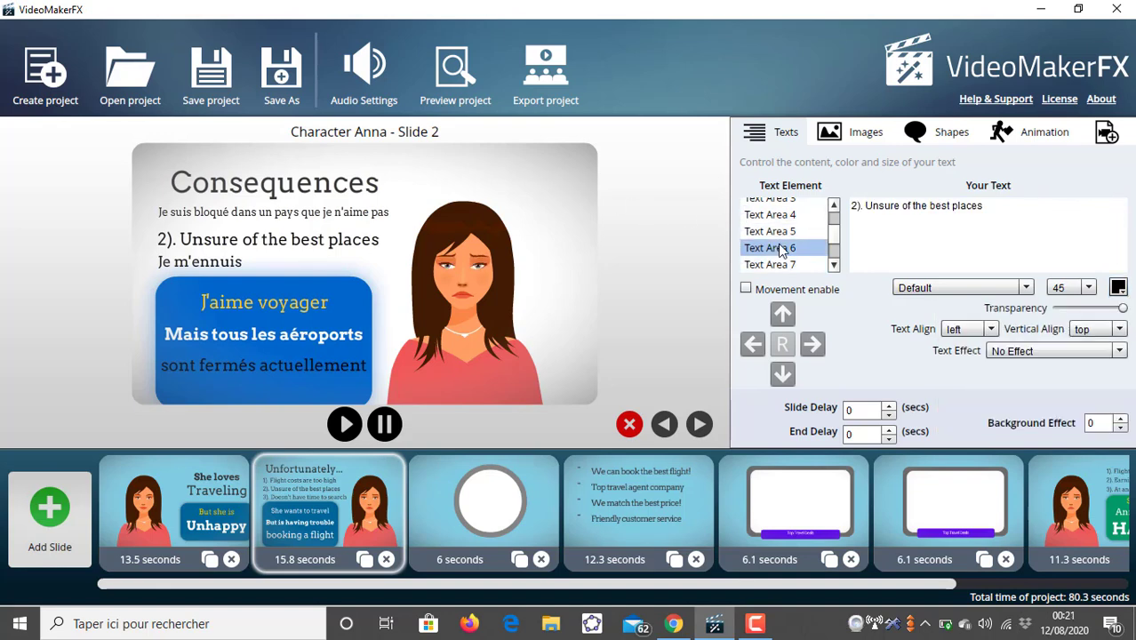
{"action": "left_click", "coordinate": [865, 206]}
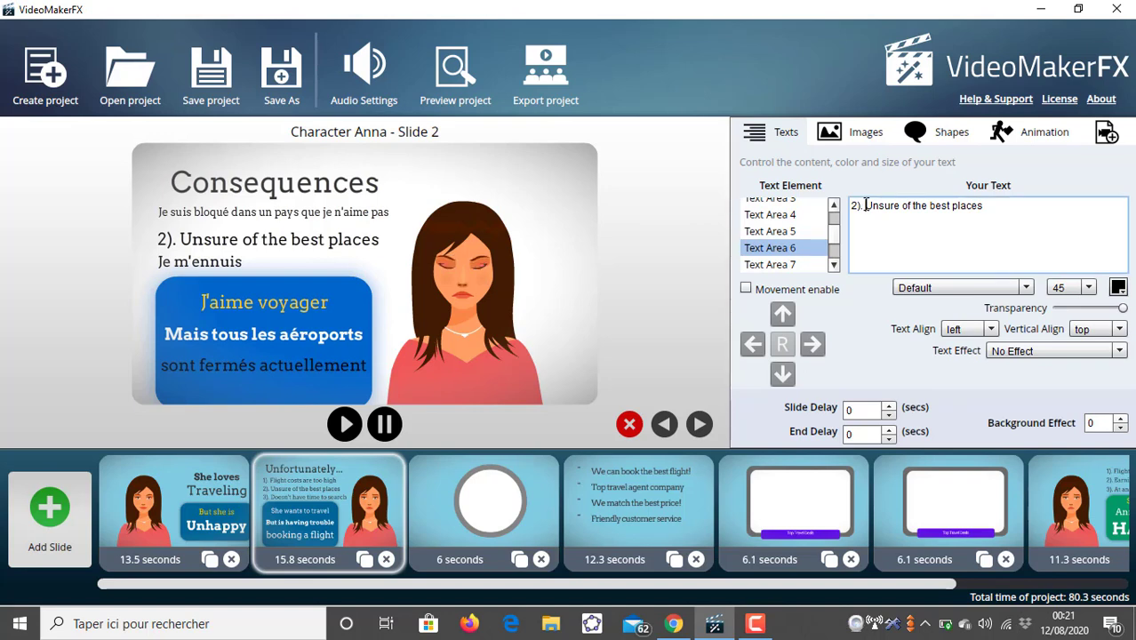
{"action": "key", "text": "BackSpace"}
{"action": "key", "text": "BackSpace"}
{"action": "key", "text": "BackSpace"}
{"action": "key", "text": "BackSpace"}
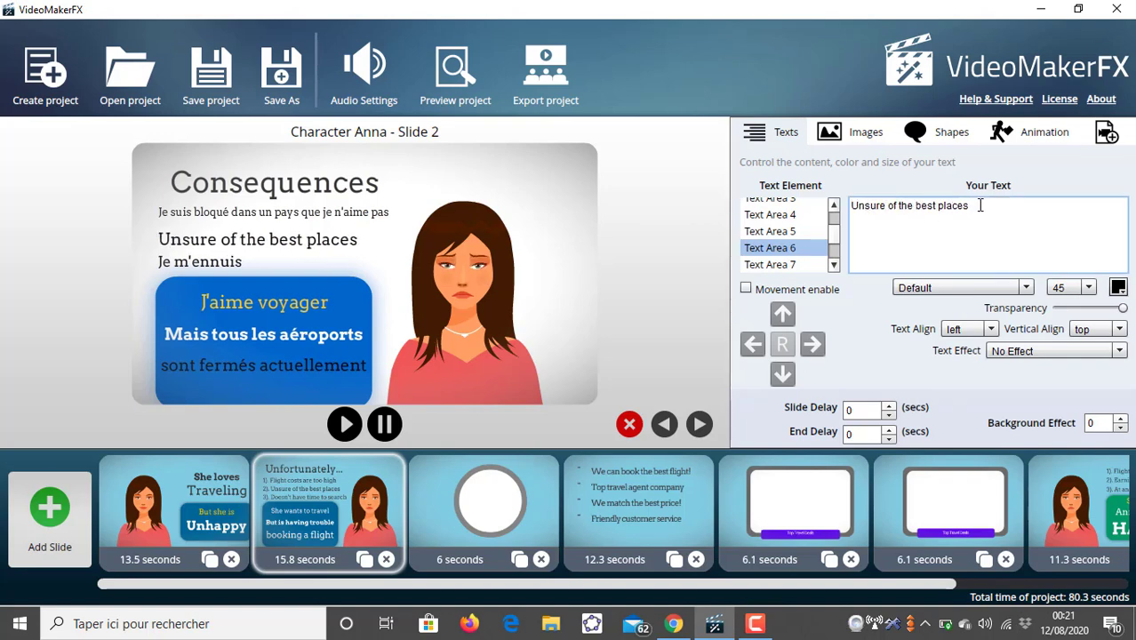
{"action": "left_click_drag", "start_coordinate": [980, 205], "coordinate": [845, 221]}
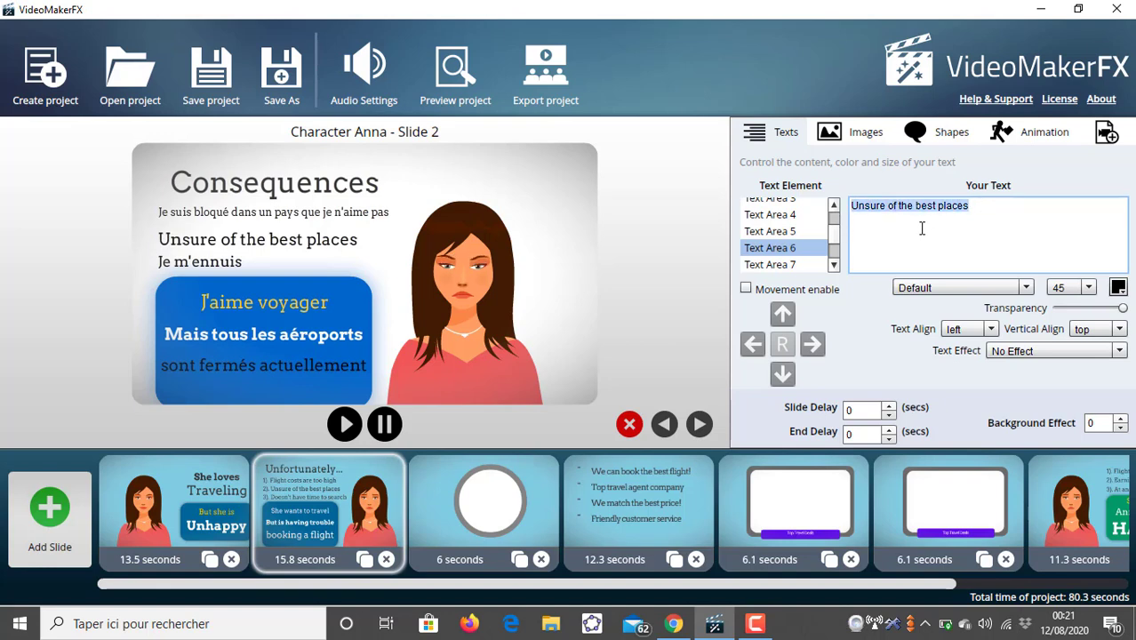
{"action": "key", "text": "BackSpace"}
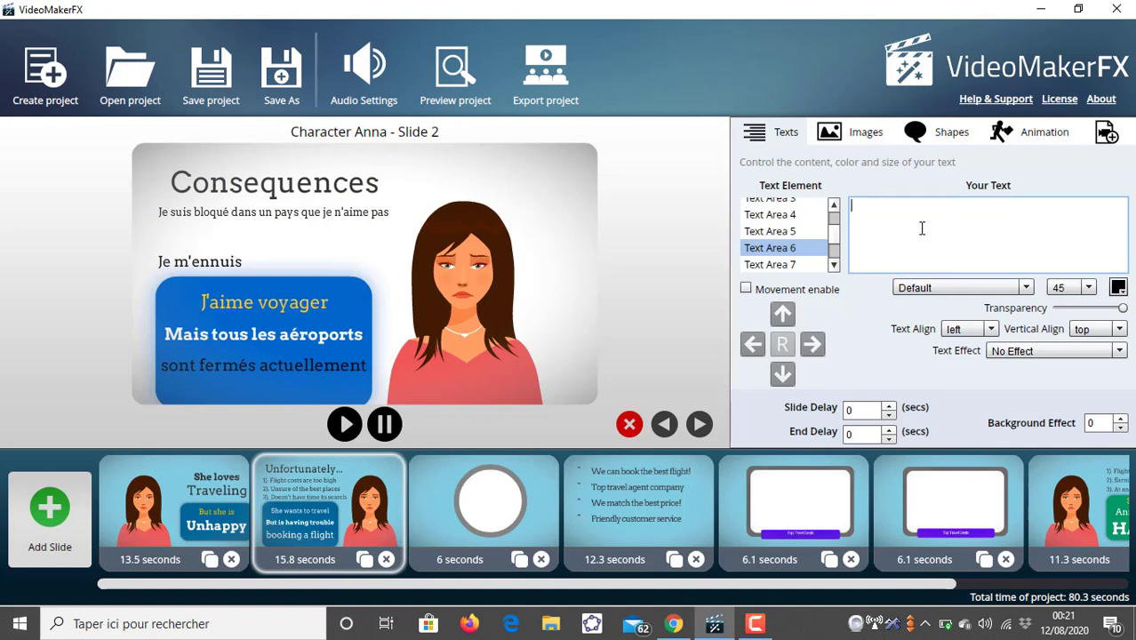
{"action": "type", "text": "La nourritu"}
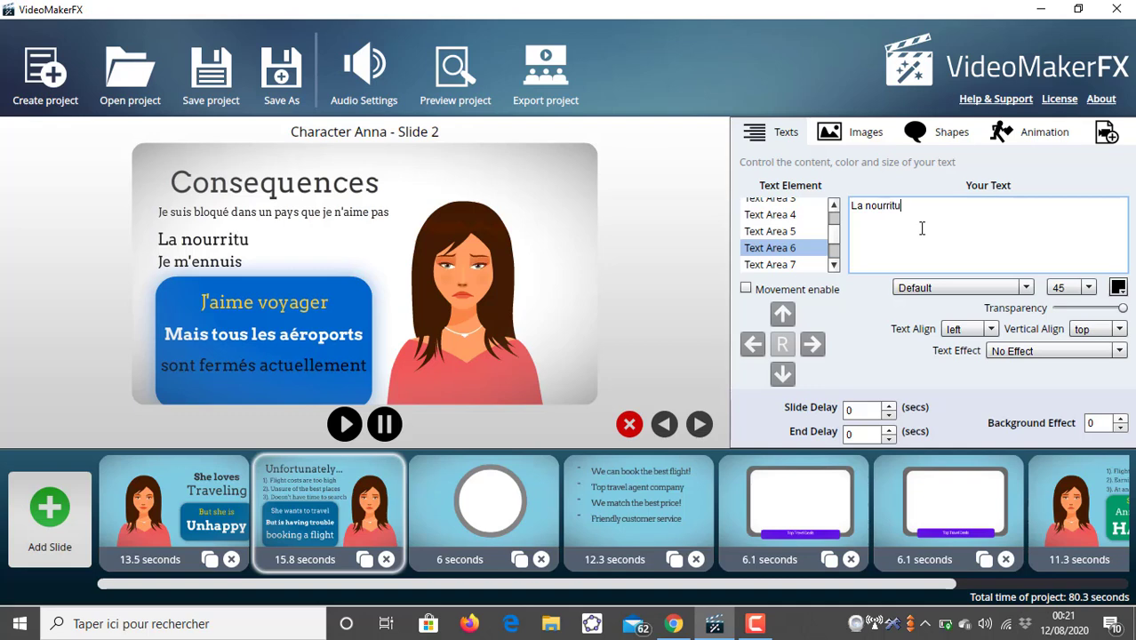
{"action": "key", "text": "BackSpace"}
{"action": "key", "text": "BackSpace"}
{"action": "type", "text": "ure est pas b"}
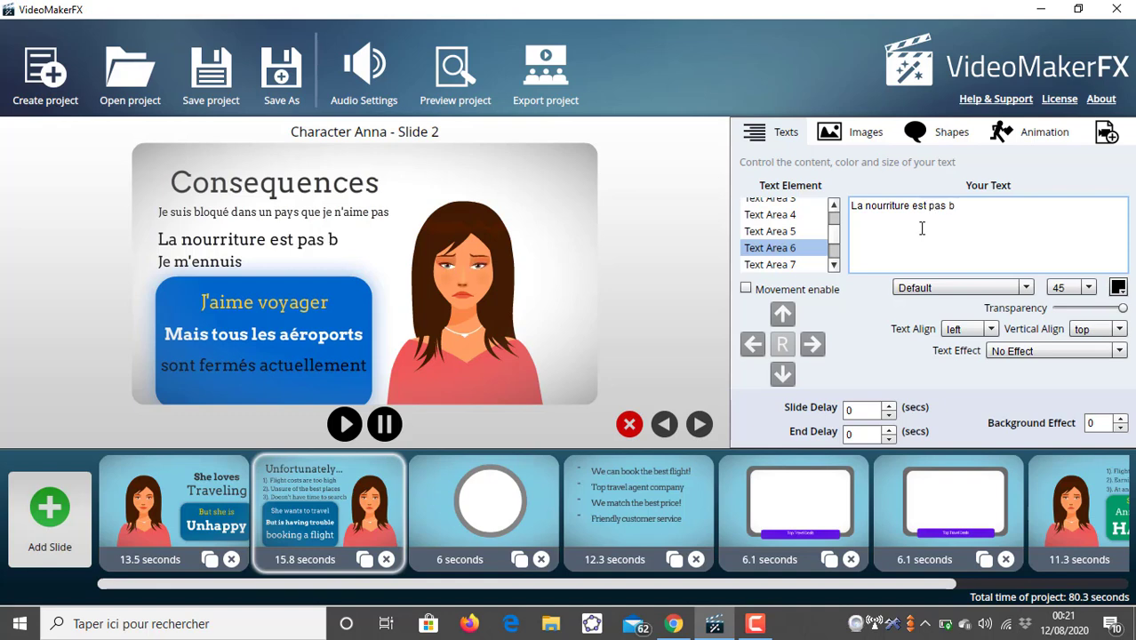
{"action": "type", "text": "onne."}
- Add a period at the end of Text Area 5's text
{"action": "left_click", "coordinate": [764, 231]}
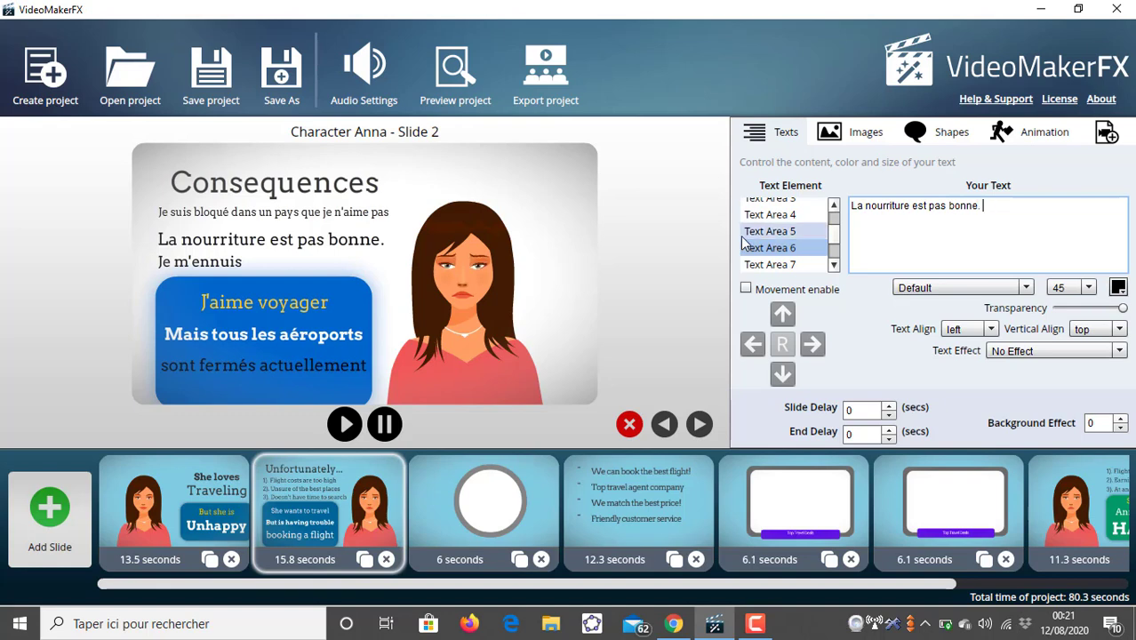
{"action": "left_click", "coordinate": [1071, 207]}
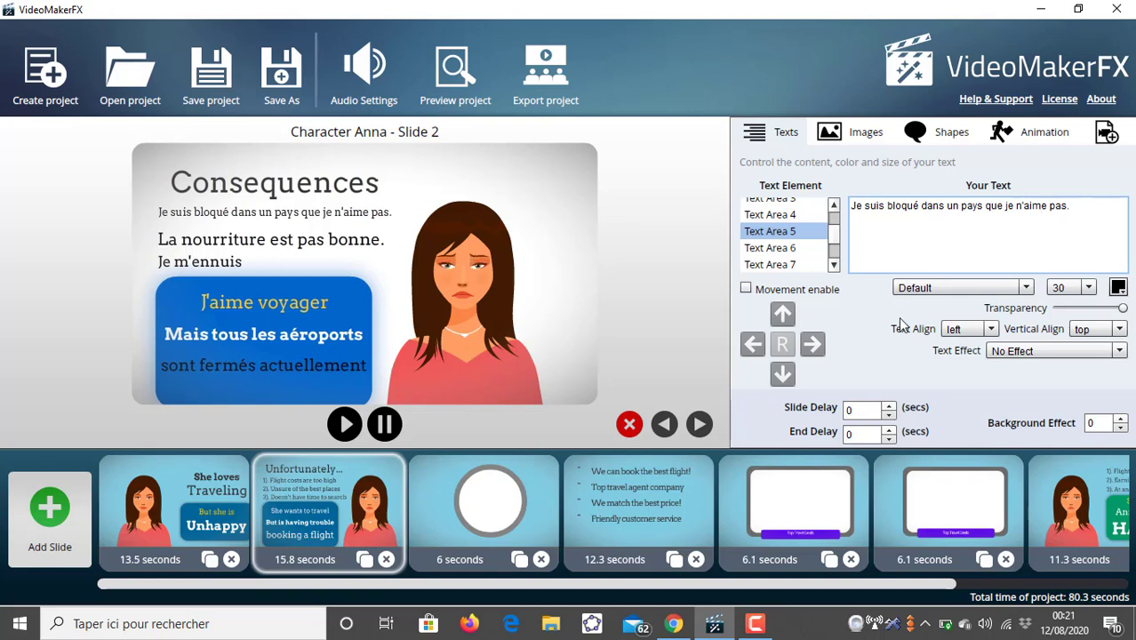
- Set Text Area 7's font size to 30
{"action": "left_click", "coordinate": [780, 247]}
{"action": "left_click", "coordinate": [794, 265]}
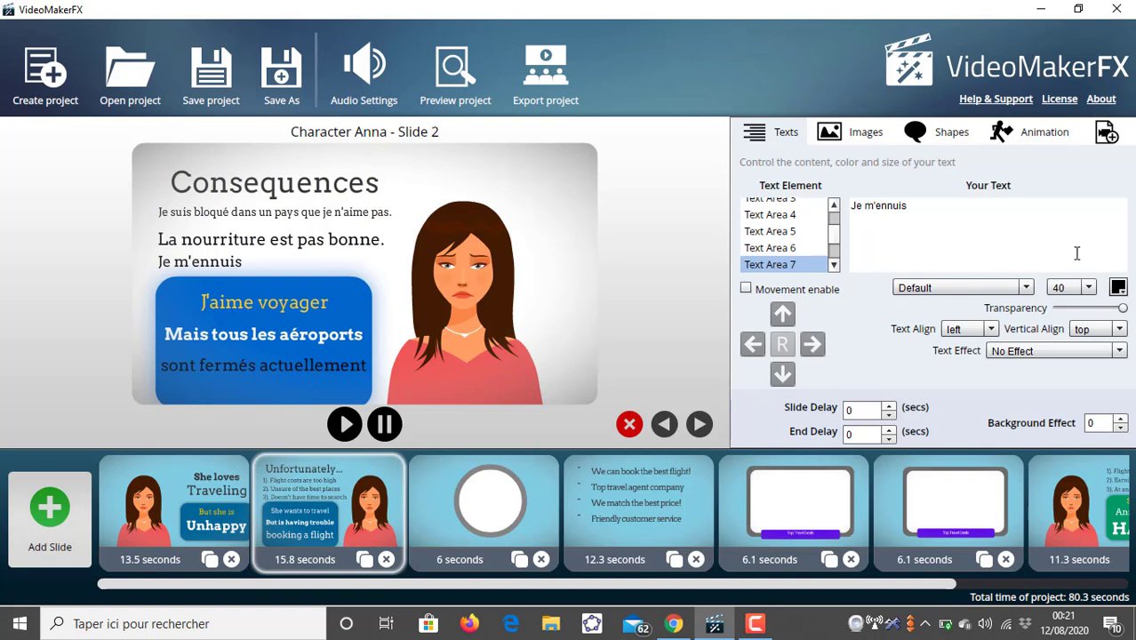
{"action": "left_click", "coordinate": [1088, 287]}
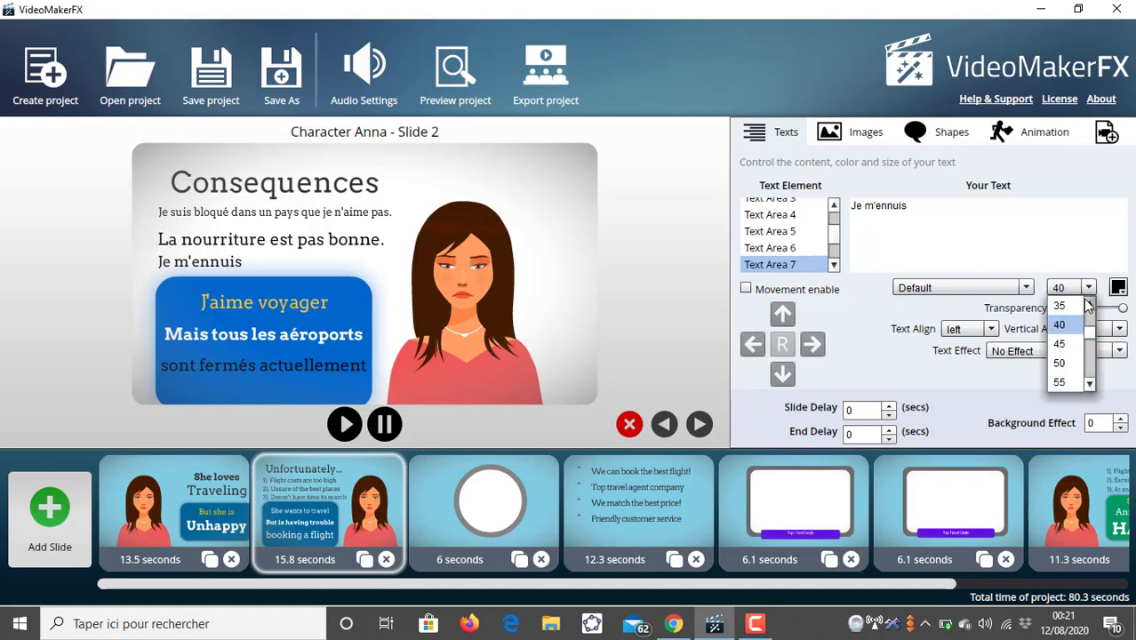
{"action": "scroll", "coordinate": [1086, 307], "scroll_direction": "up", "scroll_amount": 1}
{"action": "left_click", "coordinate": [1062, 305]}
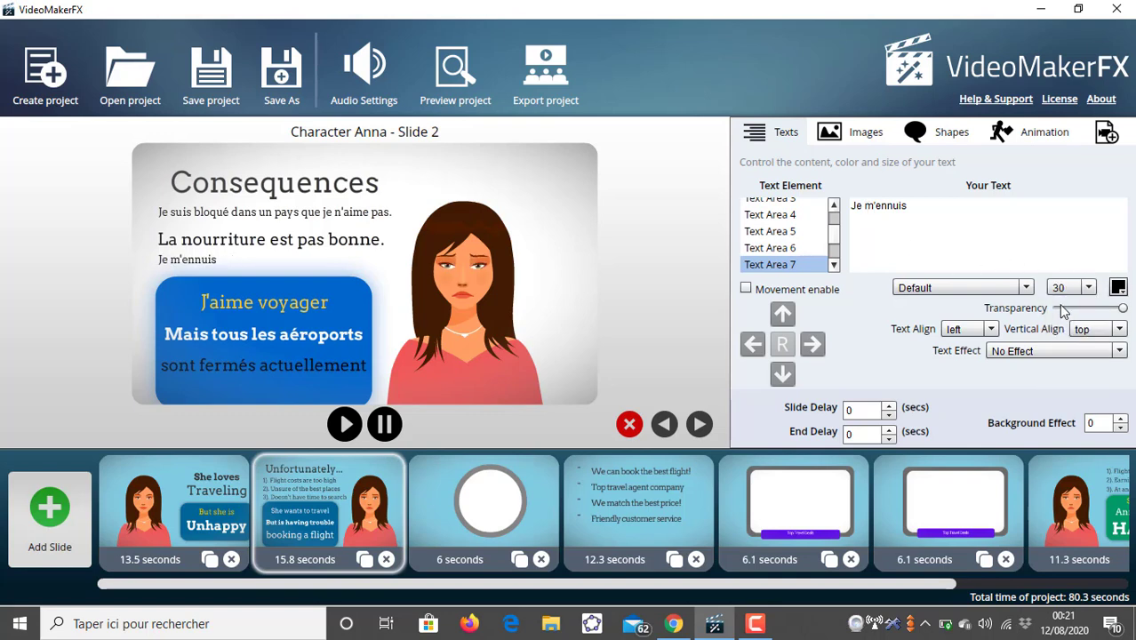
- Set Text Area 6's font size to 30
{"action": "left_click", "coordinate": [791, 248]}
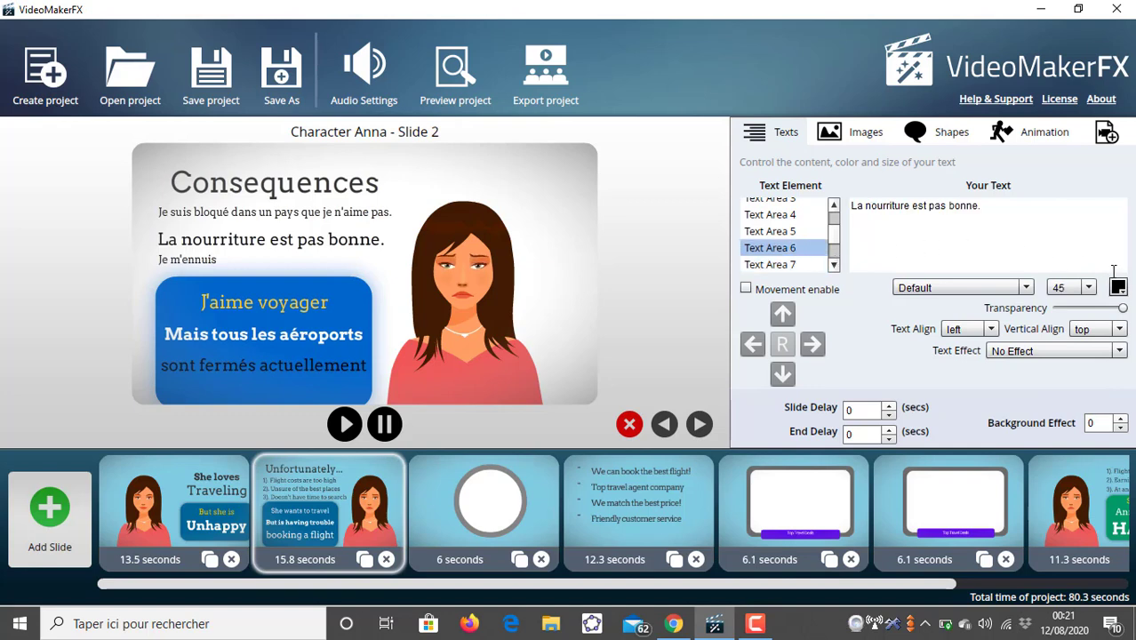
{"action": "left_click", "coordinate": [1088, 287]}
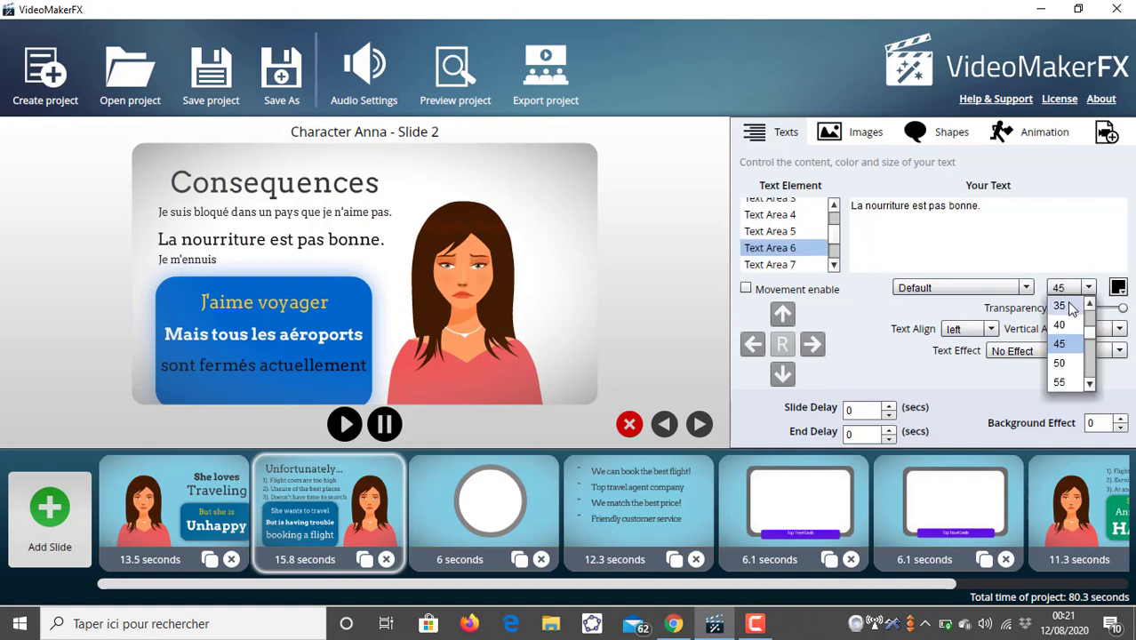
{"action": "left_click", "coordinate": [1067, 305]}
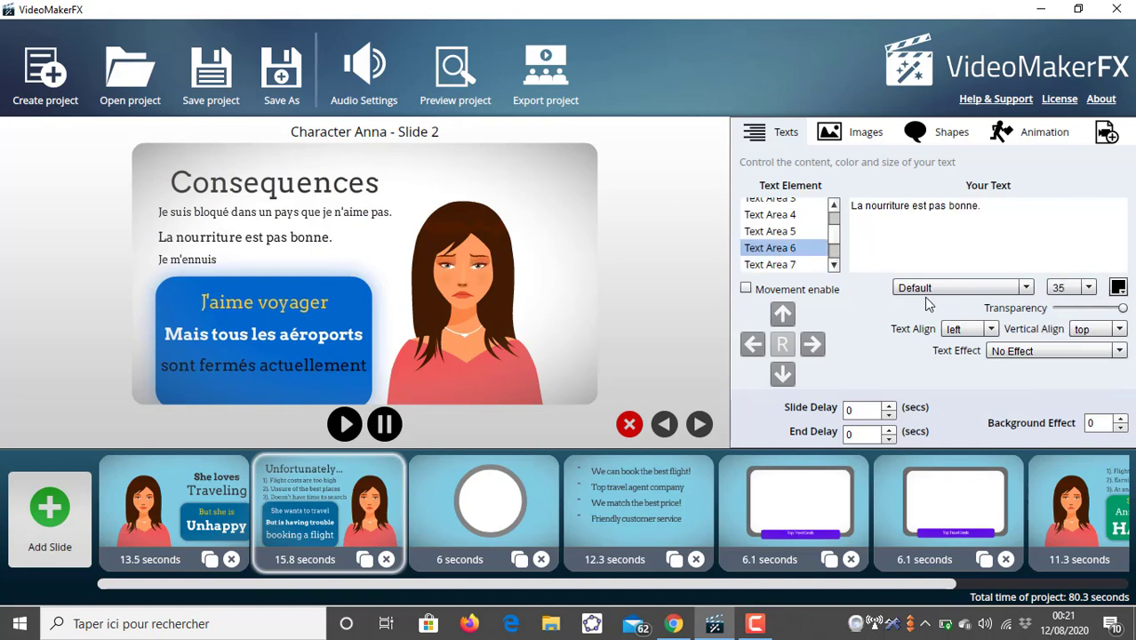
{"action": "left_click", "coordinate": [1088, 287]}
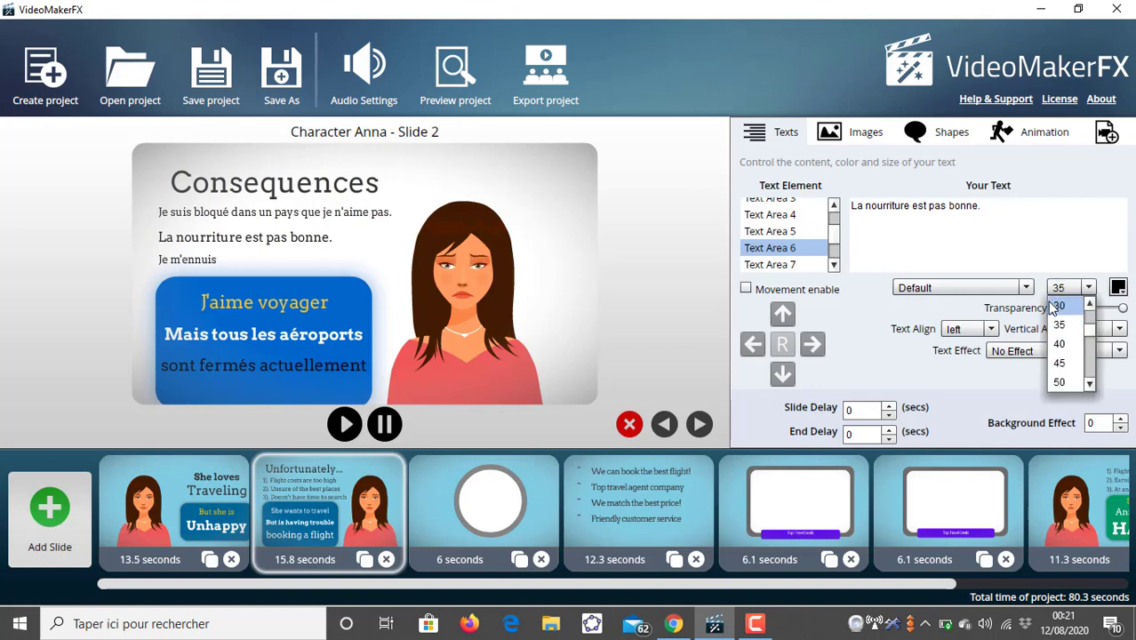
{"action": "left_click", "coordinate": [1055, 306]}
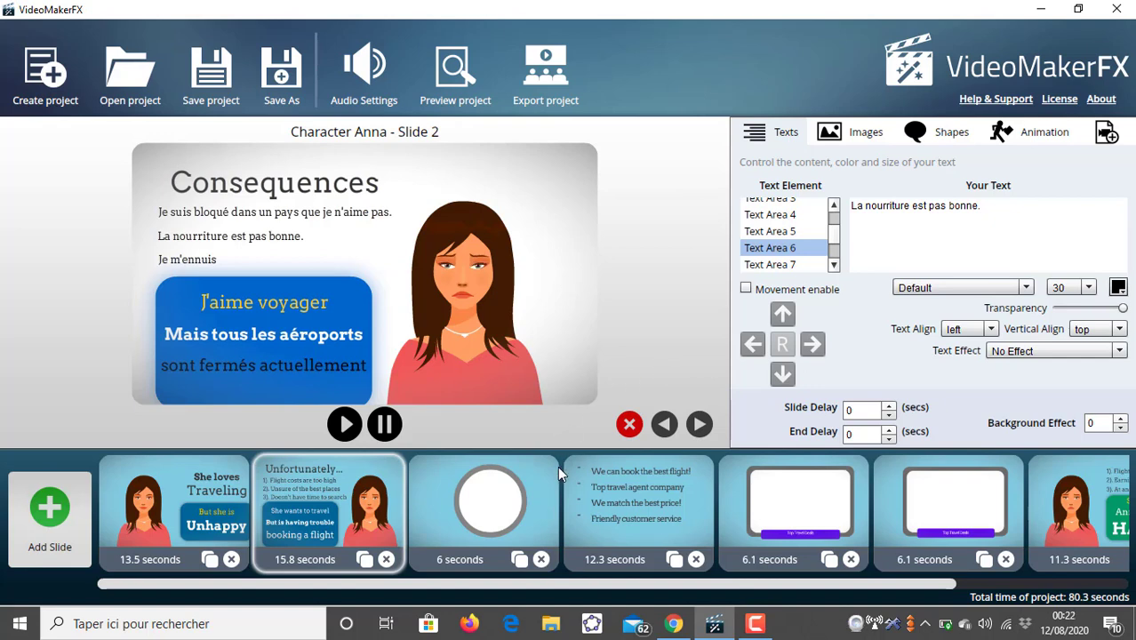
- Open slide 3 and enter "Mais" as Text Area 1's text
{"action": "left_click", "coordinate": [522, 514]}
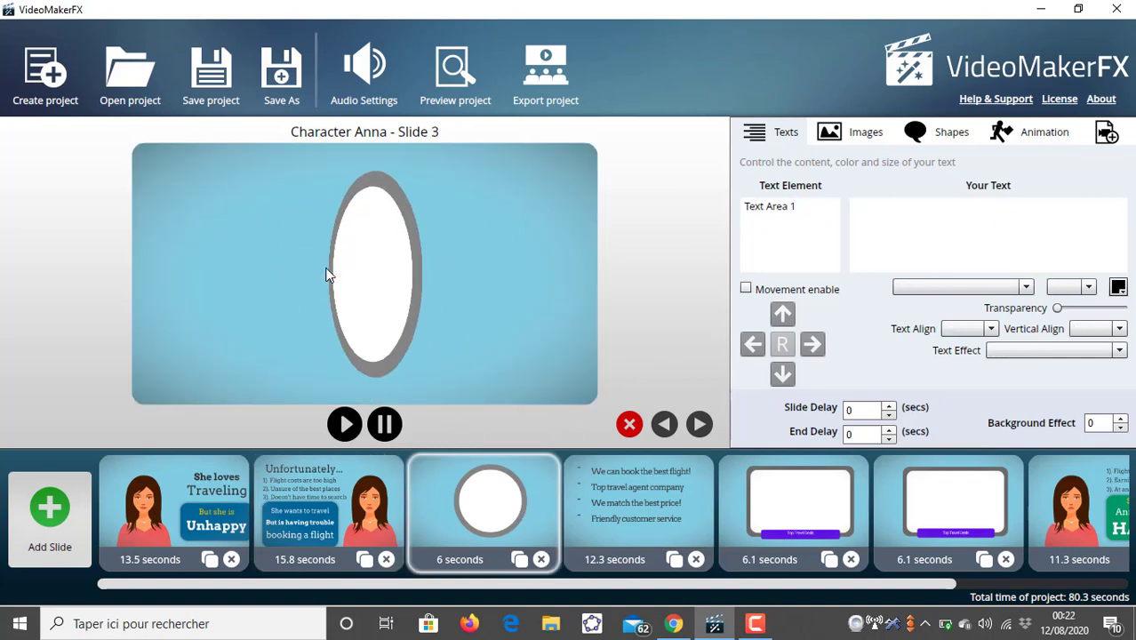
{"action": "left_click", "coordinate": [793, 204]}
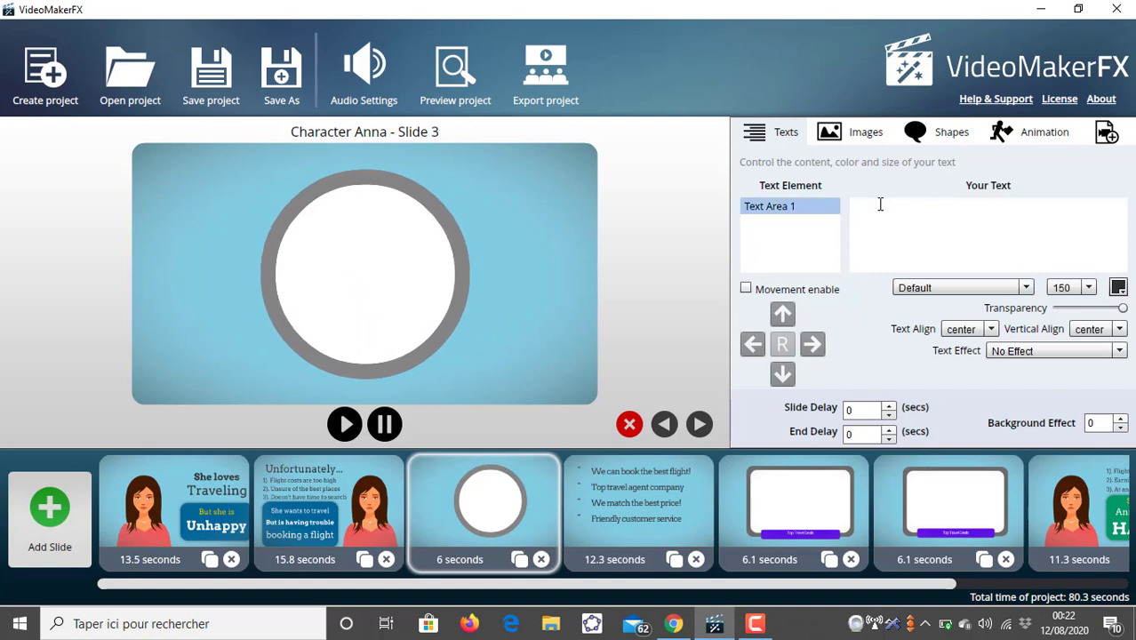
{"action": "left_click", "coordinate": [875, 206]}
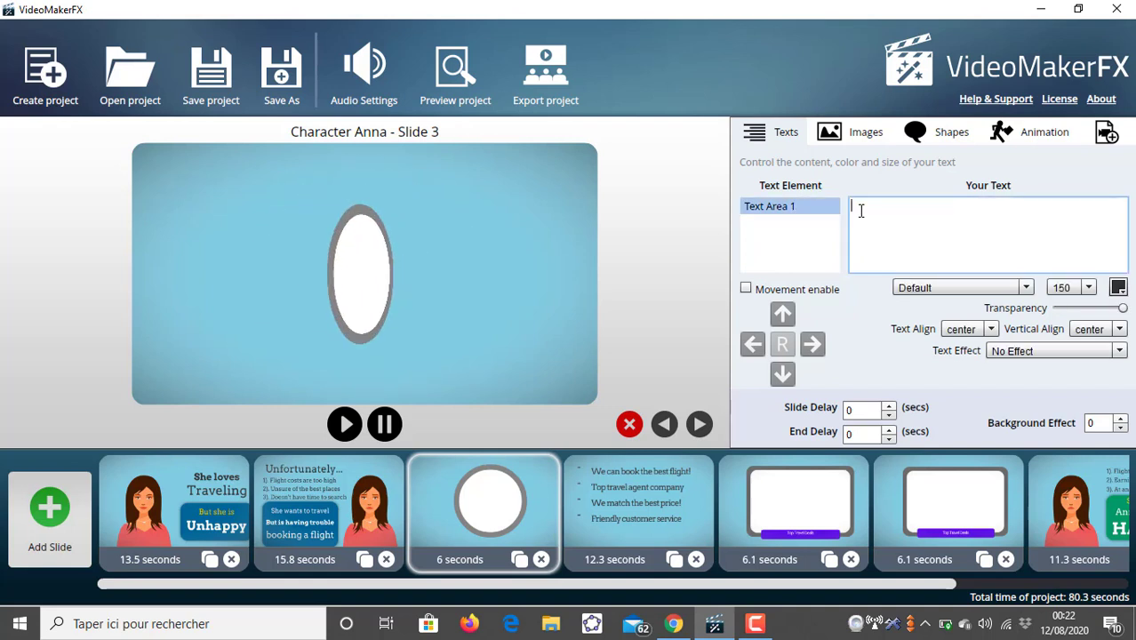
{"action": "type", "text": "Mais"}
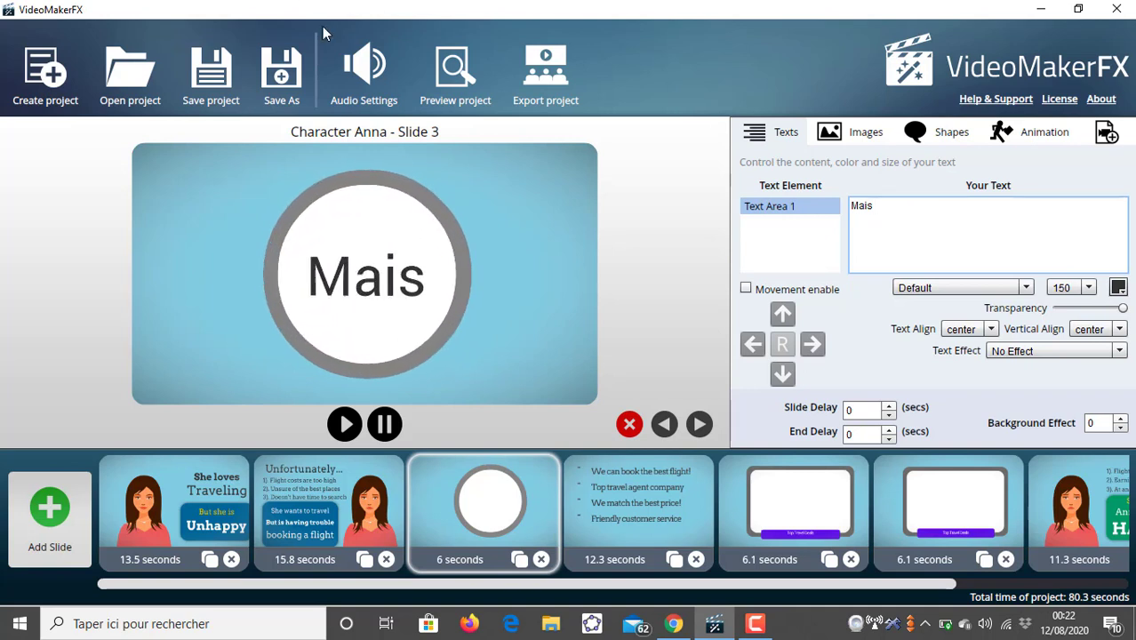
- Open slide 4 and delete the text of Text Area 1
{"action": "left_click", "coordinate": [595, 486]}
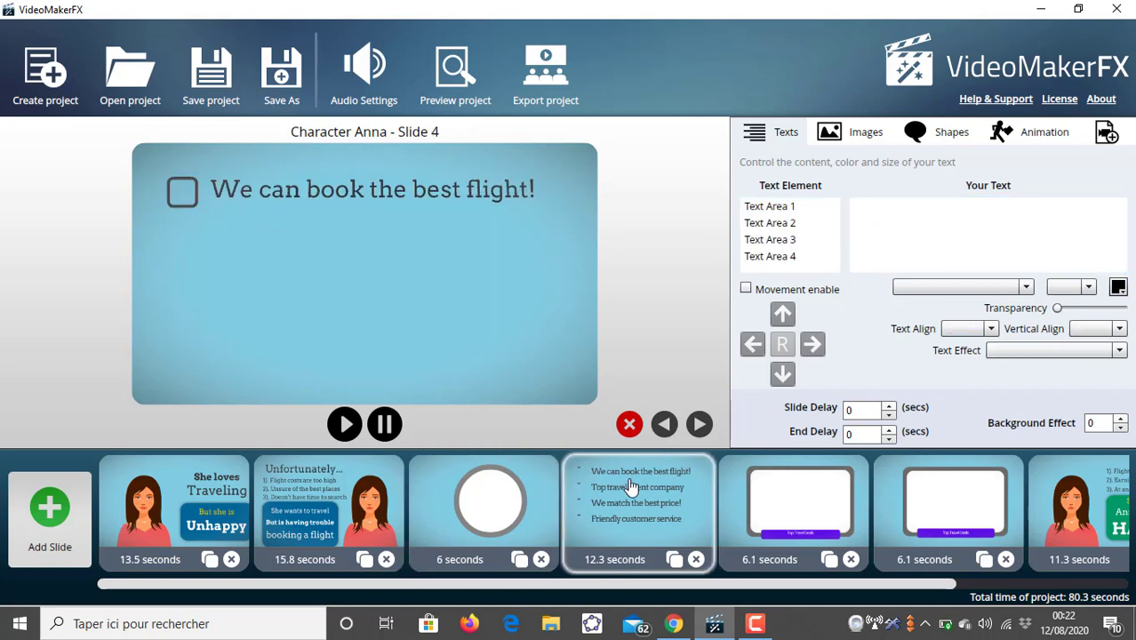
{"action": "left_click", "coordinate": [762, 213]}
{"action": "triple_click", "coordinate": [907, 205]}
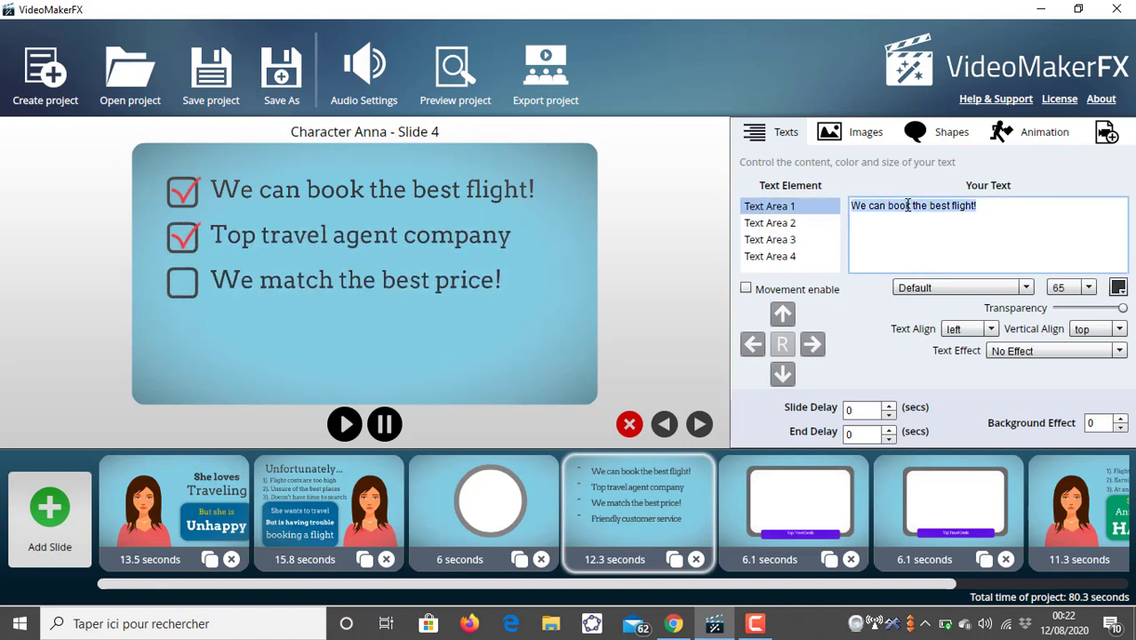
{"action": "key", "text": "BackSpace"}
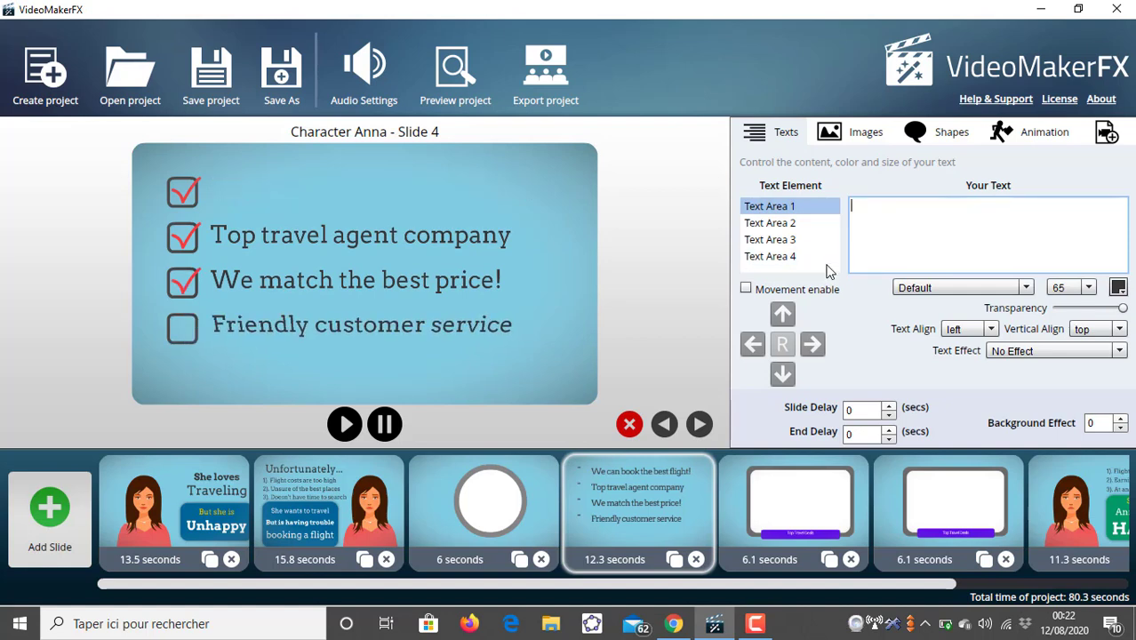
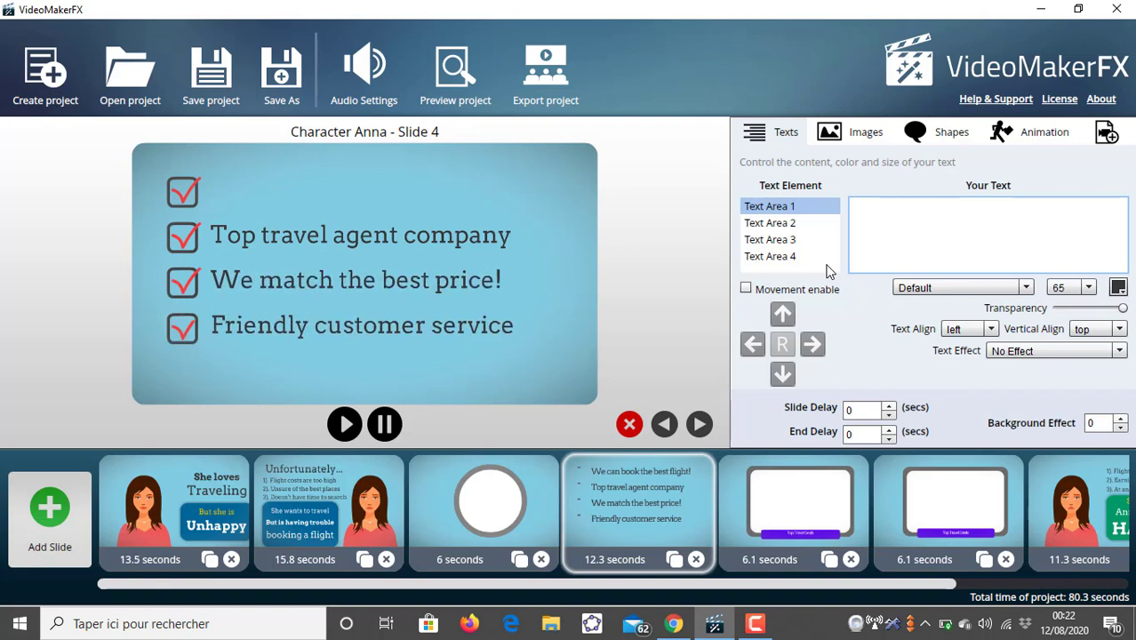
- Enter "L'épidemie est passée" as Text Area 1's text on slide 4
{"action": "type", "text": "L"}
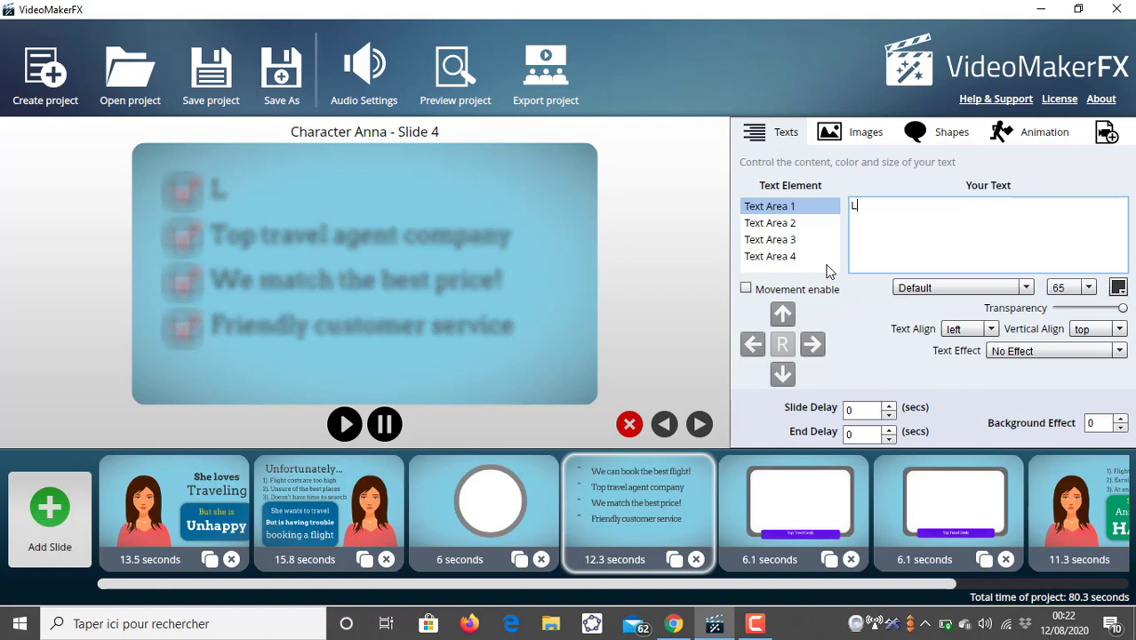
{"action": "type", "text": "'é"}
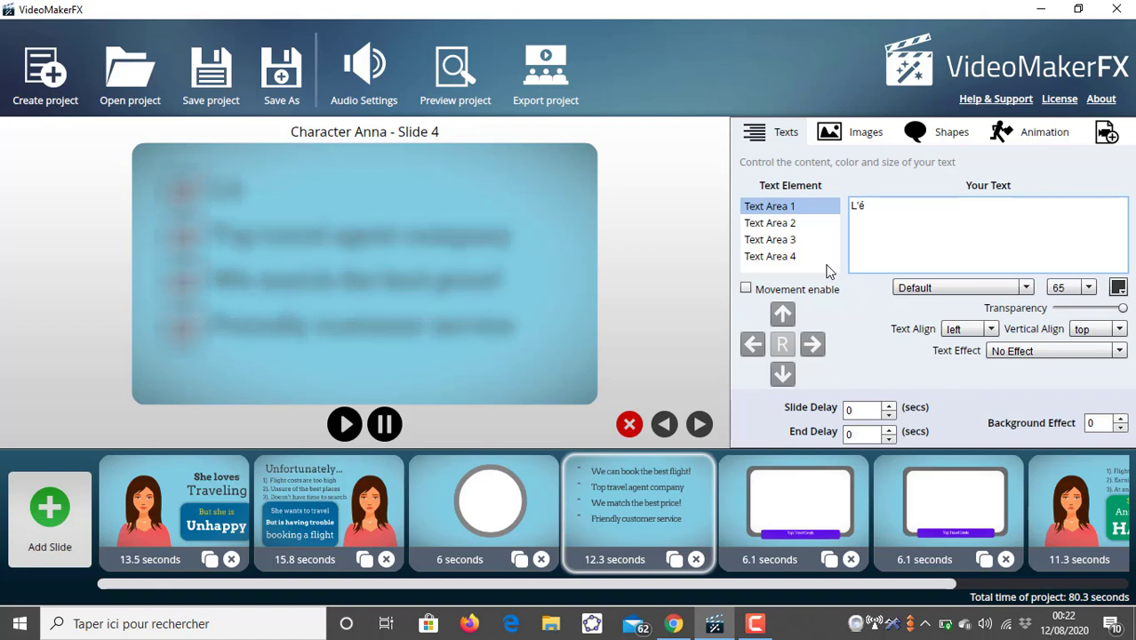
{"action": "type", "text": "pidemi"}
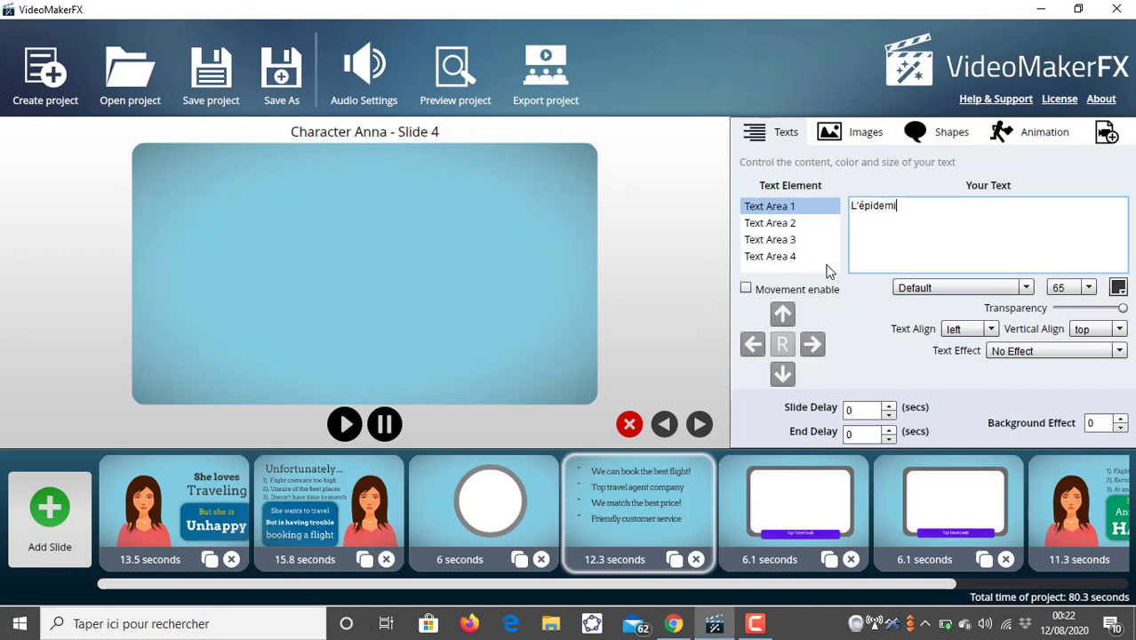
{"action": "type", "text": "e est pass"}
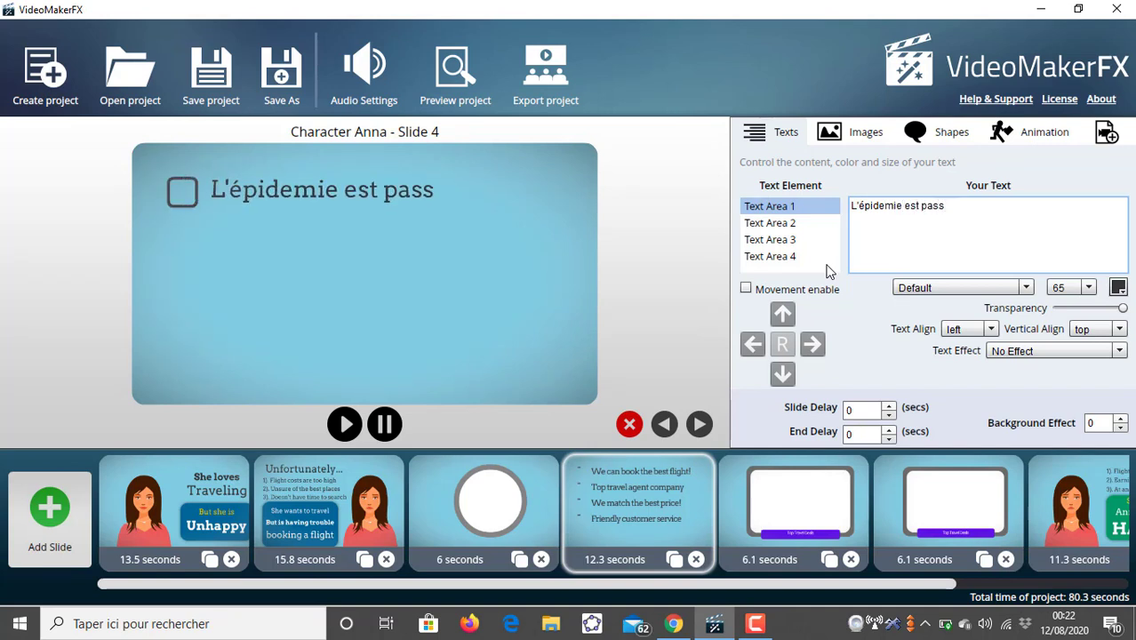
{"action": "type", "text": "ée"}
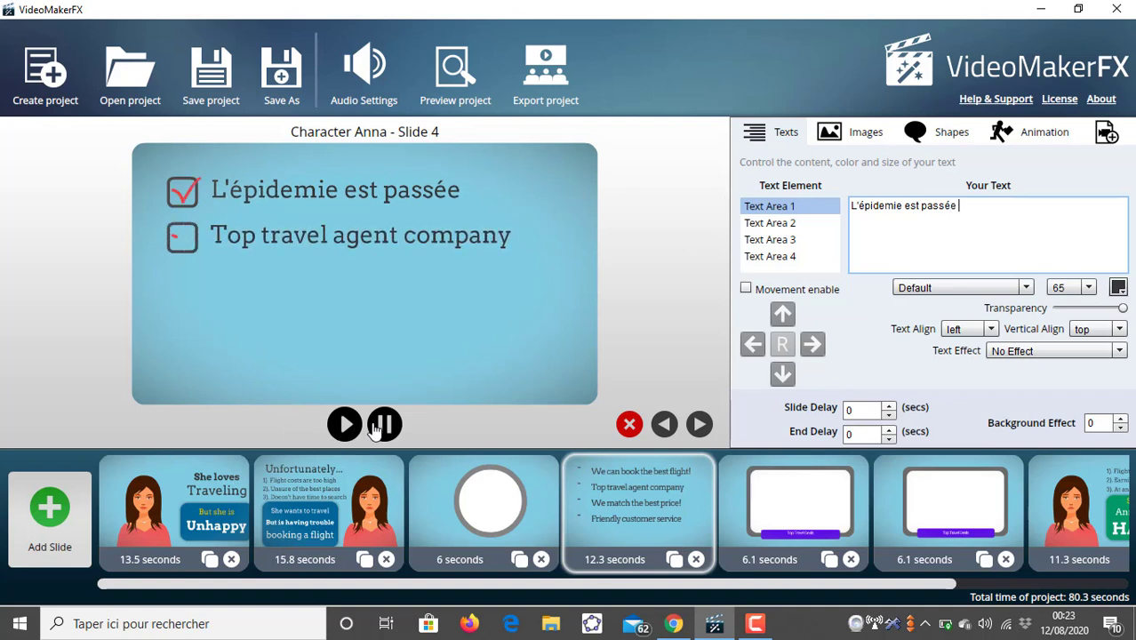
- Replace Text Area 2's text with "J'ai pu contacter plusieurs clients"
{"action": "left_click", "coordinate": [783, 240]}
{"action": "left_click", "coordinate": [780, 230]}
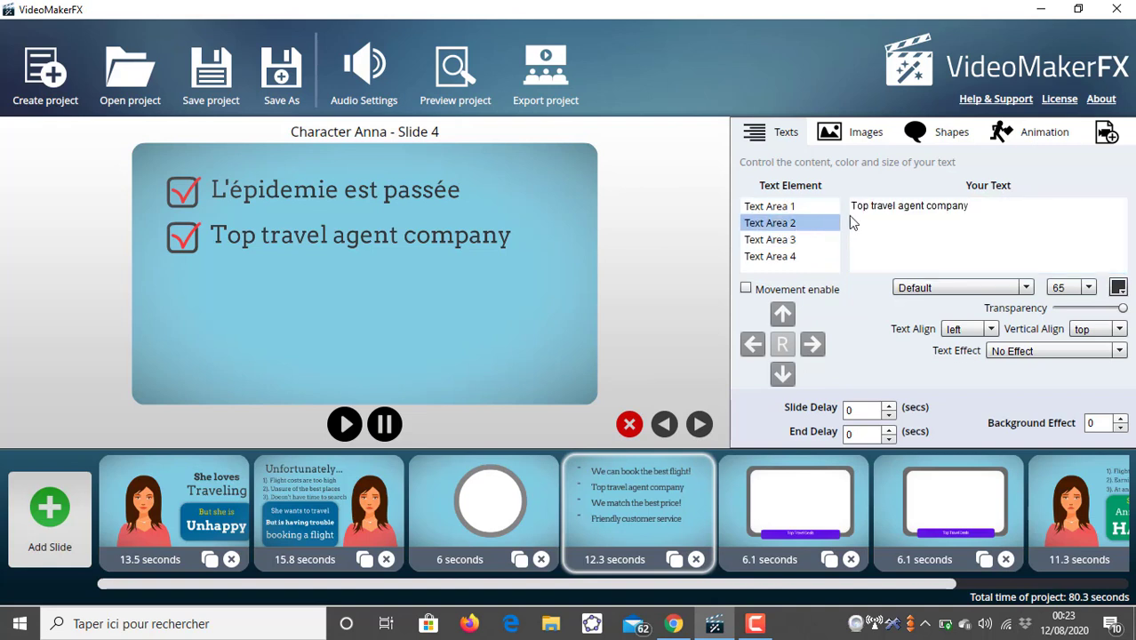
{"action": "triple_click", "coordinate": [863, 206]}
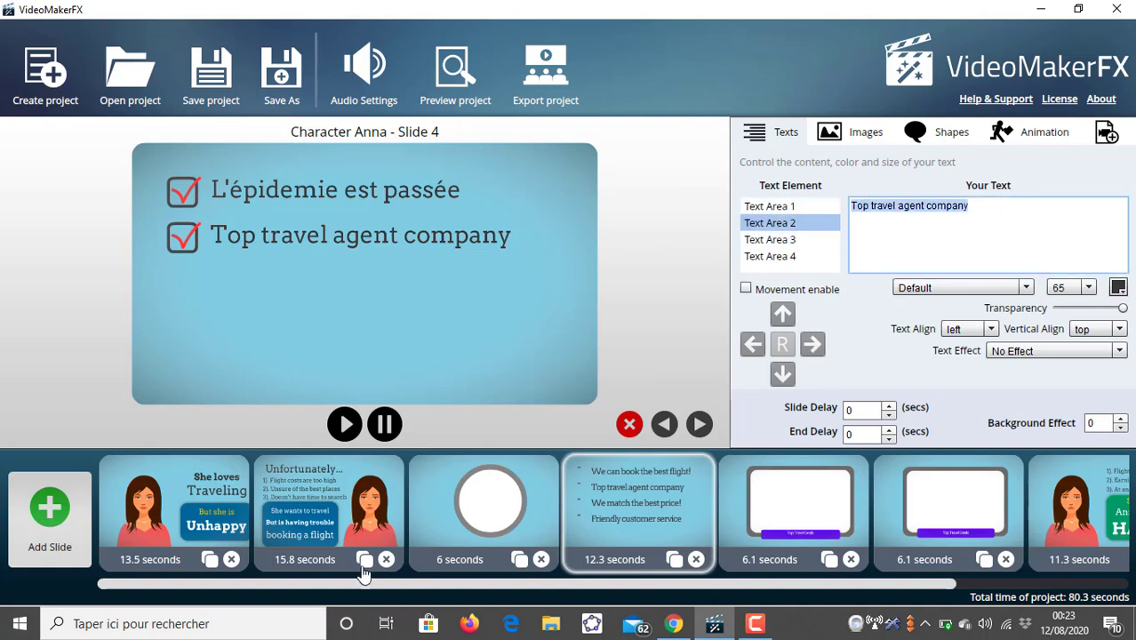
{"action": "left_click", "coordinate": [346, 425]}
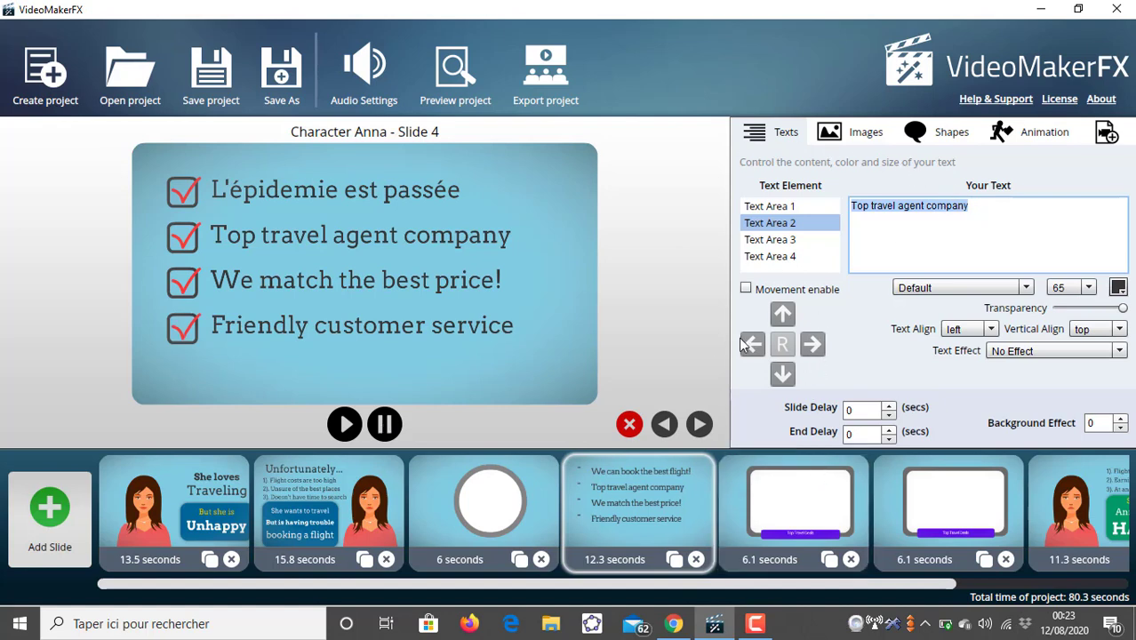
{"action": "key", "text": "BackSpace"}
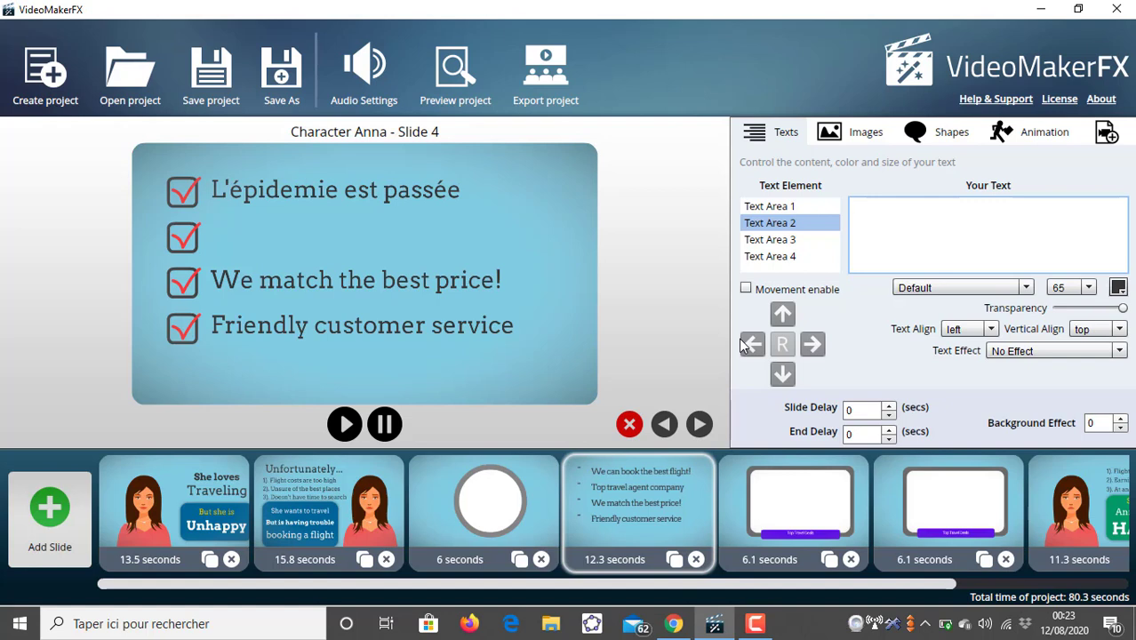
{"action": "type", "text": "Je pus"}
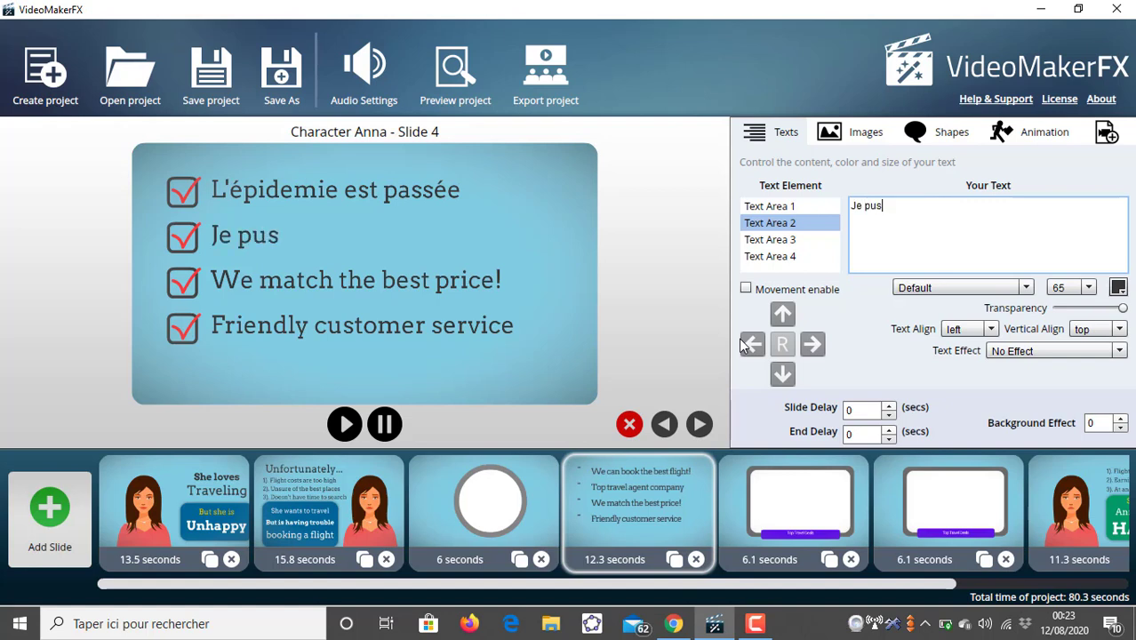
{"action": "key", "text": "BackSpace"}
{"action": "key", "text": "BackSpace"}
{"action": "key", "text": "BackSpace"}
{"action": "type", "text": "'i pu"}
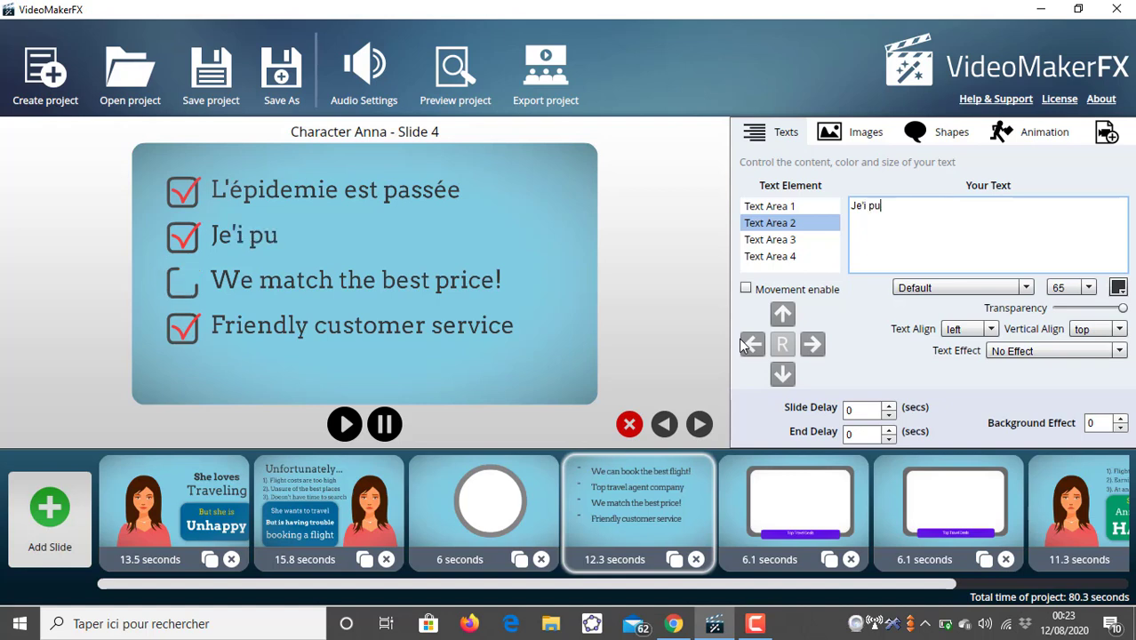
{"action": "key", "text": "BackSpace"}
{"action": "key", "text": "BackSpace"}
{"action": "key", "text": "BackSpace"}
{"action": "key", "text": "BackSpace"}
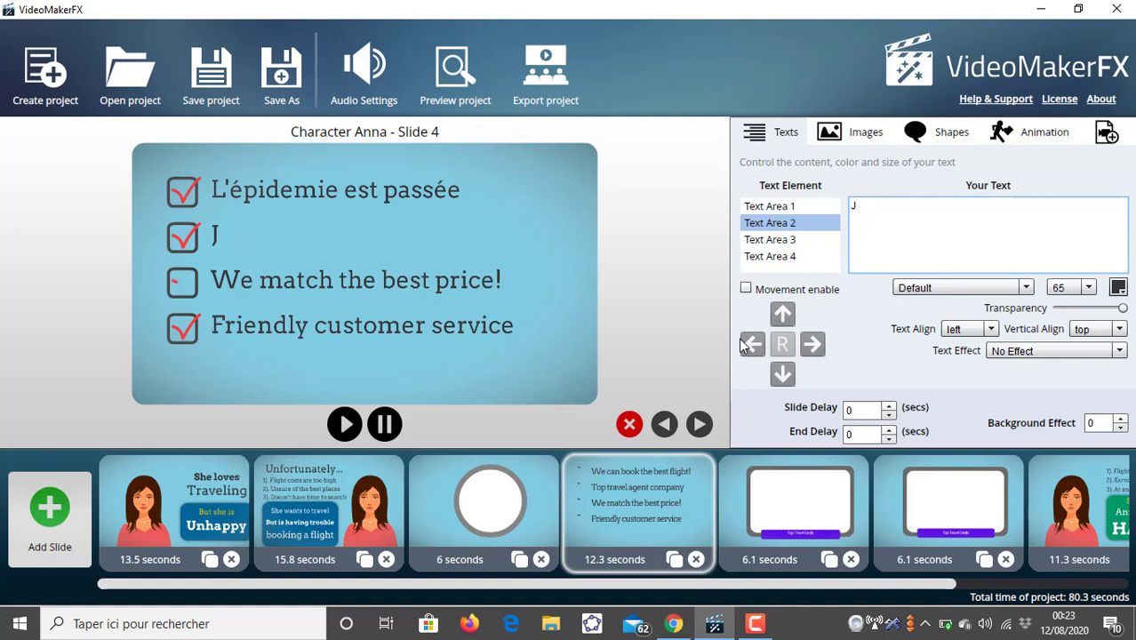
{"action": "type", "text": "'ai p"}
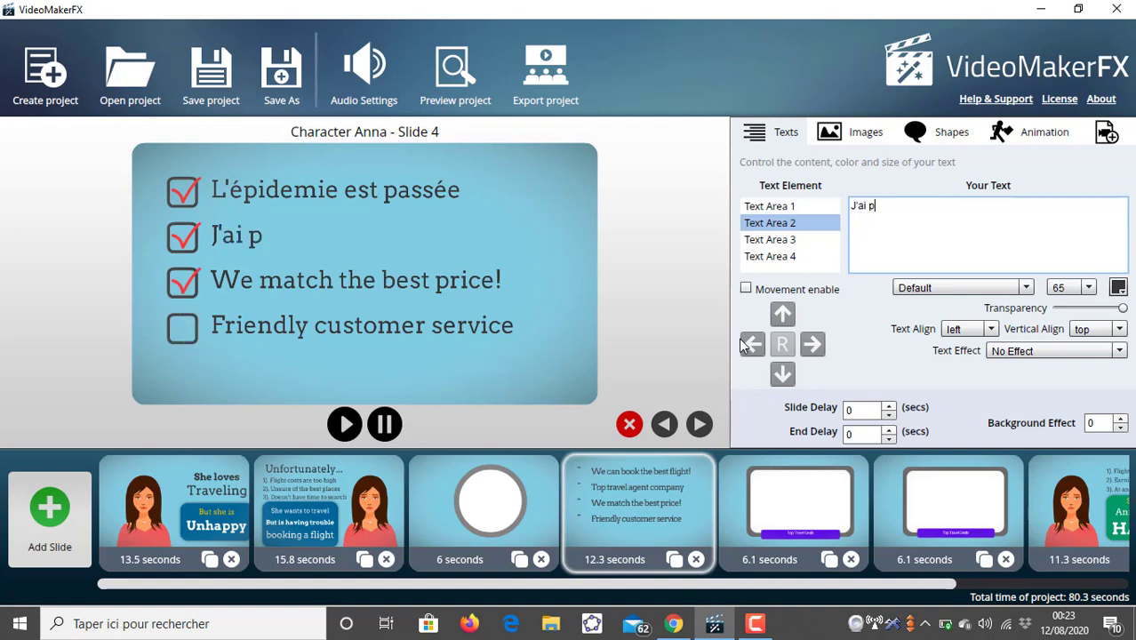
{"action": "type", "text": "u contacte"}
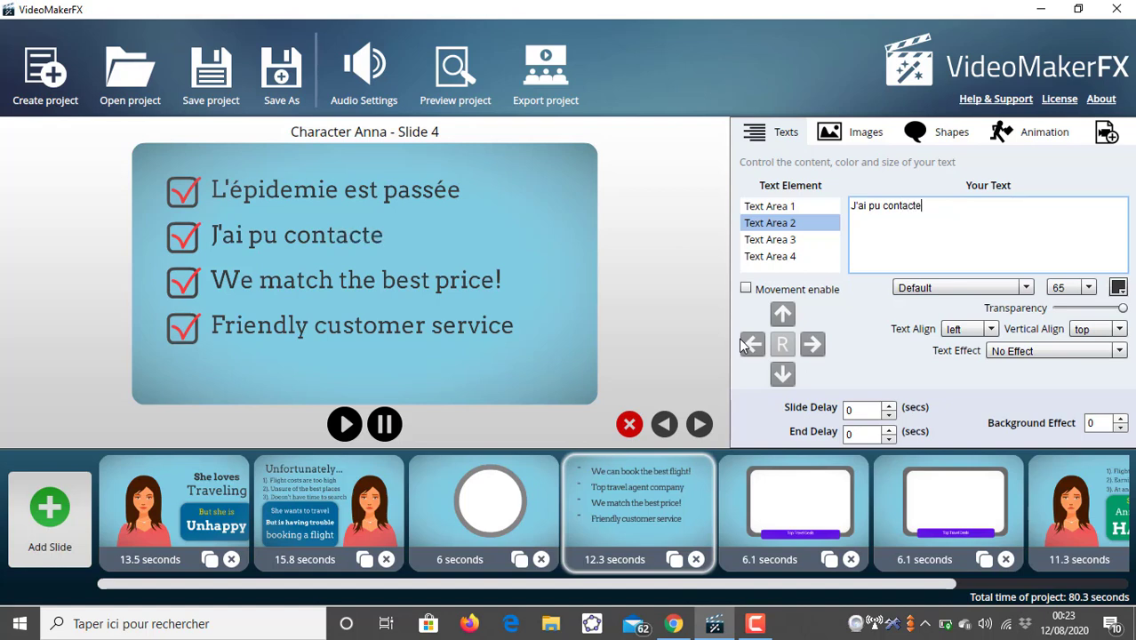
{"action": "type", "text": "r plusieur"}
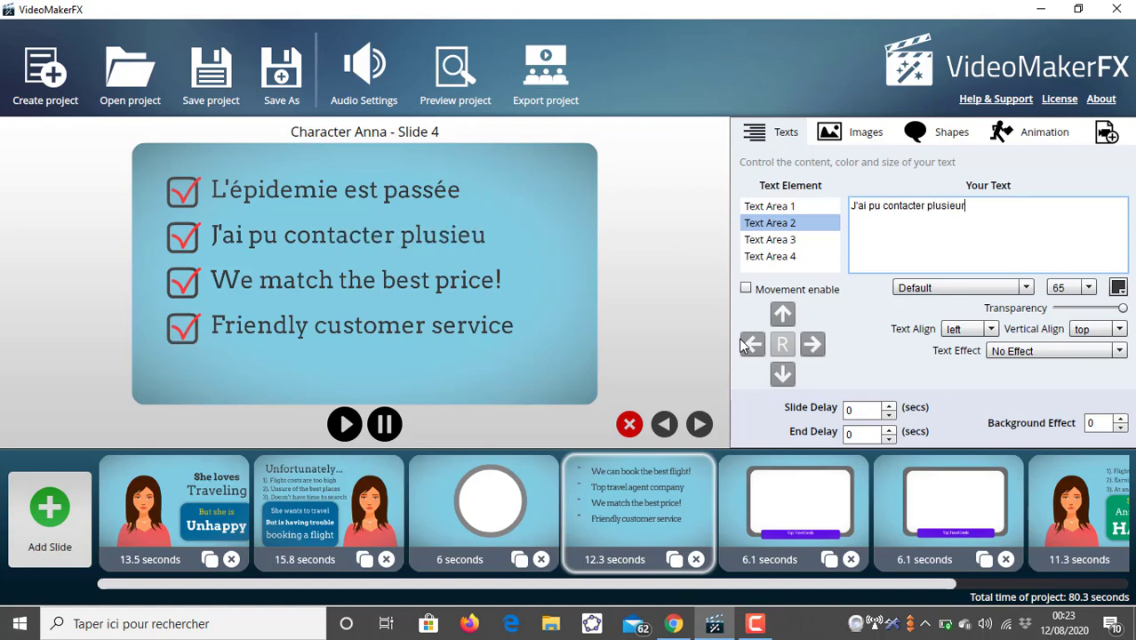
{"action": "type", "text": "s clients"}
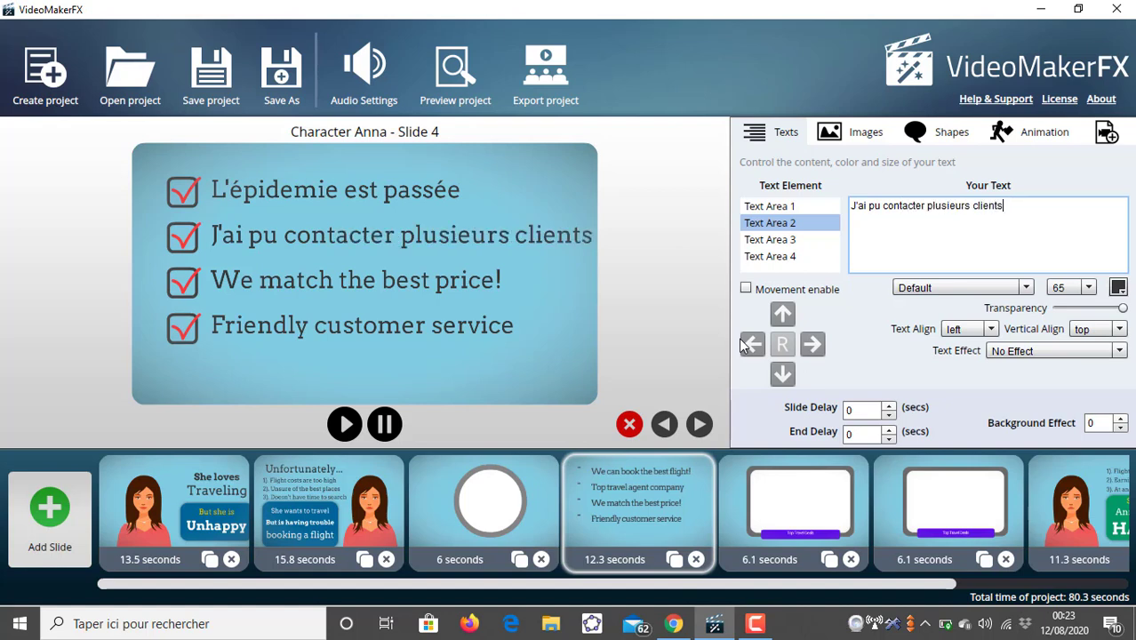
- Replace Text Area 3's text with "J'ai augmenté mon chiffre d'affaire" and set its font size to 60
{"action": "left_click", "coordinate": [767, 240]}
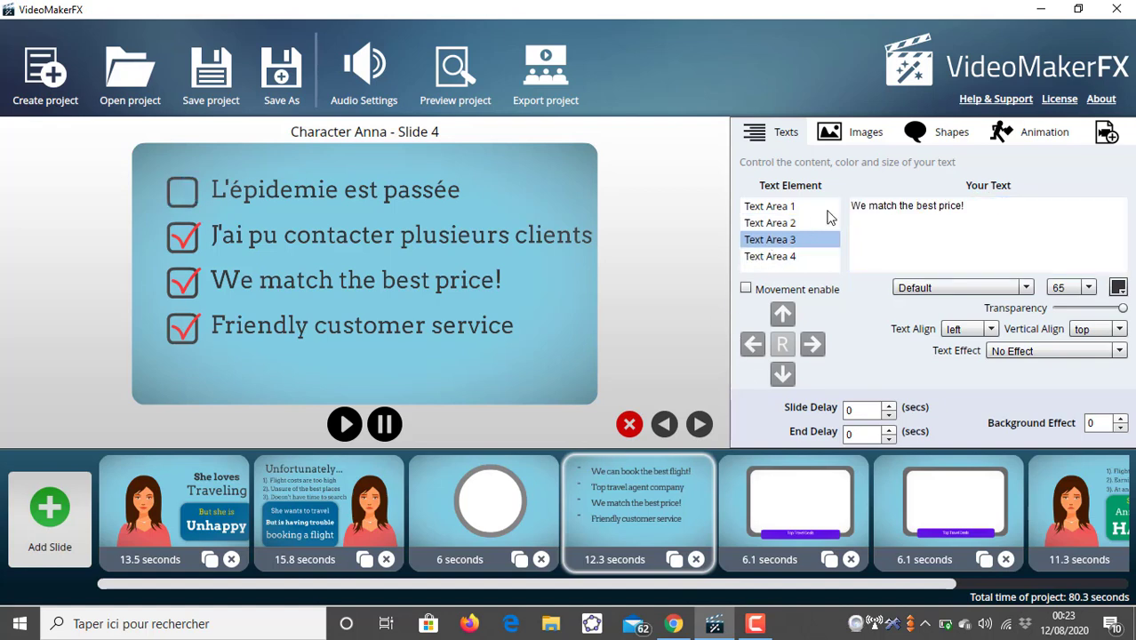
{"action": "triple_click", "coordinate": [918, 213]}
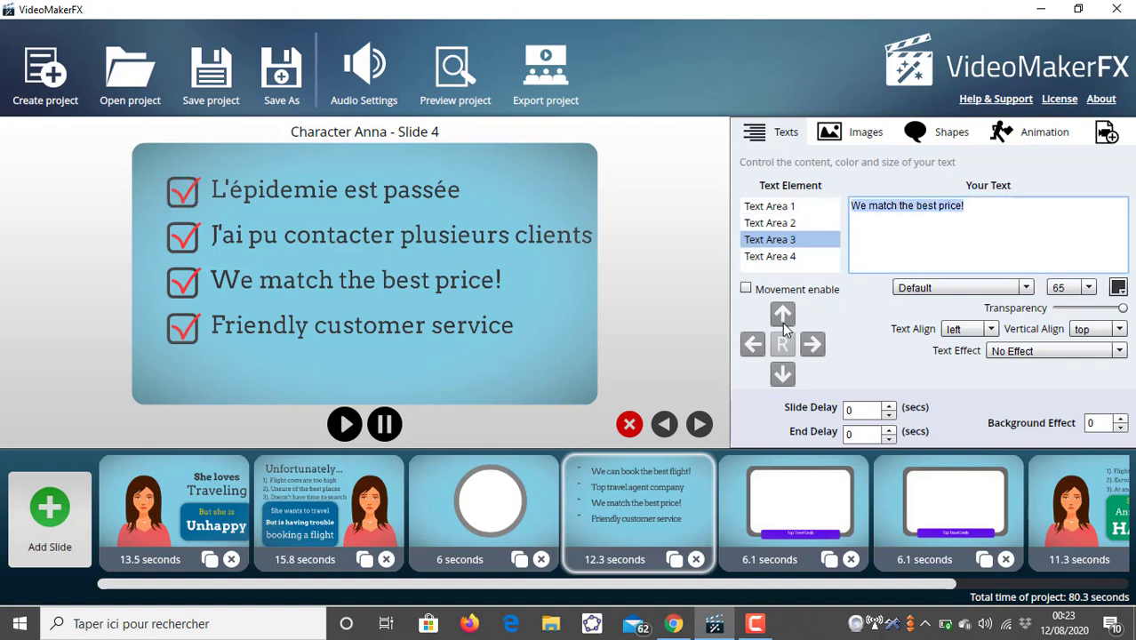
{"action": "type", "text": "J'a"}
{"action": "type", "text": "i "}
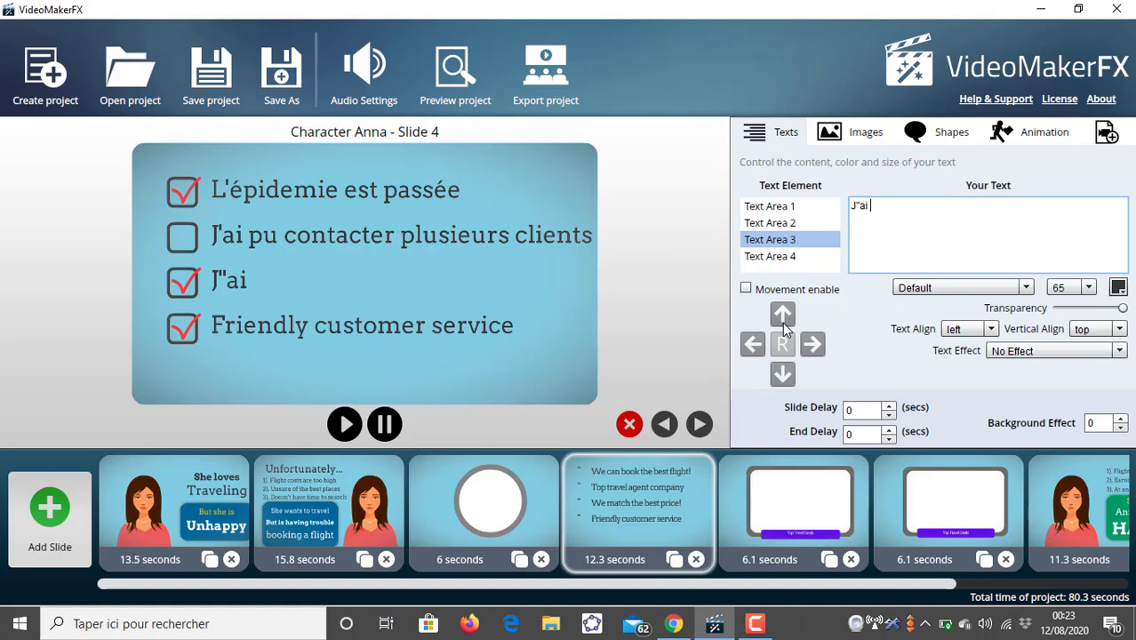
{"action": "type", "text": "augmen"}
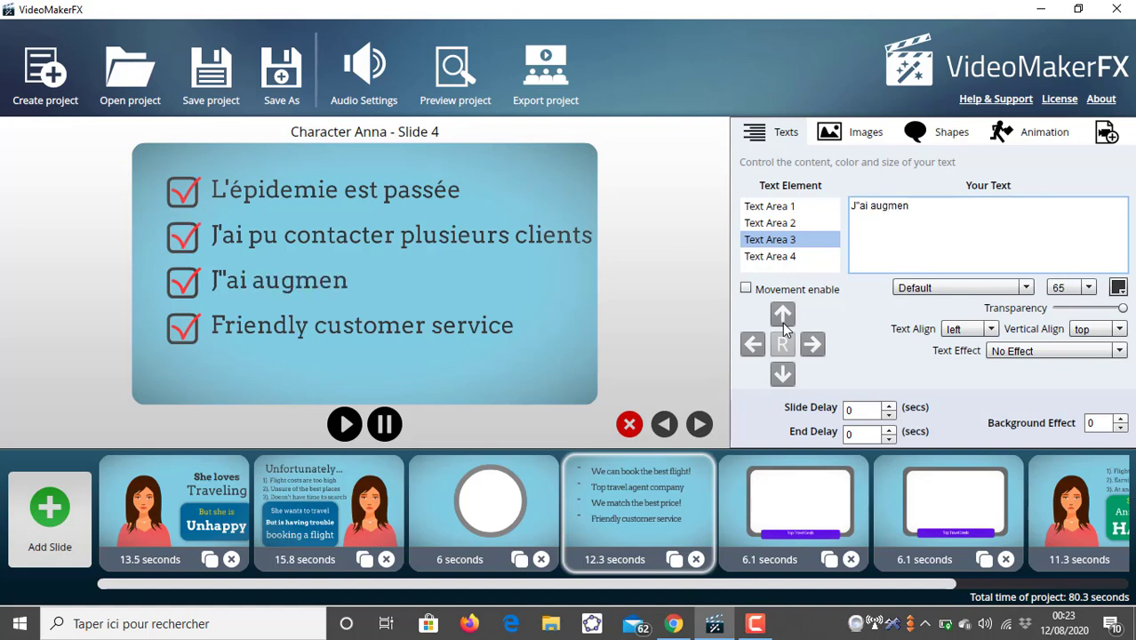
{"action": "type", "text": "té mon chif"}
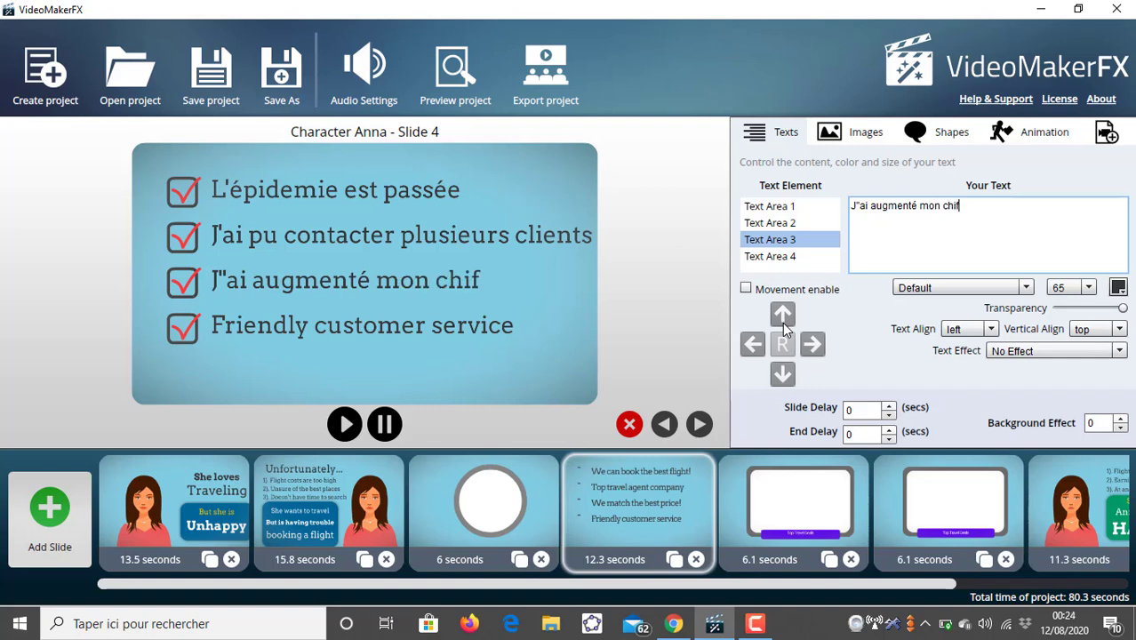
{"action": "type", "text": "fre d'affaire"}
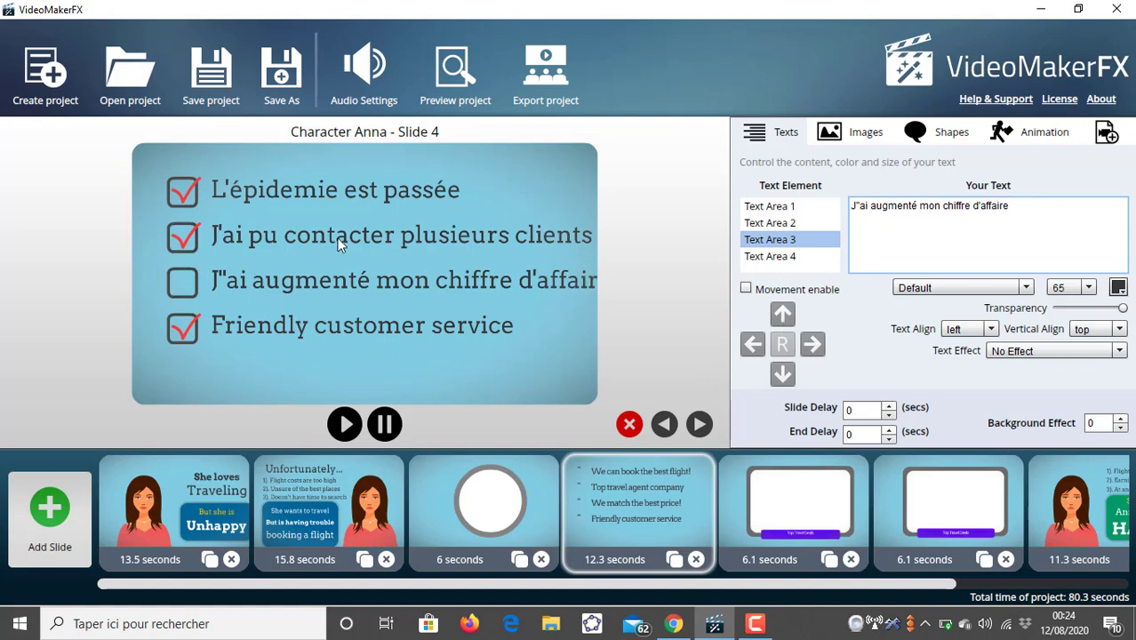
{"action": "left_click", "coordinate": [859, 208]}
{"action": "key", "text": "BackSpace"}
{"action": "type", "text": "'"}
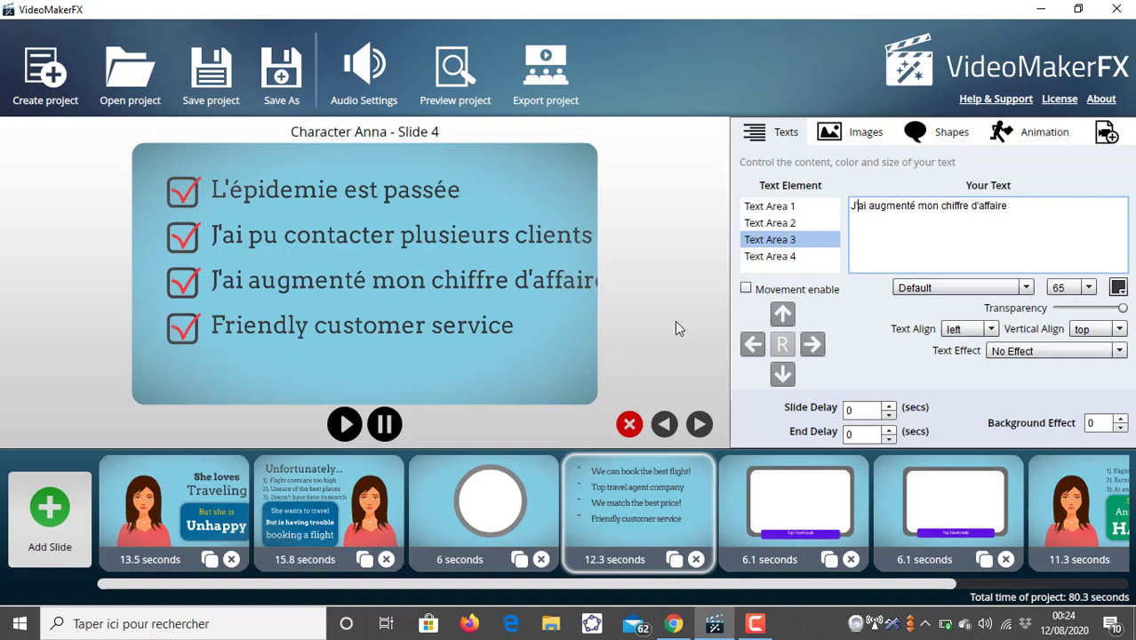
{"action": "left_click", "coordinate": [1088, 288]}
{"action": "left_click", "coordinate": [1066, 308]}
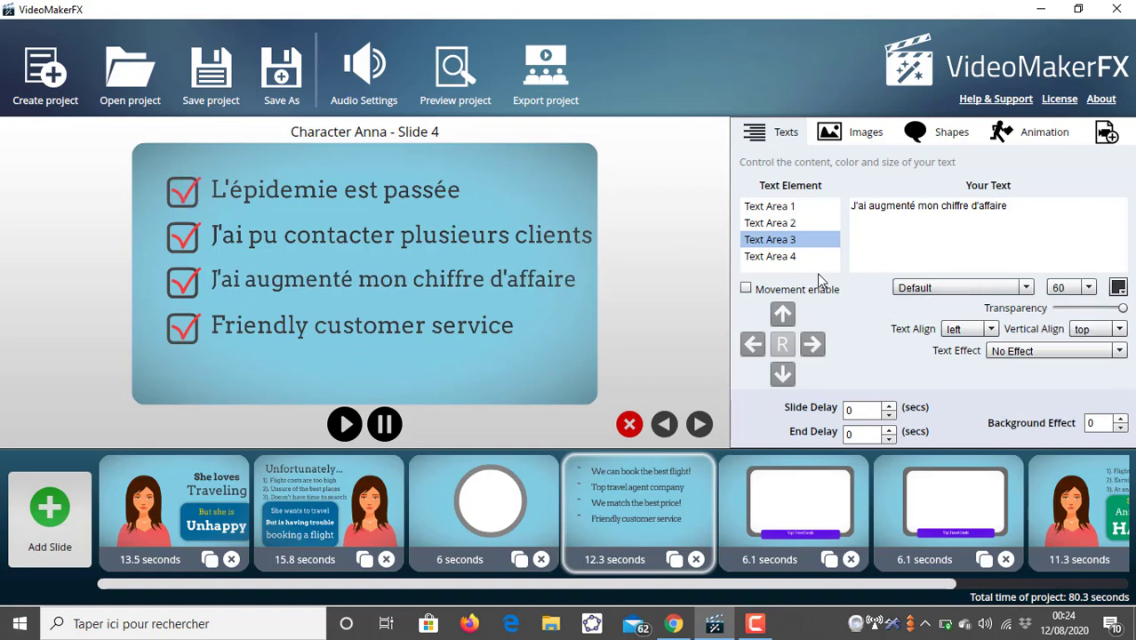
- Replace Text Area 4's text with "Et j'ai découvert un nouveau logiciel"
{"action": "left_click", "coordinate": [770, 256]}
{"action": "double_click", "coordinate": [911, 205]}
{"action": "triple_click", "coordinate": [911, 205]}
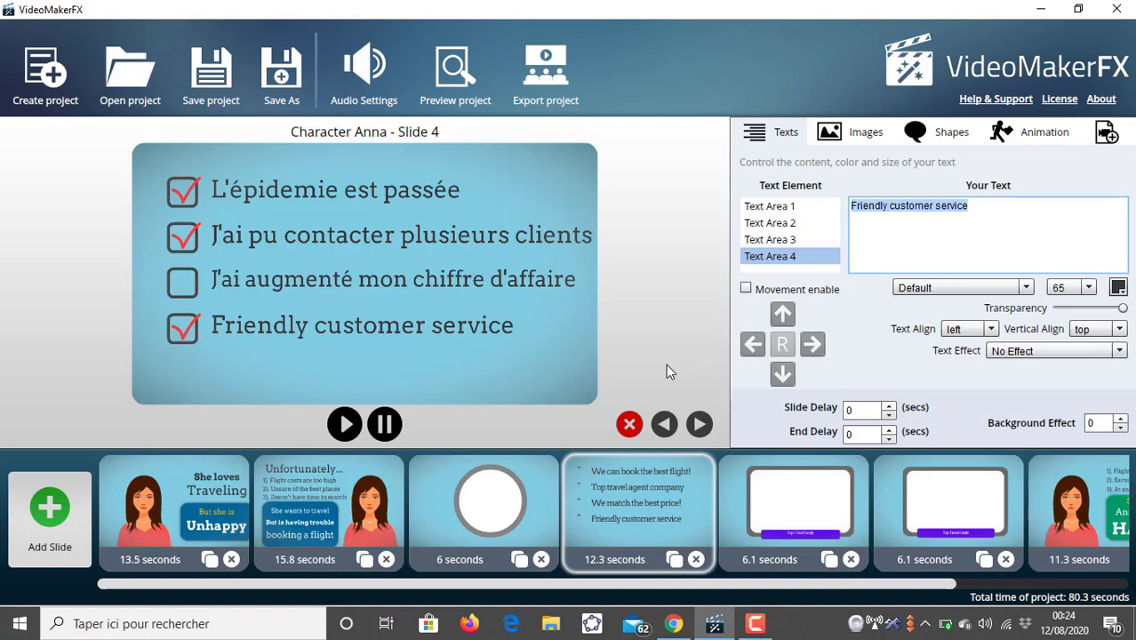
{"action": "type", "text": "Et j"}
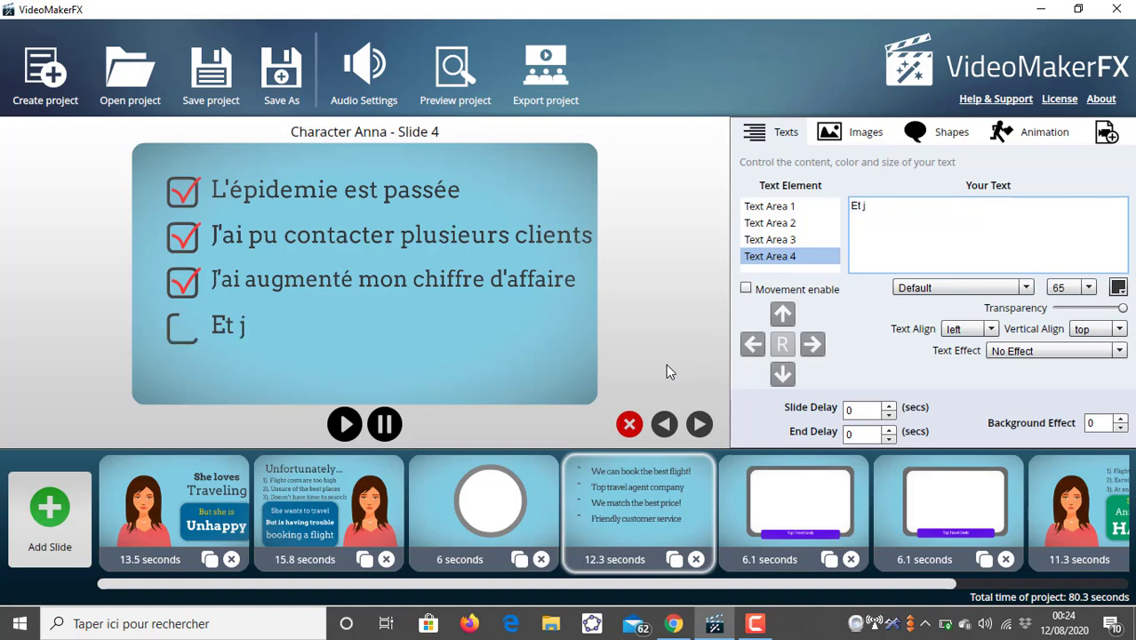
{"action": "type", "text": "'ai déc"}
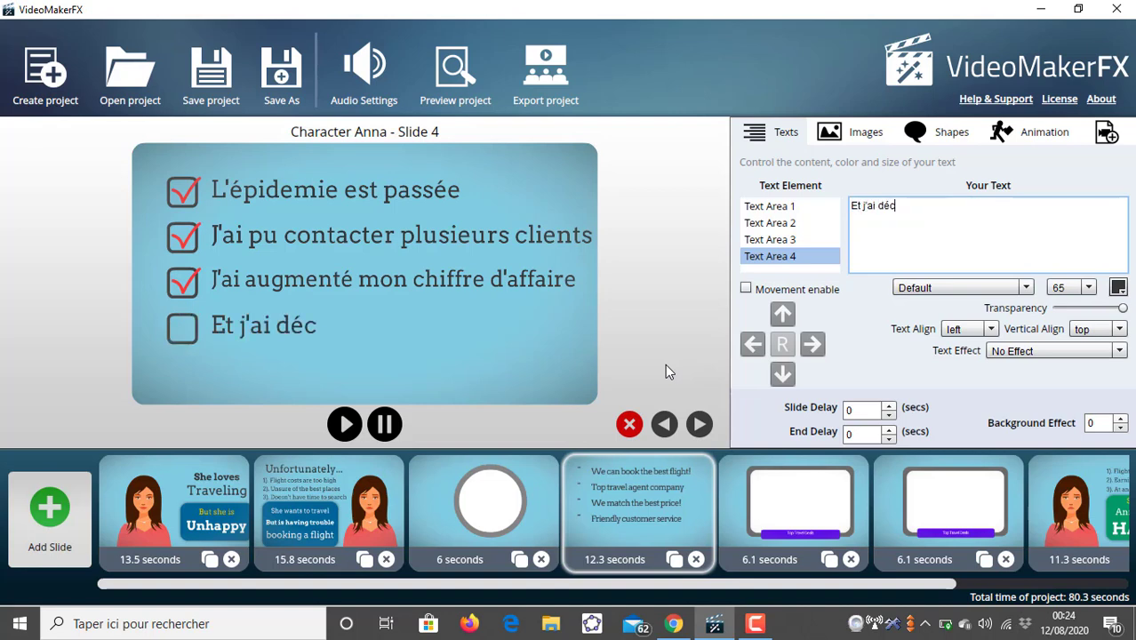
{"action": "type", "text": "ouverte"}
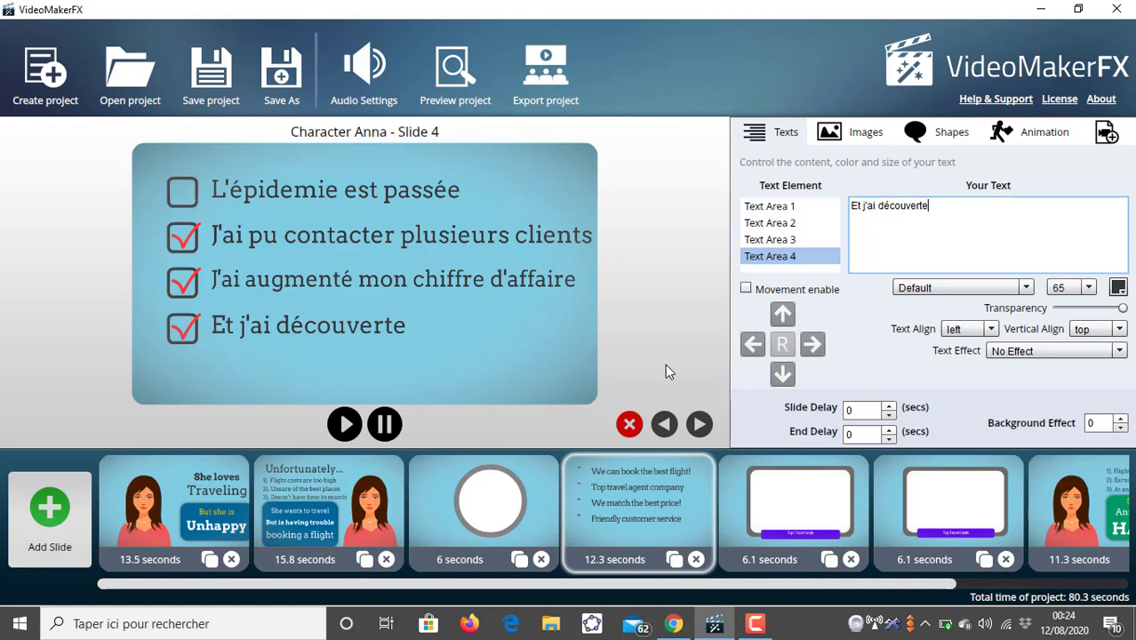
{"action": "key", "text": "BackSpace"}
{"action": "type", "text": "une"}
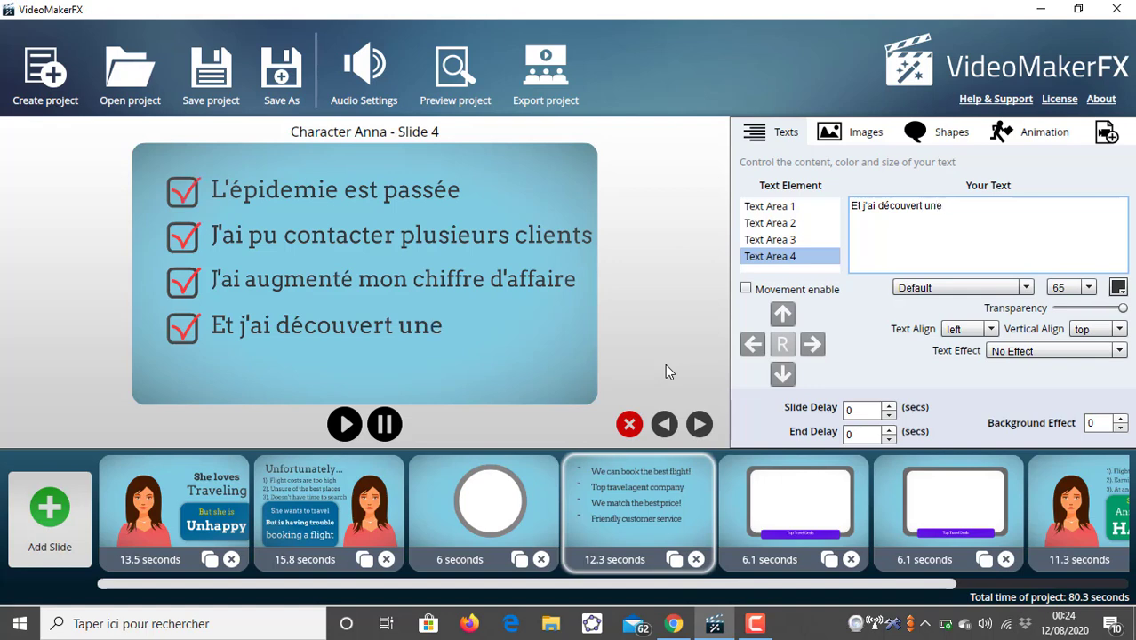
{"action": "type", "text": " nou"}
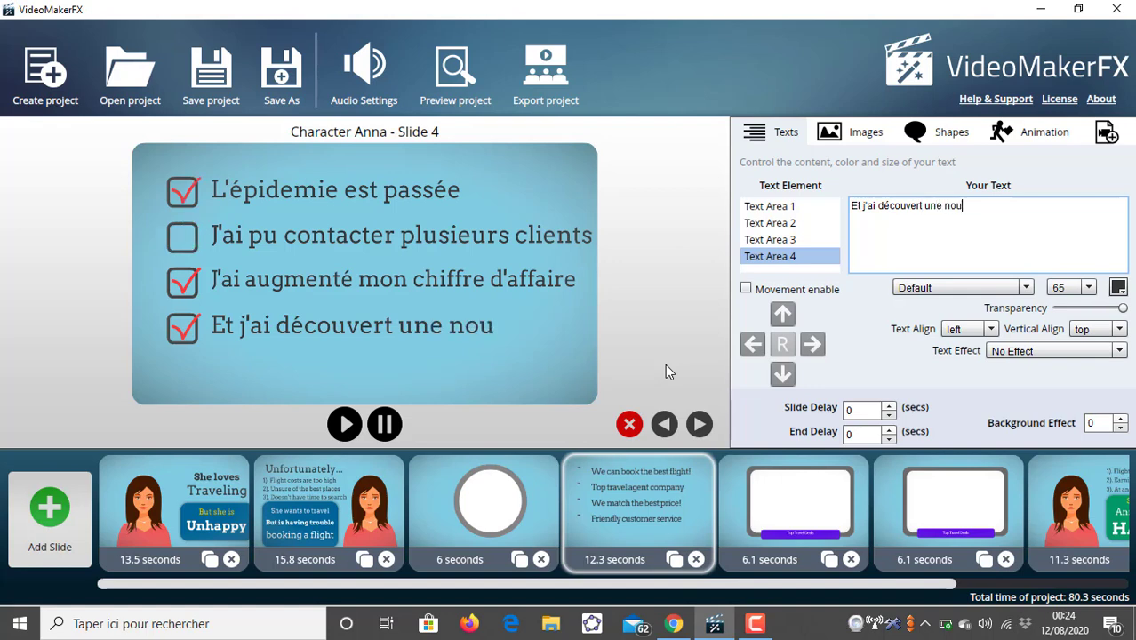
{"action": "type", "text": "velle stra"}
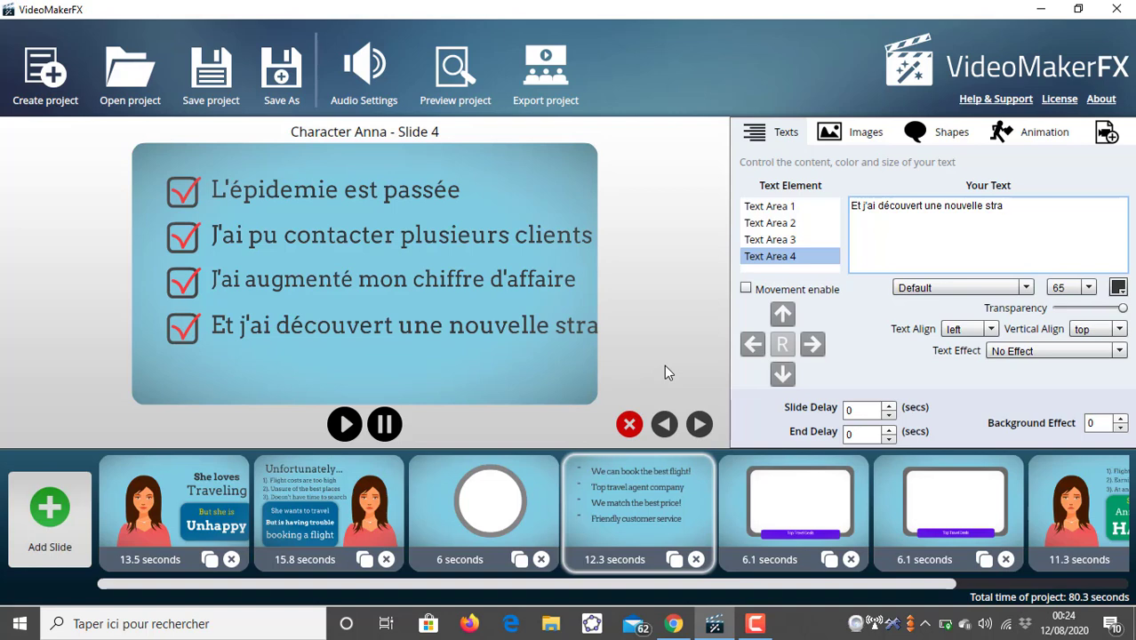
{"action": "key", "text": "BackSpace"}
{"action": "key", "text": "BackSpace"}
{"action": "key", "text": "BackSpace"}
{"action": "key", "text": "BackSpace"}
{"action": "key", "text": "BackSpace"}
{"action": "key", "text": "BackSpace"}
{"action": "key", "text": "BackSpace"}
{"action": "key", "text": "BackSpace"}
{"action": "key", "text": "BackSpace"}
{"action": "key", "text": "BackSpace"}
{"action": "key", "text": "BackSpace"}
{"action": "key", "text": "BackSpace"}
{"action": "key", "text": "BackSpace"}
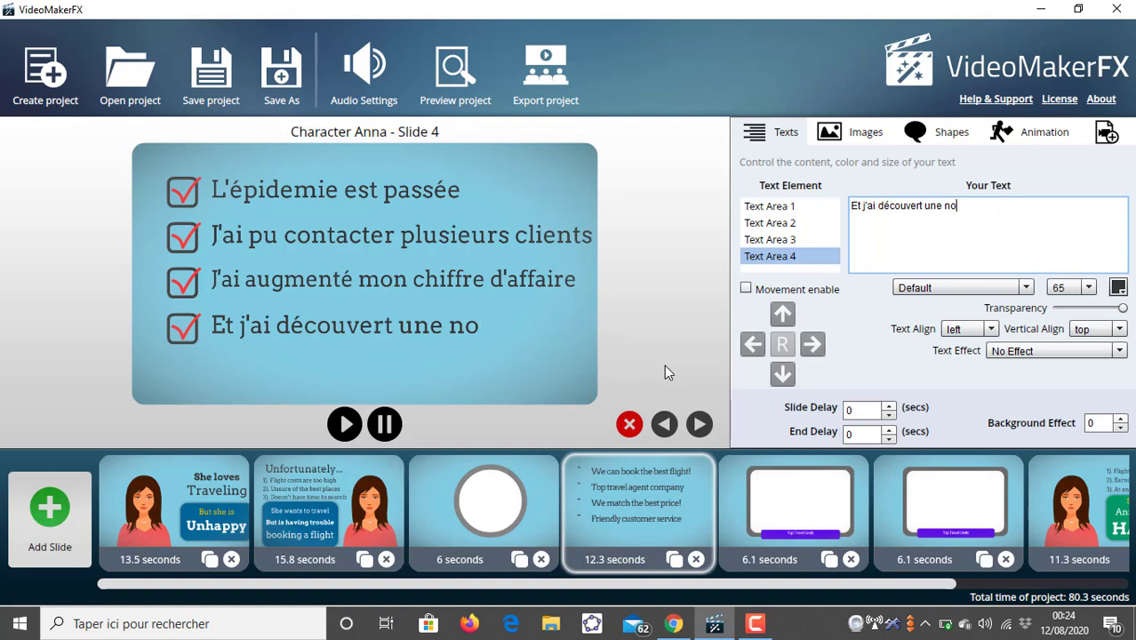
{"action": "key", "text": "BackSpace"}
{"action": "key", "text": "BackSpace"}
{"action": "type", "text": "nouveu"}
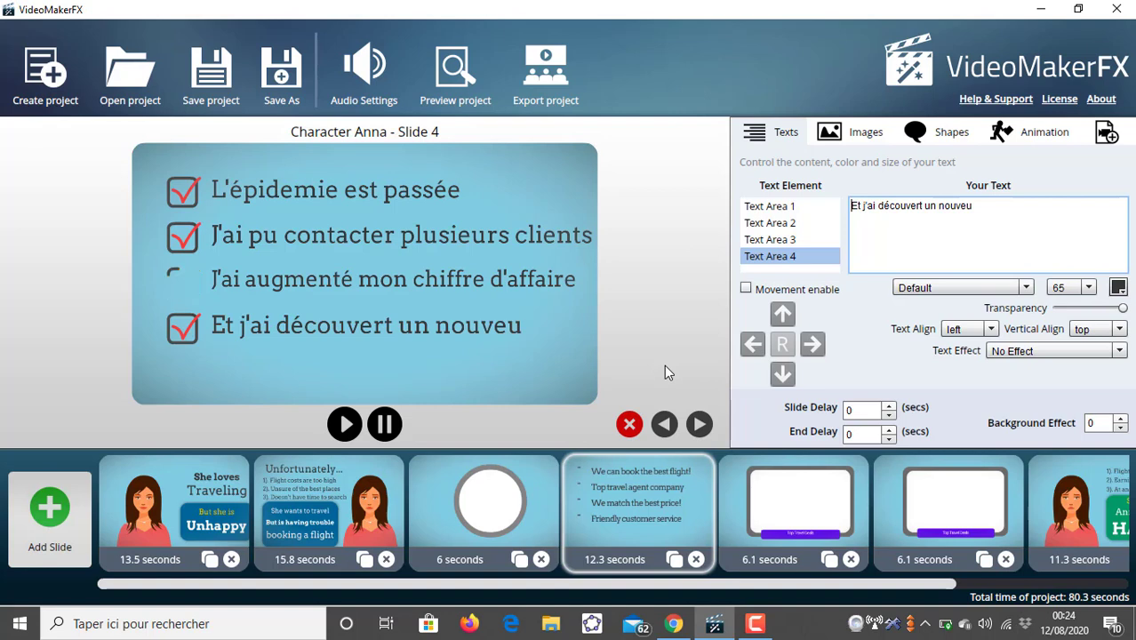
{"action": "left_click", "coordinate": [1027, 206]}
{"action": "key", "text": "BackSpace"}
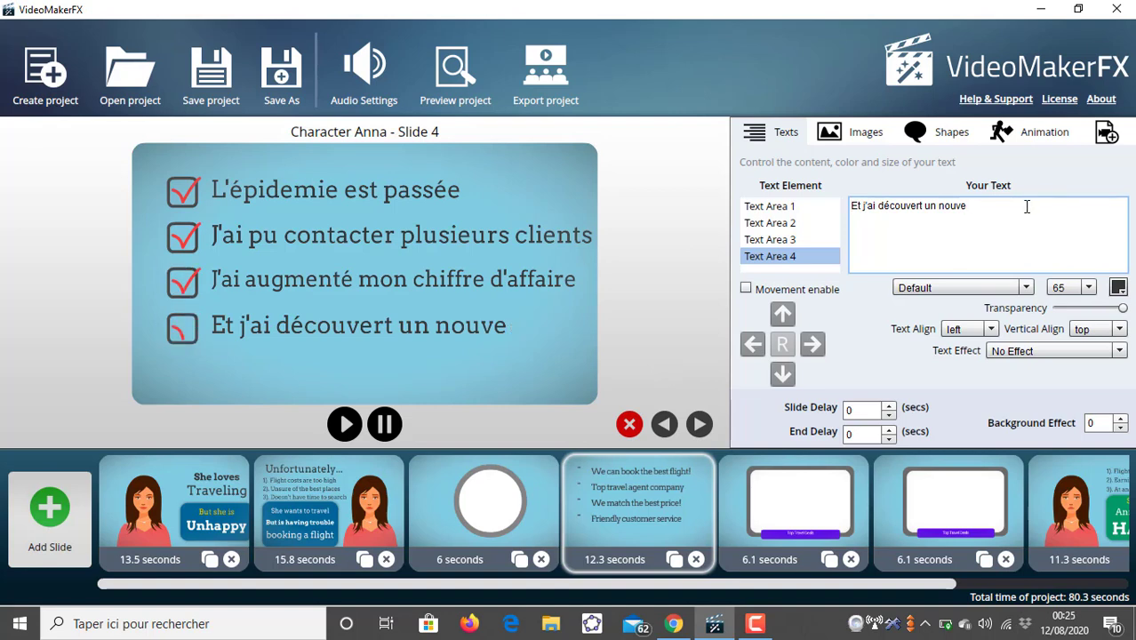
{"action": "type", "text": "au logi"}
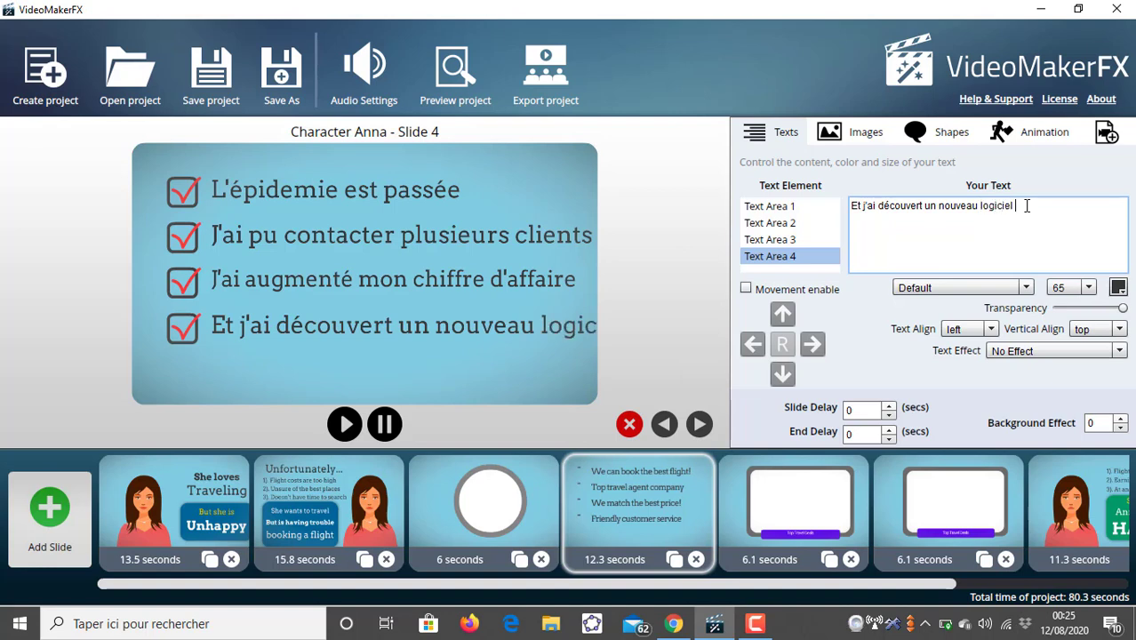
{"action": "type", "text": "ciel"}
- Complete Text Area 4's text as "Et j'ai découvert un nouveau logiciel", set its font size to 60, and play slide 4
{"action": "left_click", "coordinate": [1088, 287]}
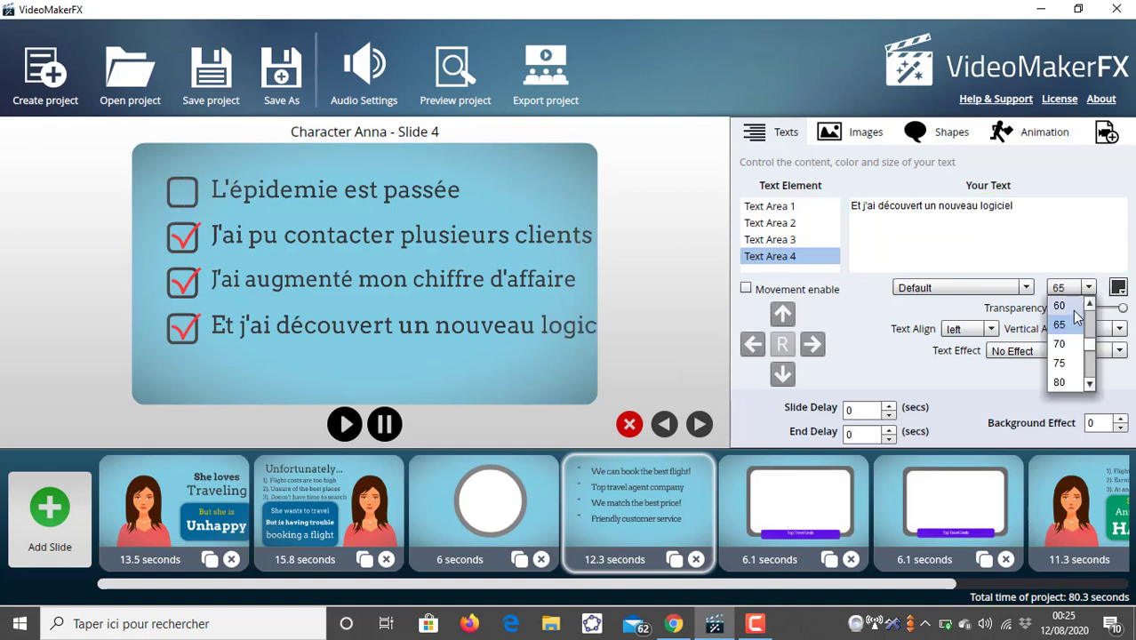
{"action": "scroll", "coordinate": [1075, 315], "scroll_direction": "up", "scroll_amount": 3}
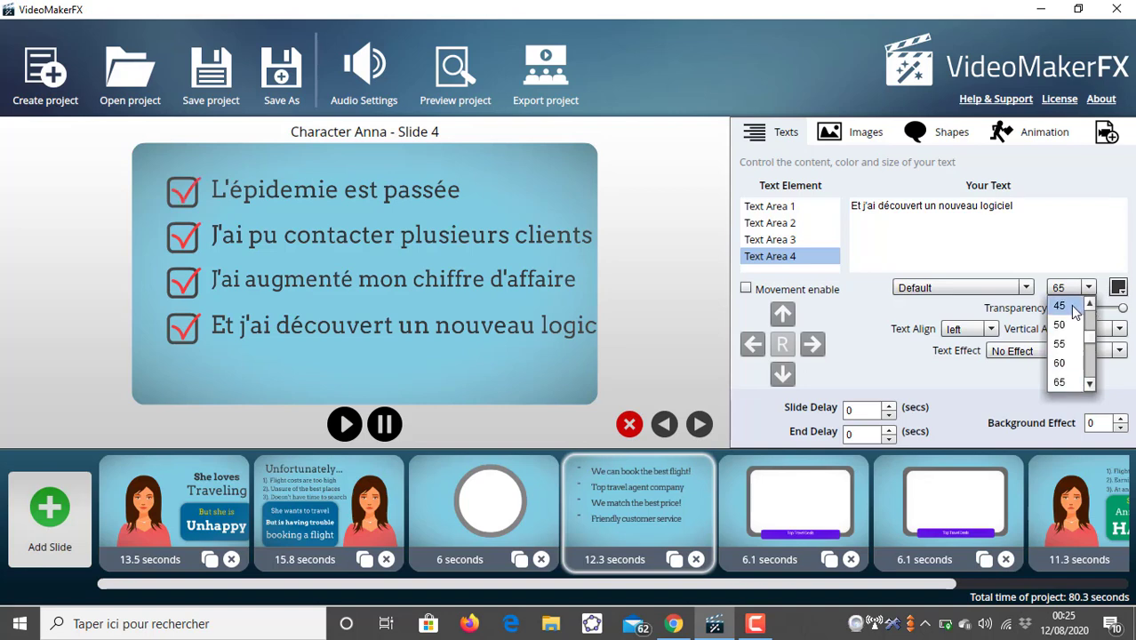
{"action": "left_click", "coordinate": [1074, 306]}
{"action": "left_click", "coordinate": [1071, 288]}
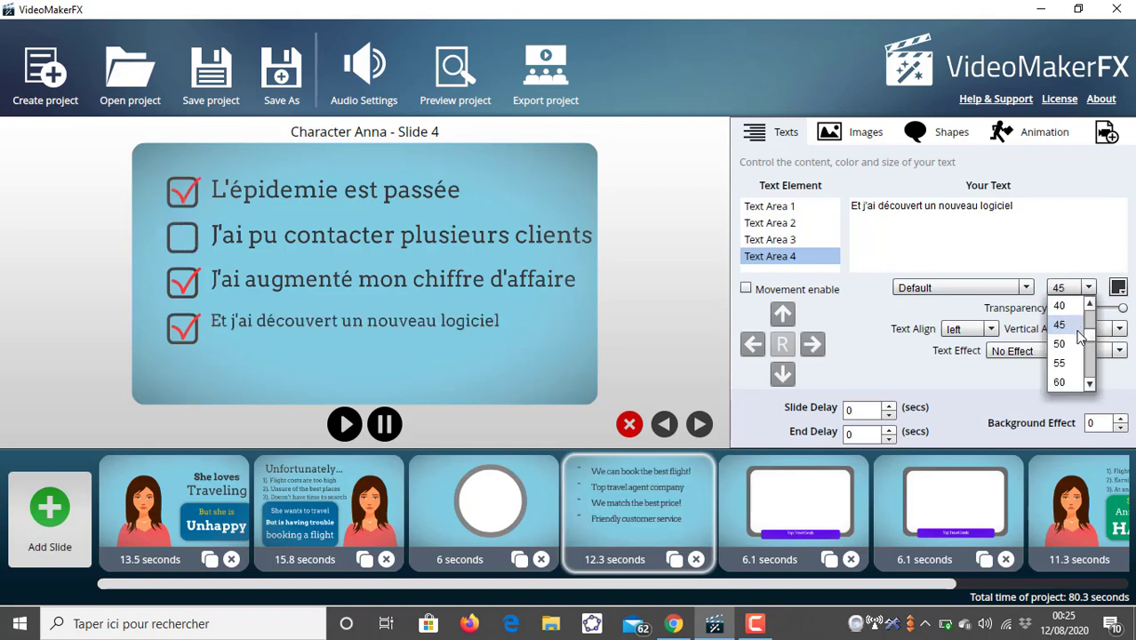
{"action": "left_click", "coordinate": [1077, 343]}
{"action": "left_click", "coordinate": [1086, 287]}
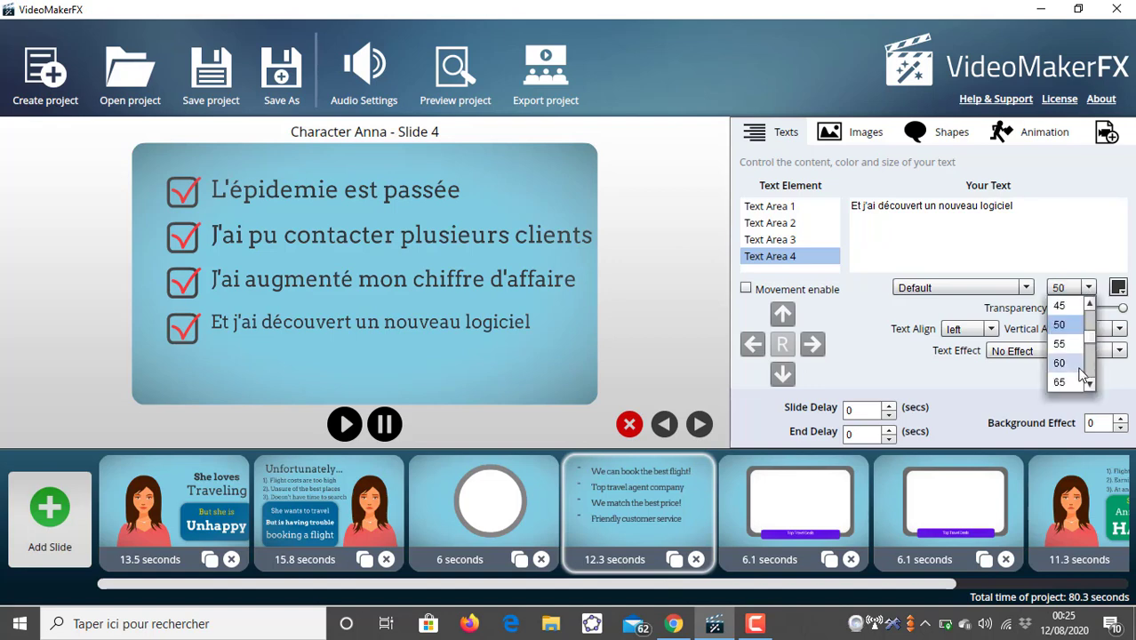
{"action": "left_click", "coordinate": [1072, 362]}
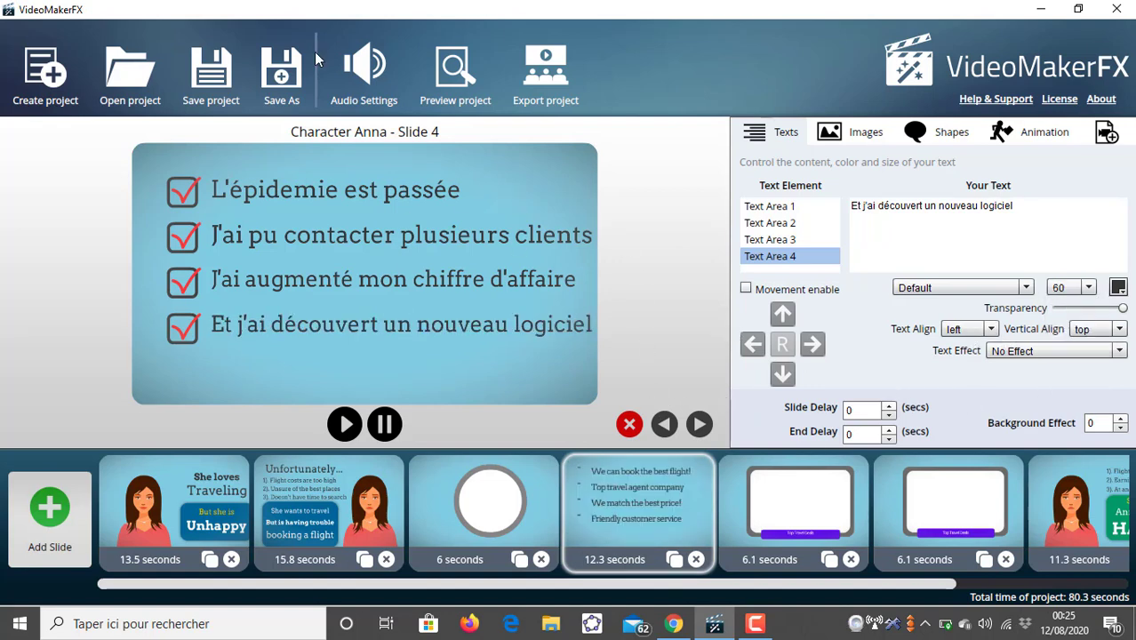
{"action": "left_click", "coordinate": [343, 425]}
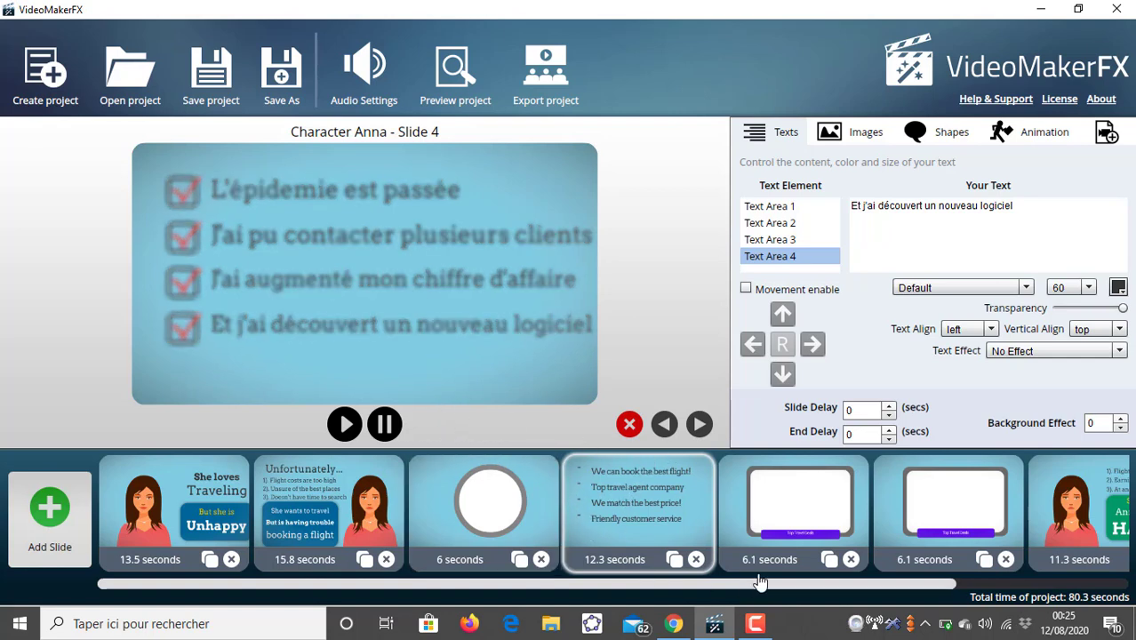
- Select slide 5a and browse the computer's Images folder for a picture, closing the dialog without choosing one
{"action": "left_click", "coordinate": [767, 515]}
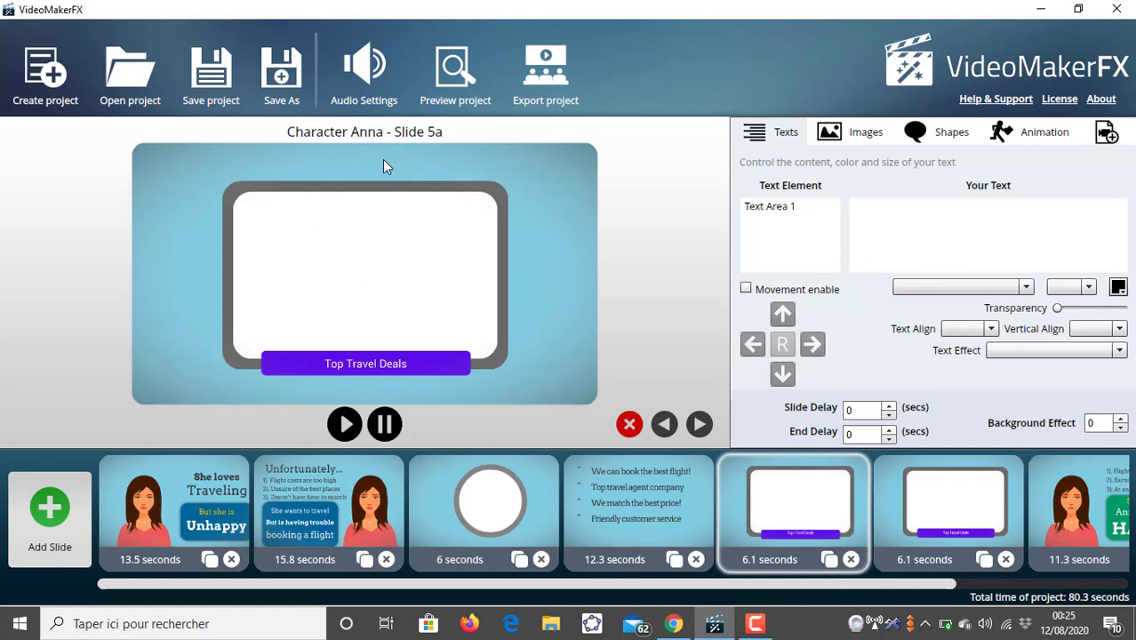
{"action": "left_click", "coordinate": [848, 140]}
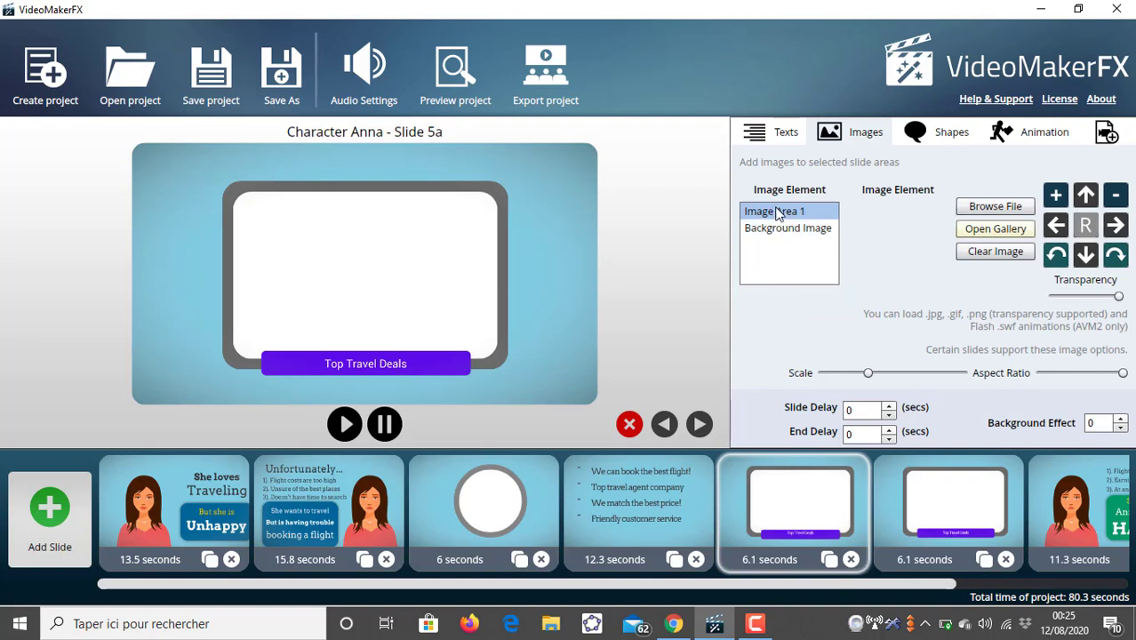
{"action": "left_click", "coordinate": [987, 207]}
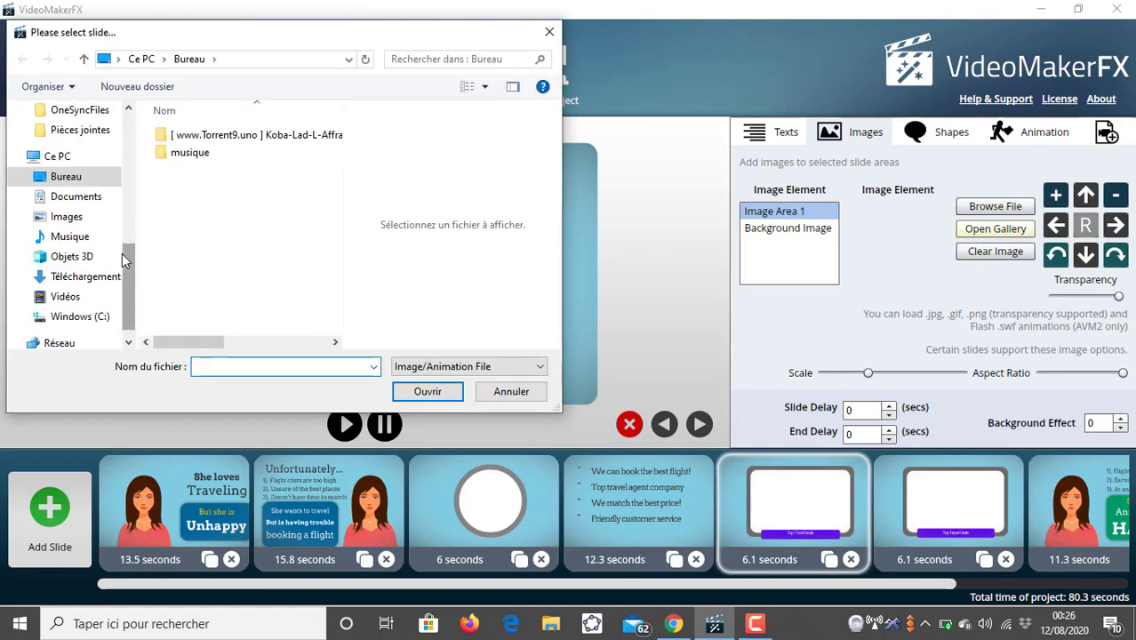
{"action": "left_click_drag", "start_coordinate": [127, 253], "coordinate": [121, 236]}
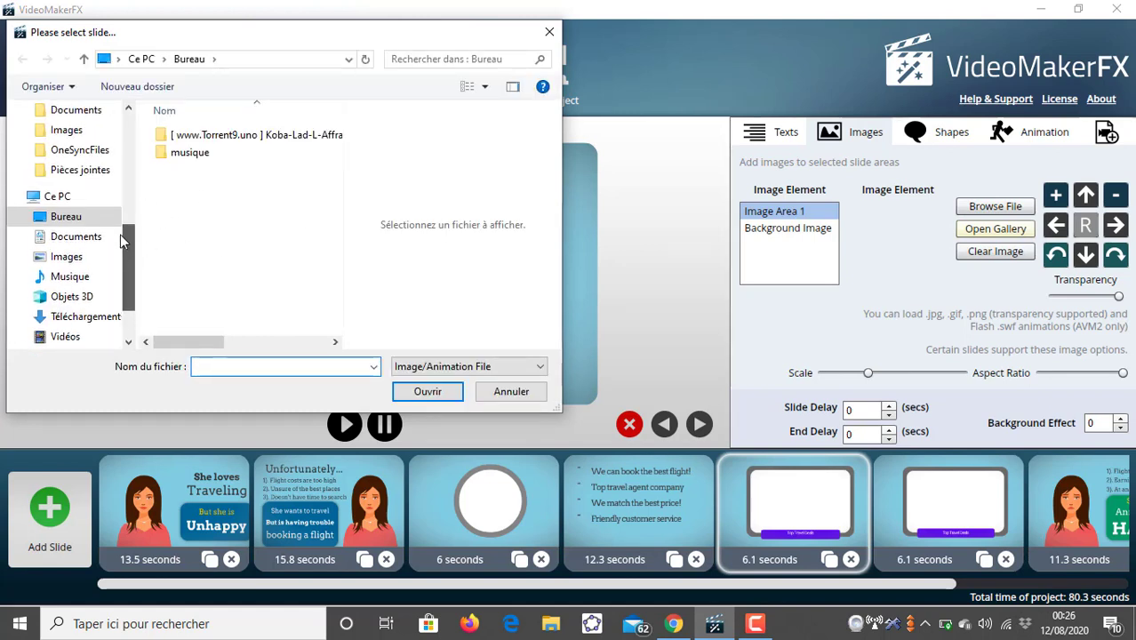
{"action": "left_click", "coordinate": [92, 256]}
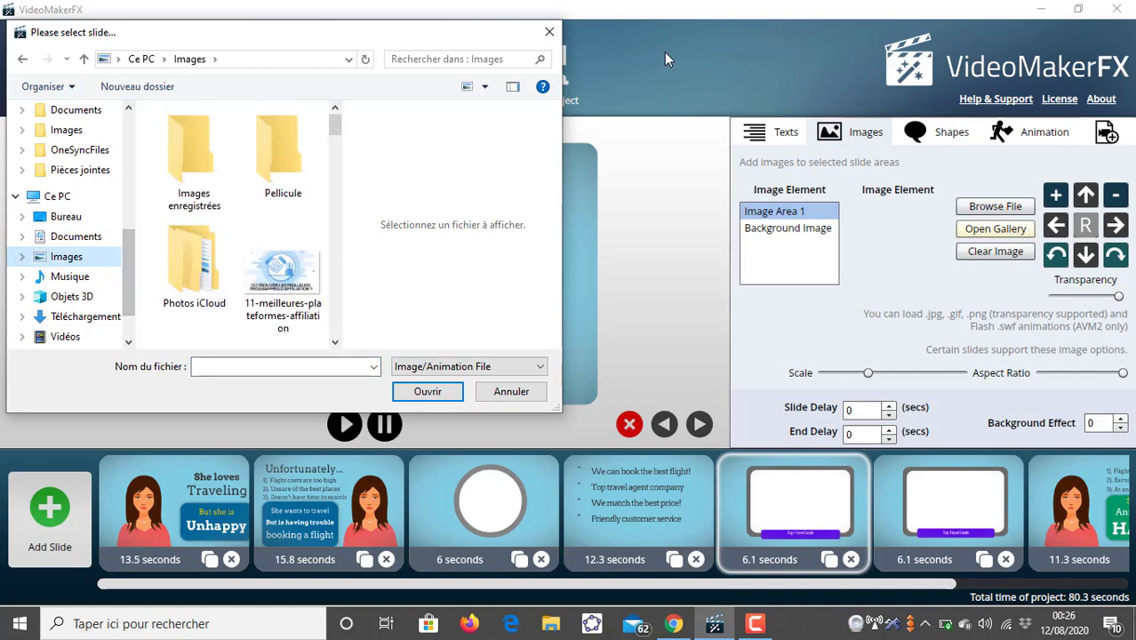
{"action": "left_click", "coordinate": [550, 33]}
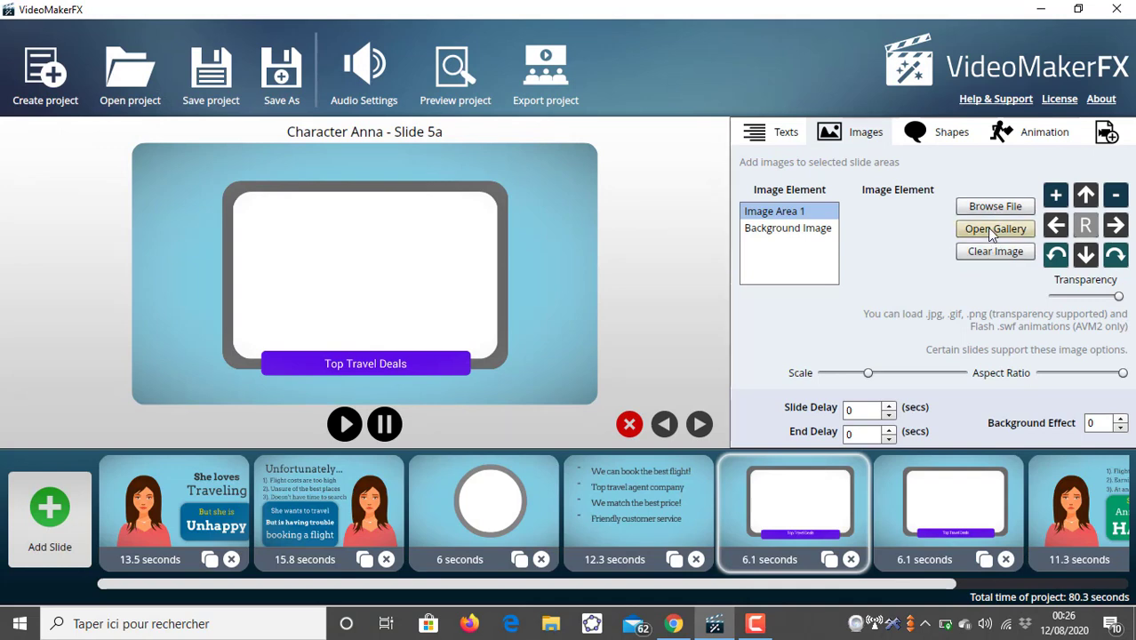
- Fill Image Area 1 with Crumpled-Paper.jpg from the gallery's Backgrounds - Pattern category
{"action": "left_click", "coordinate": [988, 229]}
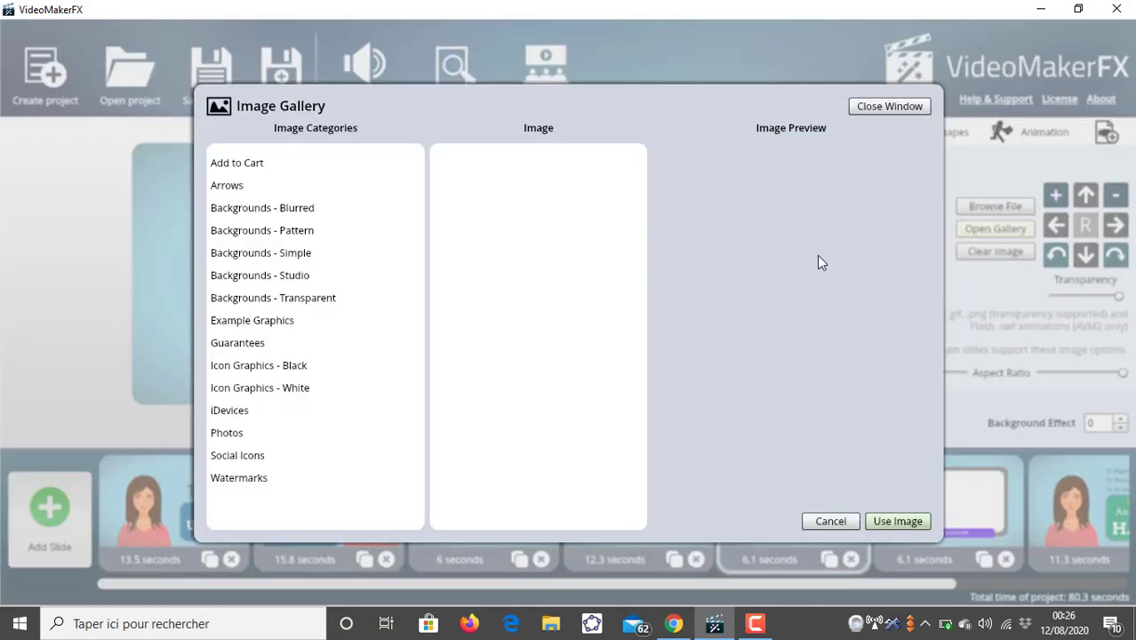
{"action": "left_click", "coordinate": [296, 228]}
{"action": "left_click", "coordinate": [471, 167]}
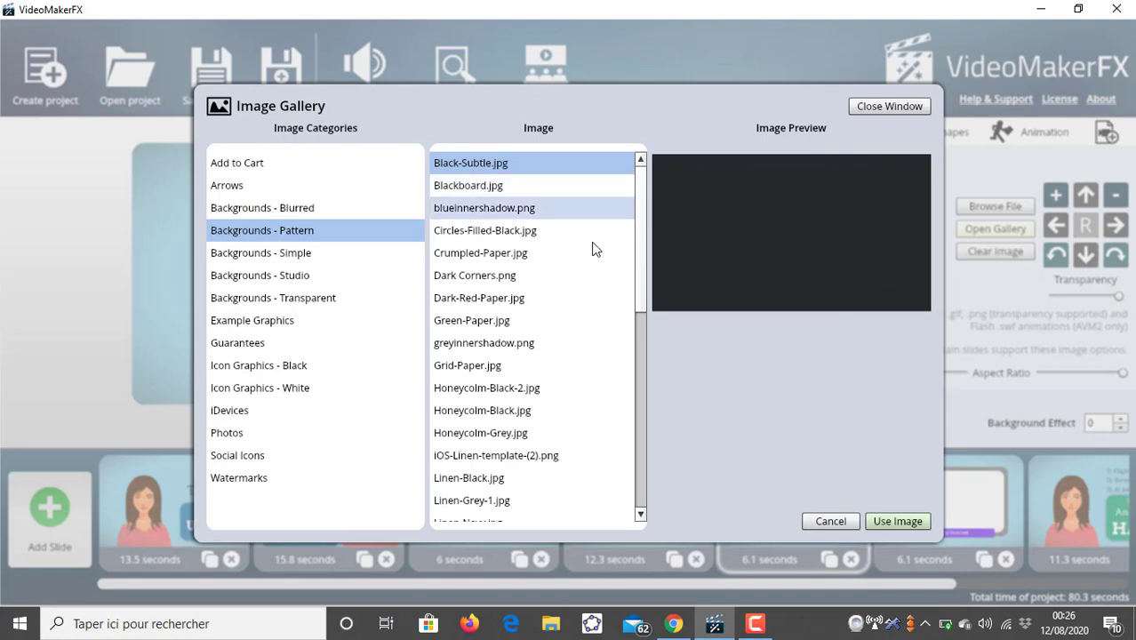
{"action": "left_click", "coordinate": [526, 212]}
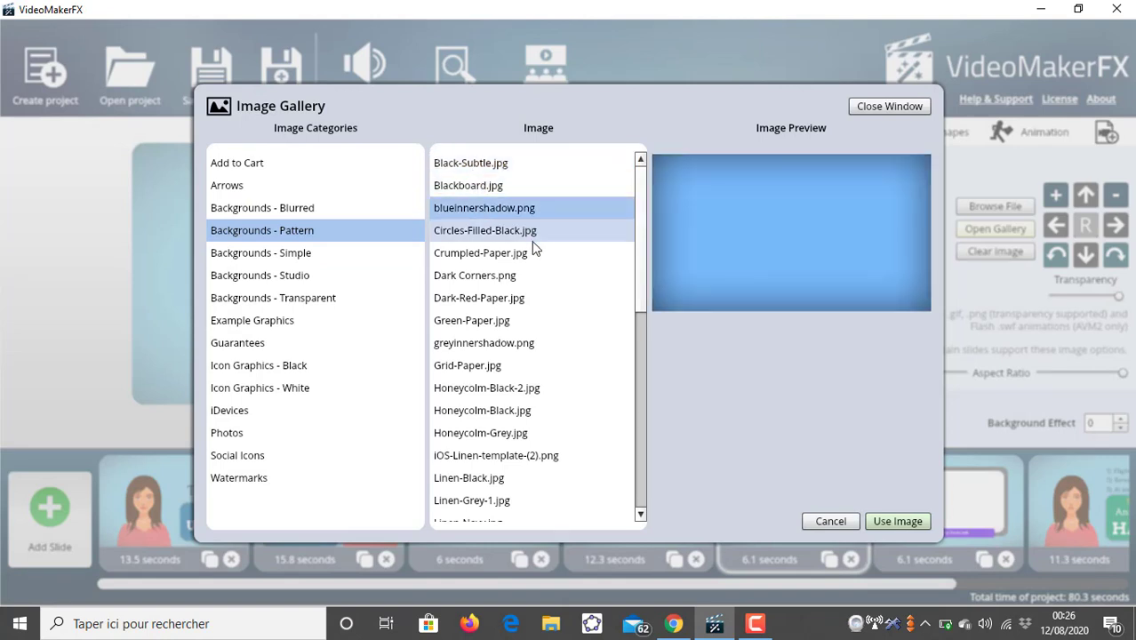
{"action": "left_click", "coordinate": [531, 240]}
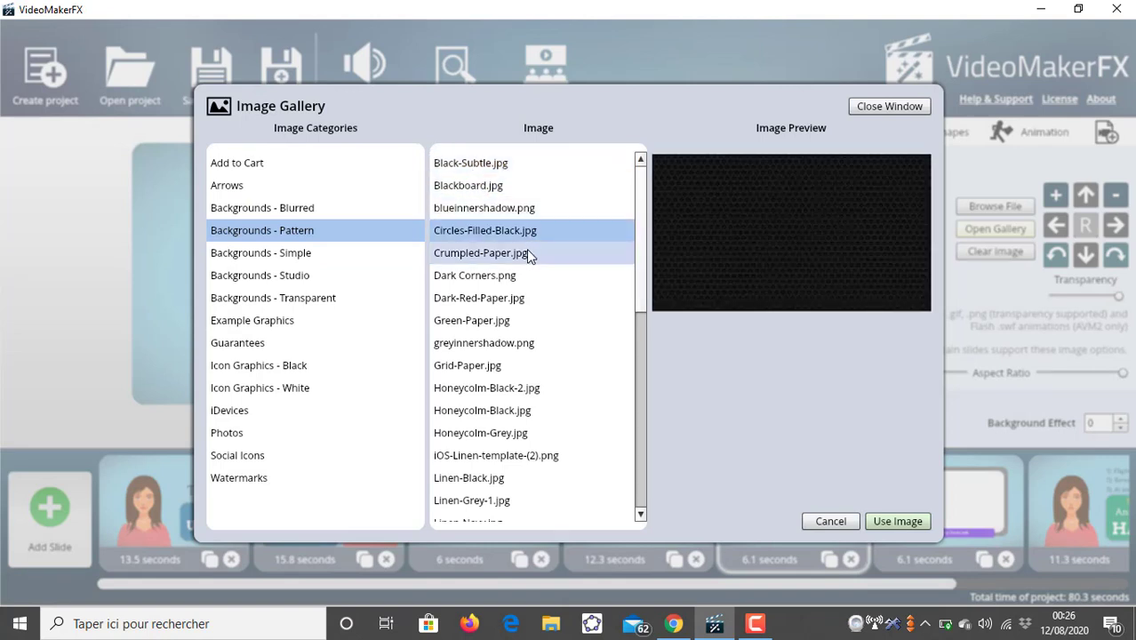
{"action": "left_click", "coordinate": [526, 249]}
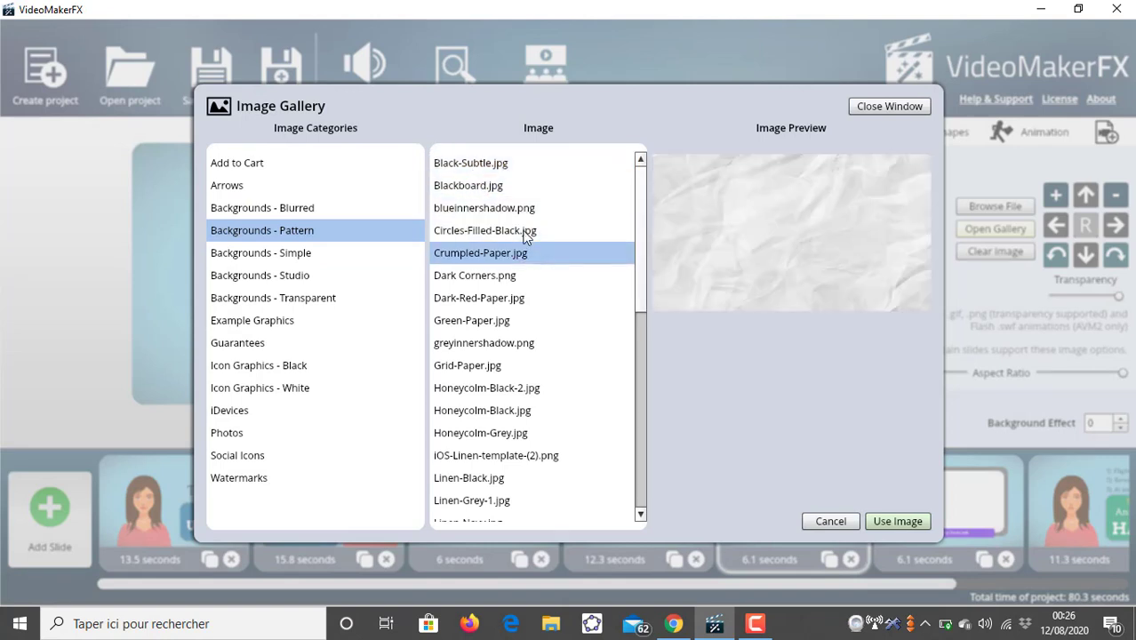
{"action": "left_click", "coordinate": [896, 521]}
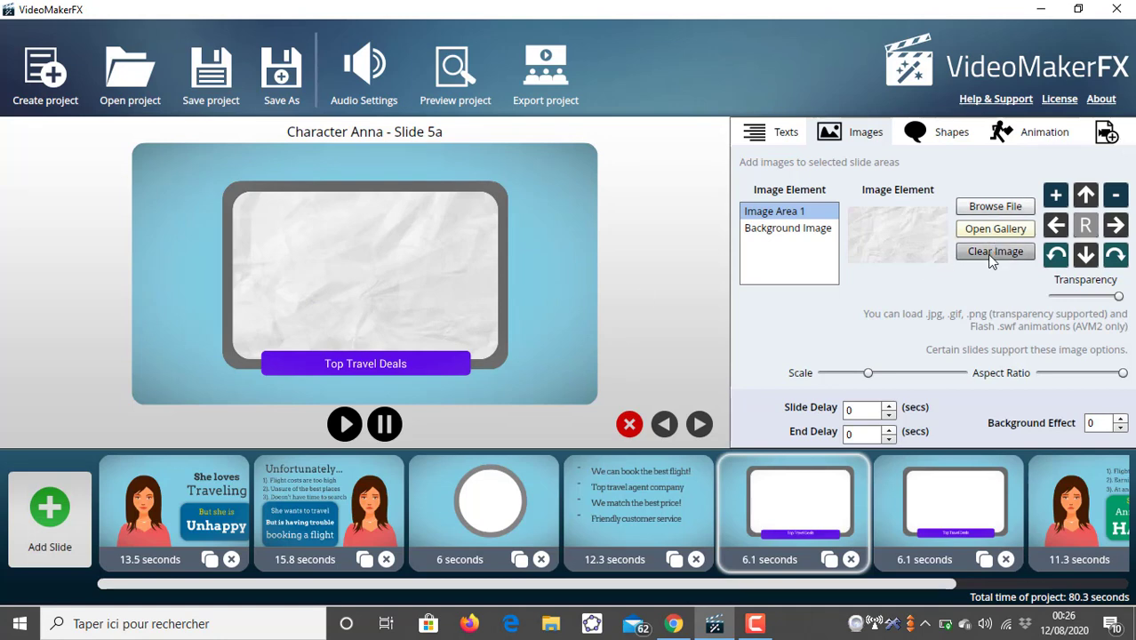
- Set slide 5a's background image to Crumpled-Paper.jpg from the gallery's Backgrounds - Pattern category
{"action": "left_click", "coordinate": [788, 227]}
{"action": "left_click", "coordinate": [996, 229]}
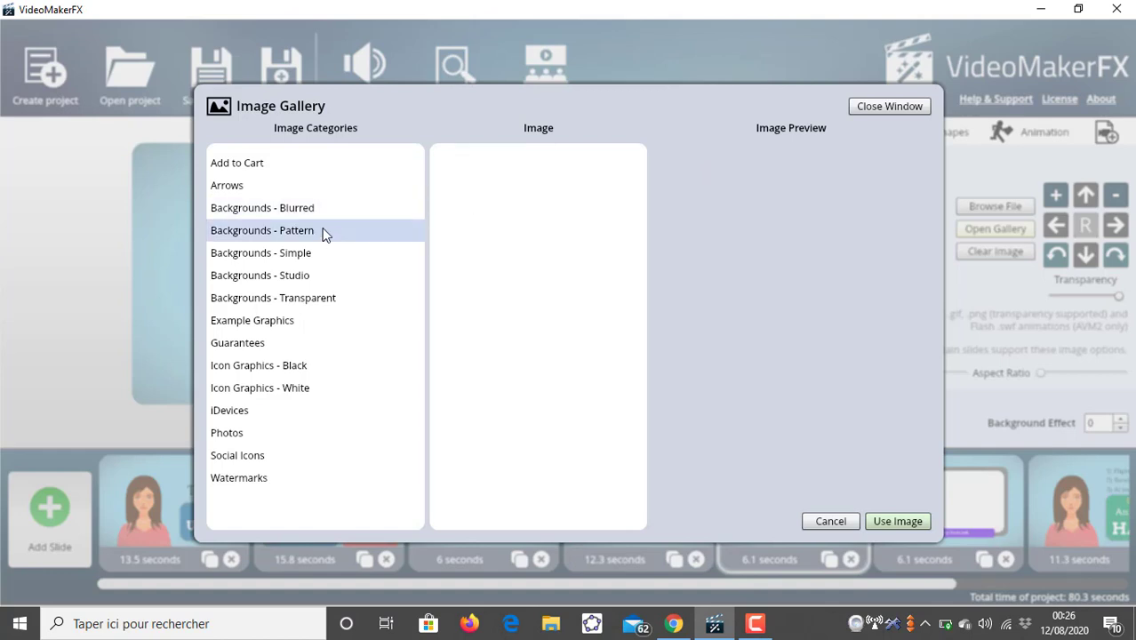
{"action": "left_click", "coordinate": [391, 240]}
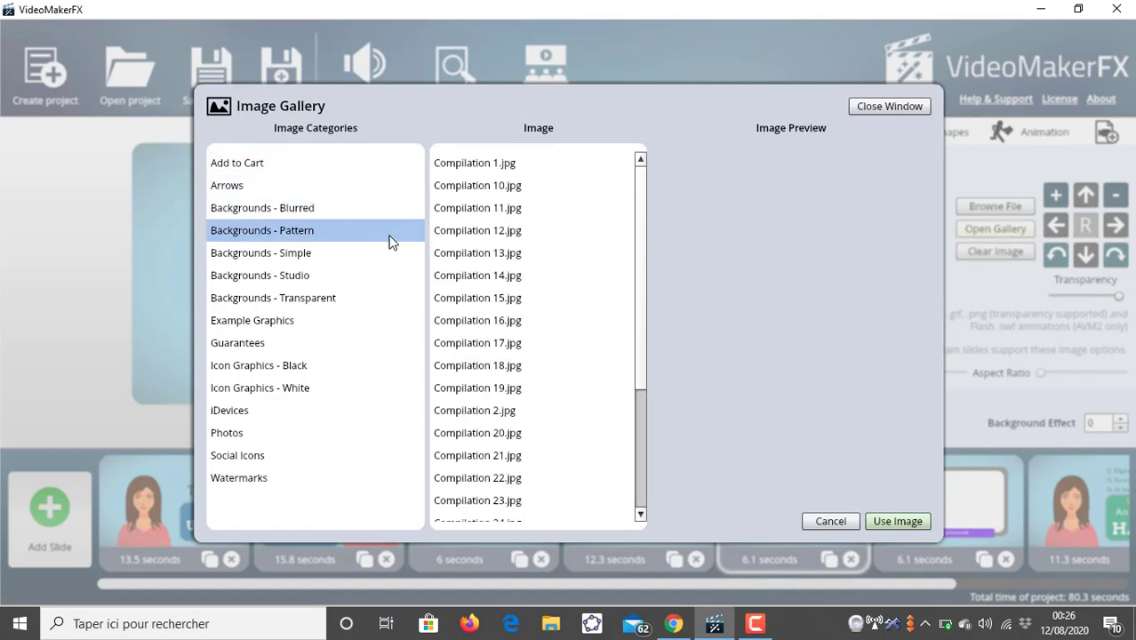
{"action": "left_click", "coordinate": [516, 166]}
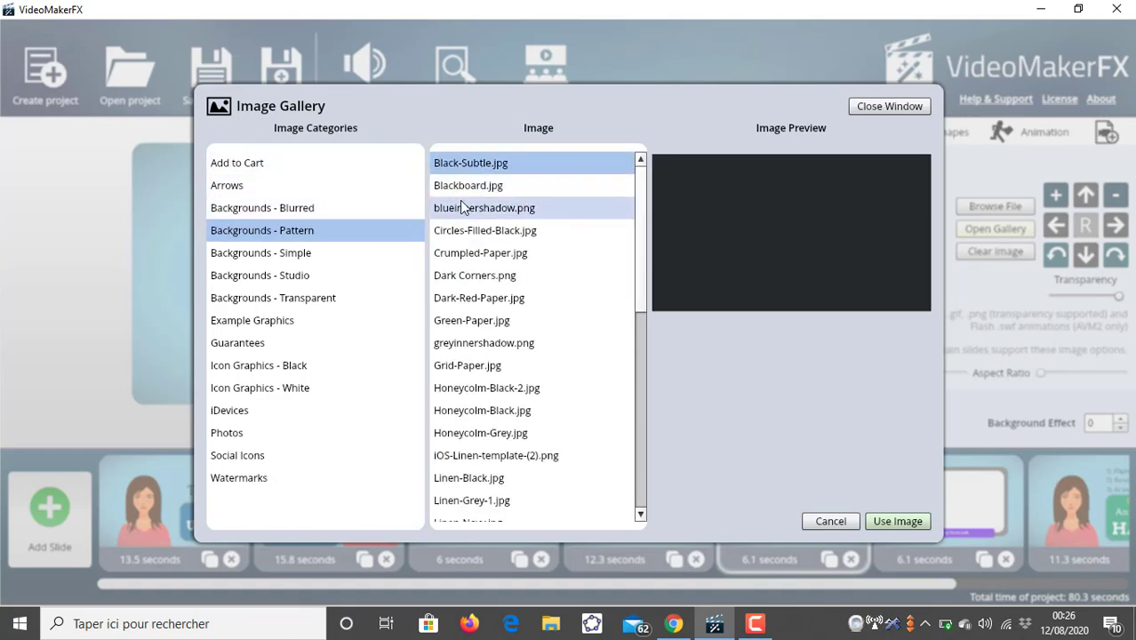
{"action": "left_click", "coordinate": [462, 192]}
{"action": "left_click", "coordinate": [477, 213]}
{"action": "left_click", "coordinate": [485, 234]}
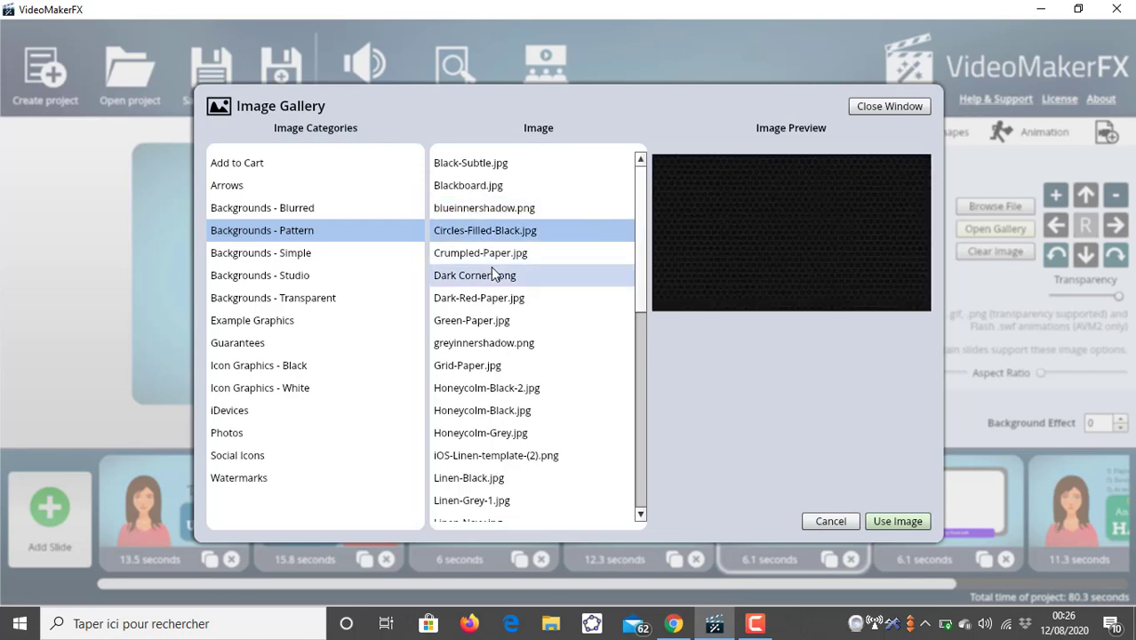
{"action": "left_click", "coordinate": [495, 275]}
{"action": "left_click", "coordinate": [489, 252]}
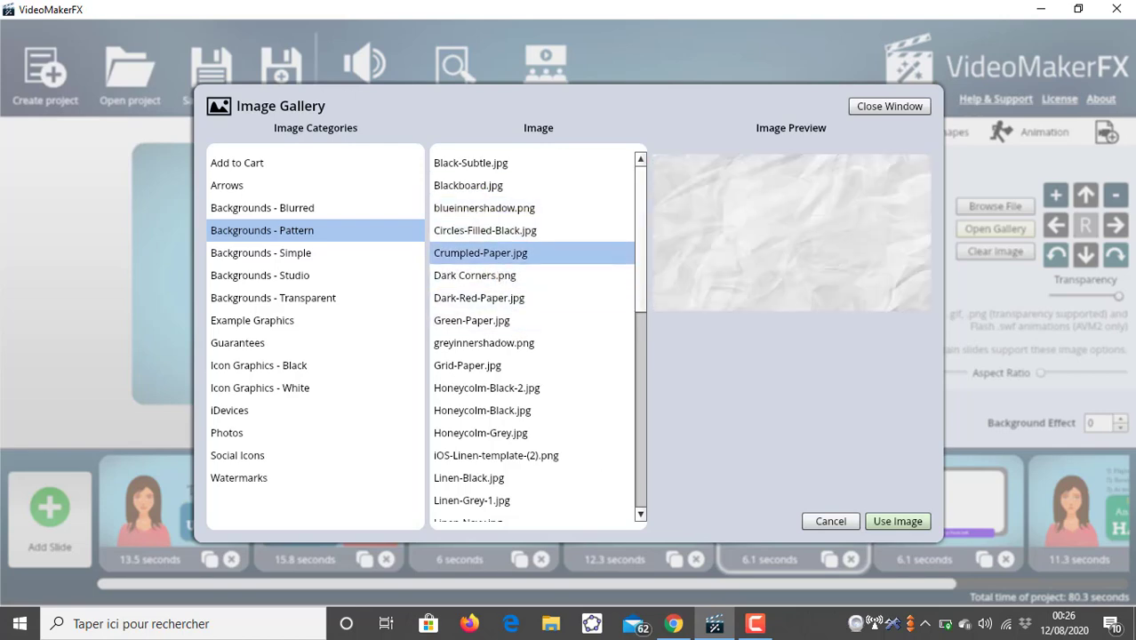
{"action": "left_click", "coordinate": [885, 519]}
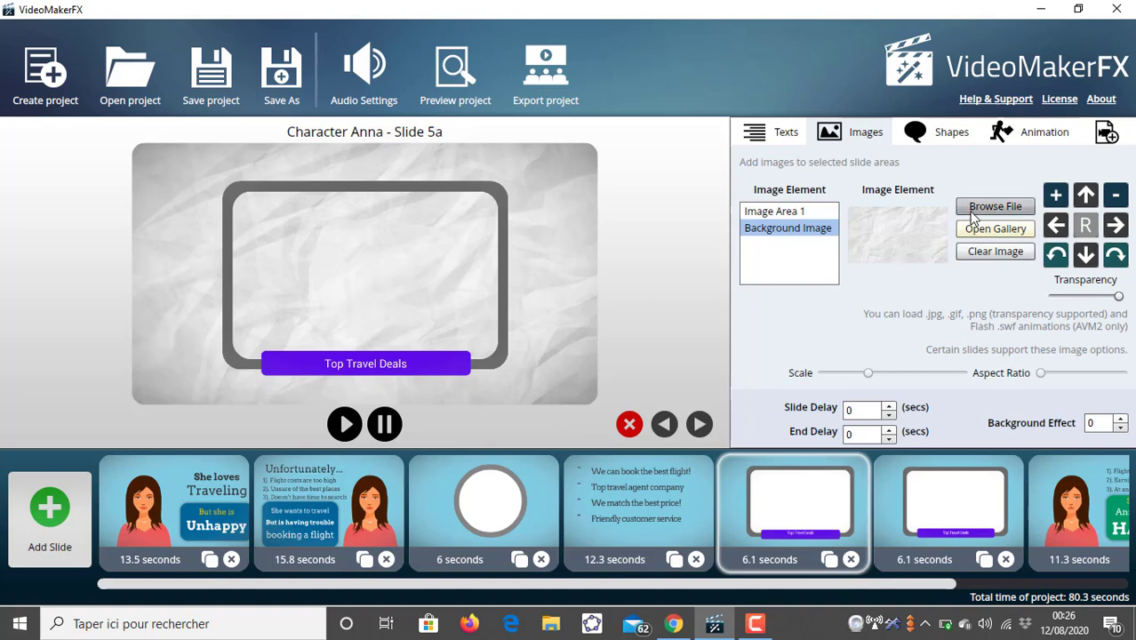
- Replace Image Area 1's picture with greyinnershadow.png from the gallery's Backgrounds - Pattern category
{"action": "left_click", "coordinate": [794, 213]}
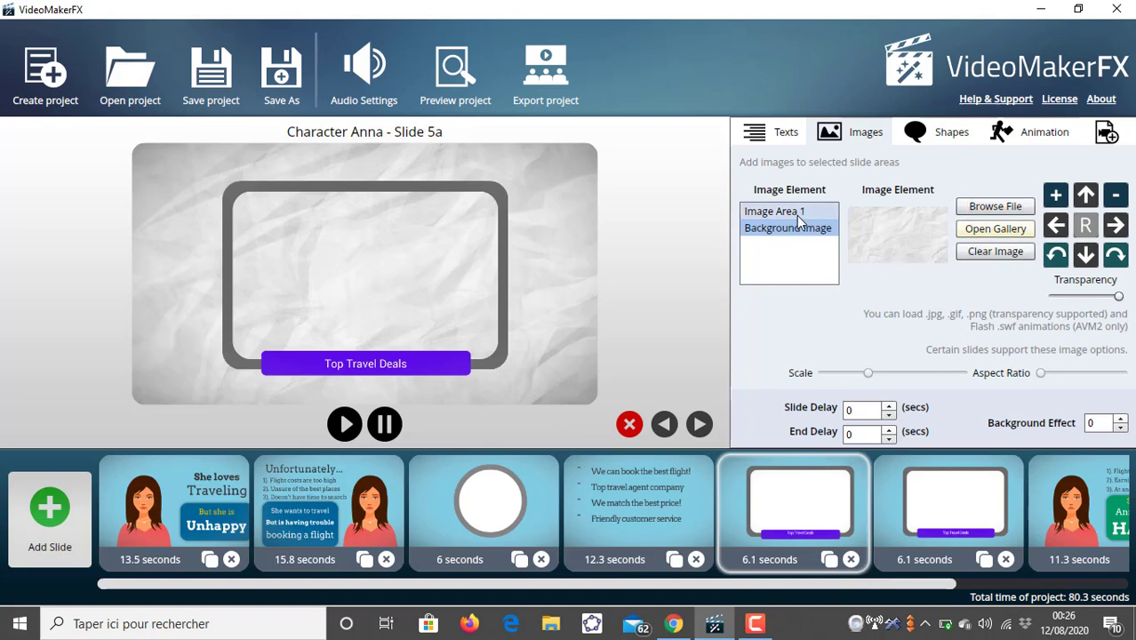
{"action": "left_click", "coordinate": [979, 229]}
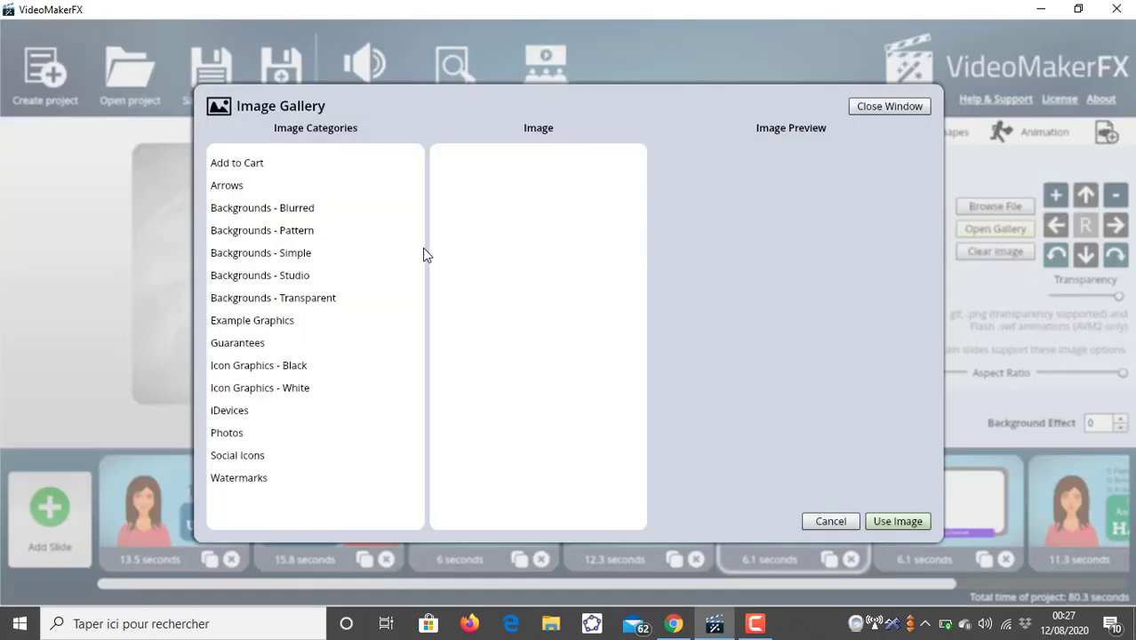
{"action": "left_click", "coordinate": [282, 228]}
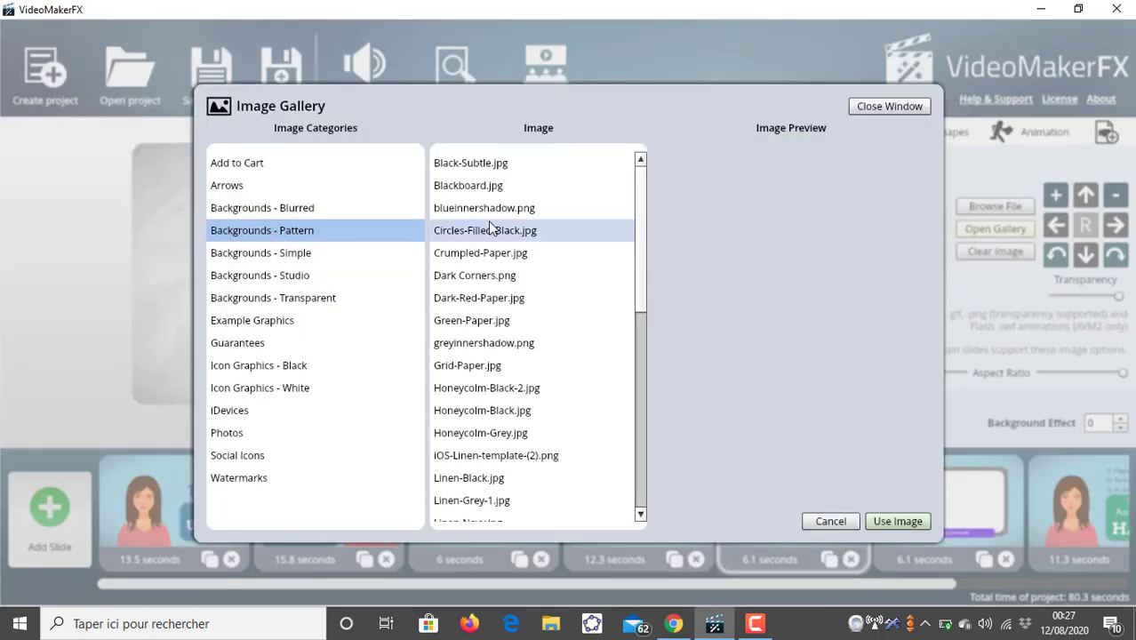
{"action": "left_click", "coordinate": [489, 211]}
{"action": "left_click", "coordinate": [526, 254]}
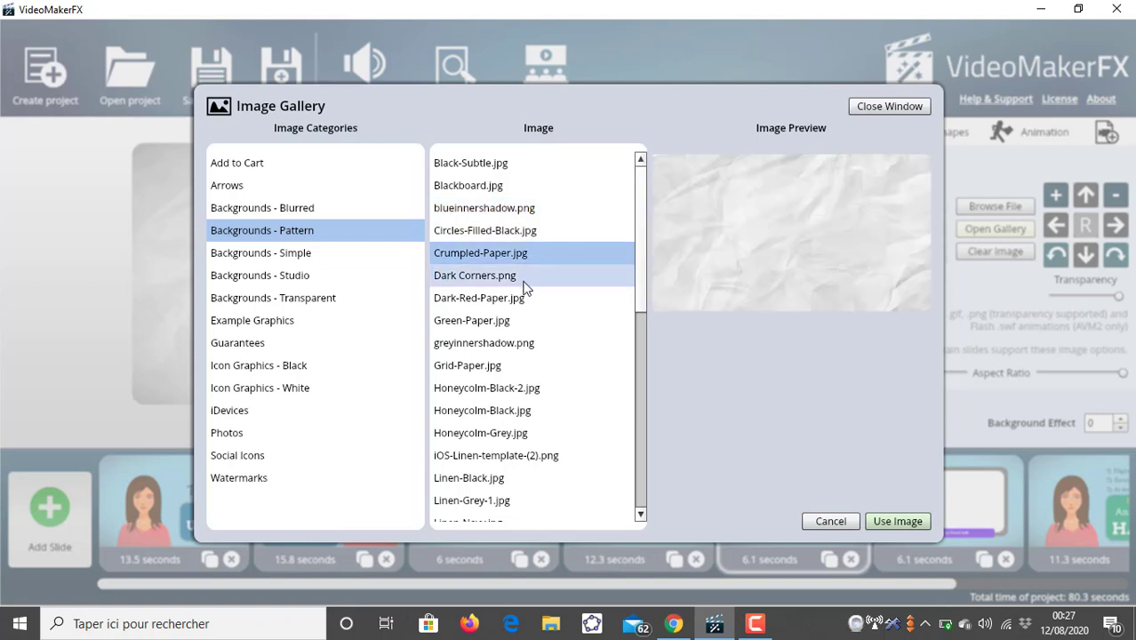
{"action": "left_click", "coordinate": [520, 297]}
{"action": "left_click", "coordinate": [515, 321]}
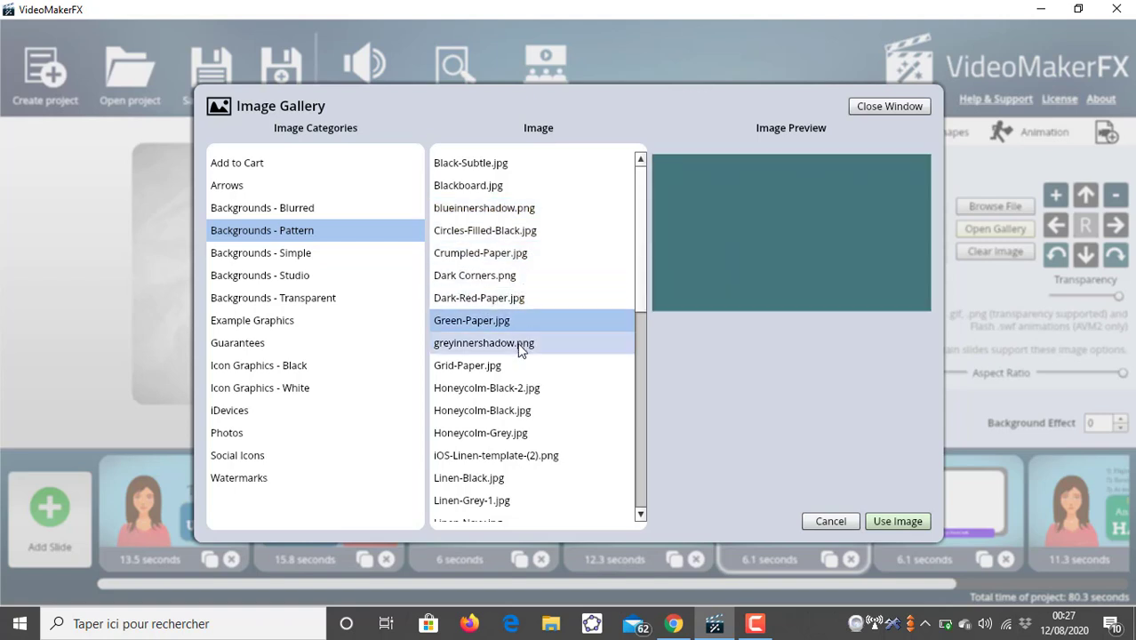
{"action": "left_click", "coordinate": [520, 345]}
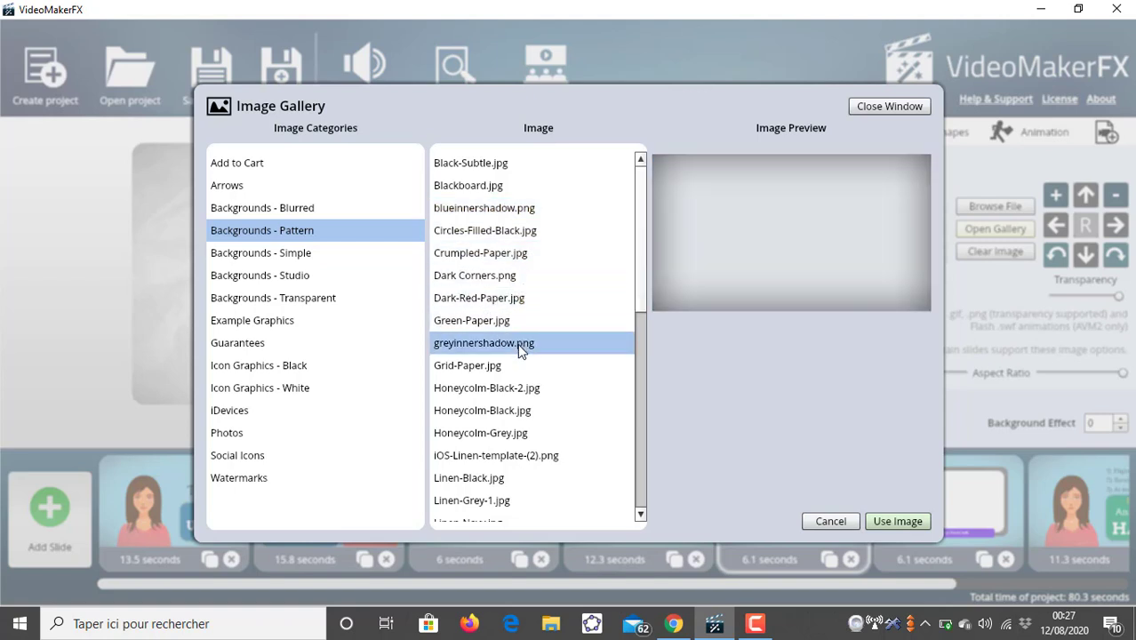
{"action": "left_click", "coordinate": [878, 519]}
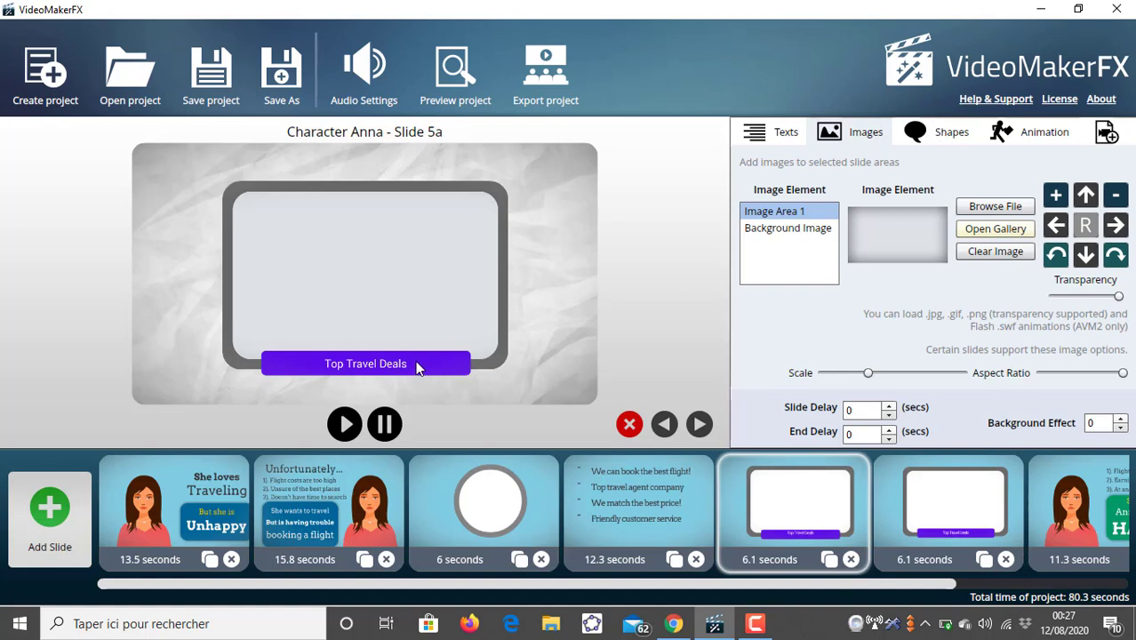
- Change the color of Shape 2, the "Top Travel Deals" banner, to blue
{"action": "left_click", "coordinate": [903, 123]}
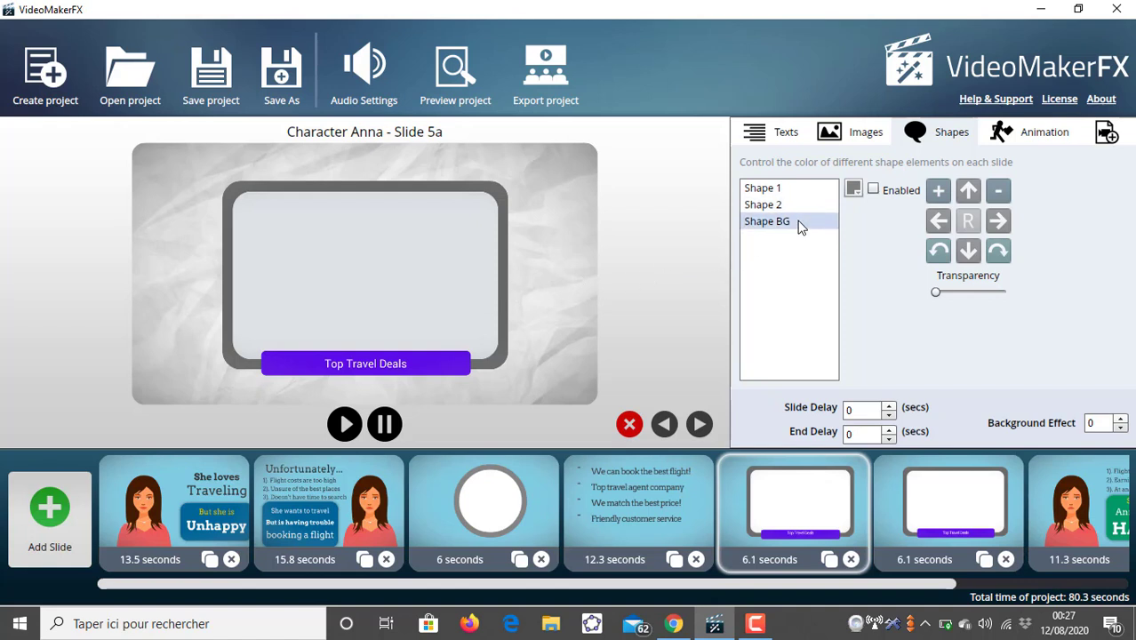
{"action": "left_click", "coordinate": [762, 204]}
{"action": "left_click", "coordinate": [853, 190]}
{"action": "left_click", "coordinate": [855, 294]}
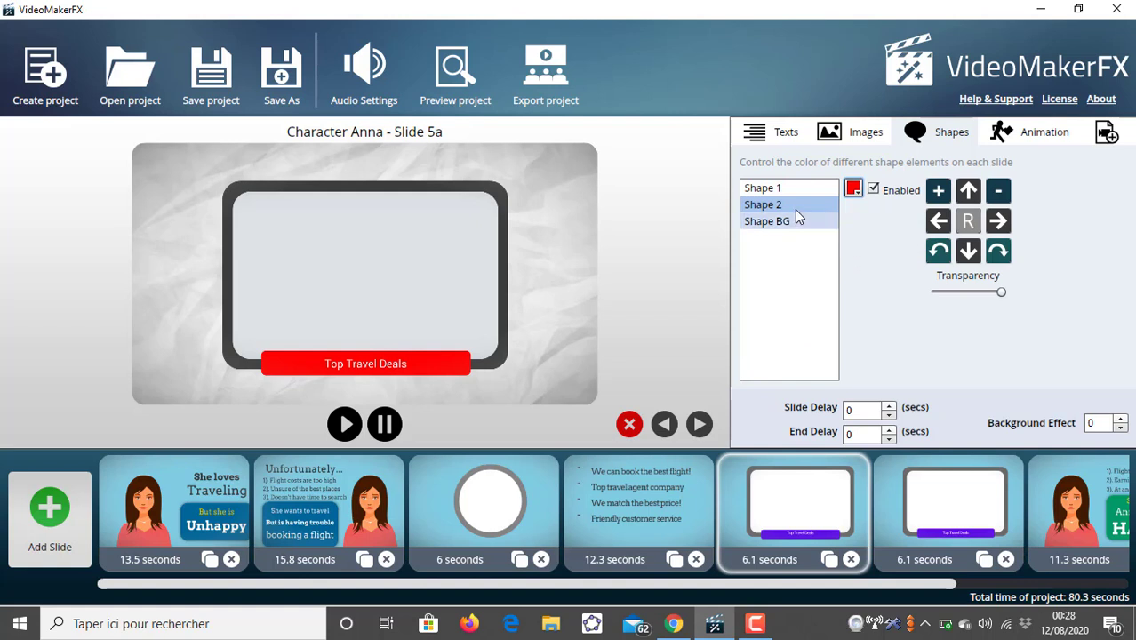
{"action": "left_click", "coordinate": [855, 190]}
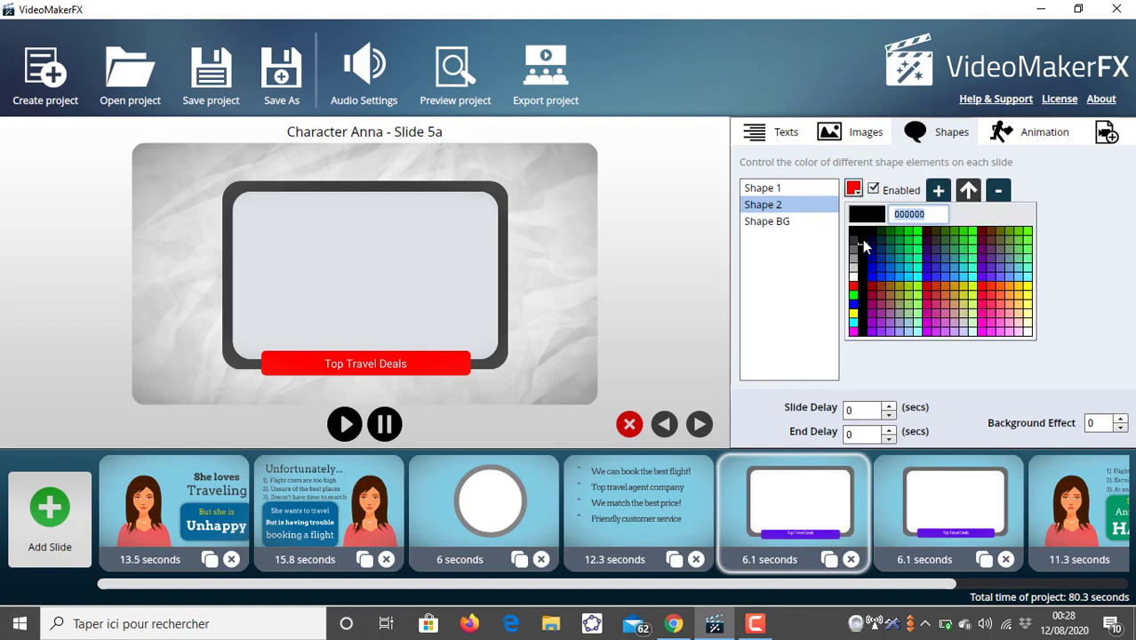
{"action": "left_click", "coordinate": [872, 271]}
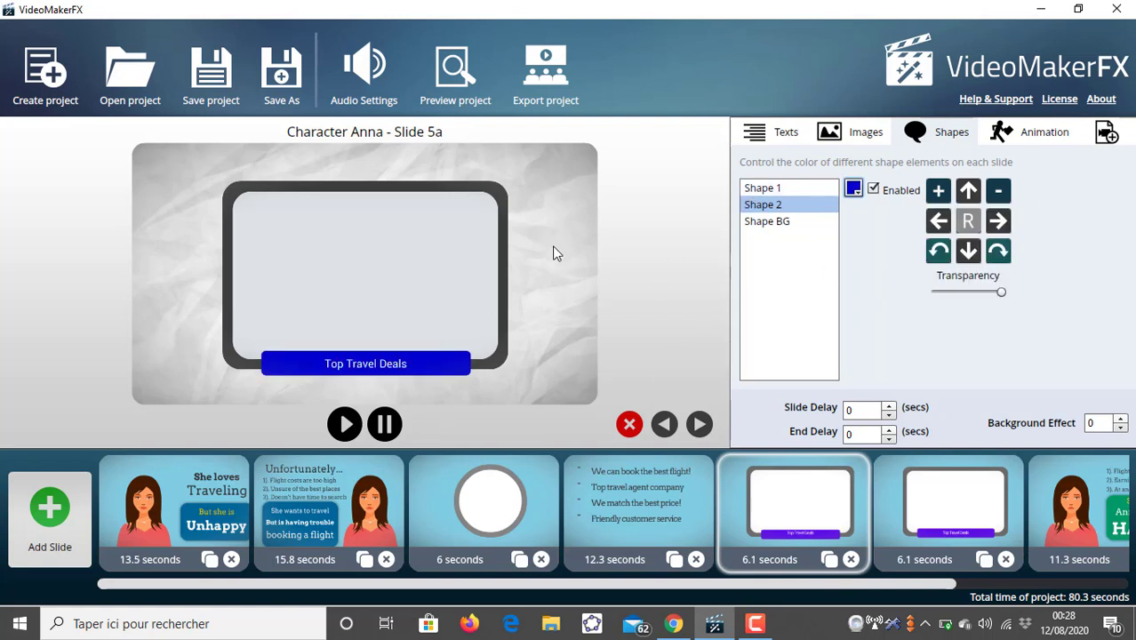
- Replace slide 5a's "Top Travel Deals" banner text with "videomaker FX"
{"action": "left_click", "coordinate": [847, 133]}
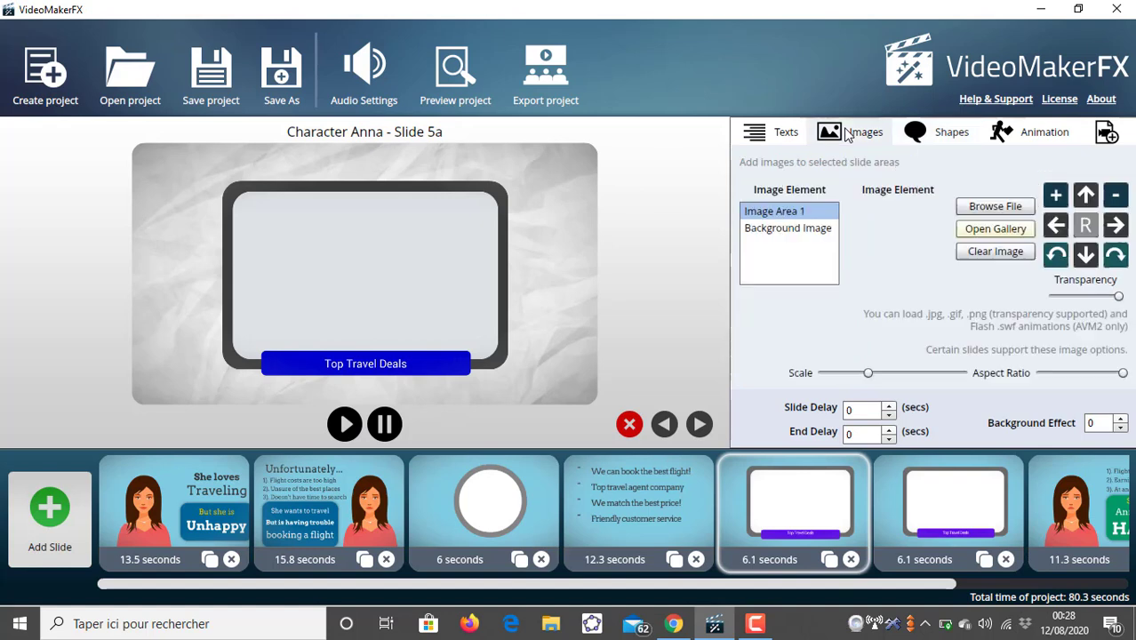
{"action": "left_click", "coordinate": [786, 134]}
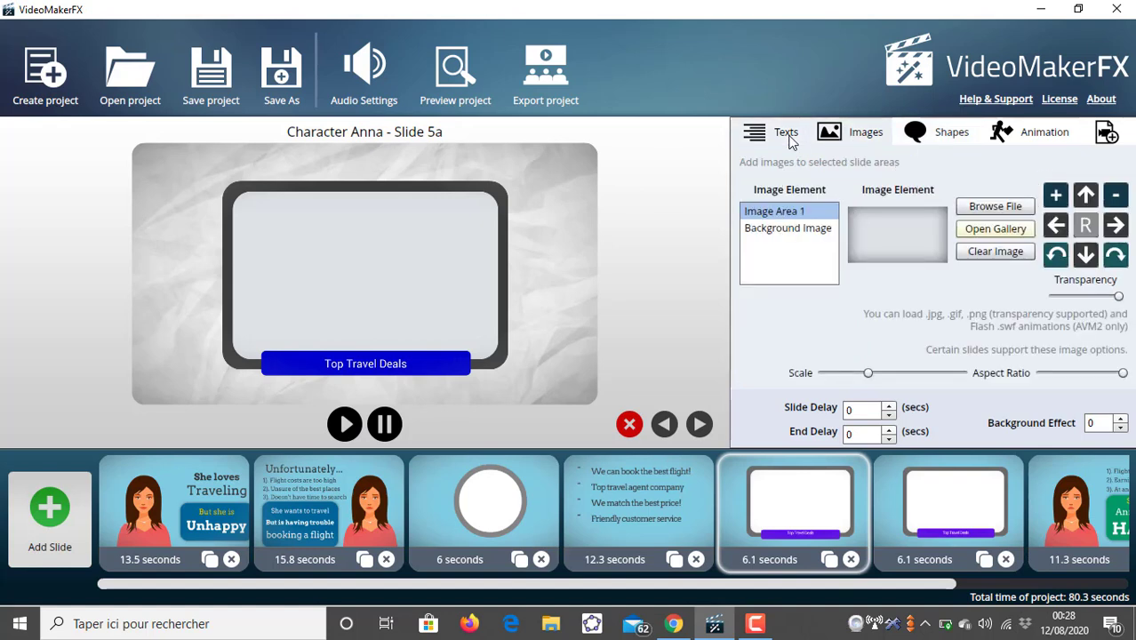
{"action": "left_click", "coordinate": [917, 209]}
{"action": "triple_click", "coordinate": [916, 209]}
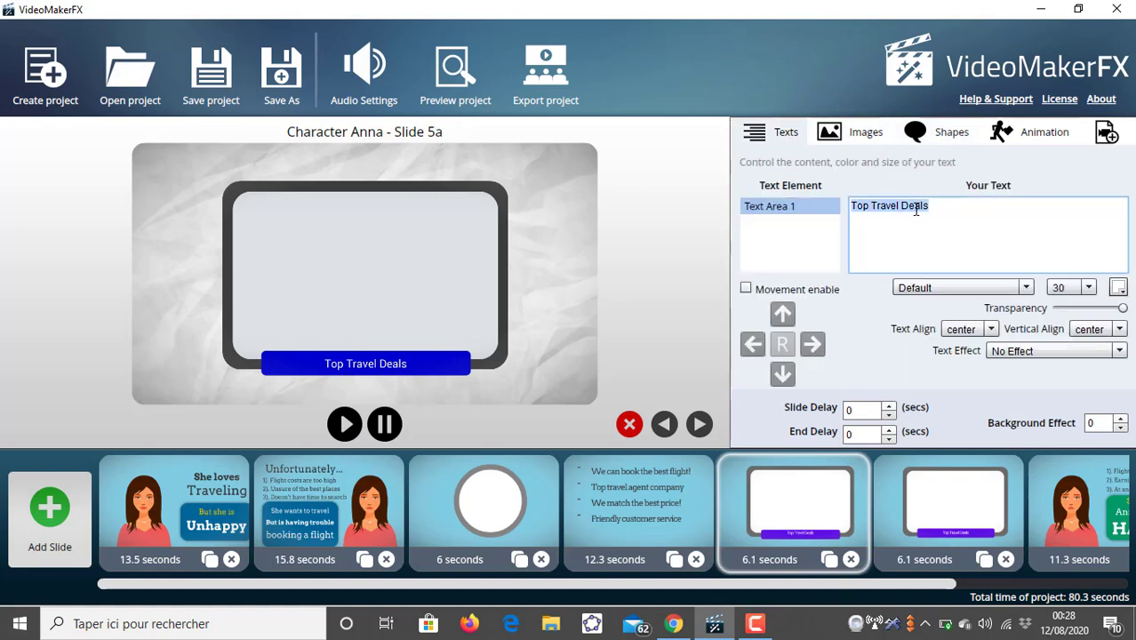
{"action": "key", "text": "BackSpace"}
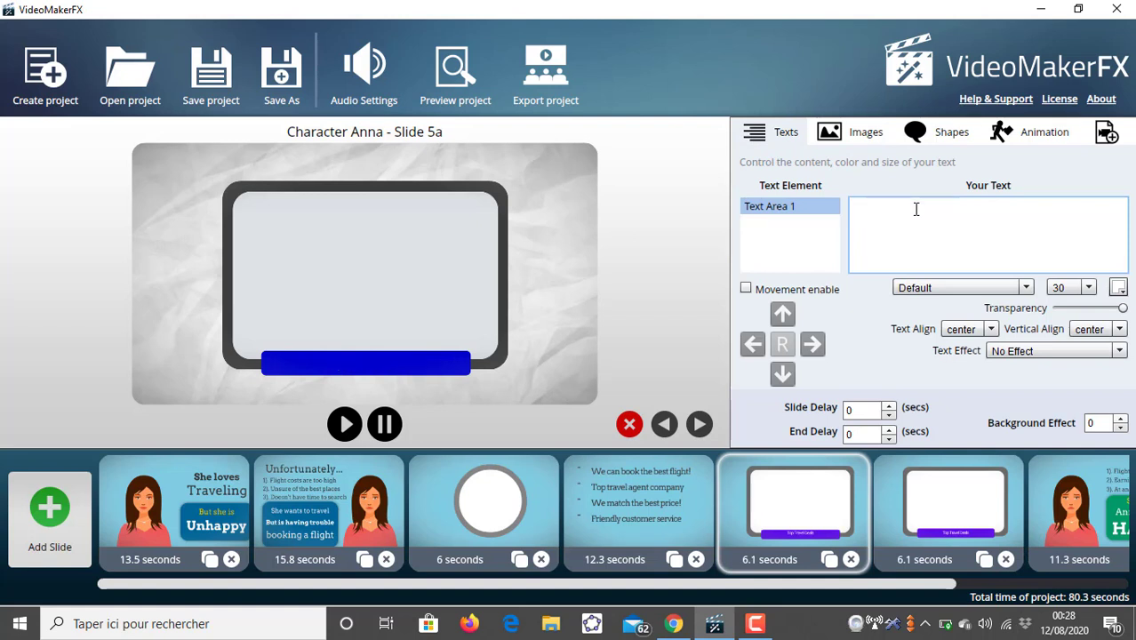
{"action": "type", "text": "videomaker"}
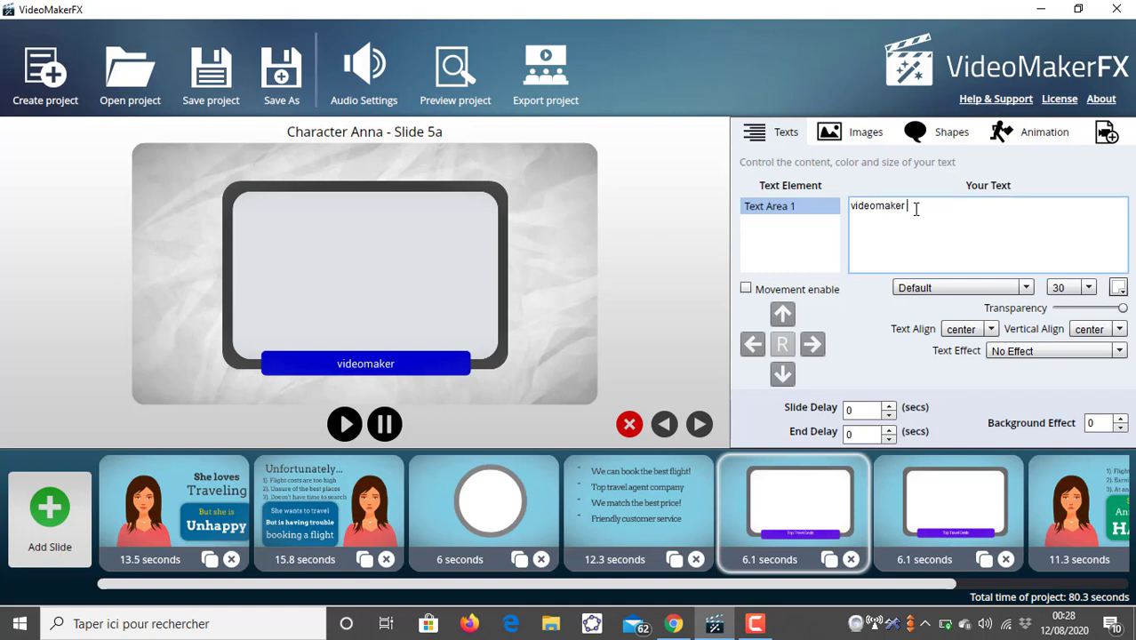
{"action": "type", "text": " FX"}
- On slide 5b, replace the "Top Travel Deals" banner text with "un tout nouveau logiciel inconuu du grand public"
{"action": "left_click", "coordinate": [961, 498]}
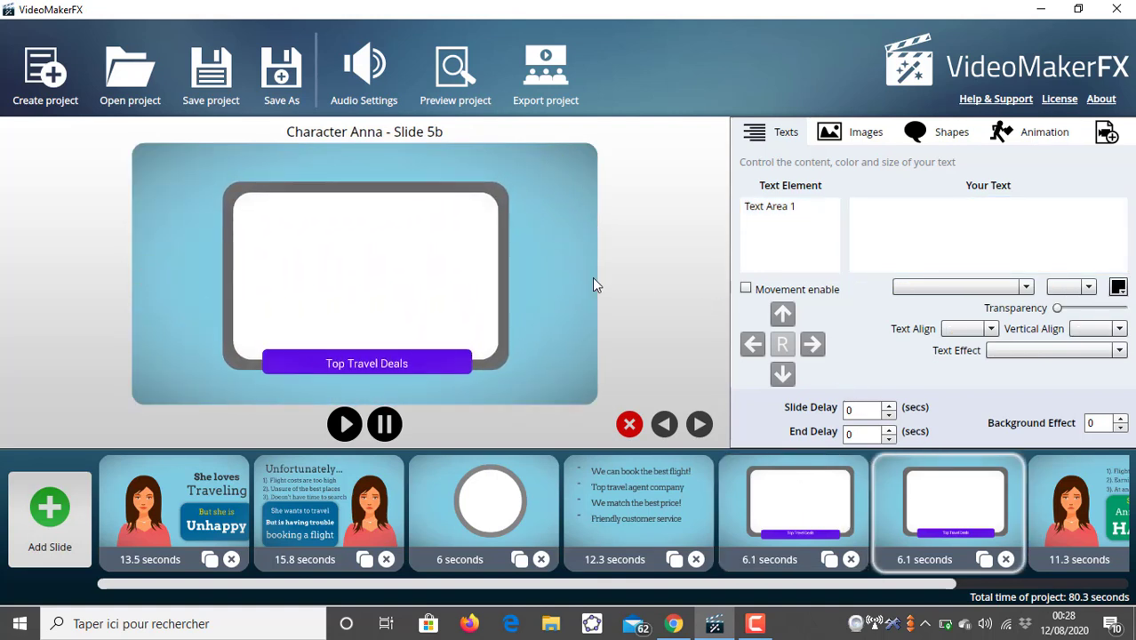
{"action": "left_click", "coordinate": [790, 212]}
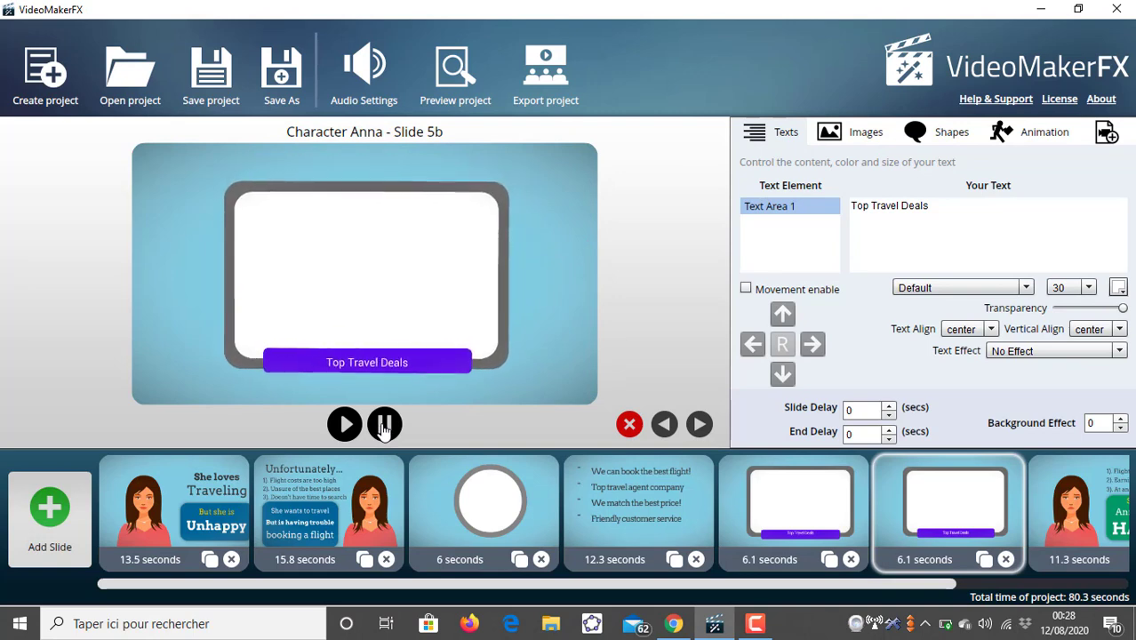
{"action": "triple_click", "coordinate": [895, 206]}
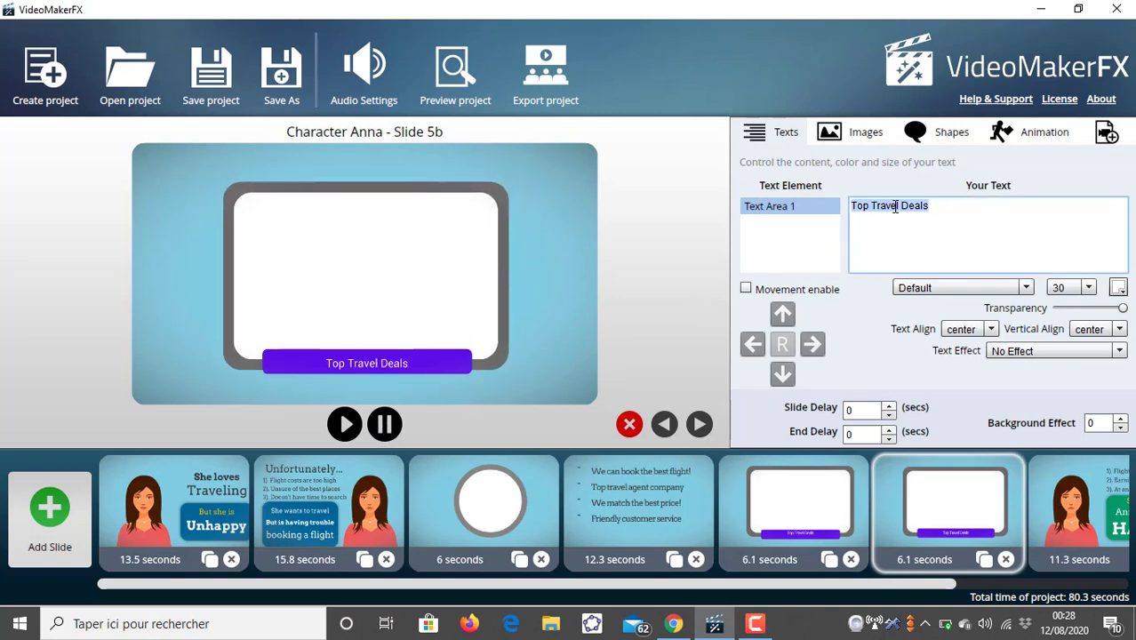
{"action": "type", "text": "un t"}
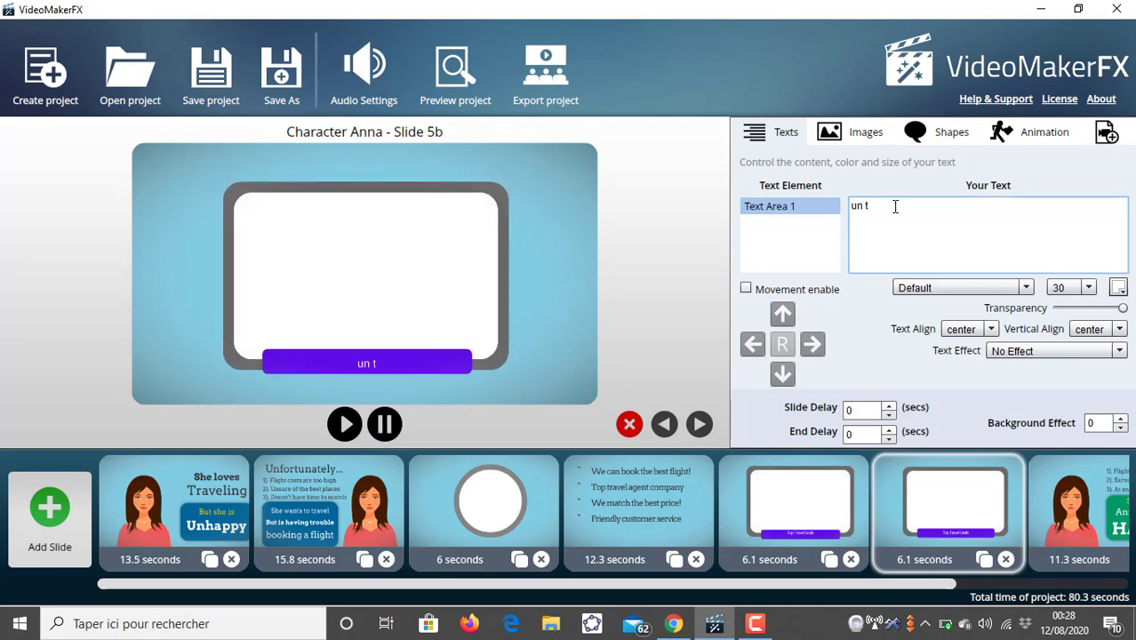
{"action": "type", "text": "out nouveau !"}
{"action": "type", "text": "ogicia"}
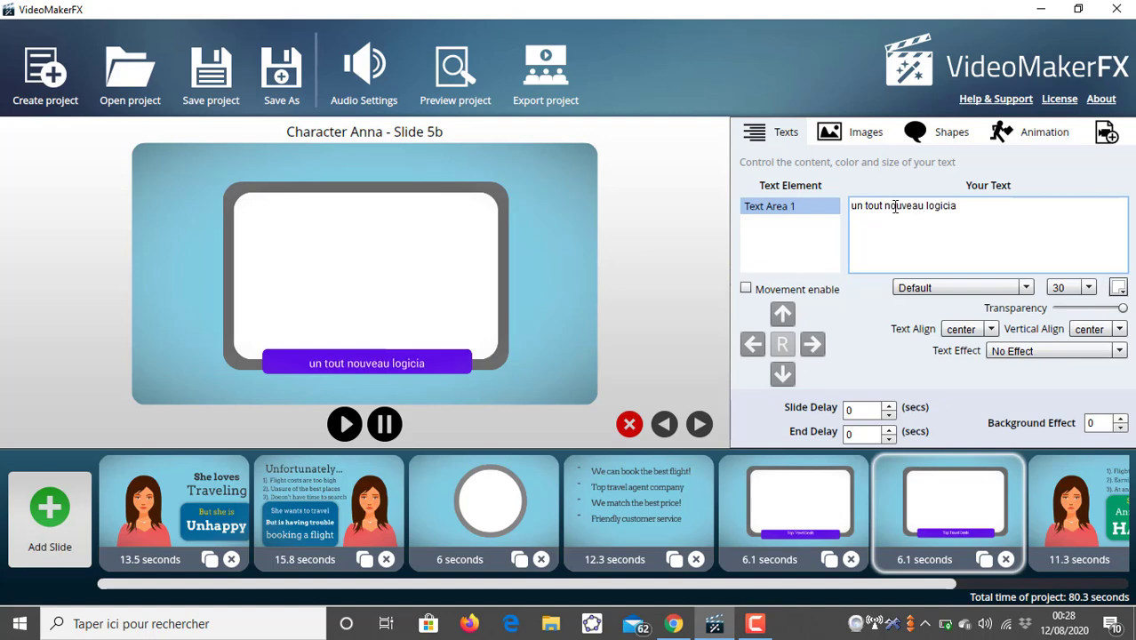
{"action": "key", "text": "BackSpace"}
{"action": "type", "text": "el"}
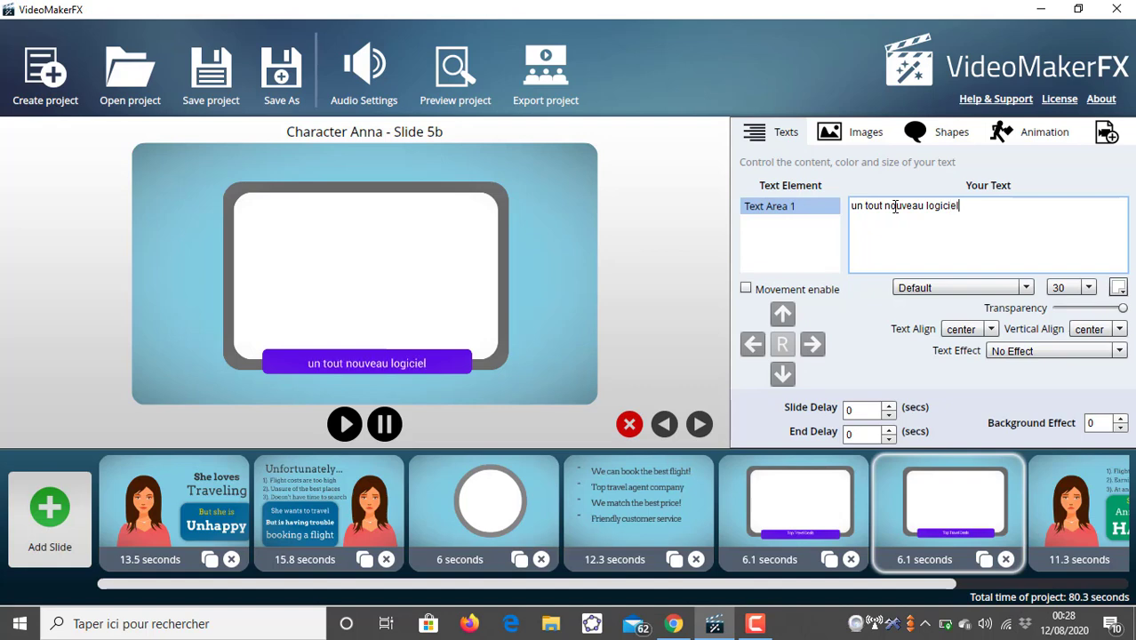
{"action": "type", "text": " inconu"}
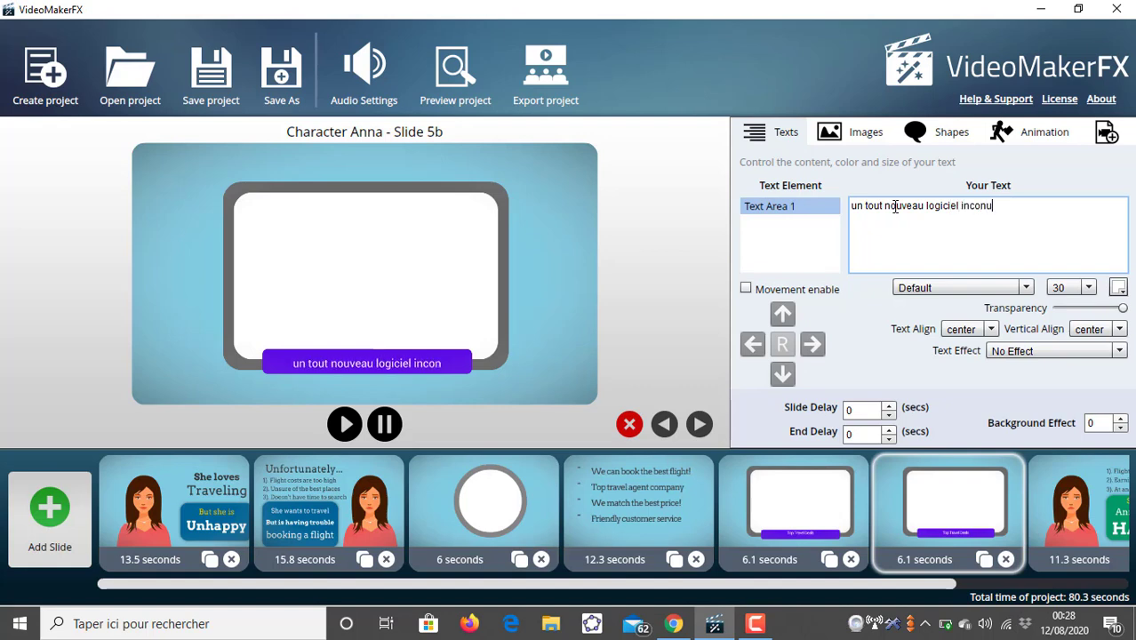
{"action": "type", "text": "u du"}
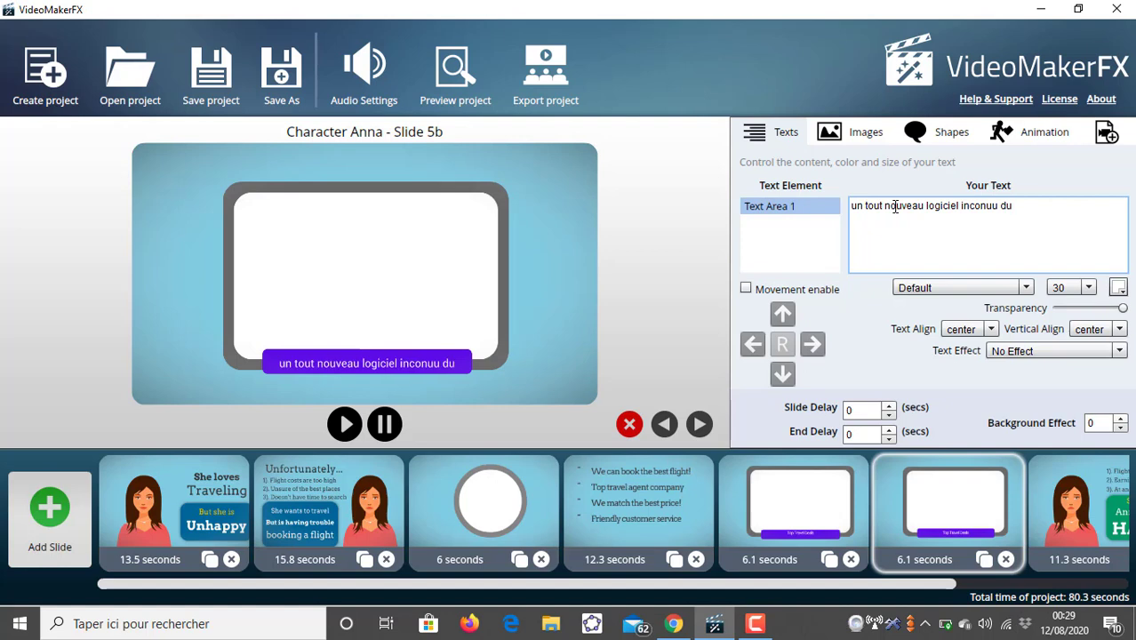
{"action": "type", "text": " grand"}
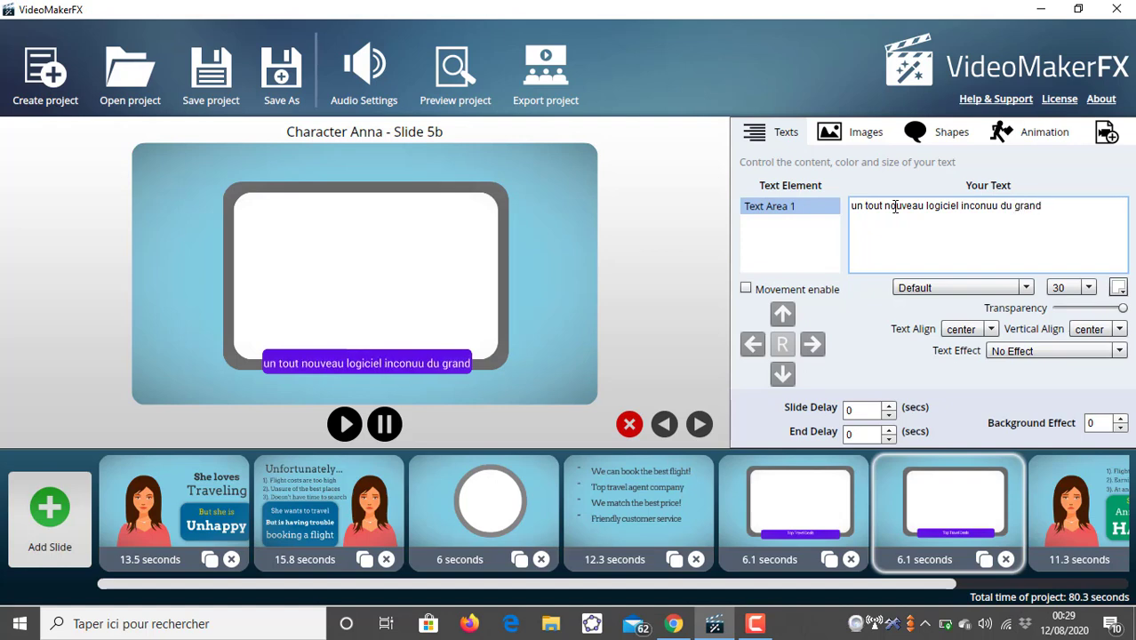
{"action": "type", "text": " public"}
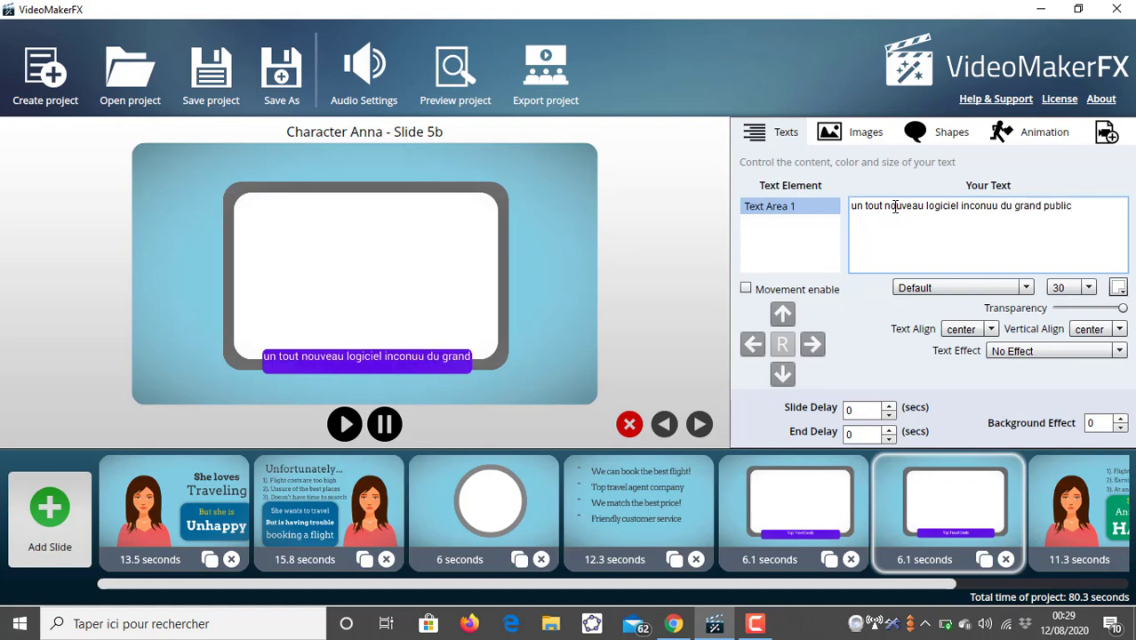
- Set the banner text's font size to 25 and correct "inconuu" to "inconnu"
{"action": "left_click", "coordinate": [1090, 288]}
{"action": "left_click", "coordinate": [1071, 307]}
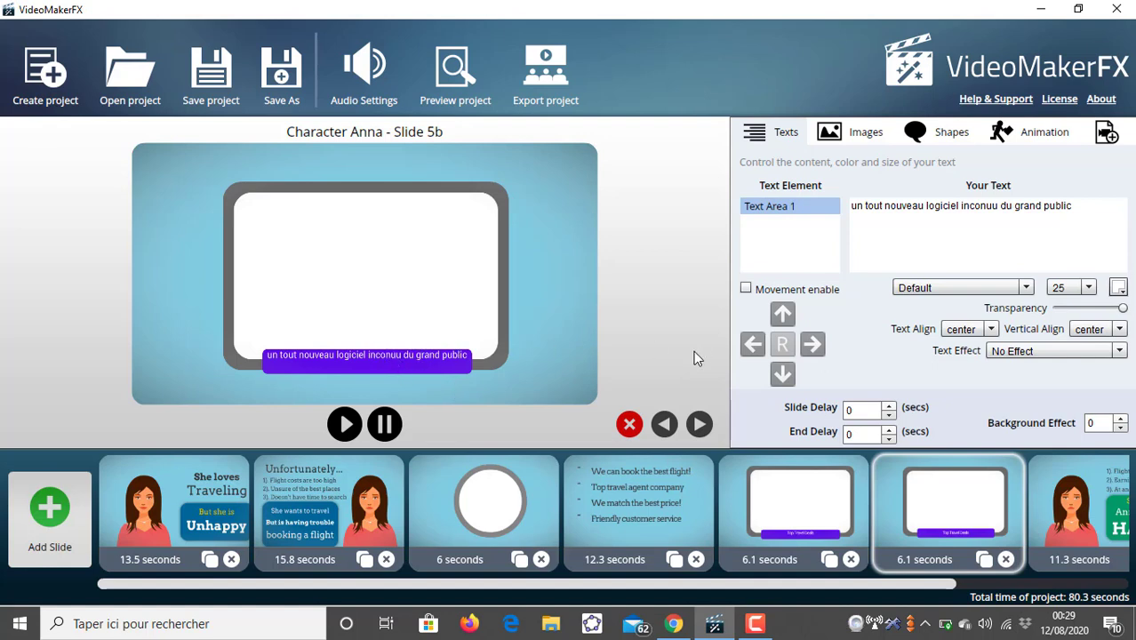
{"action": "left_click", "coordinate": [993, 207]}
{"action": "key", "text": "BackSpace"}
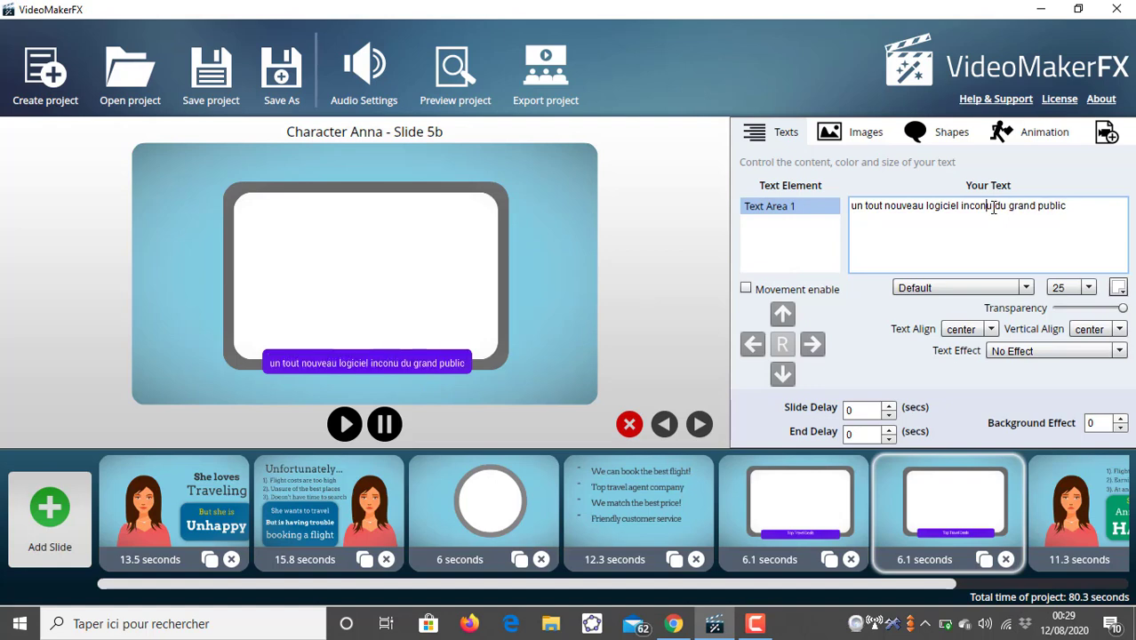
{"action": "type", "text": "n"}
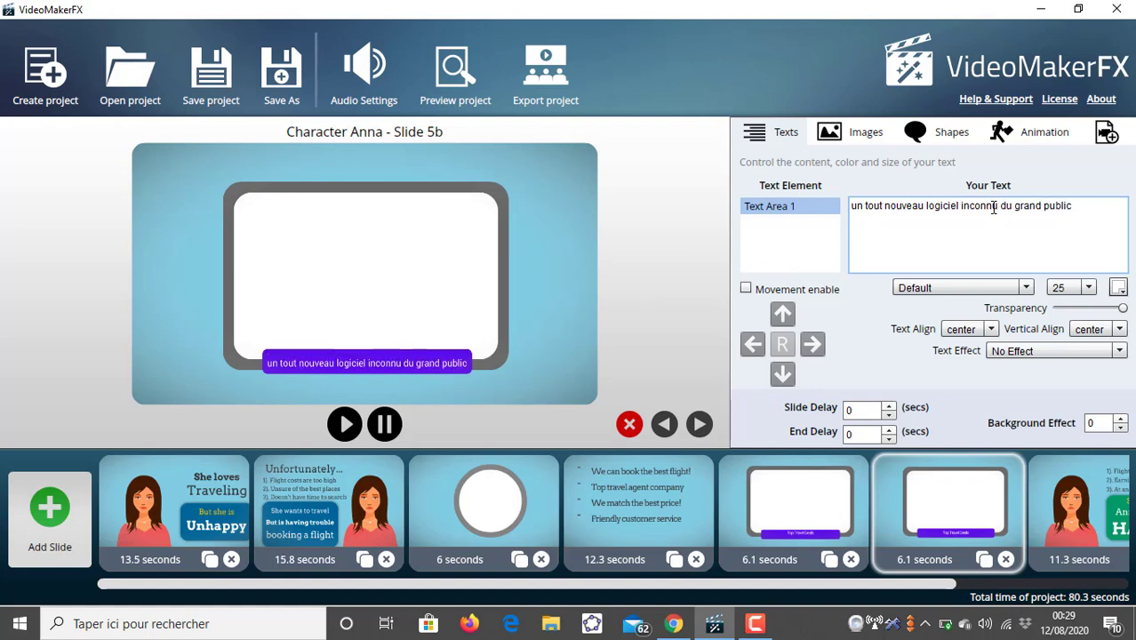
- Set the banner text color to FFFFFF, leaving vertical alignment at center
{"action": "left_click", "coordinate": [1120, 330]}
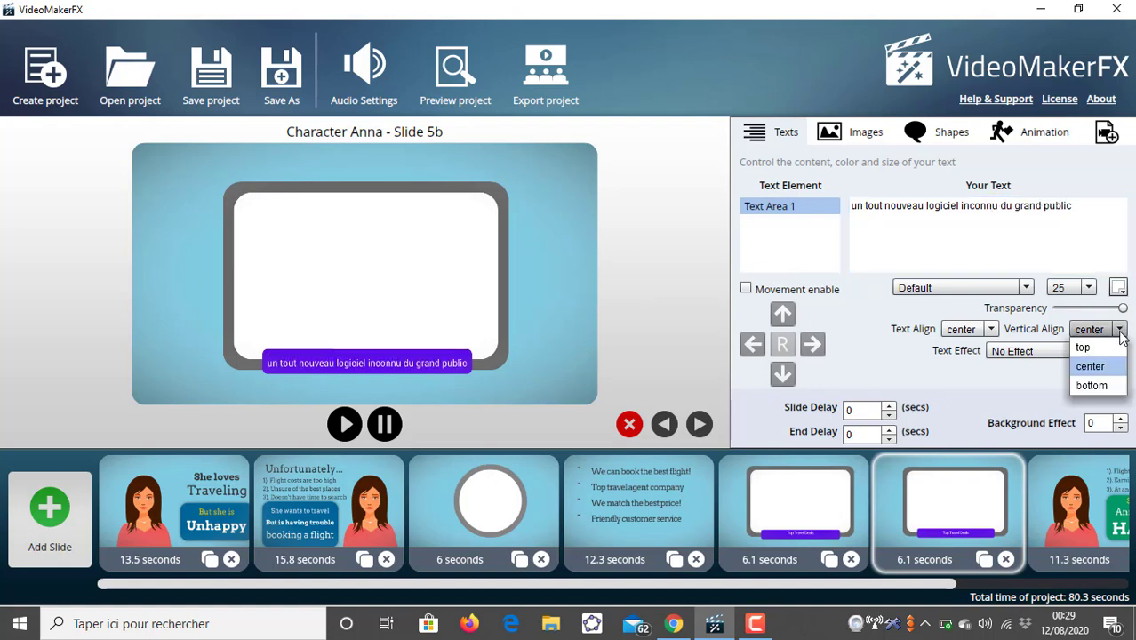
{"action": "left_click", "coordinate": [1091, 368]}
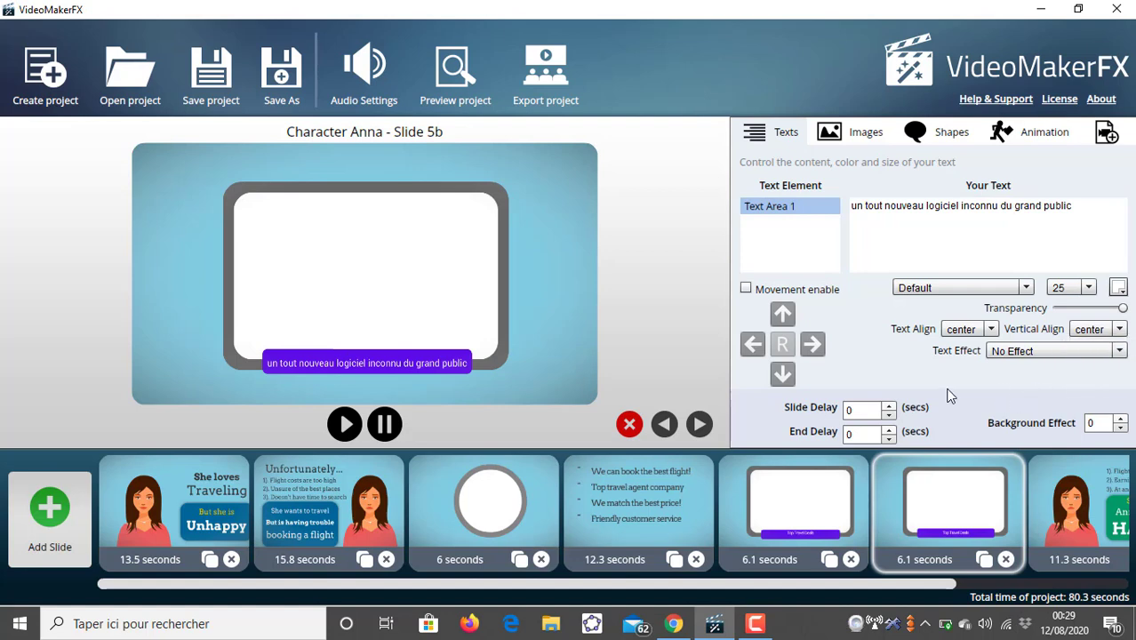
{"action": "left_click", "coordinate": [1118, 288]}
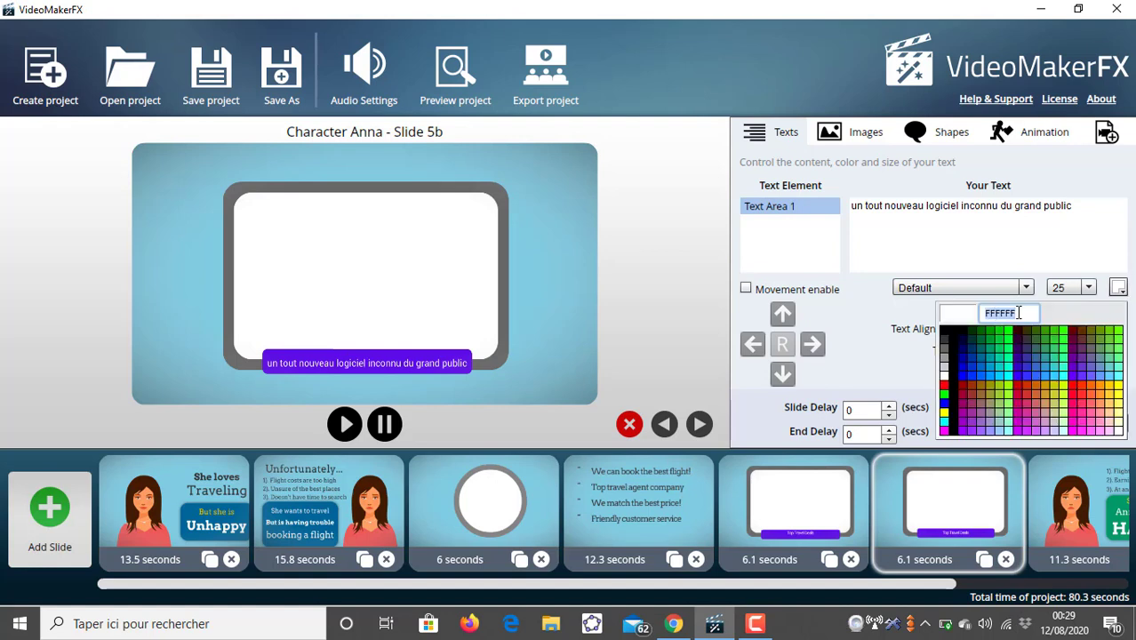
{"action": "key", "text": "BackSpace"}
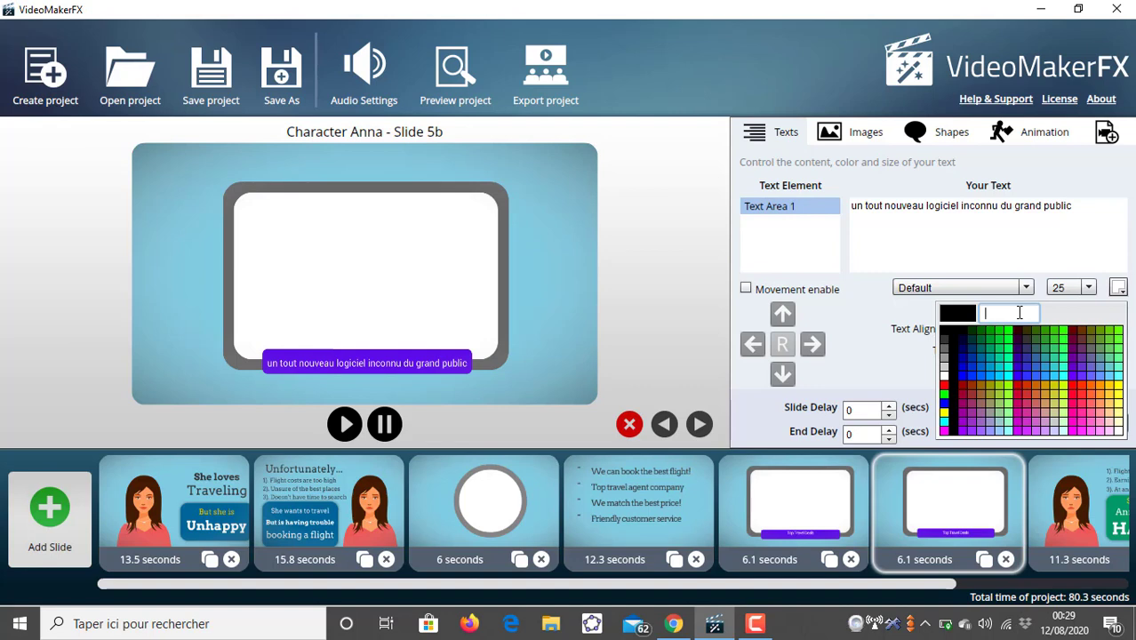
{"action": "type", "text": "FFFF"}
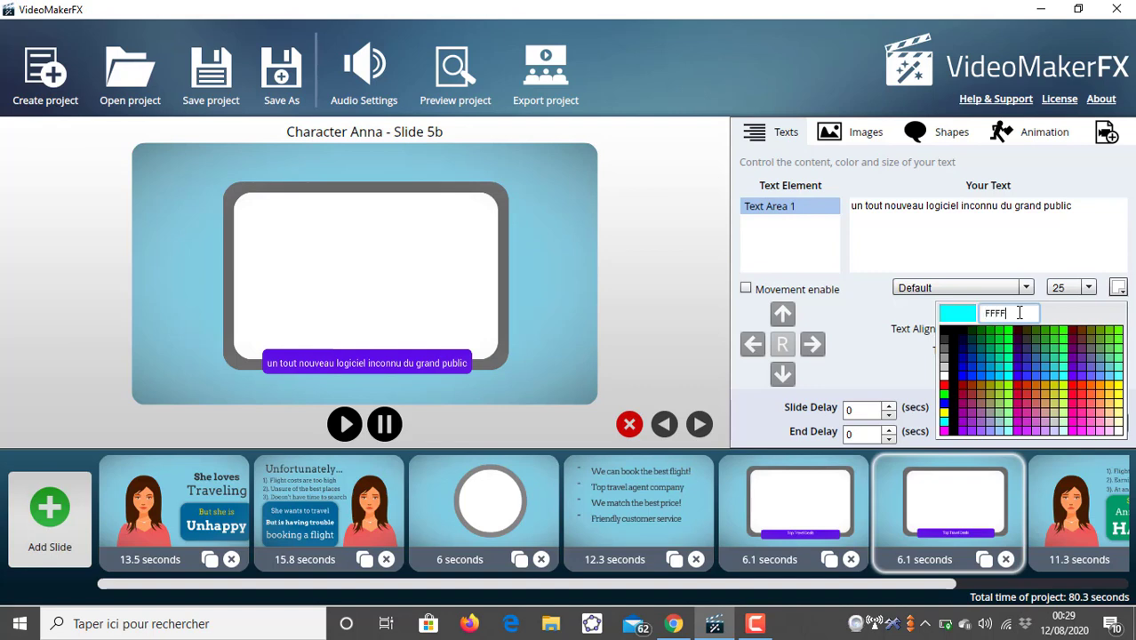
{"action": "type", "text": "FF"}
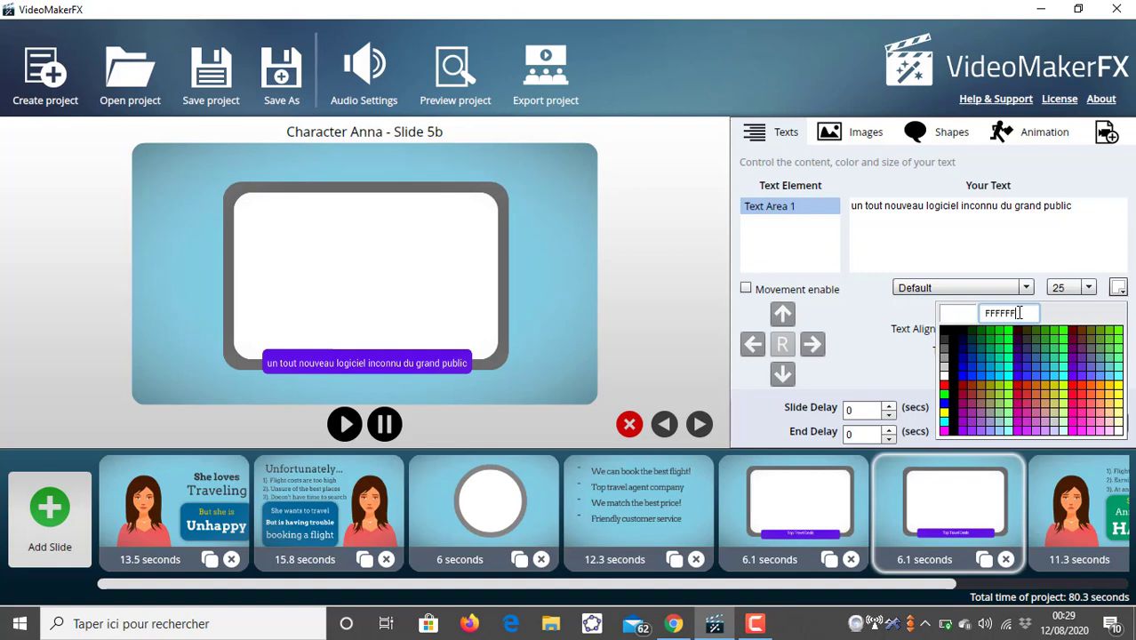
{"action": "key", "text": "Return"}
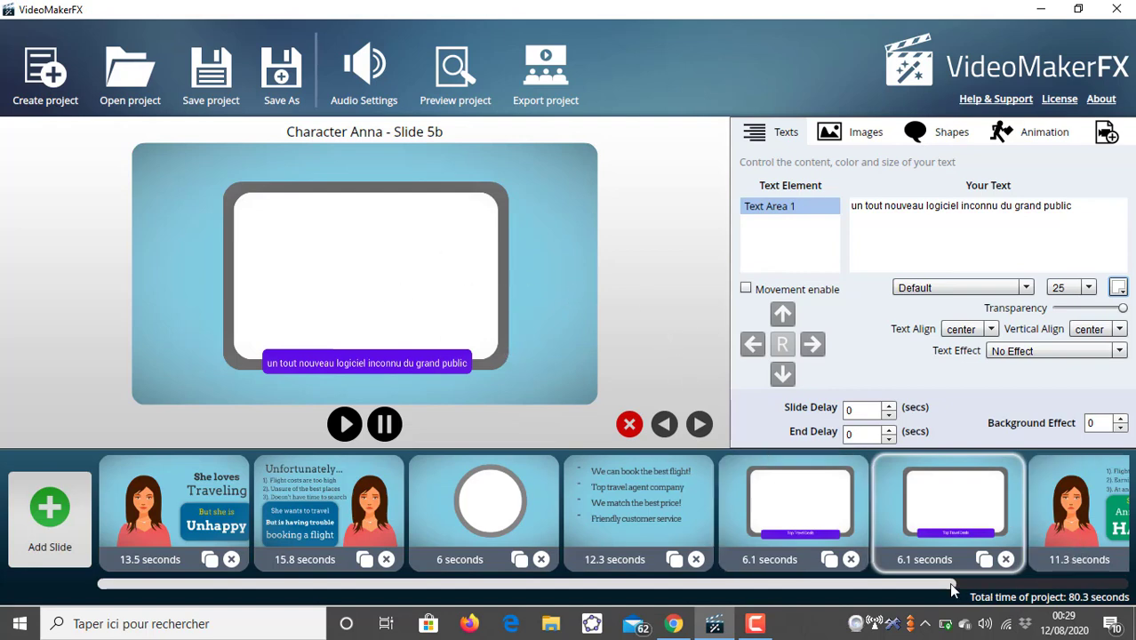
- Open slide 6 and replace Text Area 1's "So now" with "Je suis quand meme contente"
{"action": "left_click_drag", "start_coordinate": [942, 579], "coordinate": [1091, 614]}
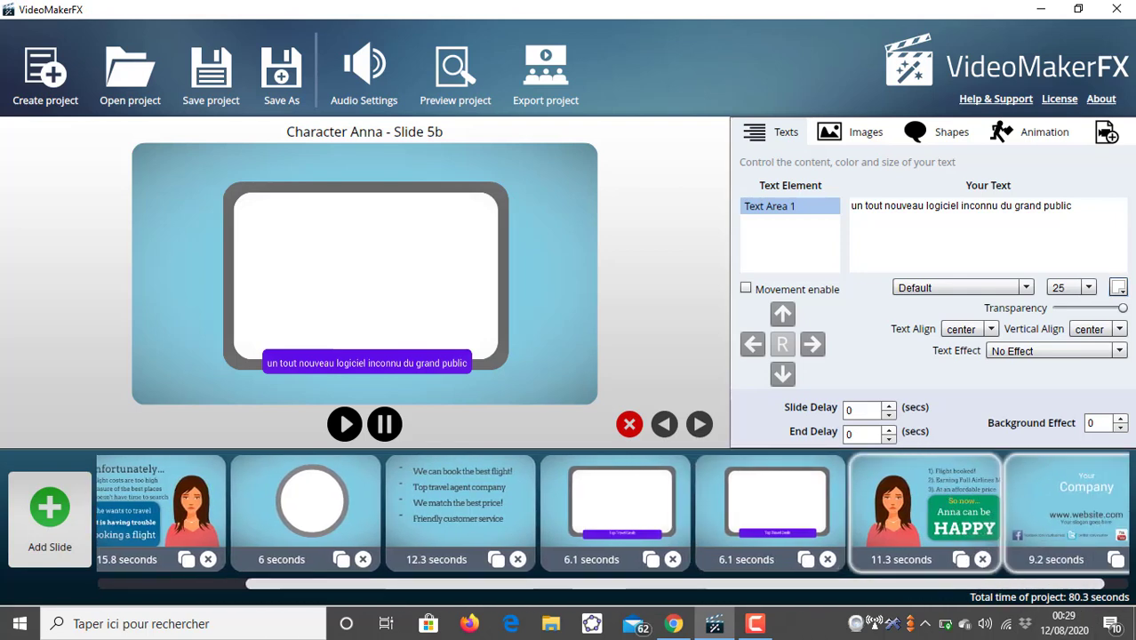
{"action": "left_click", "coordinate": [1108, 517]}
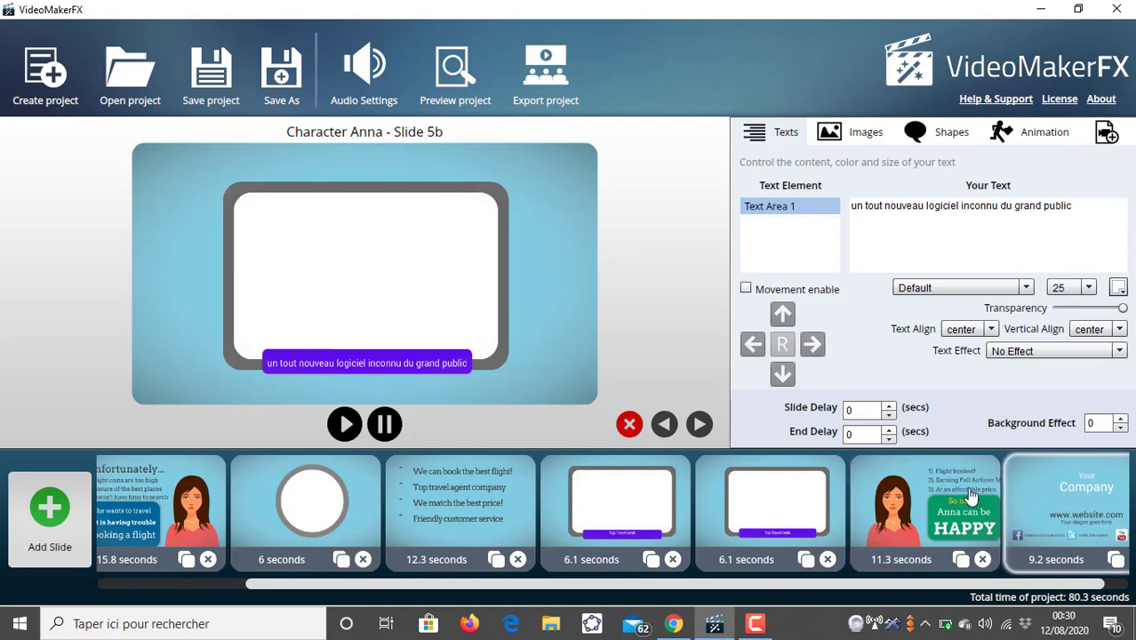
{"action": "left_click", "coordinate": [971, 496]}
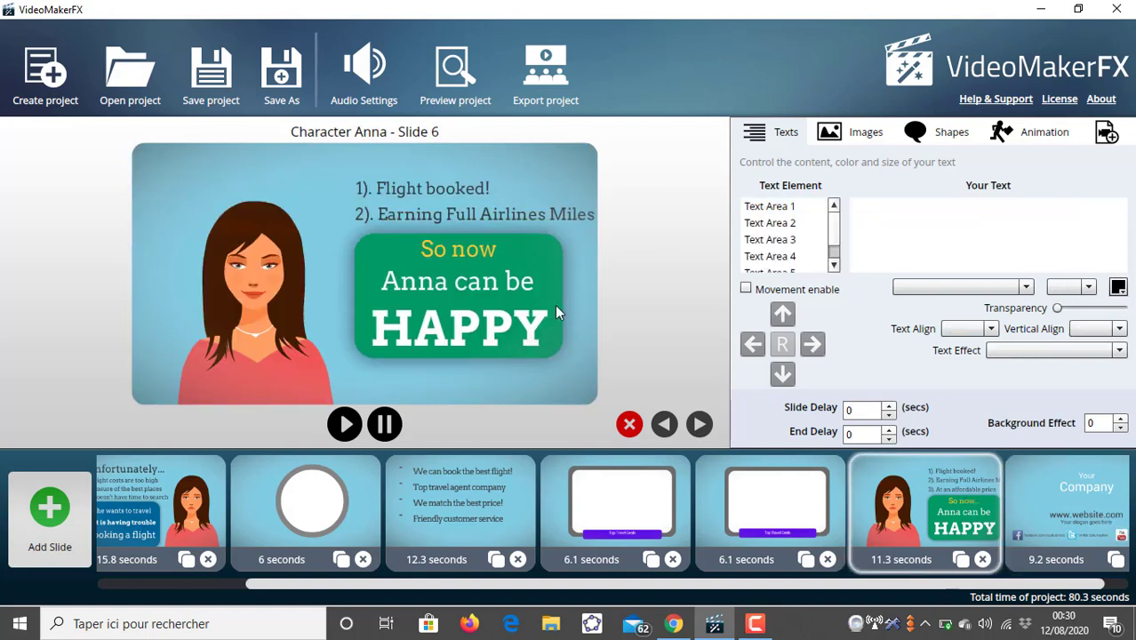
{"action": "left_click", "coordinate": [769, 206]}
{"action": "double_click", "coordinate": [877, 207]}
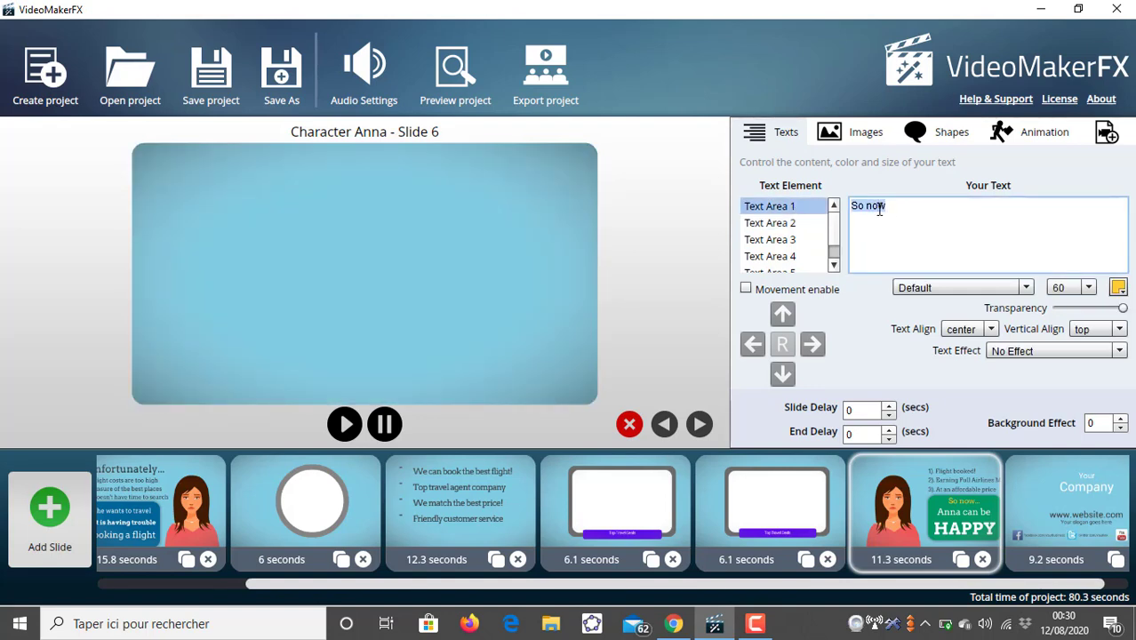
{"action": "type", "text": "Je s"}
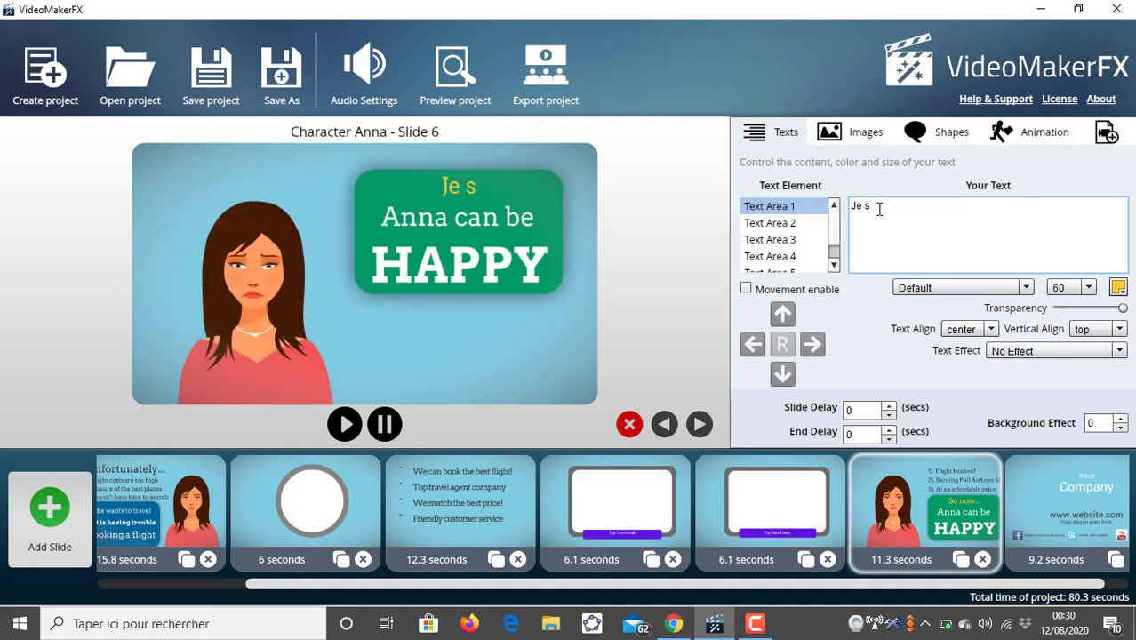
{"action": "type", "text": "uis q"}
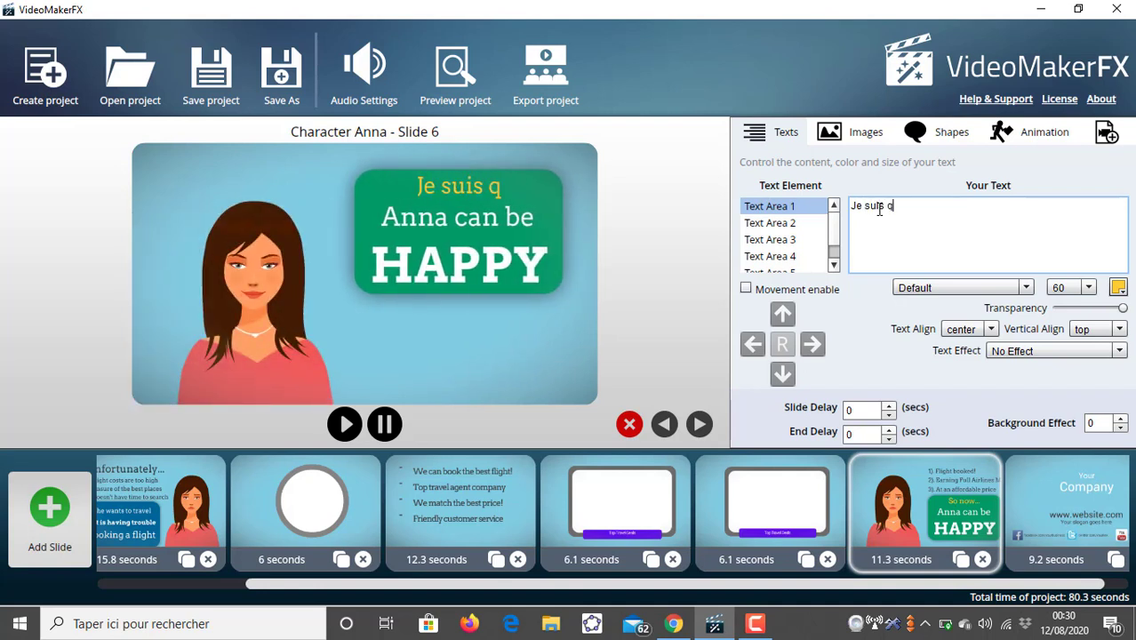
{"action": "type", "text": "uand meme"}
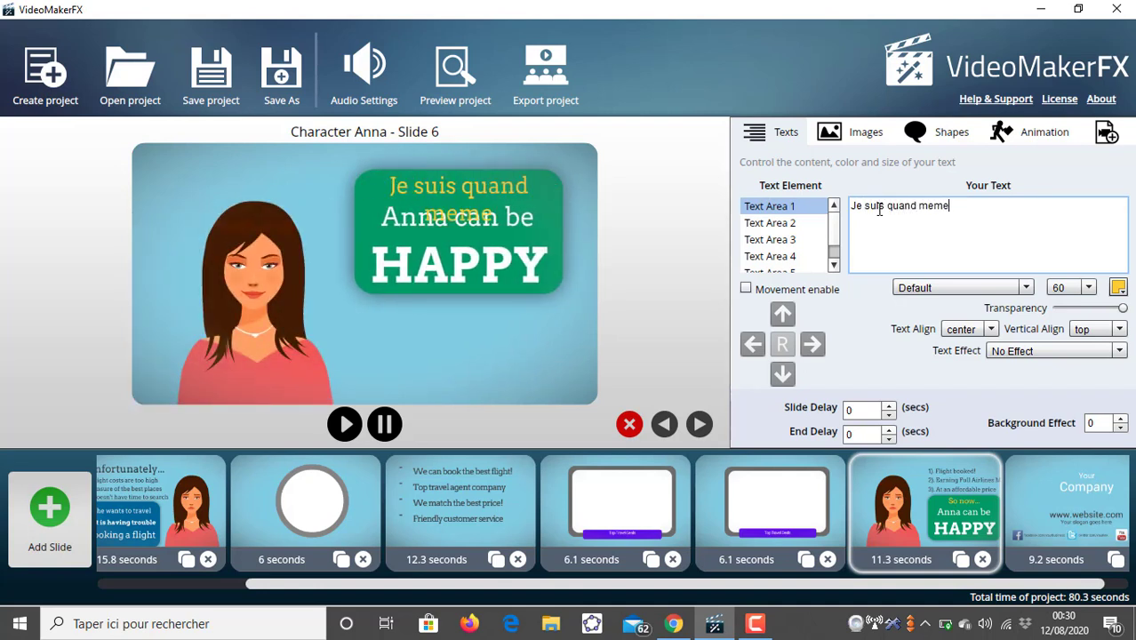
{"action": "type", "text": " contente"}
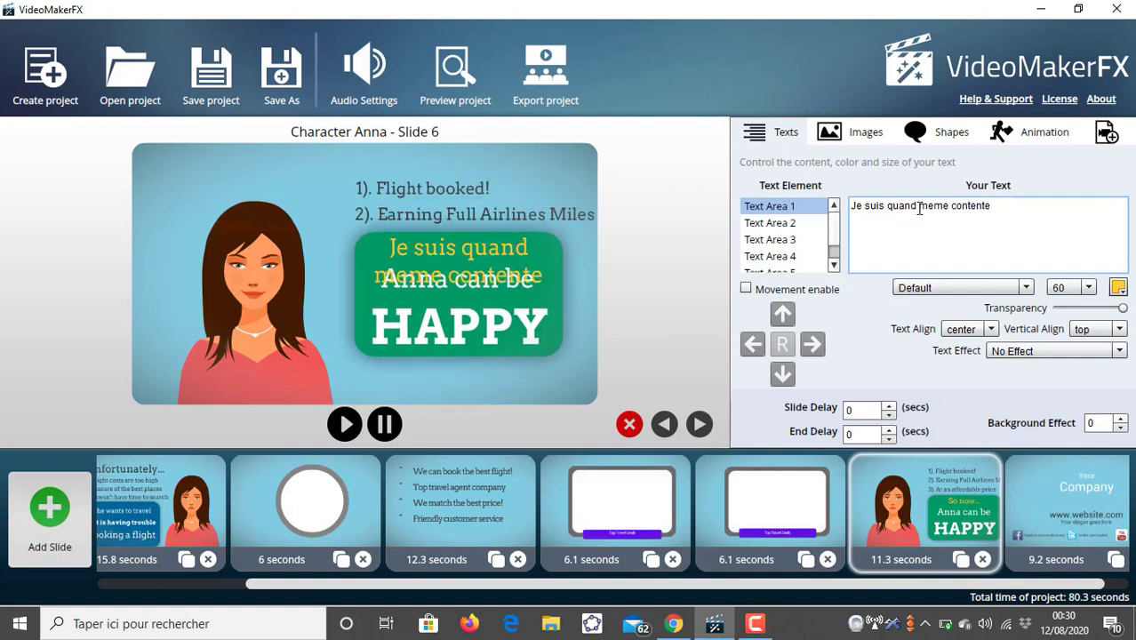
- Clear all of Text Area 1's text on slide 6
{"action": "triple_click", "coordinate": [891, 209]}
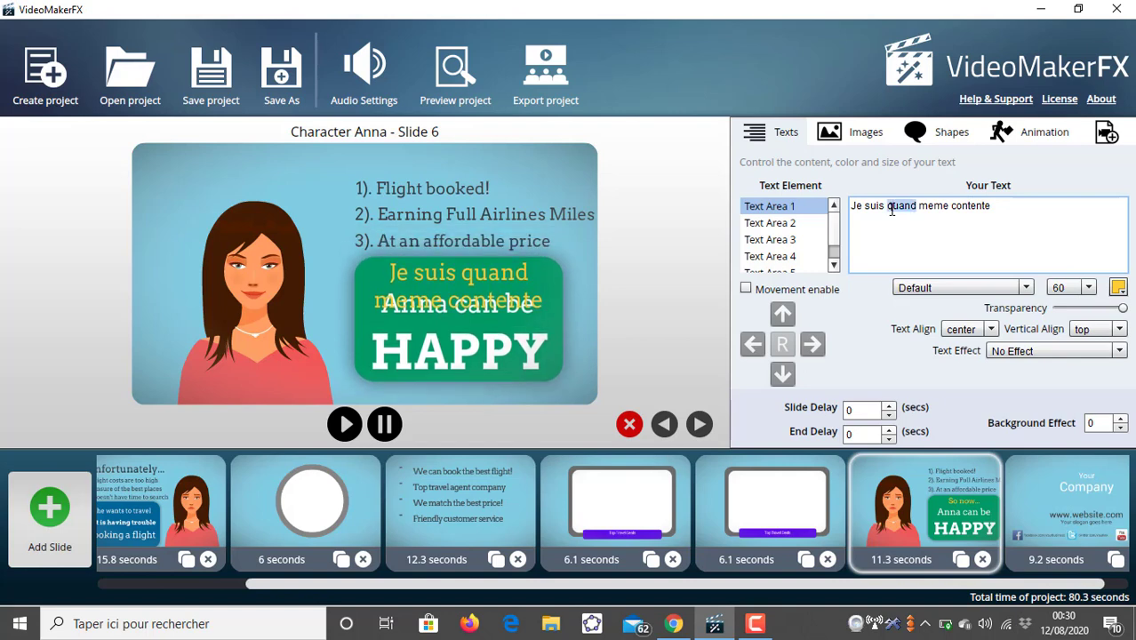
{"action": "key", "text": "BackSpace"}
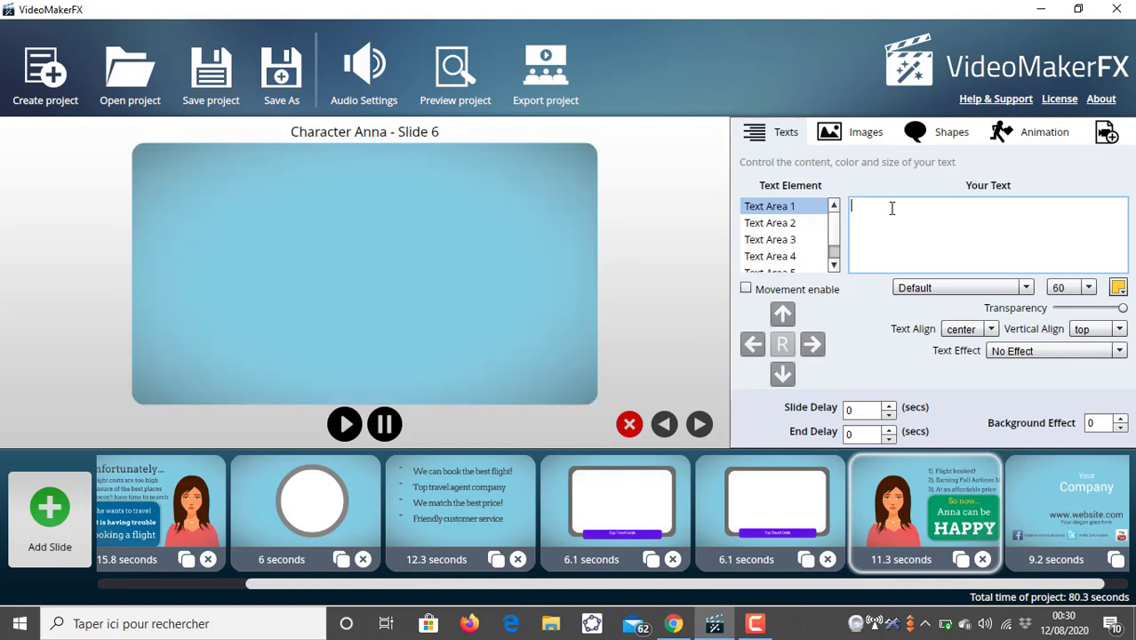
{"action": "type", "text": "Anna"}
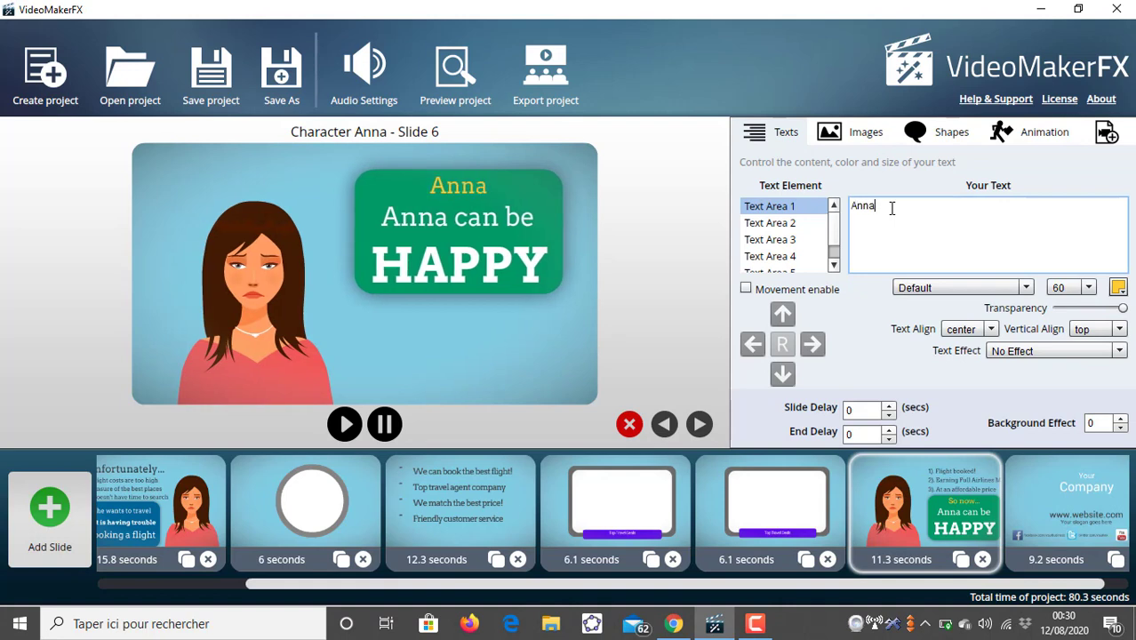
{"action": "type", "text": " est qua"}
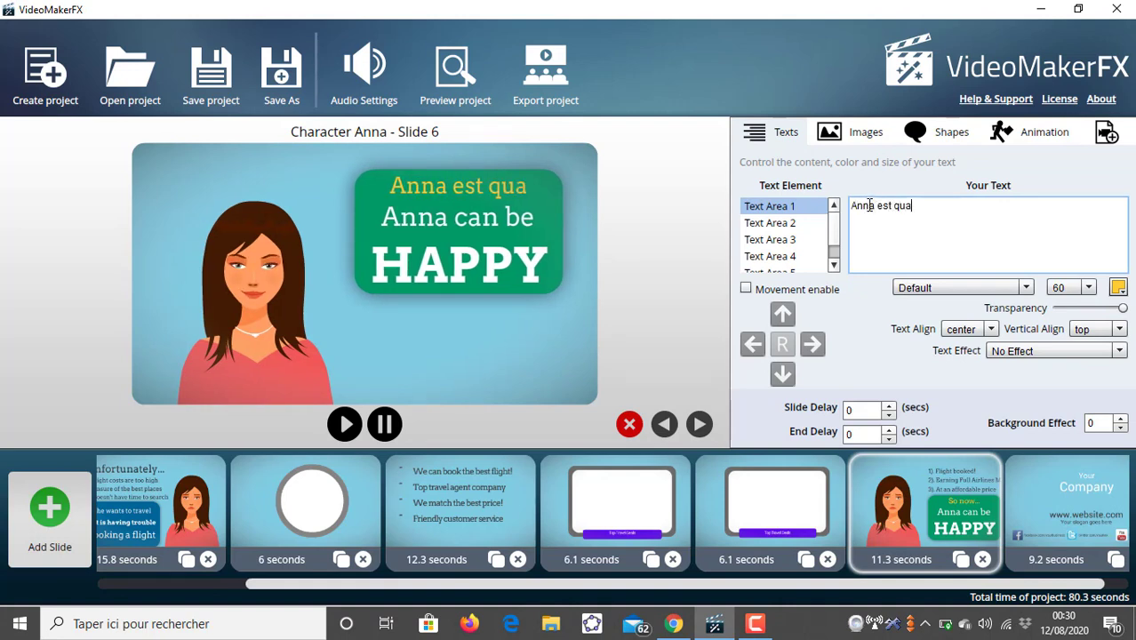
{"action": "type", "text": "nd"}
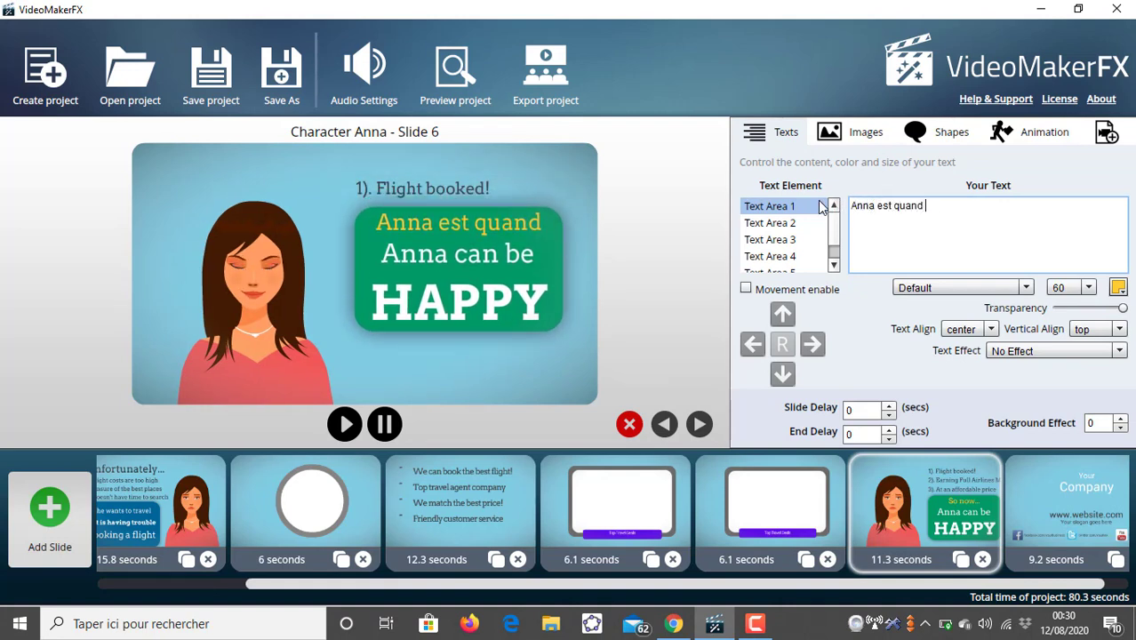
{"action": "key", "text": "BackSpace"}
{"action": "key", "text": "BackSpace"}
{"action": "key", "text": "BackSpace"}
{"action": "key", "text": "BackSpace"}
{"action": "key", "text": "BackSpace"}
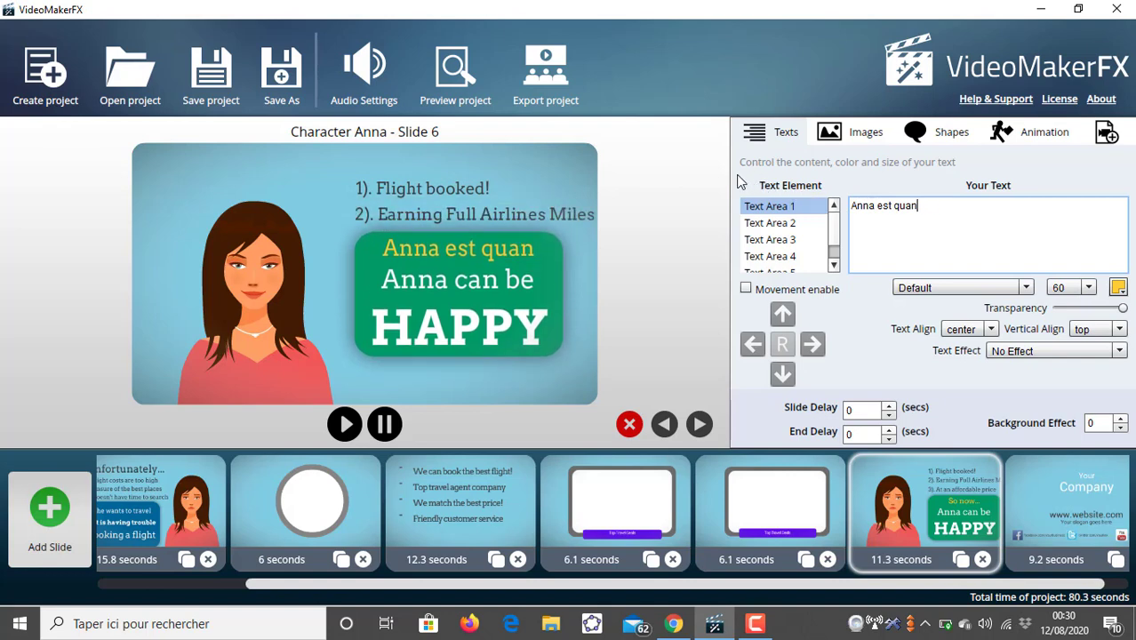
{"action": "key", "text": "BackSpace"}
{"action": "key", "text": "BackSpace"}
{"action": "key", "text": "BackSpace"}
{"action": "key", "text": "BackSpace"}
{"action": "key", "text": "BackSpace"}
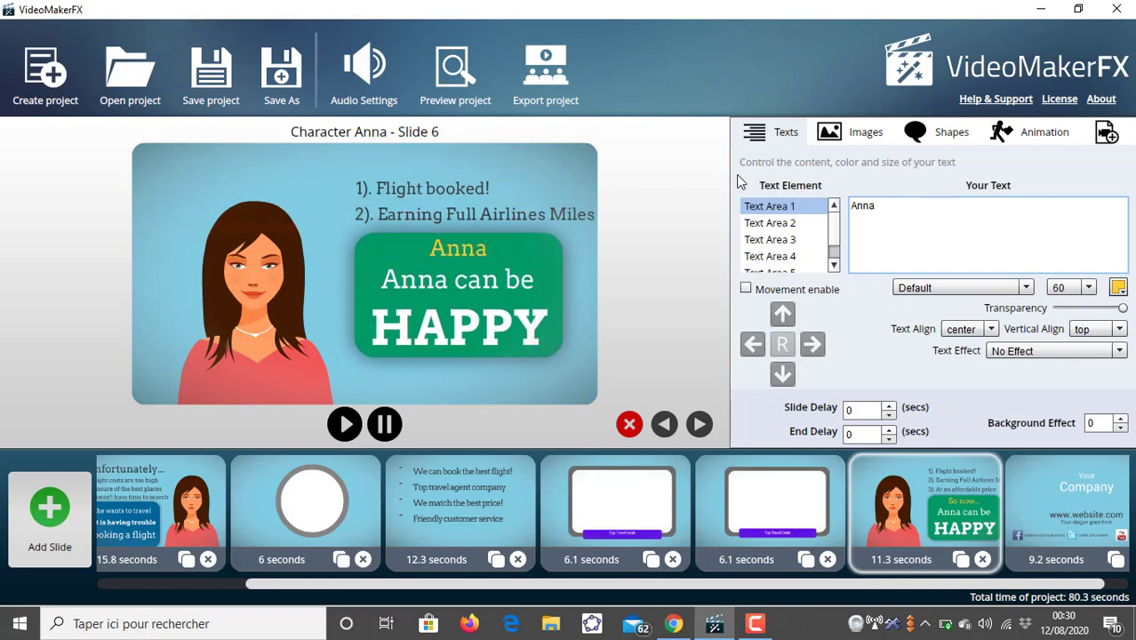
{"action": "key", "text": "BackSpace"}
{"action": "key", "text": "BackSpace"}
{"action": "key", "text": "BackSpace"}
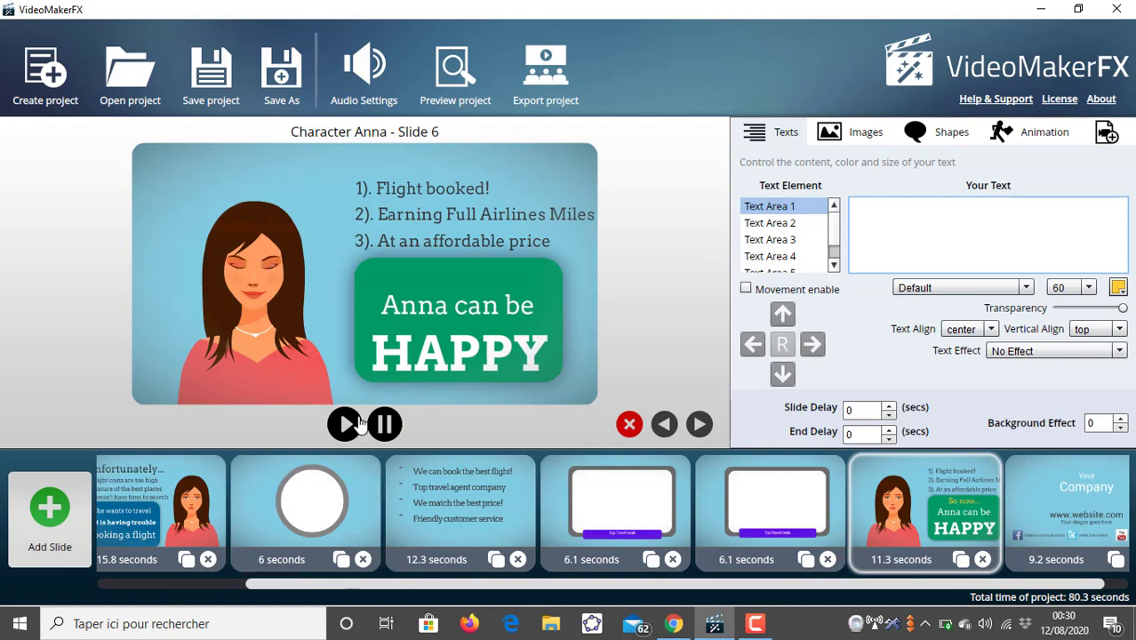
- Try changing Text Area 2's vertical alignment to center, then restore it to top
{"action": "left_click", "coordinate": [784, 222]}
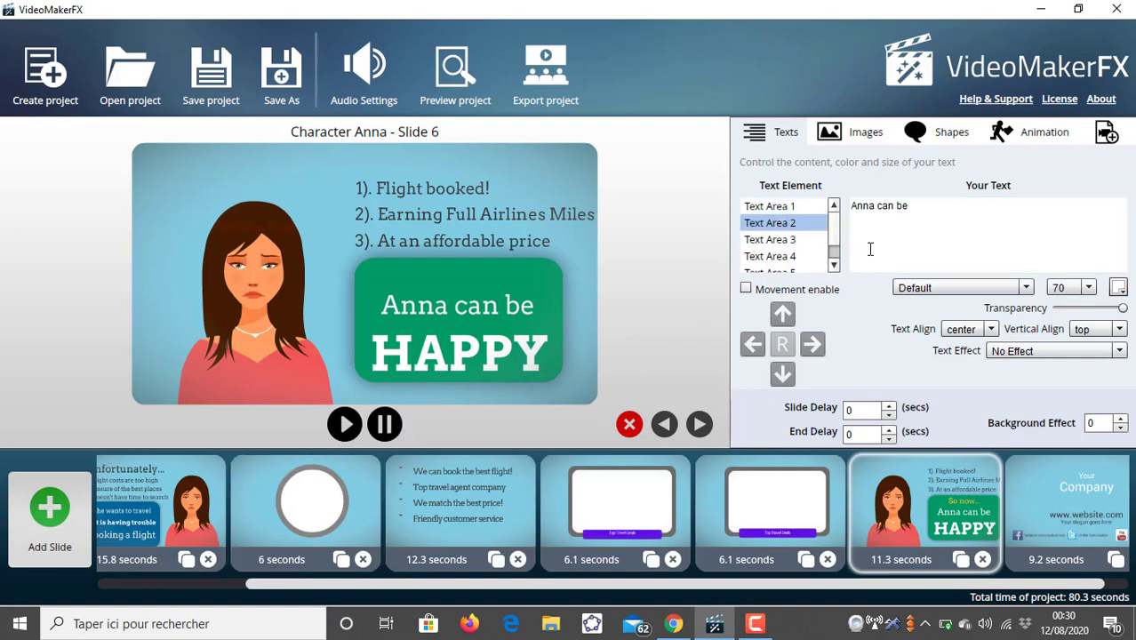
{"action": "left_click", "coordinate": [886, 205]}
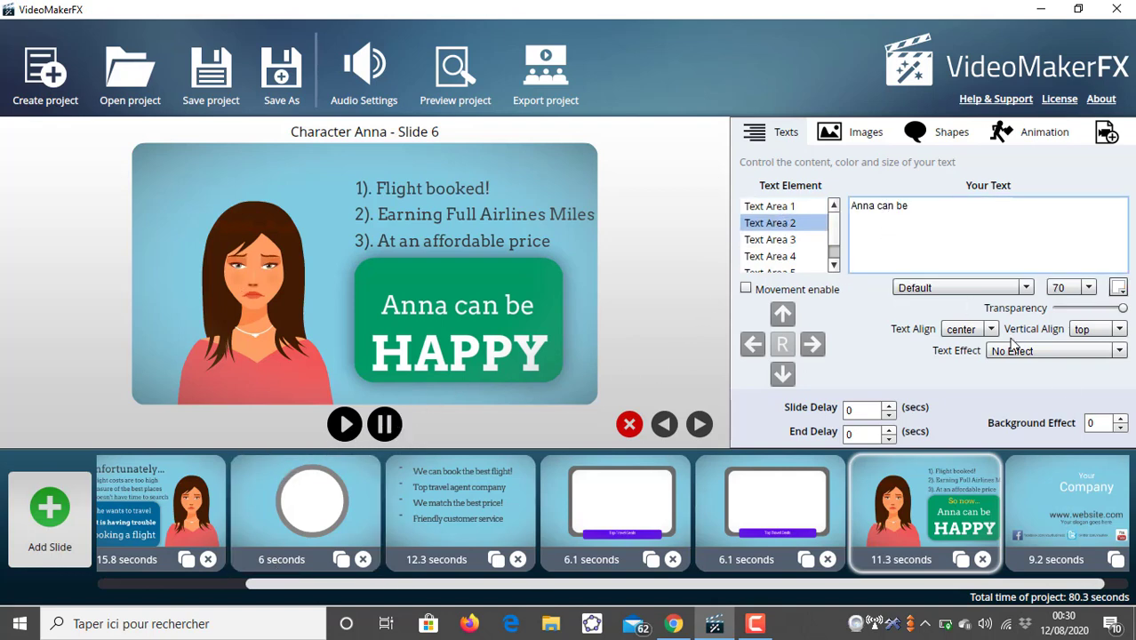
{"action": "left_click", "coordinate": [1119, 330]}
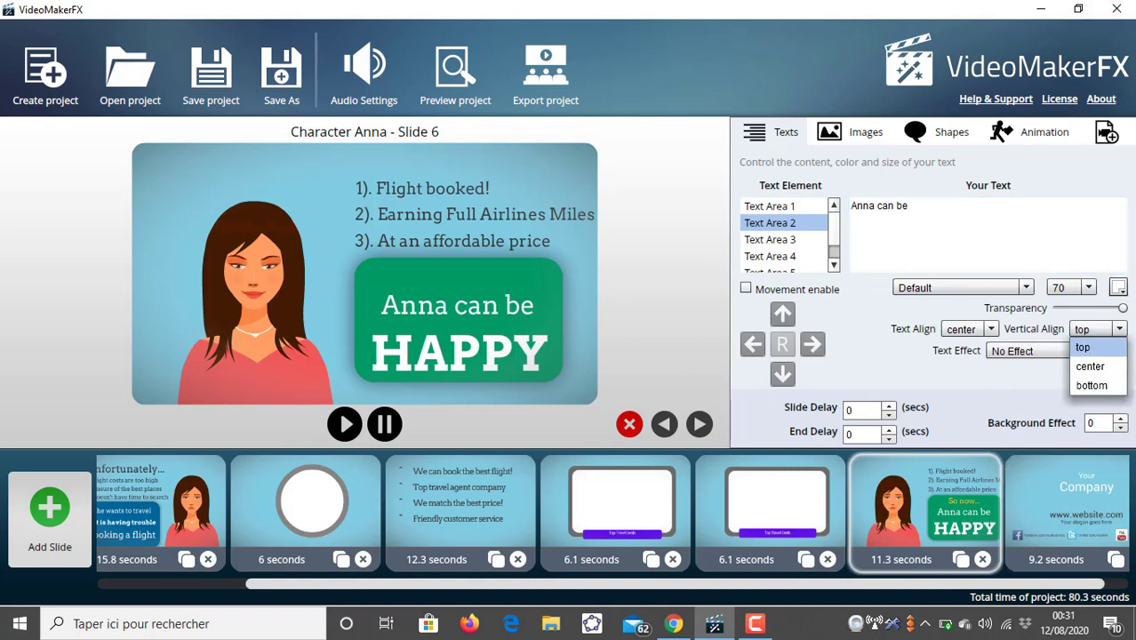
{"action": "left_click", "coordinate": [1107, 367]}
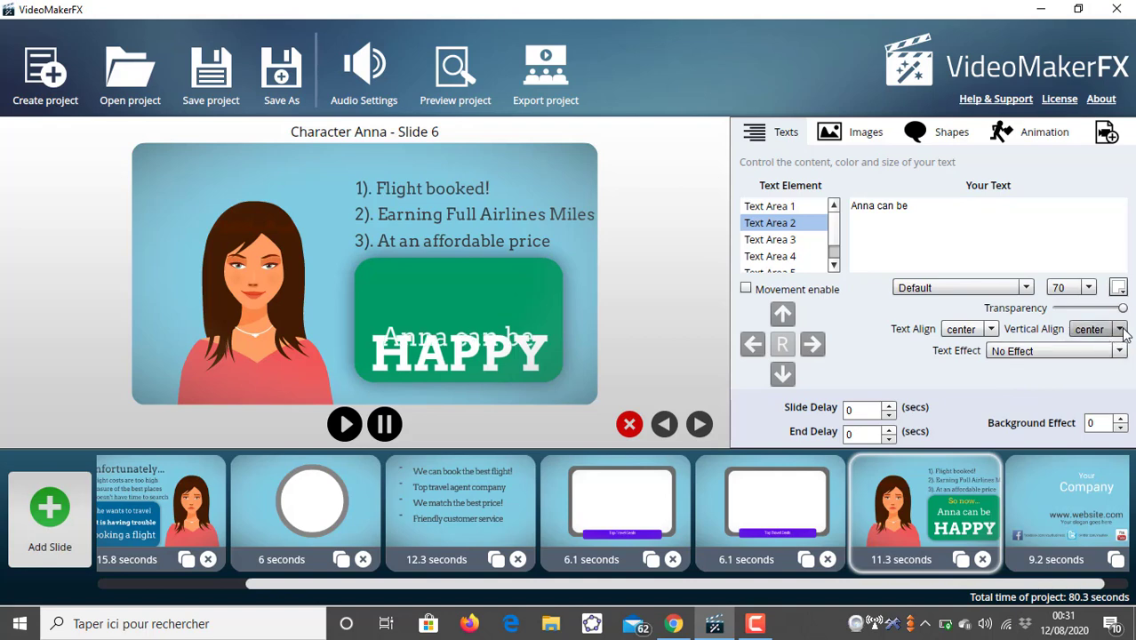
{"action": "left_click", "coordinate": [1093, 329]}
{"action": "left_click", "coordinate": [1083, 347]}
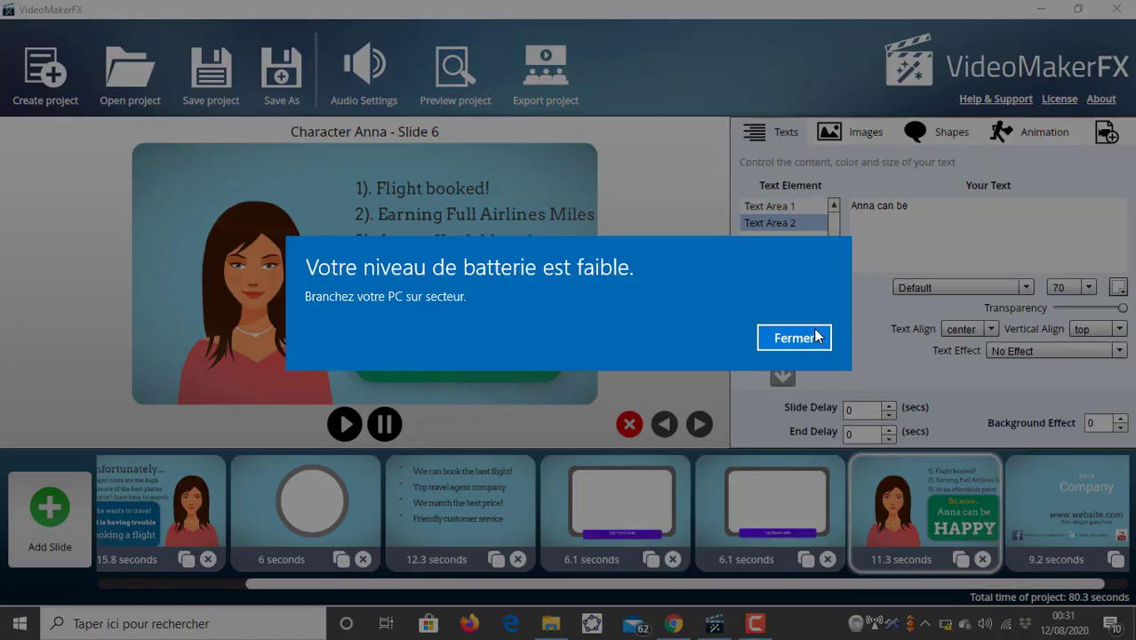
{"action": "left_click", "coordinate": [795, 336]}
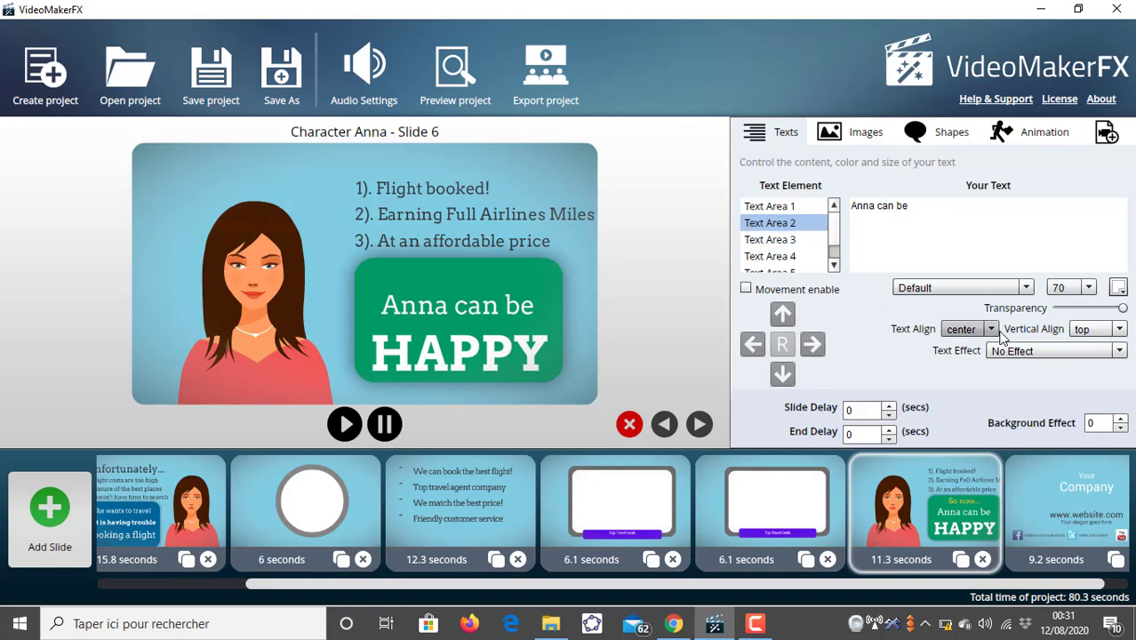
- Delete Text Area 2's "Anna can be" text
{"action": "left_click", "coordinate": [921, 210]}
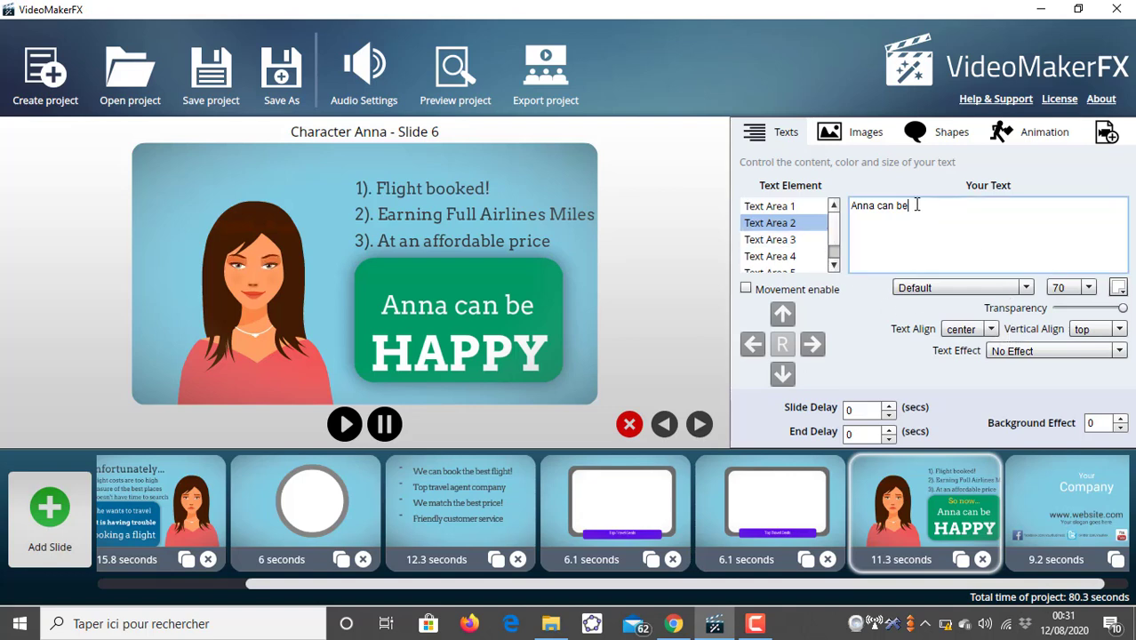
{"action": "key", "text": "BackSpace"}
{"action": "key", "text": "BackSpace"}
{"action": "key", "text": "BackSpace"}
{"action": "key", "text": "BackSpace"}
{"action": "key", "text": "BackSpace"}
{"action": "key", "text": "BackSpace"}
{"action": "key", "text": "BackSpace"}
{"action": "key", "text": "BackSpace"}
{"action": "key", "text": "BackSpace"}
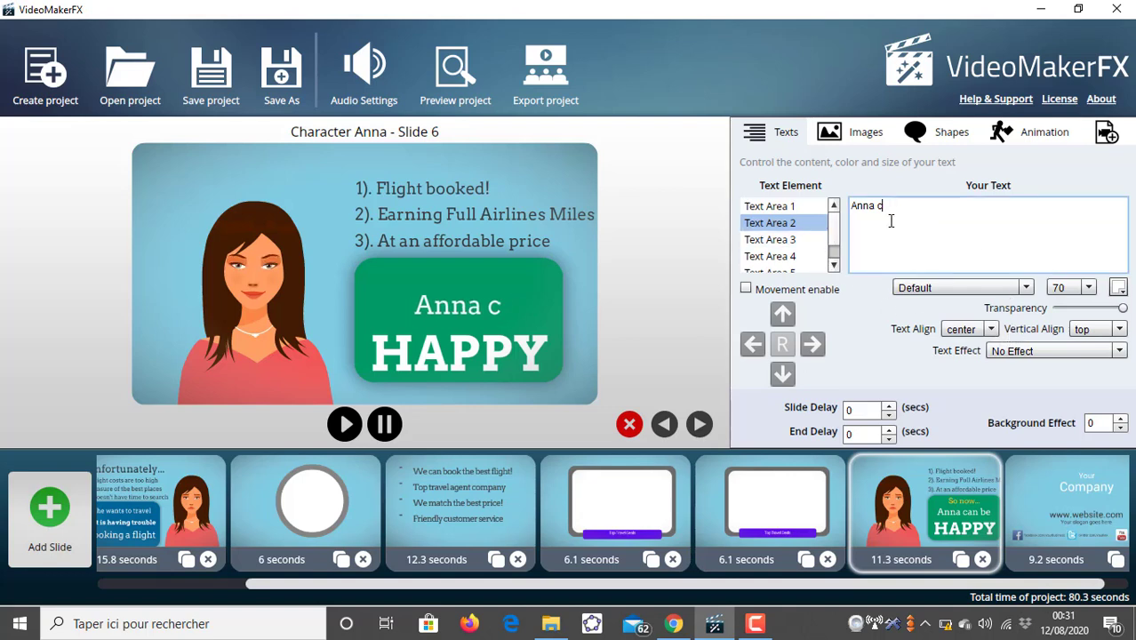
{"action": "key", "text": "BackSpace"}
{"action": "key", "text": "BackSpace"}
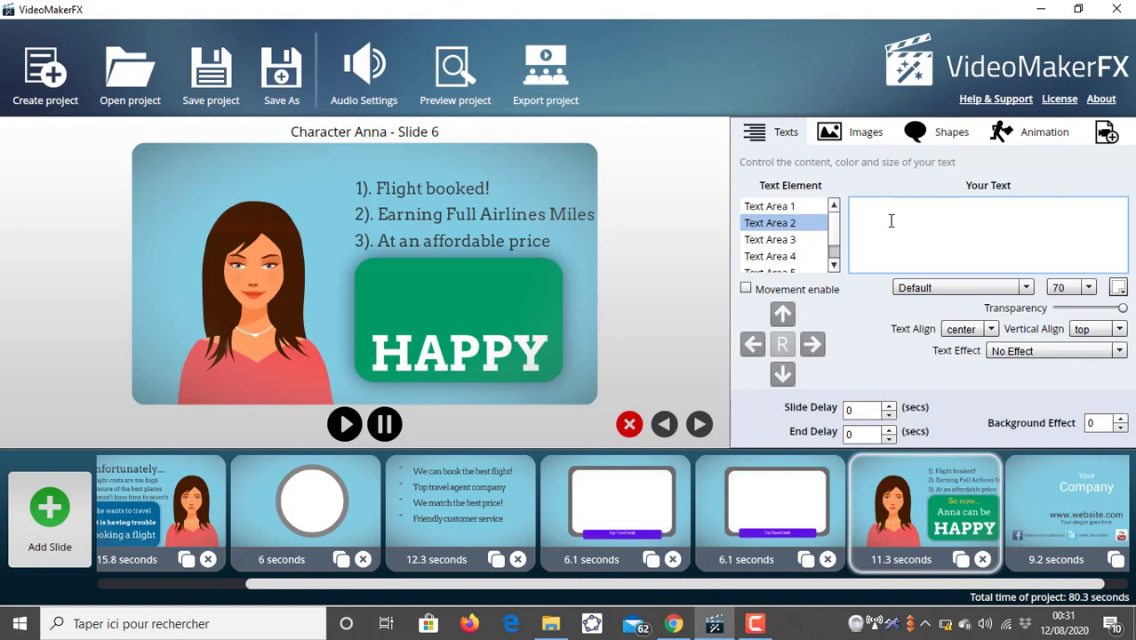
- Enter "Anna peut donc se réjouir" as Text Area 1's text
{"action": "left_click", "coordinate": [771, 205]}
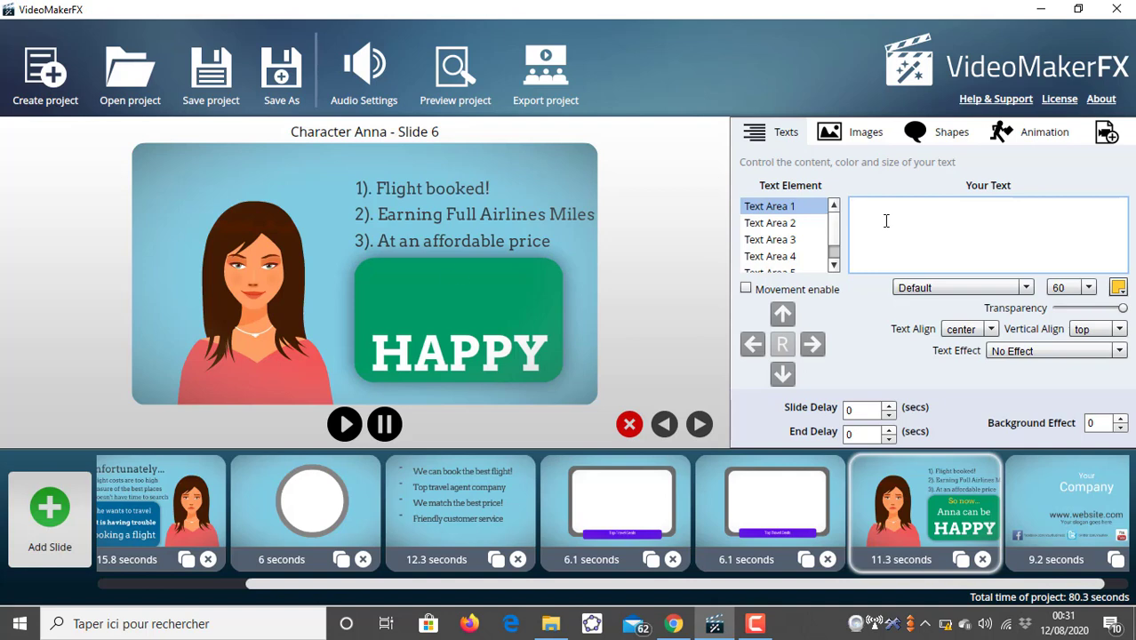
{"action": "type", "text": "Anna p"}
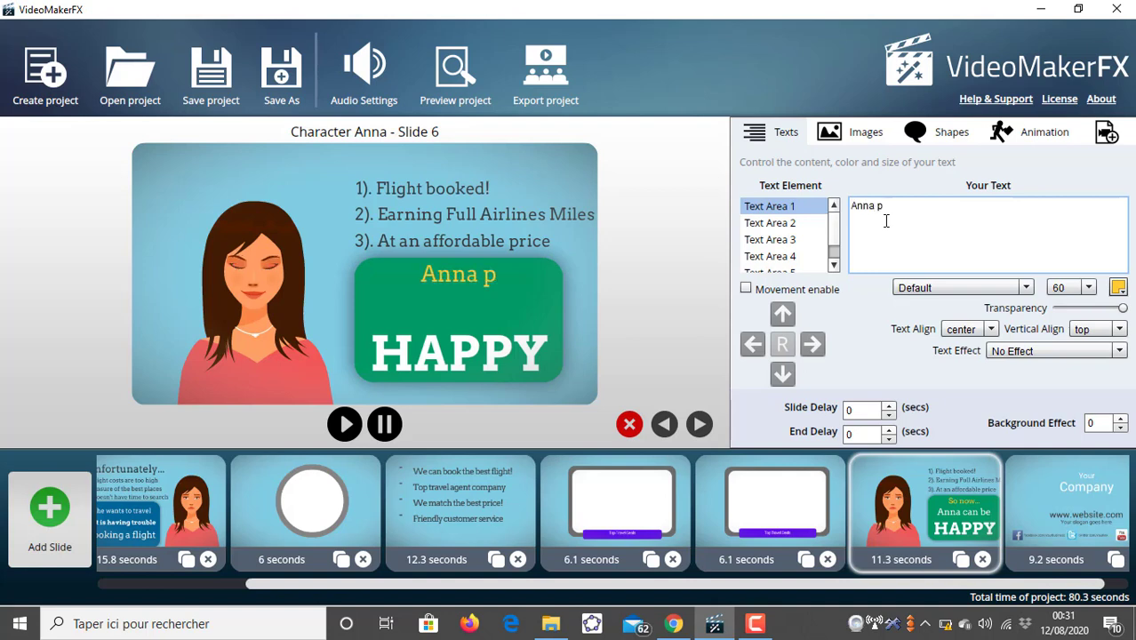
{"action": "type", "text": "eut do"}
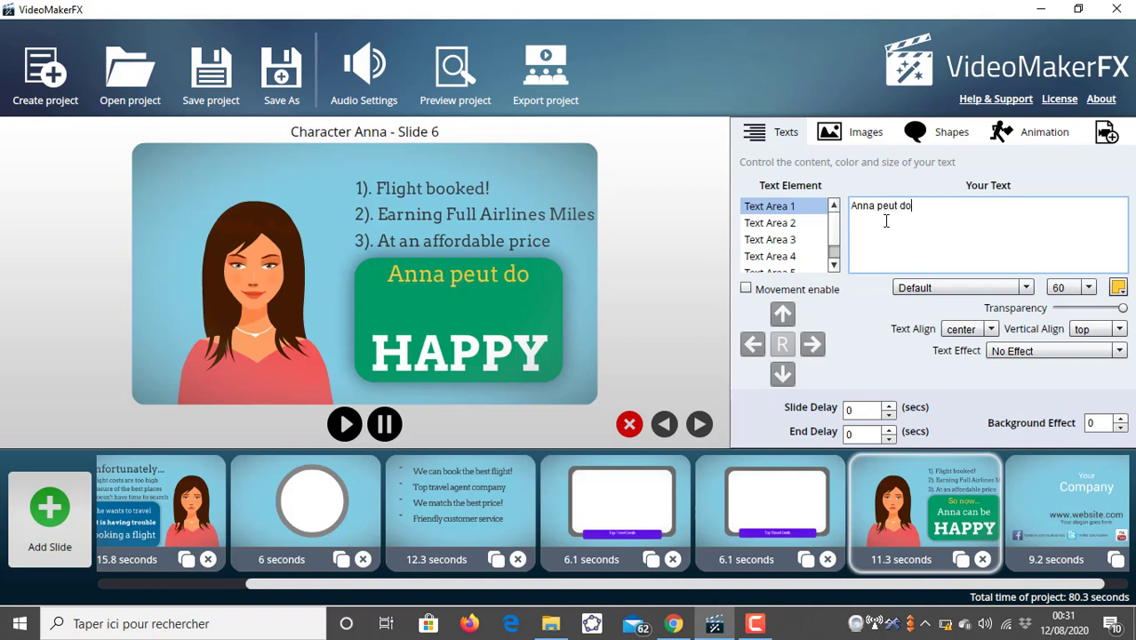
{"action": "type", "text": "nc se r"}
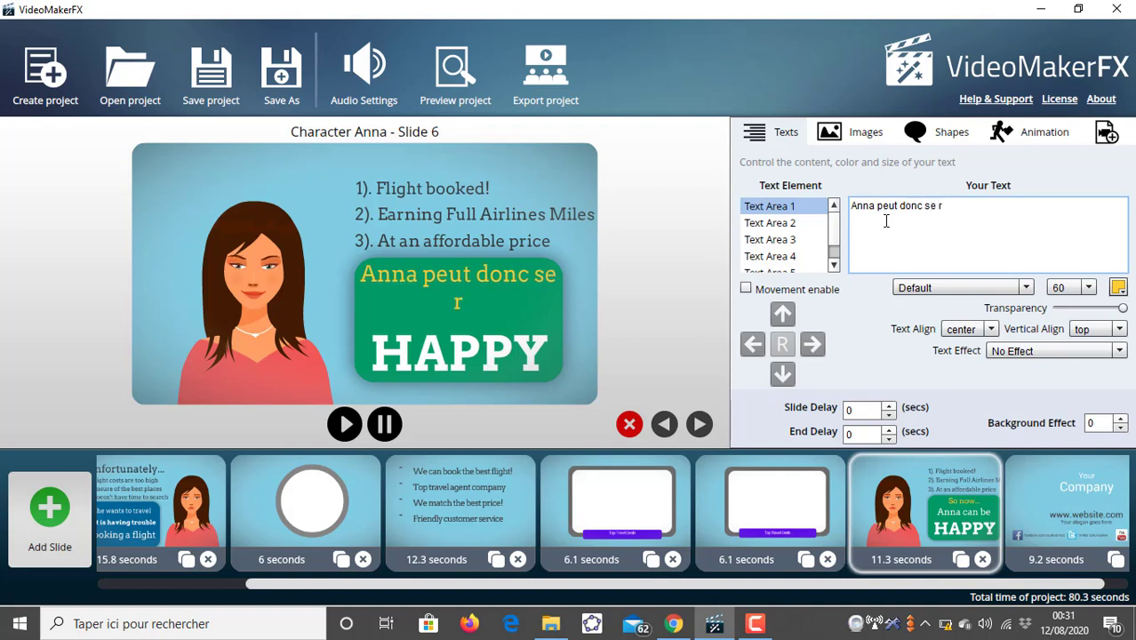
{"action": "type", "text": "éjouir"}
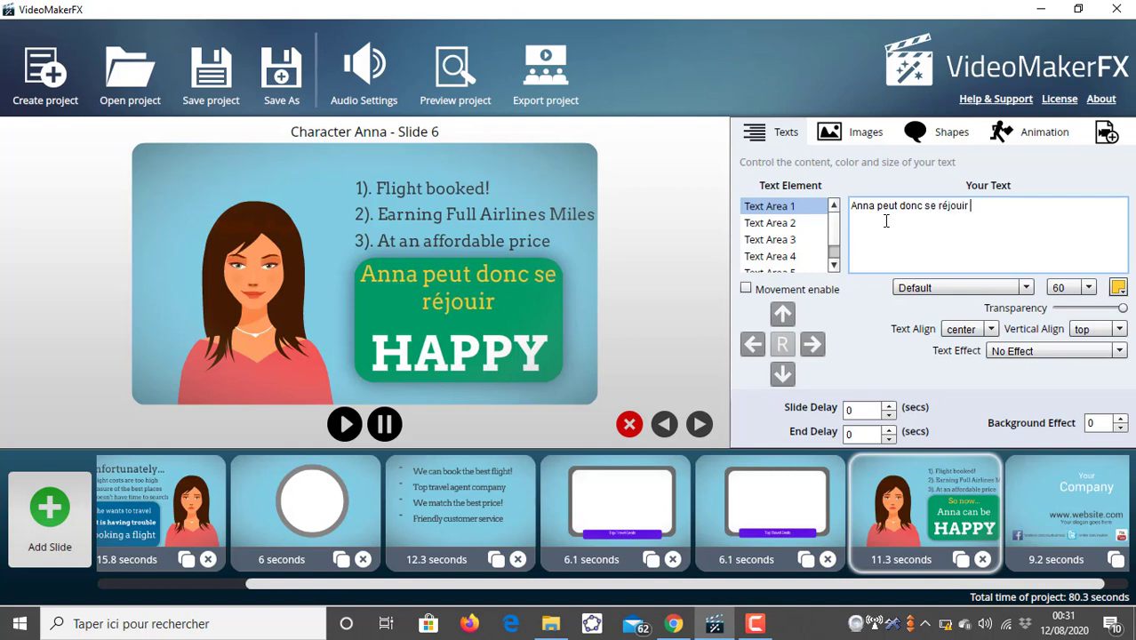
- Clear Text Area 3's "HAPPY" text
{"action": "left_click", "coordinate": [809, 223]}
{"action": "left_click", "coordinate": [800, 241]}
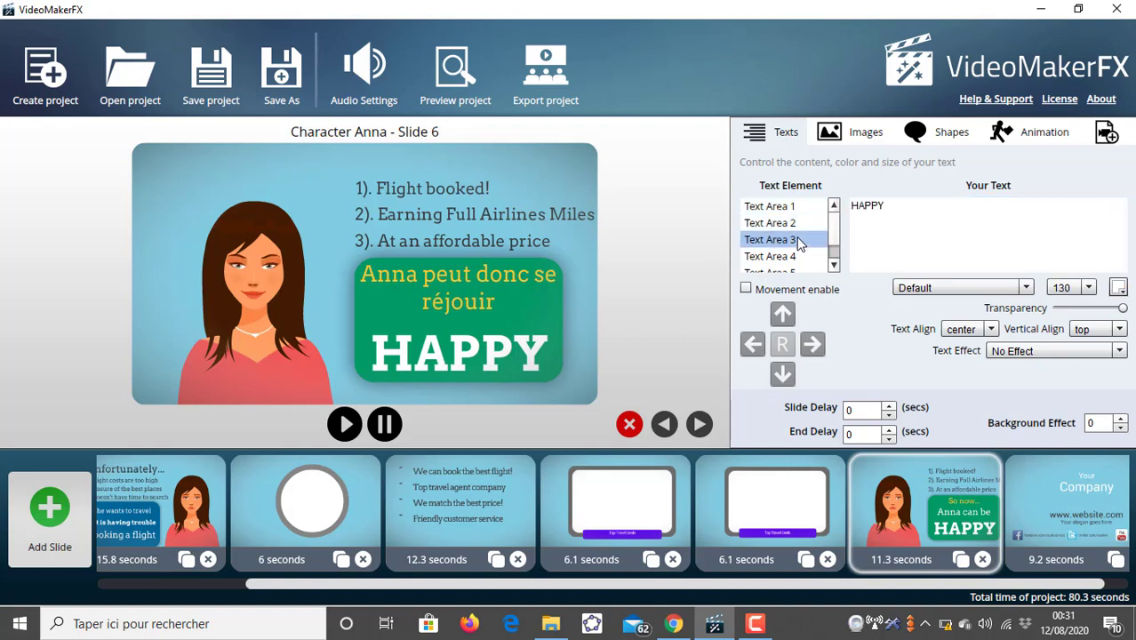
{"action": "double_click", "coordinate": [882, 219]}
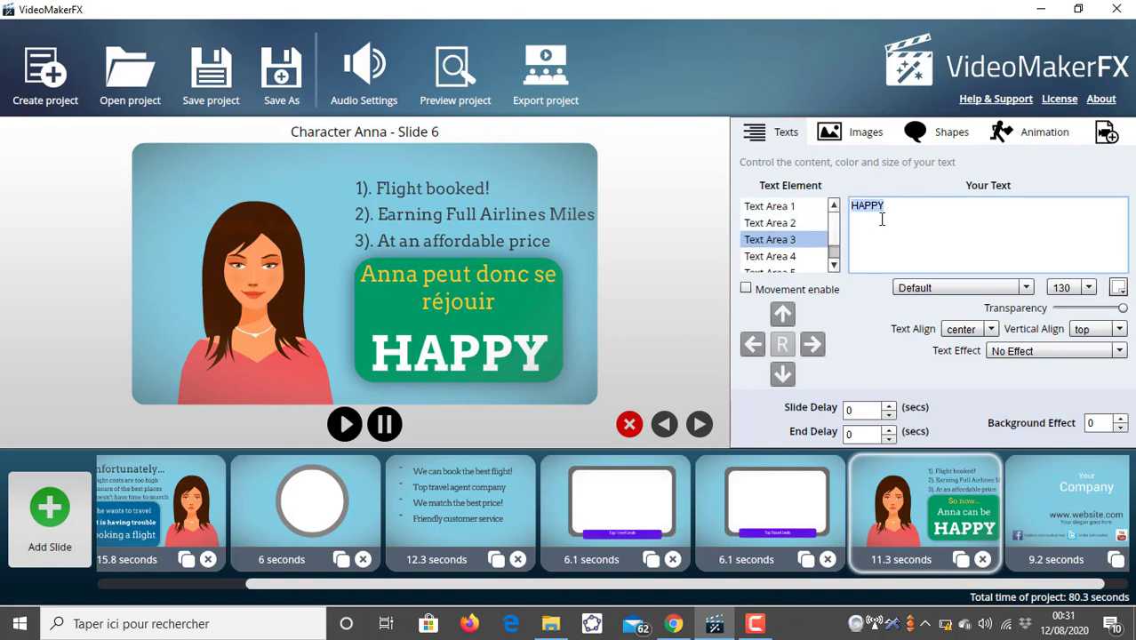
{"action": "type", "text": "de"}
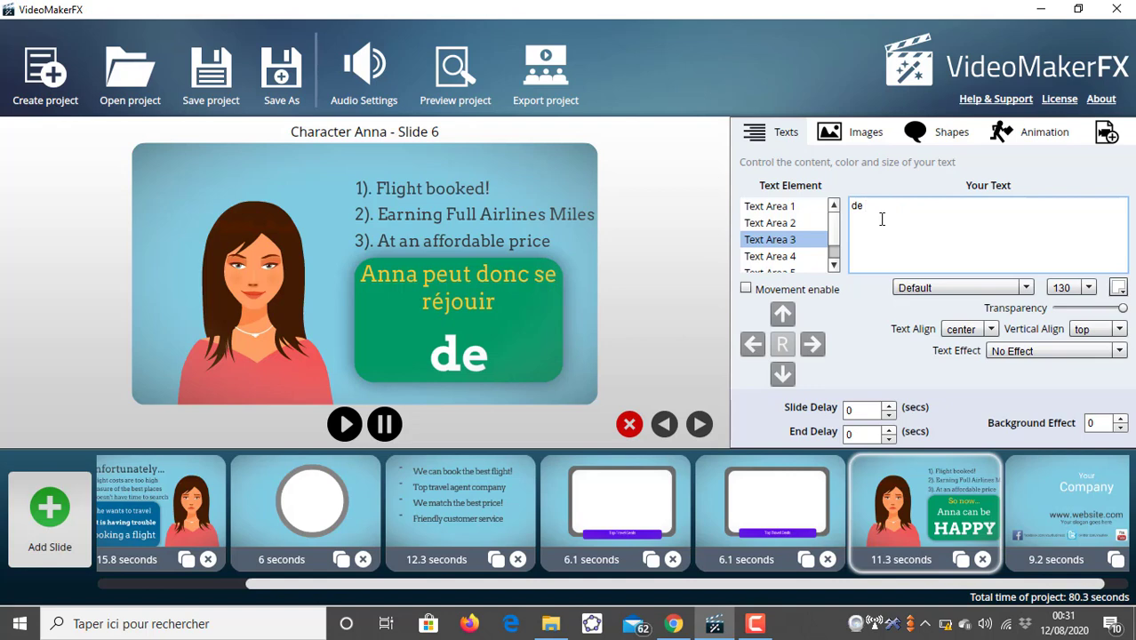
{"action": "type", "text": " cette"}
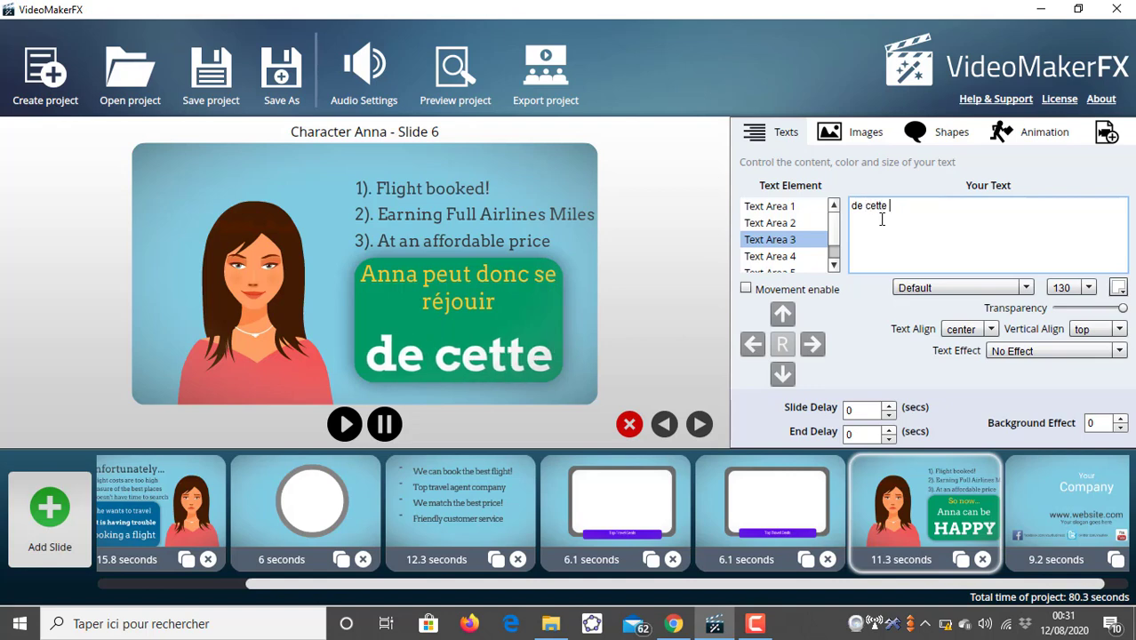
{"action": "key", "text": "BackSpace"}
{"action": "key", "text": "BackSpace"}
{"action": "key", "text": "BackSpace"}
{"action": "key", "text": "BackSpace"}
{"action": "key", "text": "BackSpace"}
{"action": "key", "text": "BackSpace"}
{"action": "key", "text": "BackSpace"}
{"action": "key", "text": "BackSpace"}
{"action": "key", "text": "BackSpace"}
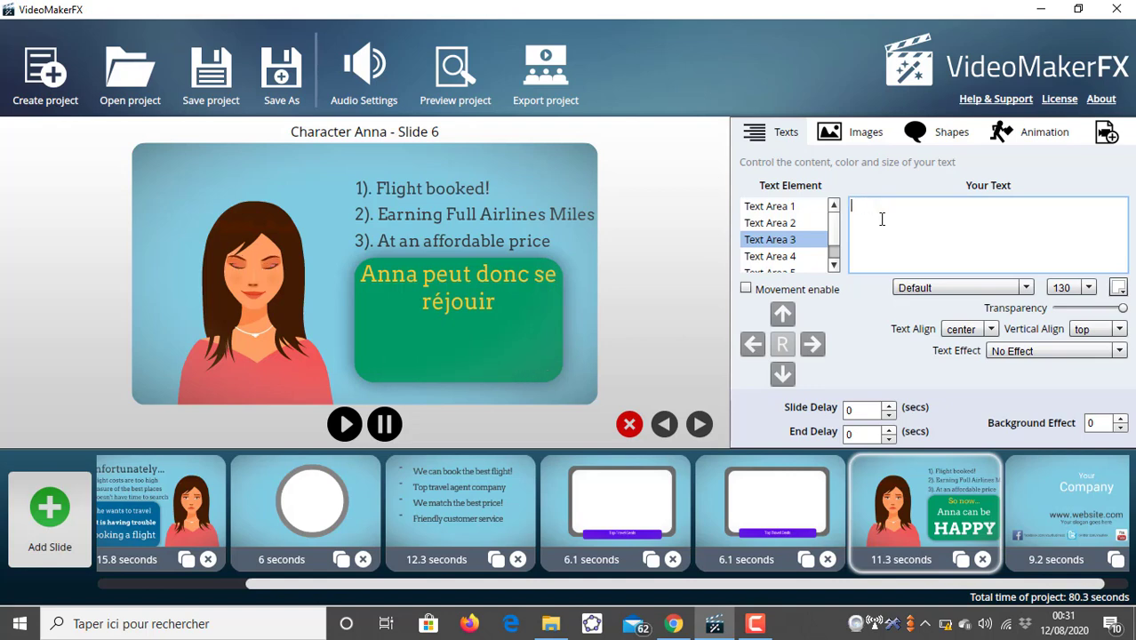
- Enter "de cette" as Text Area 2's text
{"action": "left_click", "coordinate": [753, 223]}
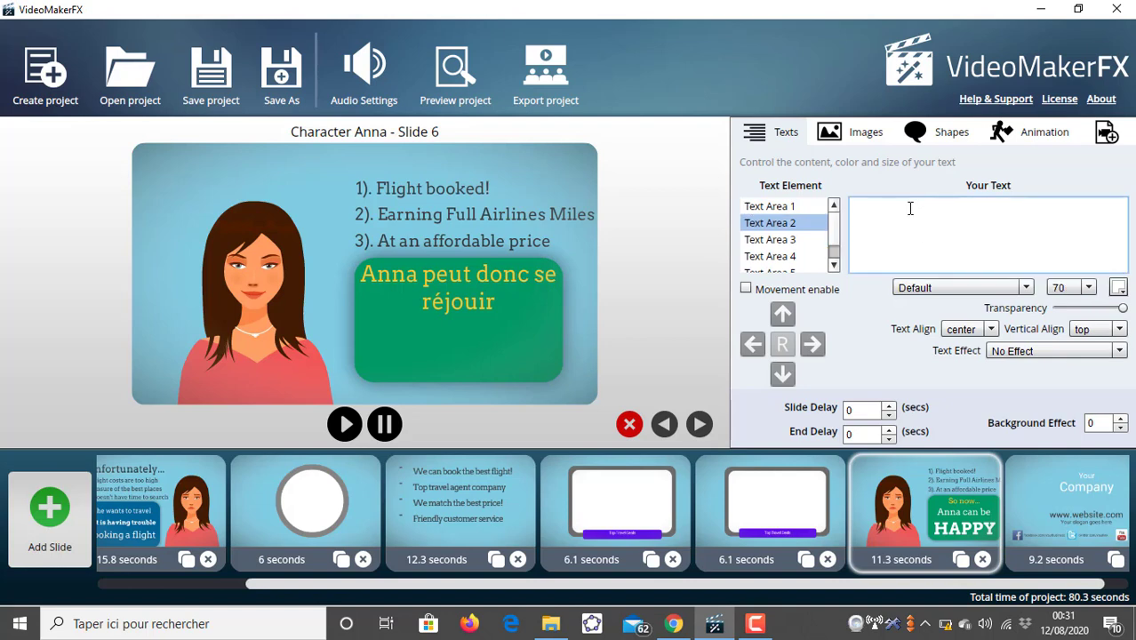
{"action": "type", "text": "de cette"}
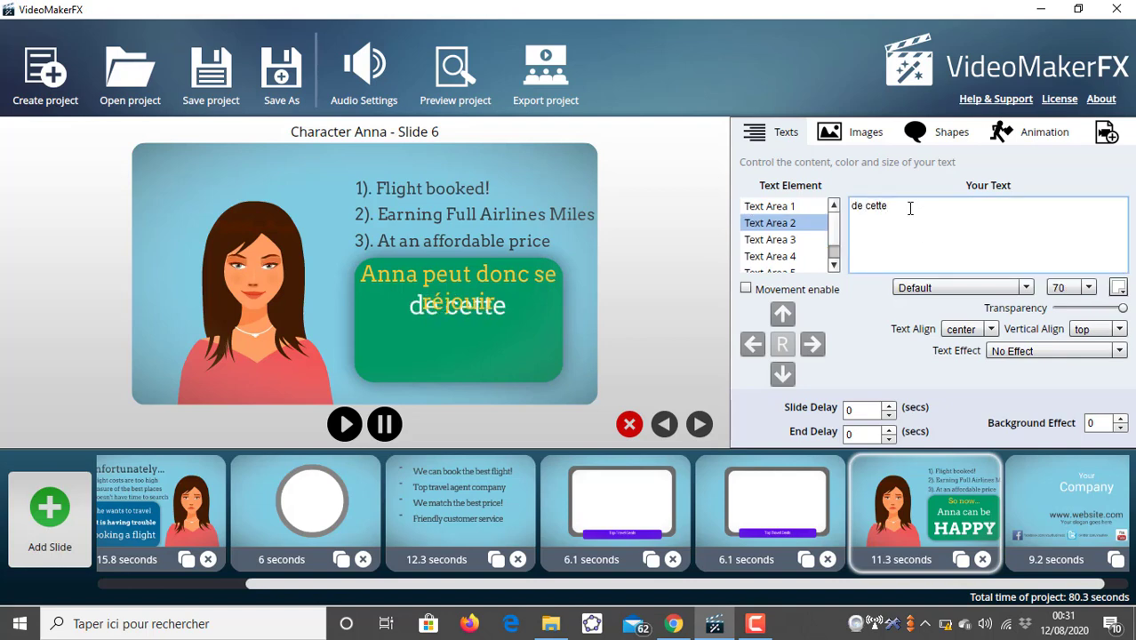
- Set Text Area 2's vertical alignment to center
{"action": "left_click", "coordinate": [1117, 330]}
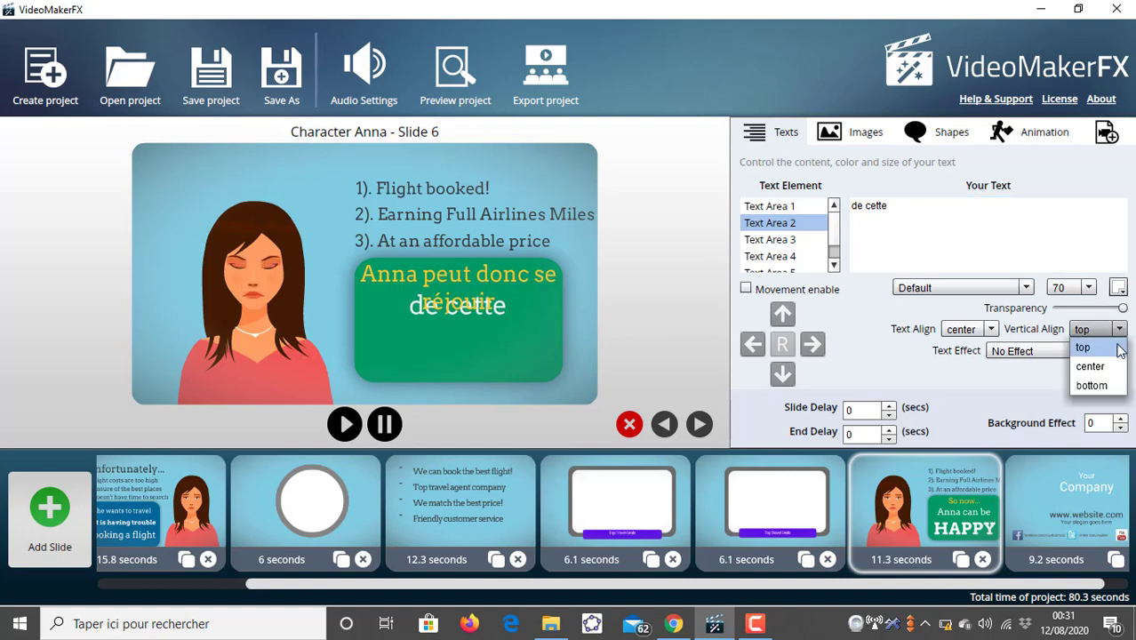
{"action": "left_click", "coordinate": [1098, 388]}
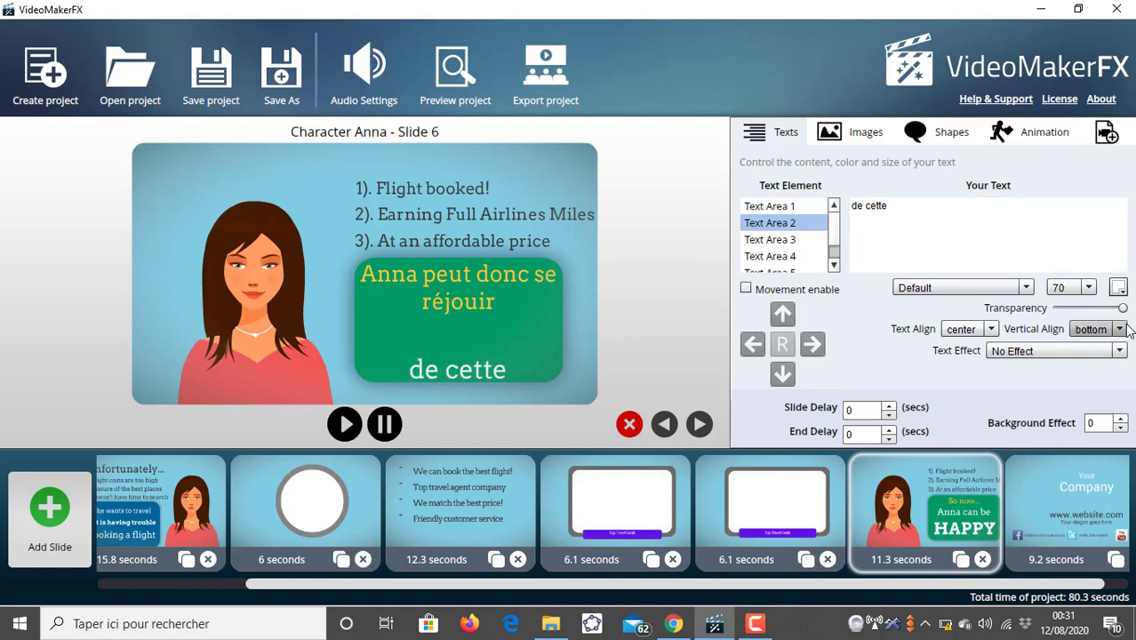
{"action": "left_click", "coordinate": [1117, 330]}
{"action": "left_click", "coordinate": [1101, 366]}
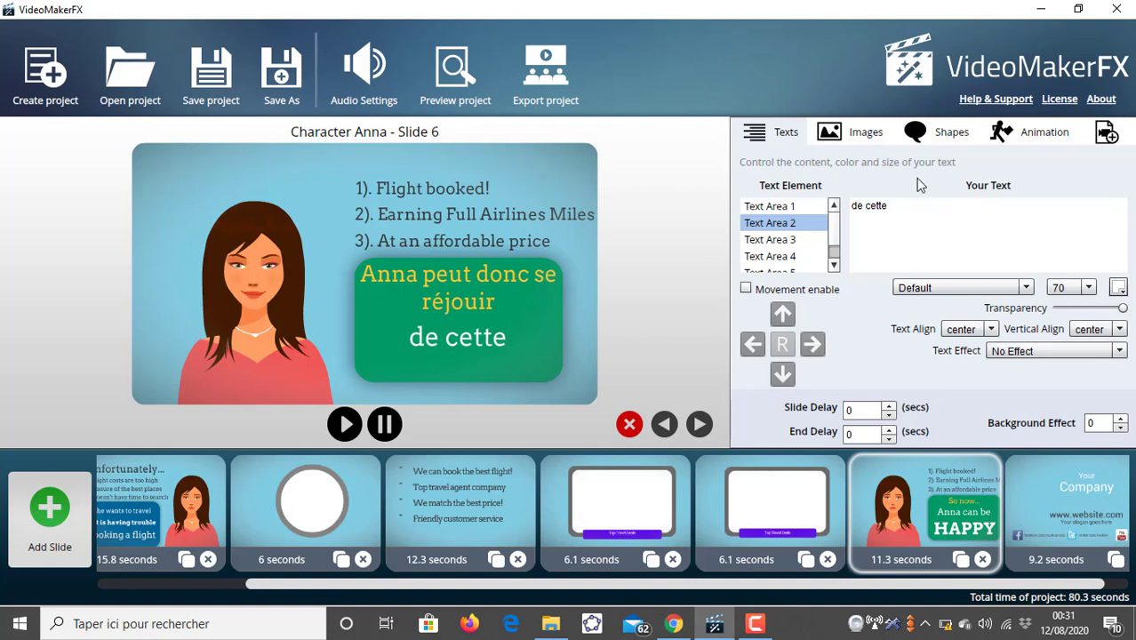
- Complete Text Area 2's text to read "de cette découverte"
{"action": "left_click", "coordinate": [915, 204]}
{"action": "type", "text": "dé"}
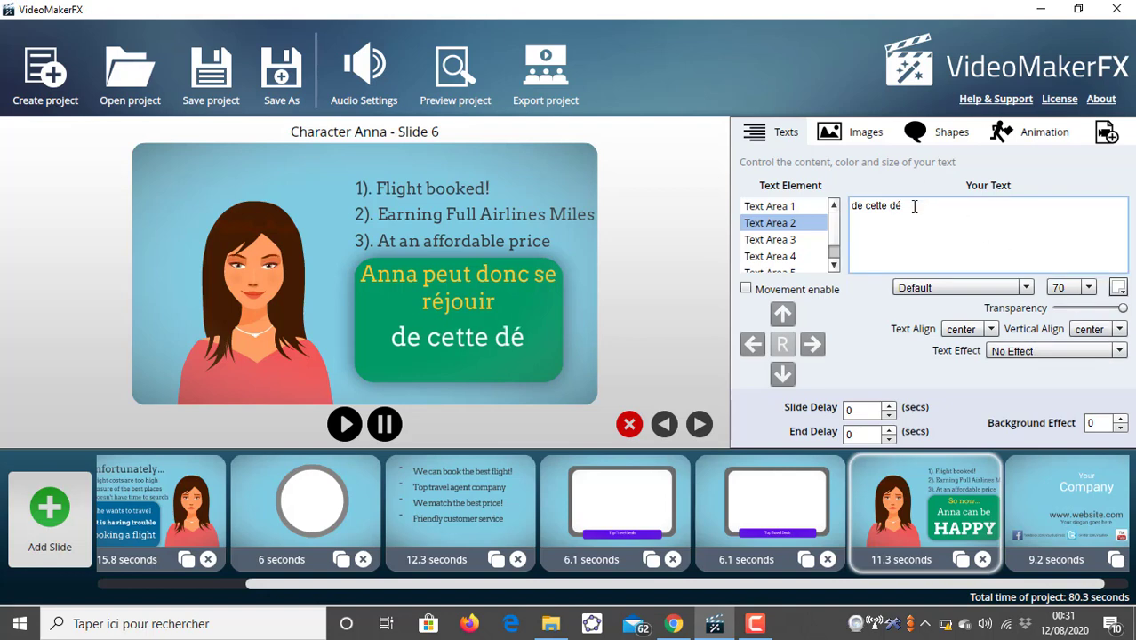
{"action": "type", "text": "co"}
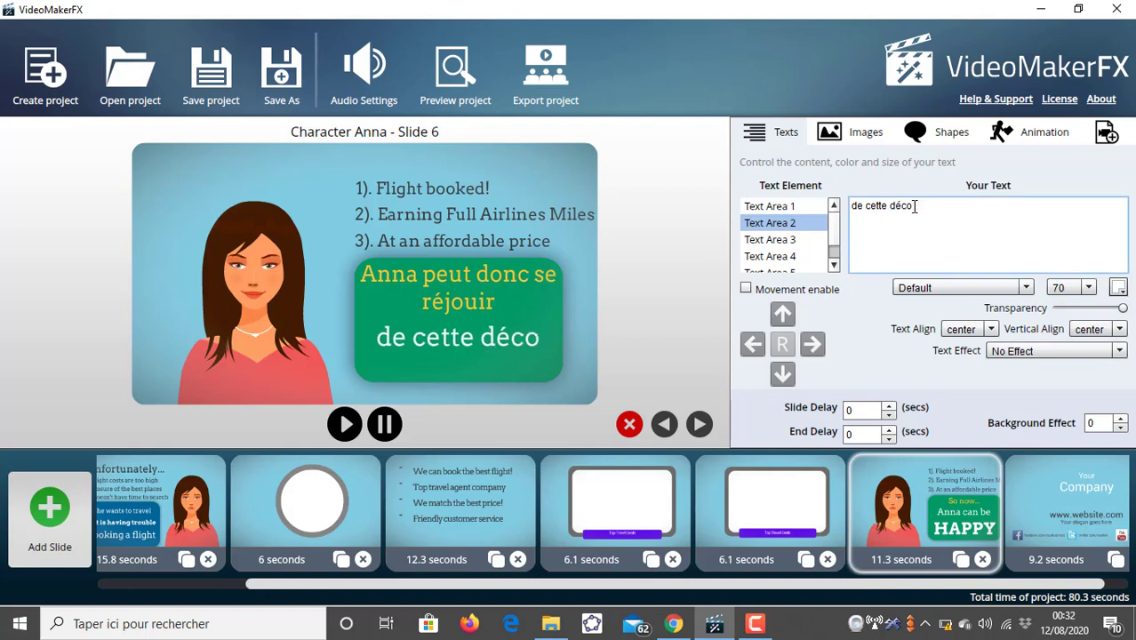
{"action": "type", "text": "uverte"}
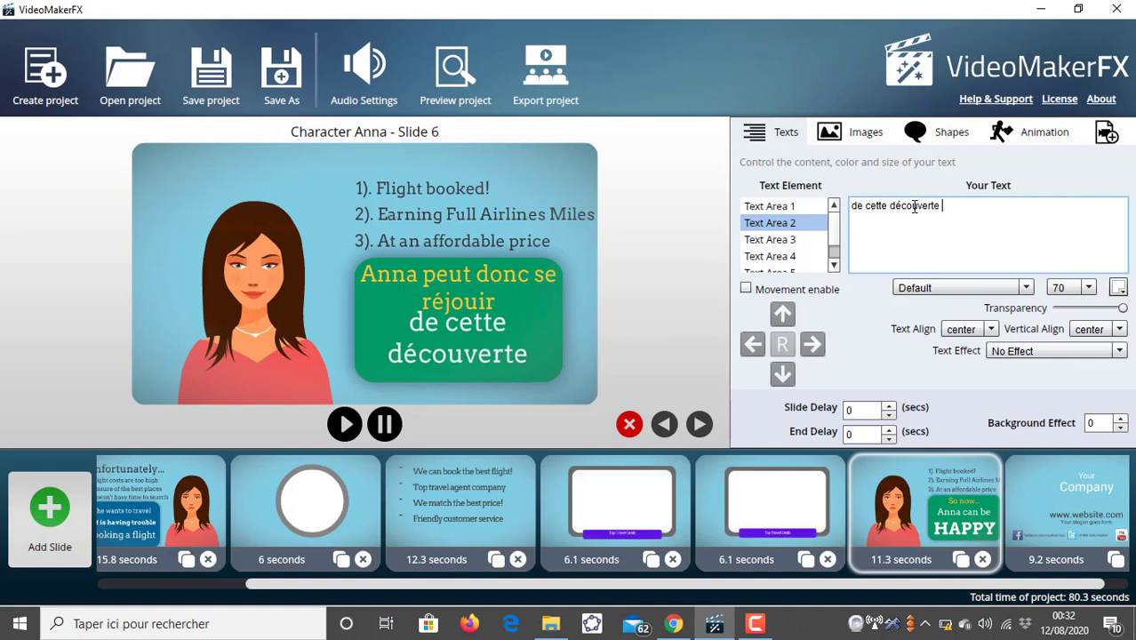
{"action": "type", "text": " form"}
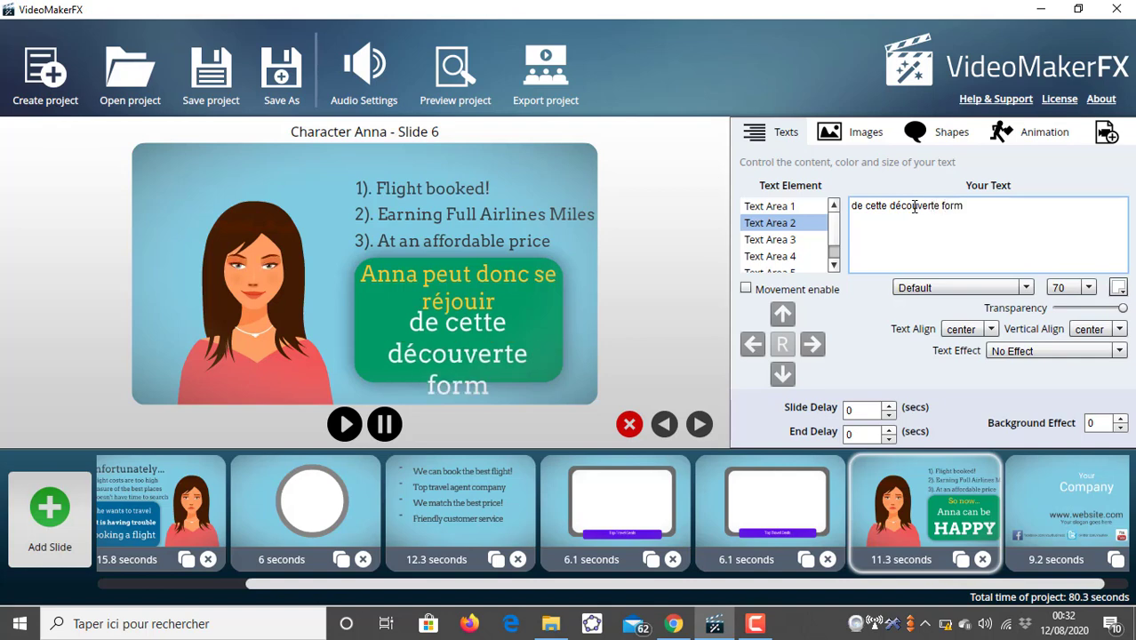
{"action": "type", "text": "id"}
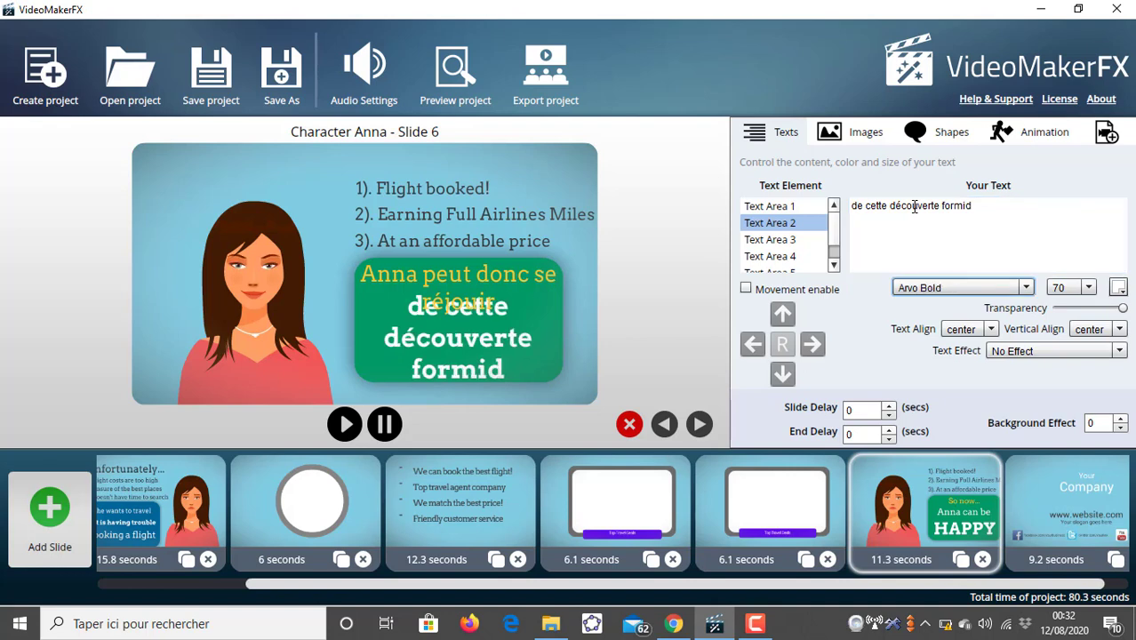
- Complete Text Area 2's text to read "de cette découverte formidable"
{"action": "left_click", "coordinate": [977, 214]}
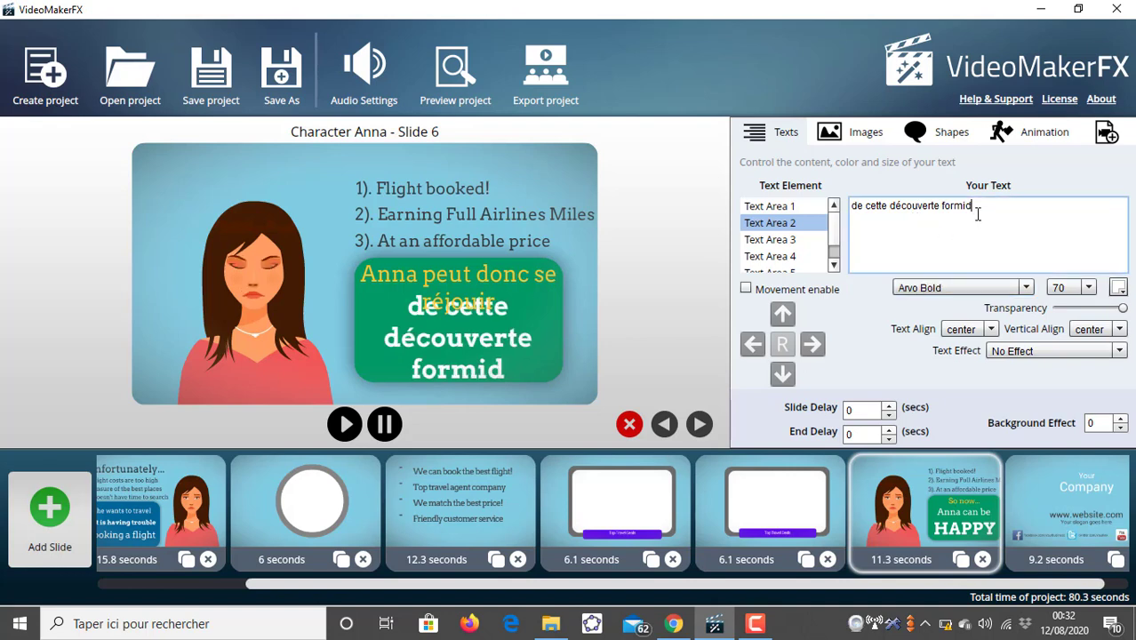
{"action": "type", "text": "able"}
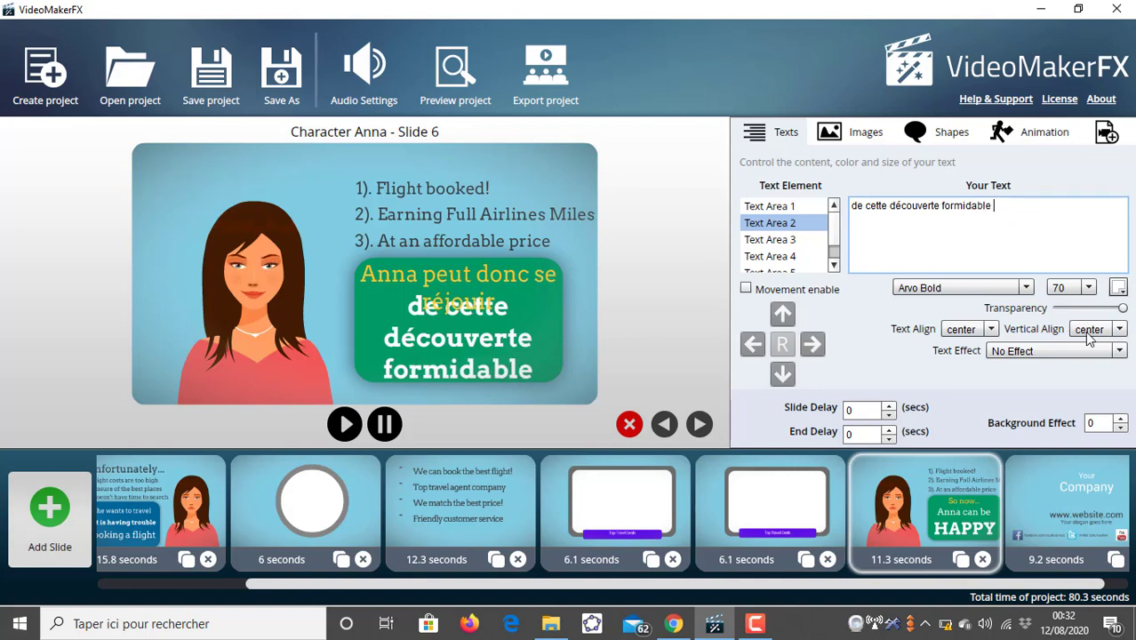
- Set Text Area 2's font size to 50
{"action": "left_click", "coordinate": [786, 206]}
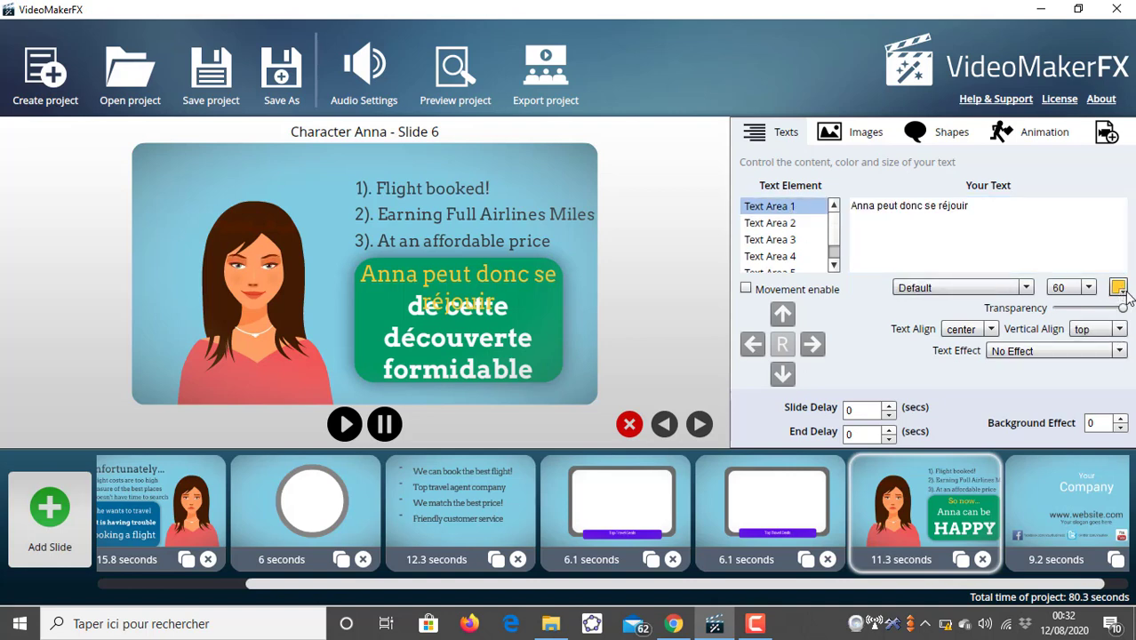
{"action": "left_click", "coordinate": [786, 223]}
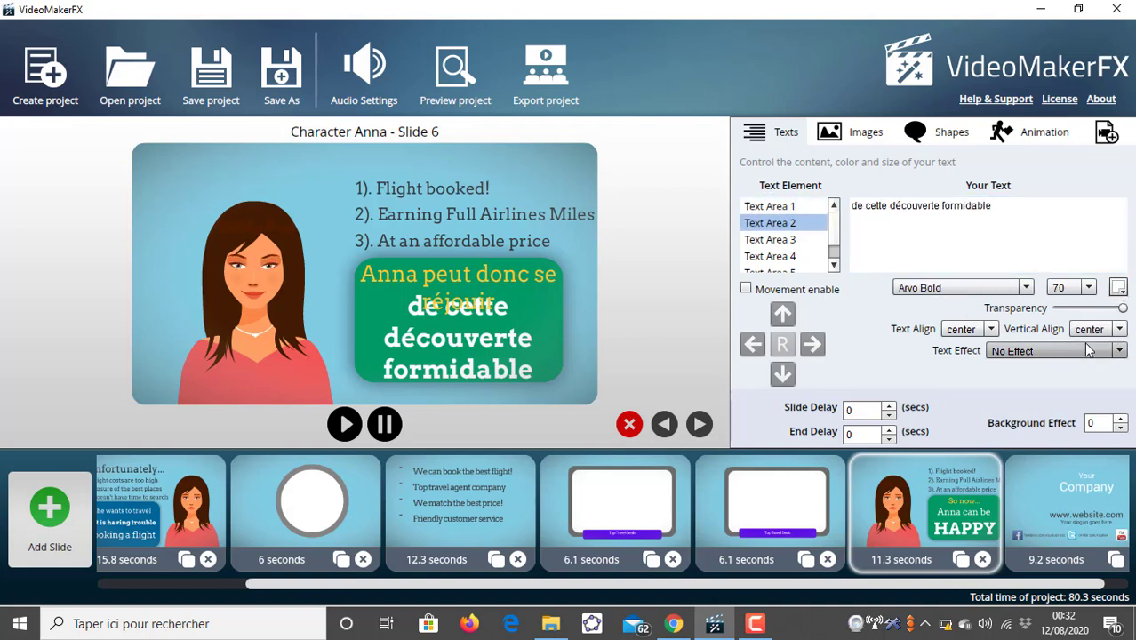
{"action": "left_click", "coordinate": [1087, 288]}
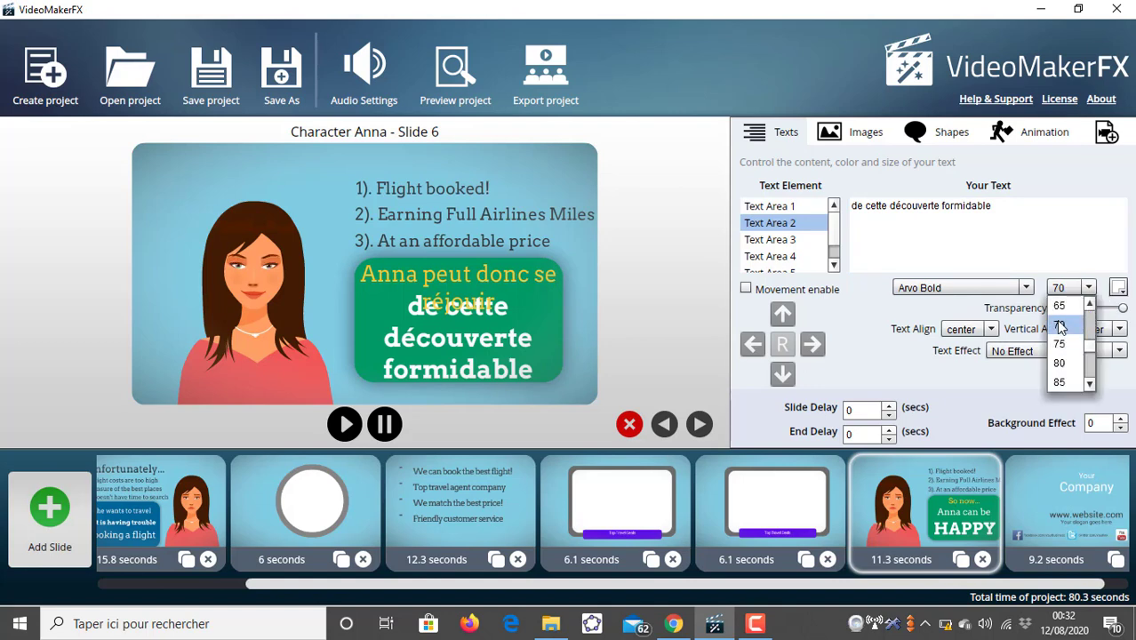
{"action": "left_click", "coordinate": [1086, 305]}
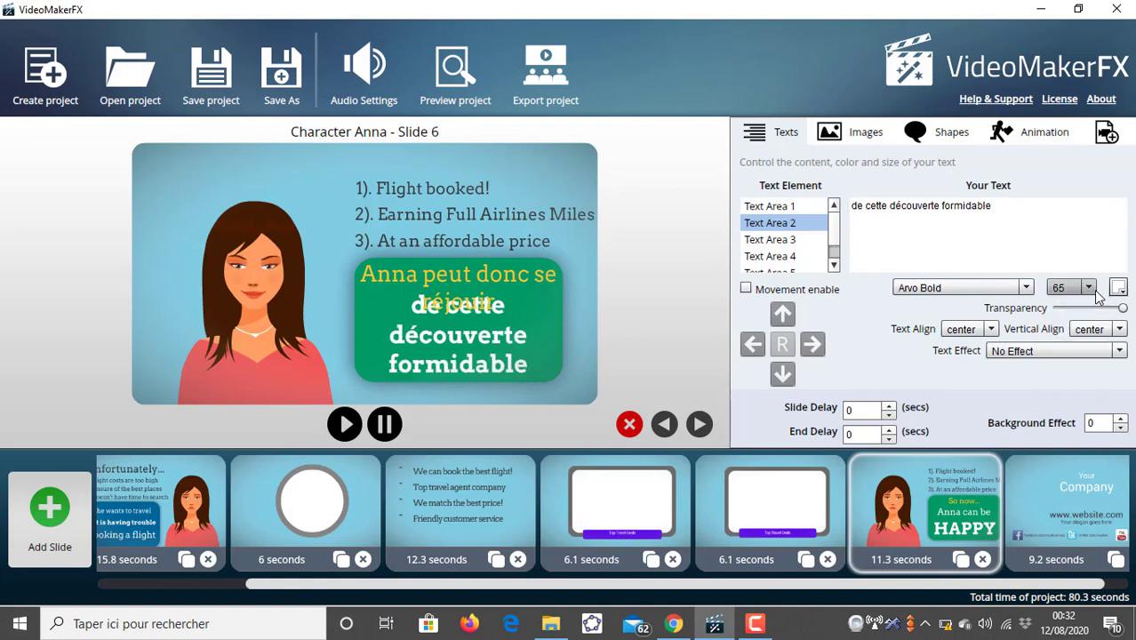
{"action": "left_click", "coordinate": [1088, 287]}
{"action": "left_click", "coordinate": [1088, 305]}
{"action": "left_click", "coordinate": [1088, 305]}
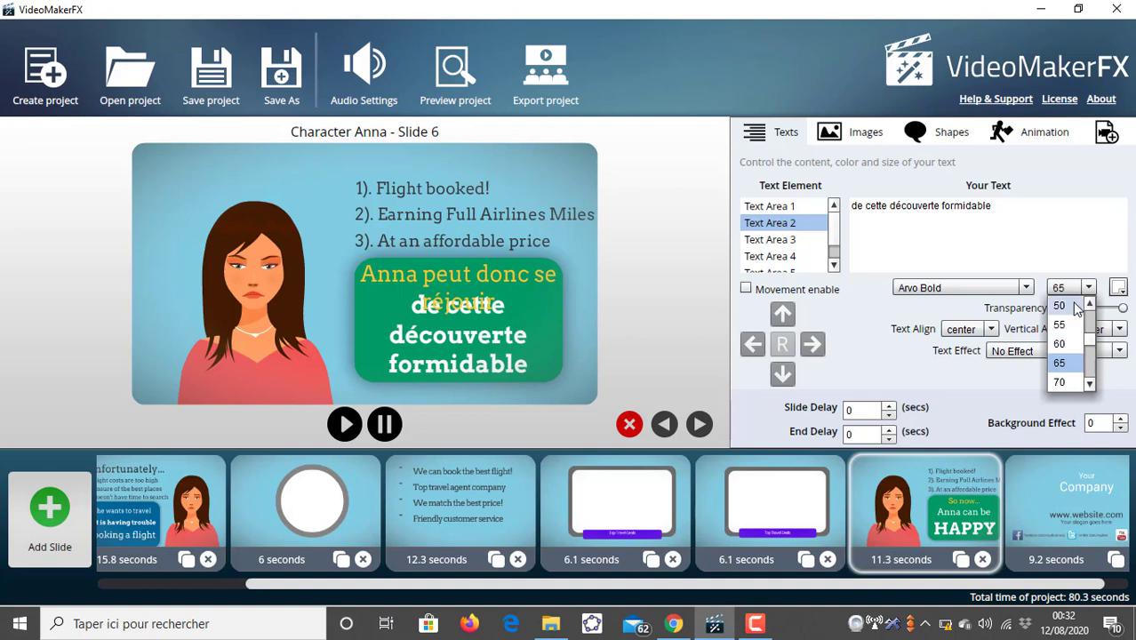
{"action": "left_click", "coordinate": [1062, 306]}
- Try Text Area 2's vertical alignment at bottom, then return it to center
{"action": "left_click", "coordinate": [1119, 329]}
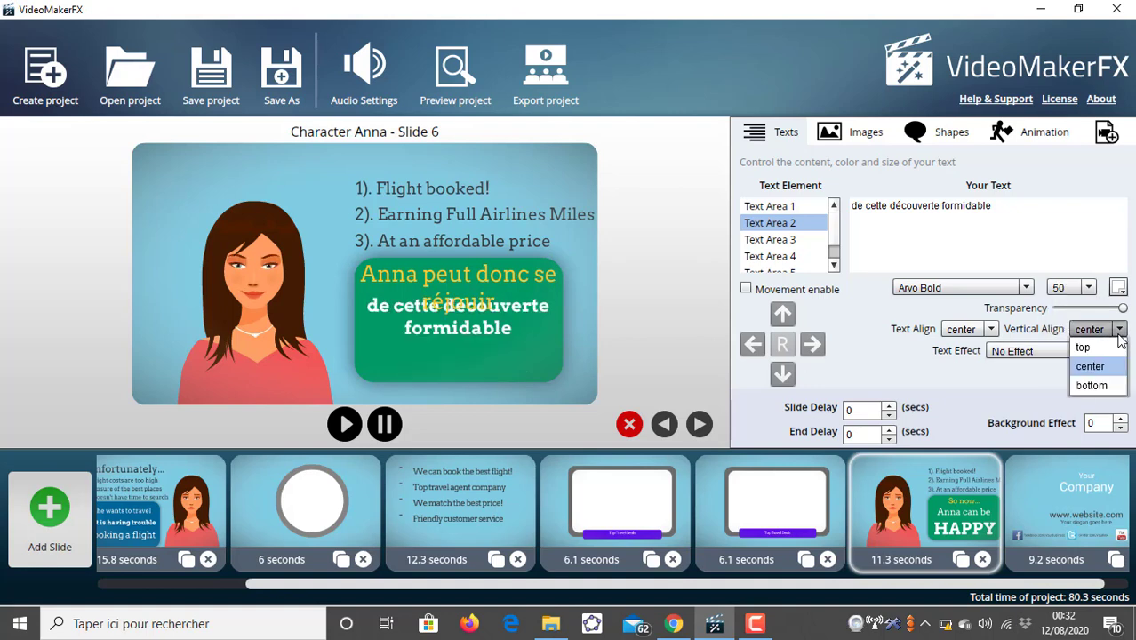
{"action": "left_click", "coordinate": [1099, 385]}
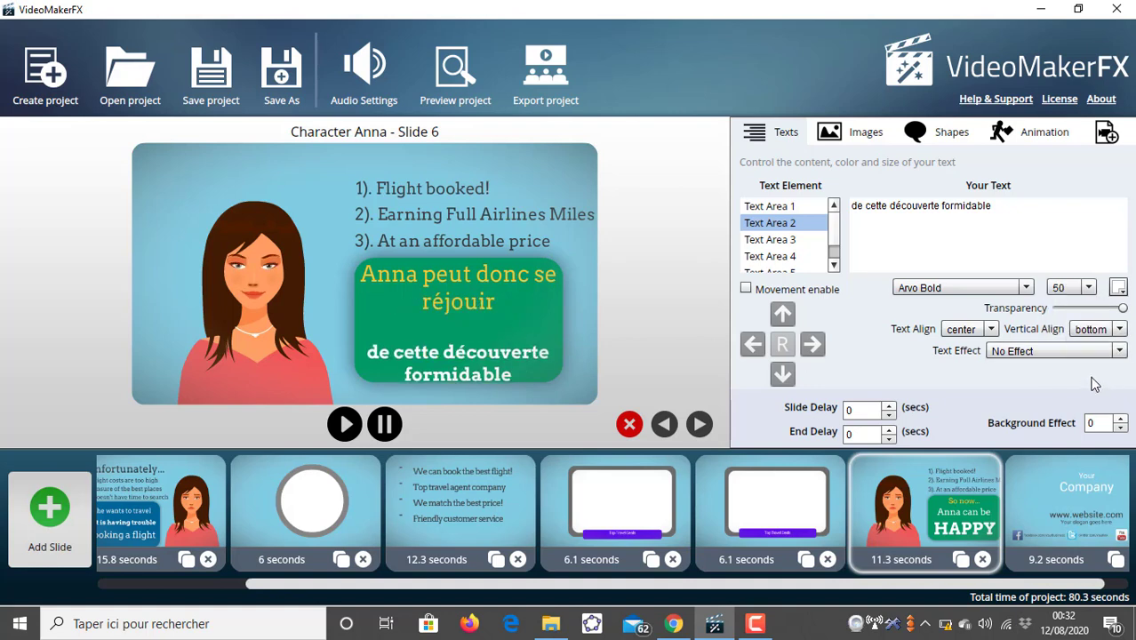
{"action": "left_click", "coordinate": [1116, 331]}
{"action": "left_click", "coordinate": [1102, 366]}
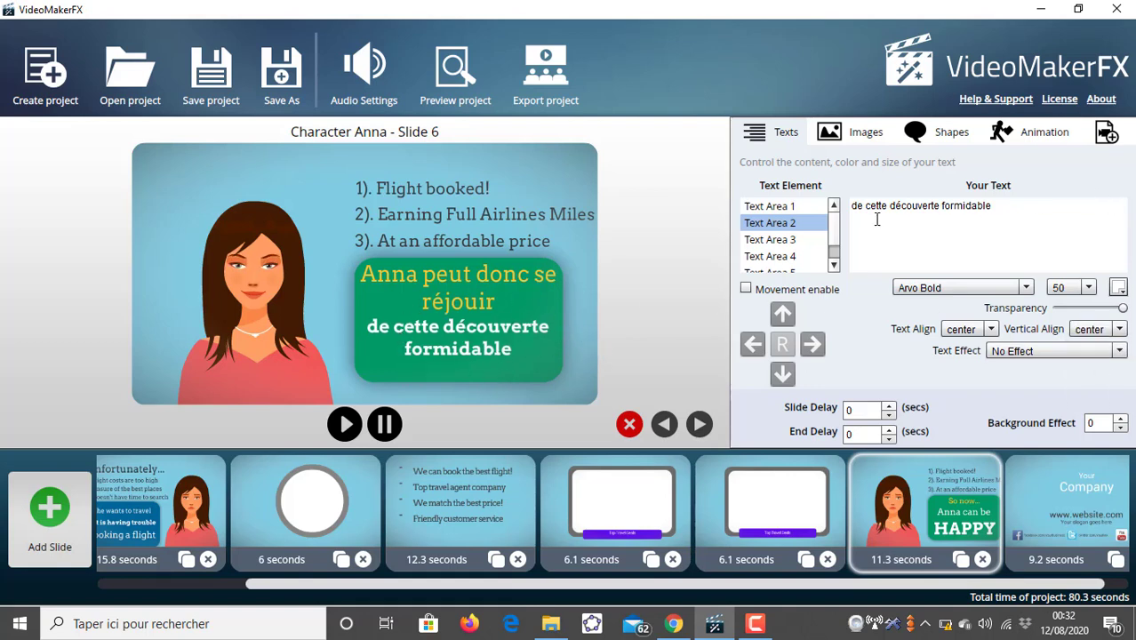
- Set Text Area 1's text color to black
{"action": "left_click", "coordinate": [771, 206]}
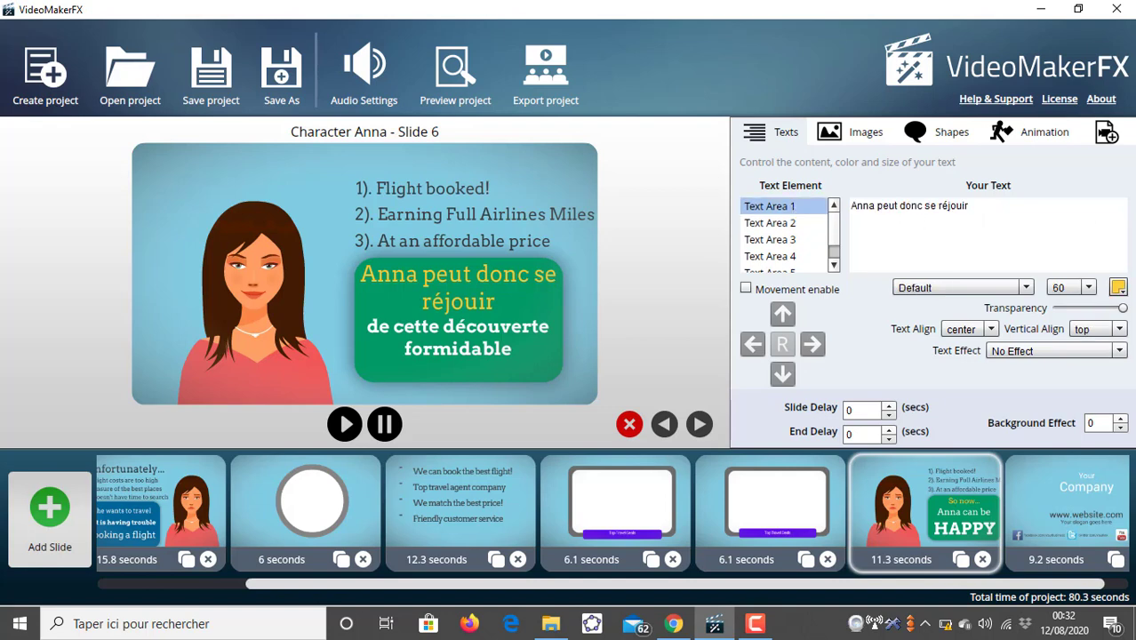
{"action": "left_click", "coordinate": [1119, 290]}
{"action": "left_click", "coordinate": [1022, 340]}
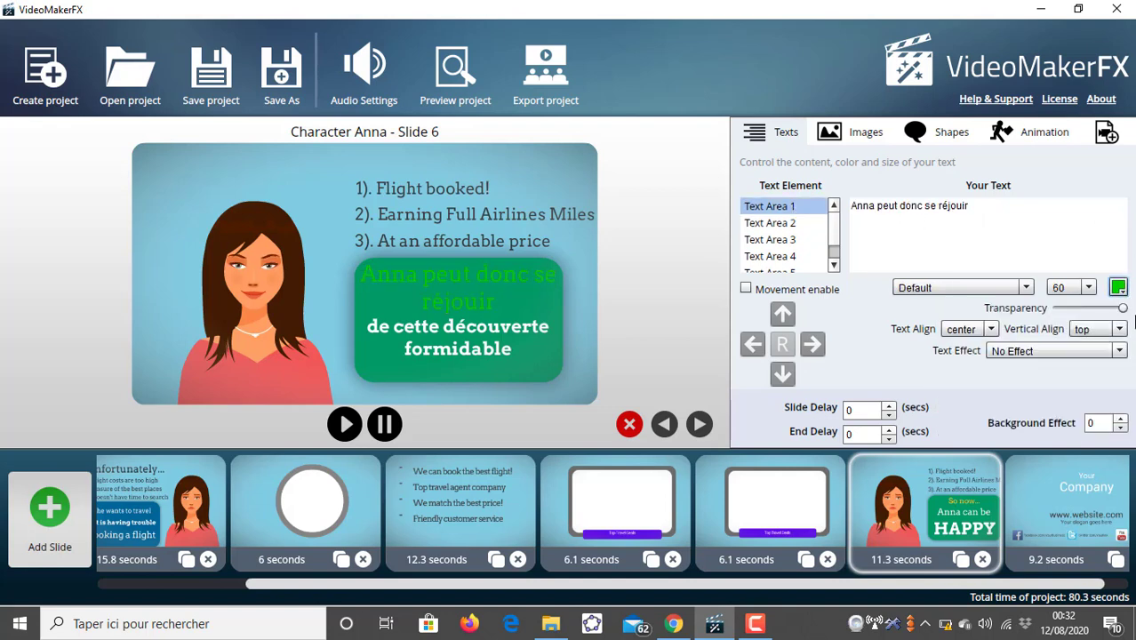
{"action": "left_click", "coordinate": [1119, 289]}
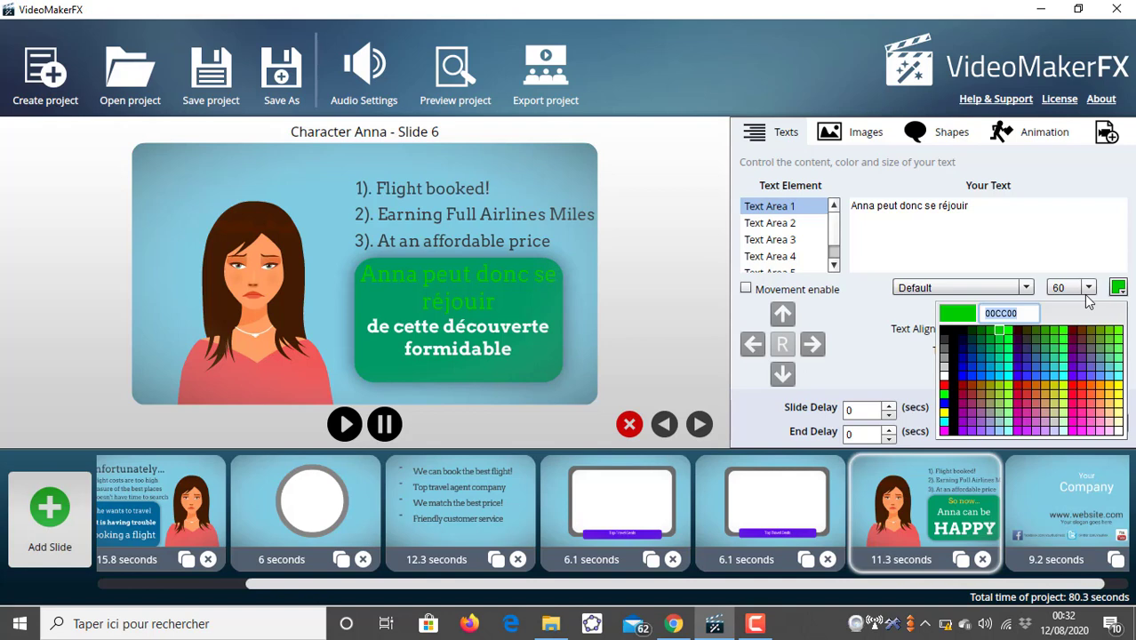
{"action": "left_click", "coordinate": [947, 345]}
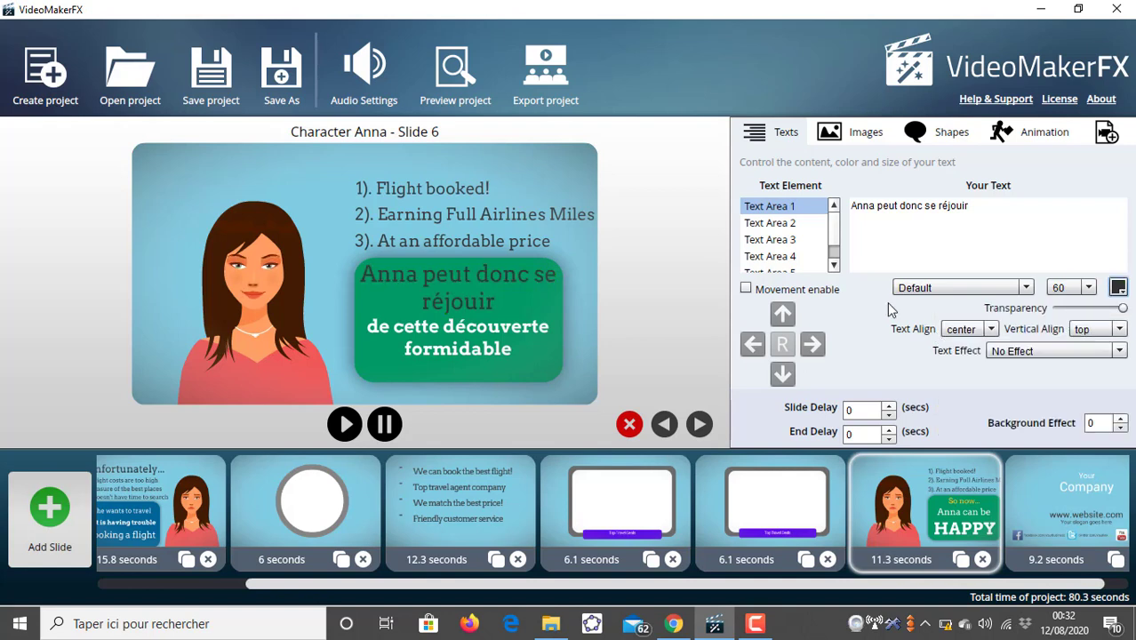
- Replace Text Area 4's text with "Elle peut faire des vidéos attractives"
{"action": "left_click", "coordinate": [820, 227]}
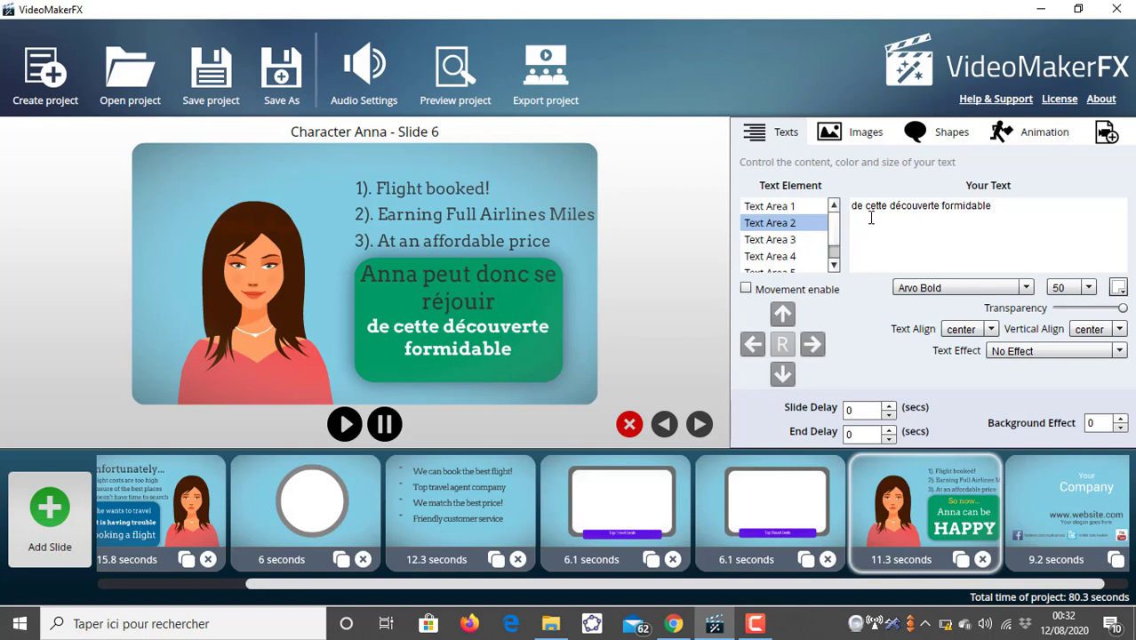
{"action": "left_click", "coordinate": [802, 256]}
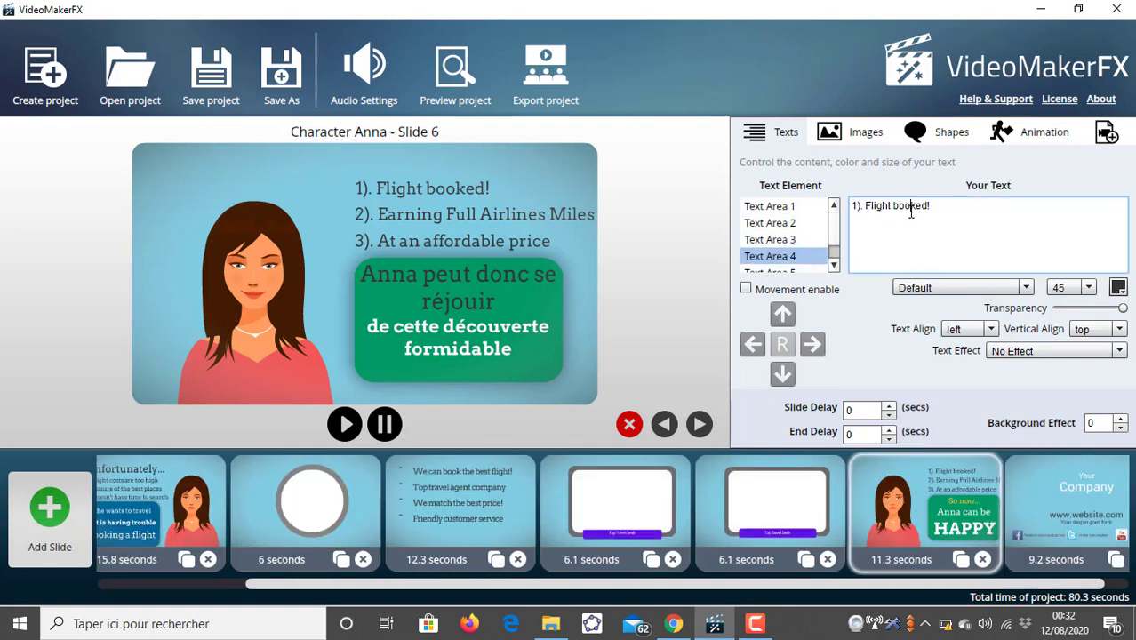
{"action": "triple_click", "coordinate": [909, 210]}
{"action": "type", "text": "Elle"}
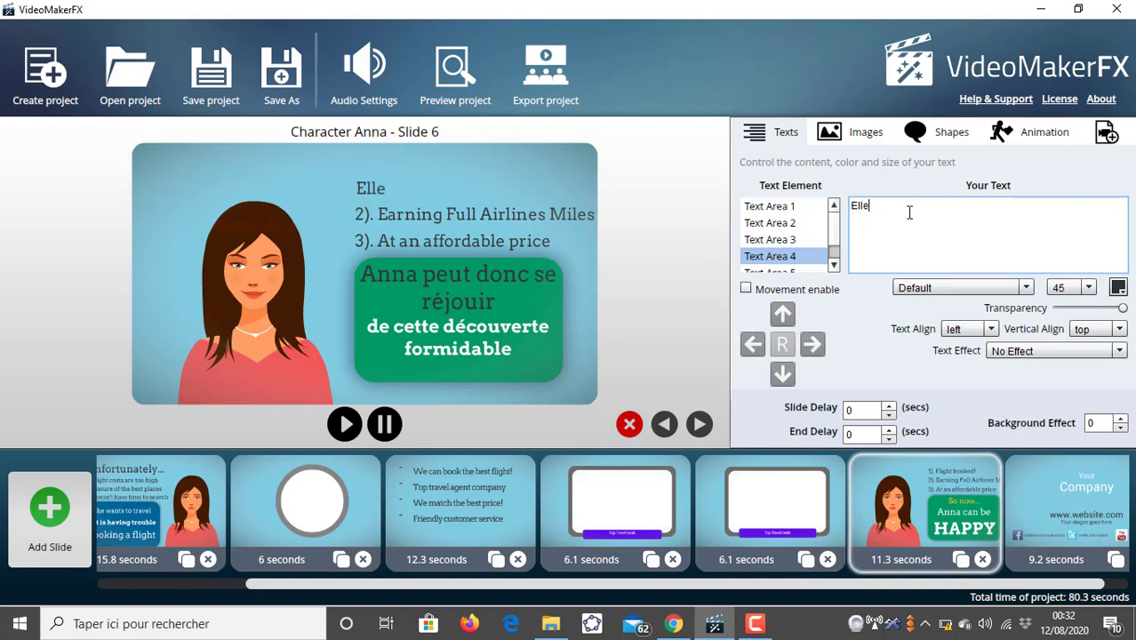
{"action": "type", "text": " peut faire des"}
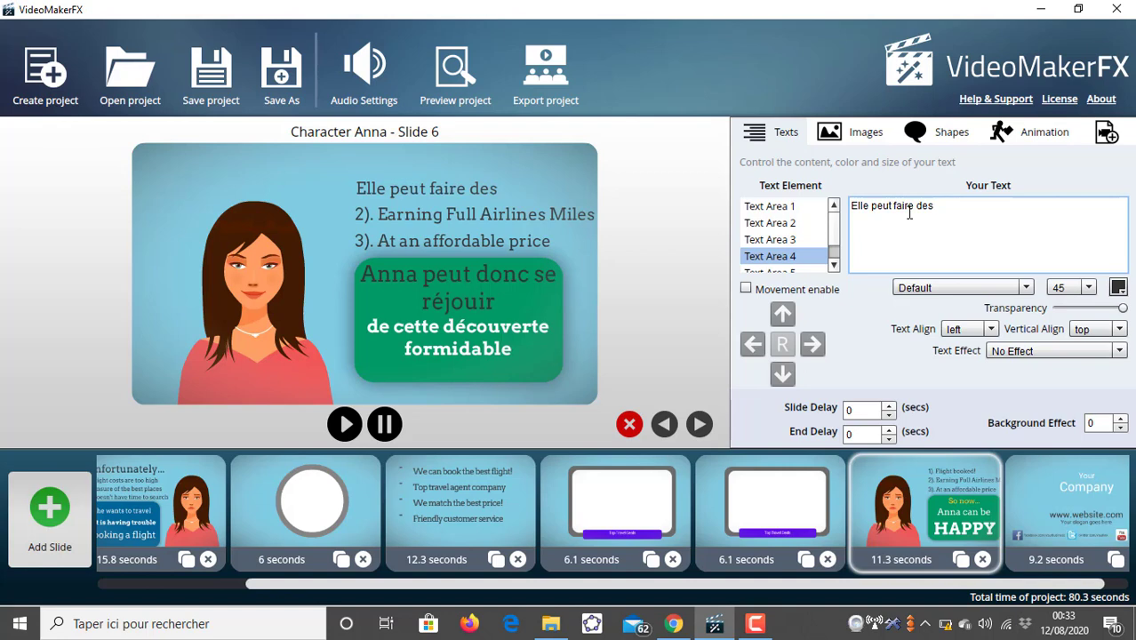
{"action": "type", "text": " vidéos at"}
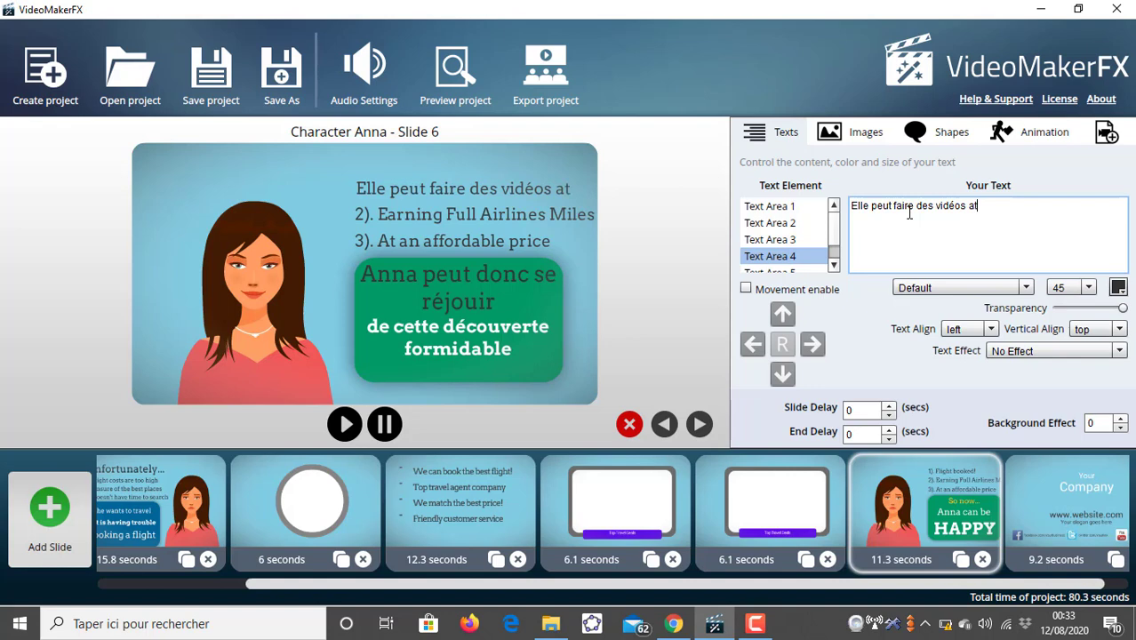
{"action": "type", "text": "tractives"}
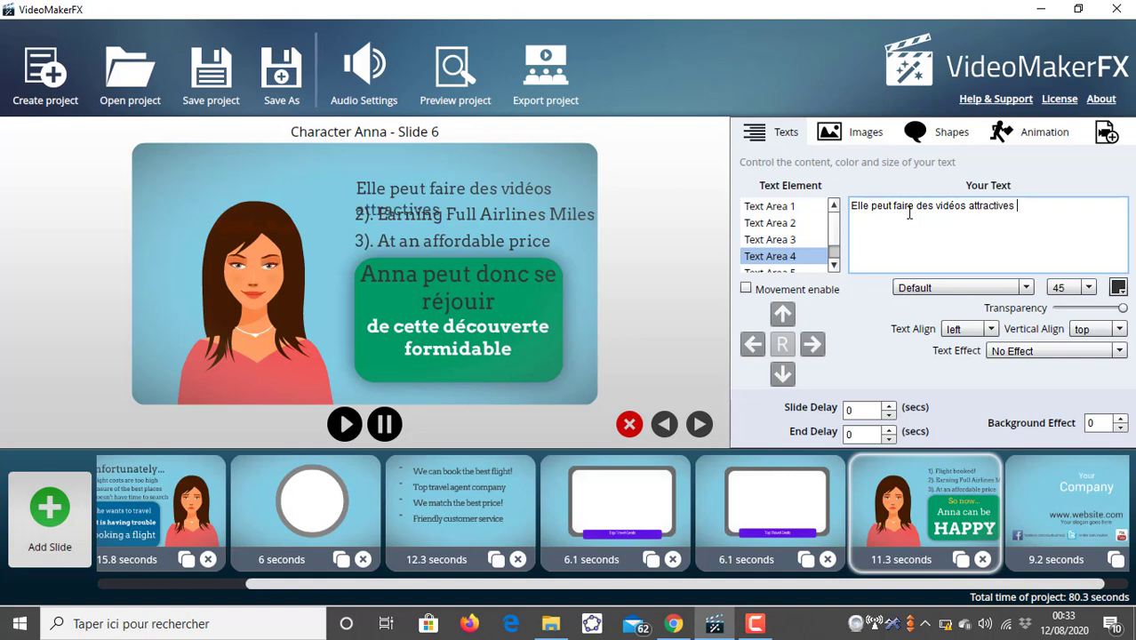
- Replace Text Area 5's text with "obtenir donc plus de clients"
{"action": "left_click", "coordinate": [832, 265]}
{"action": "left_click", "coordinate": [804, 268]}
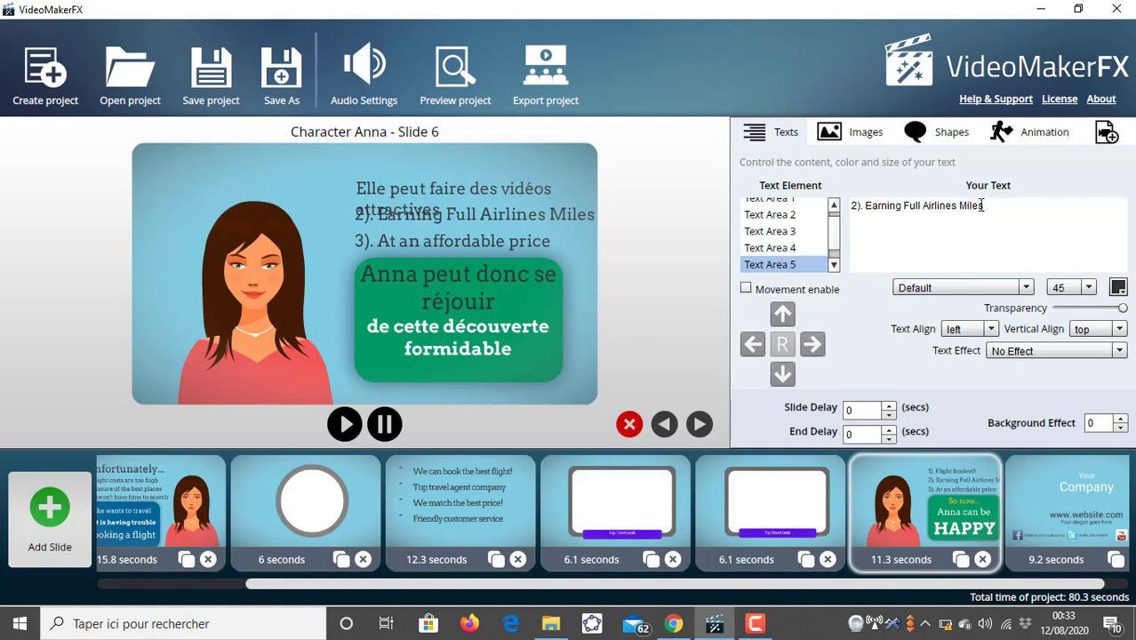
{"action": "left_click_drag", "start_coordinate": [987, 206], "coordinate": [840, 213]}
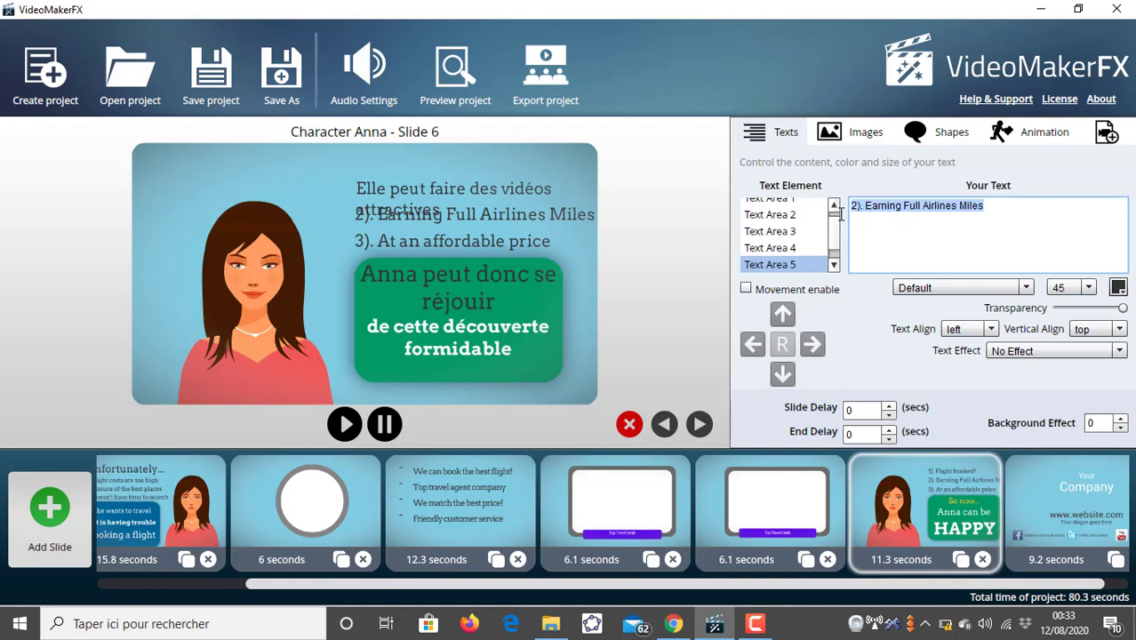
{"action": "type", "text": "obtnei"}
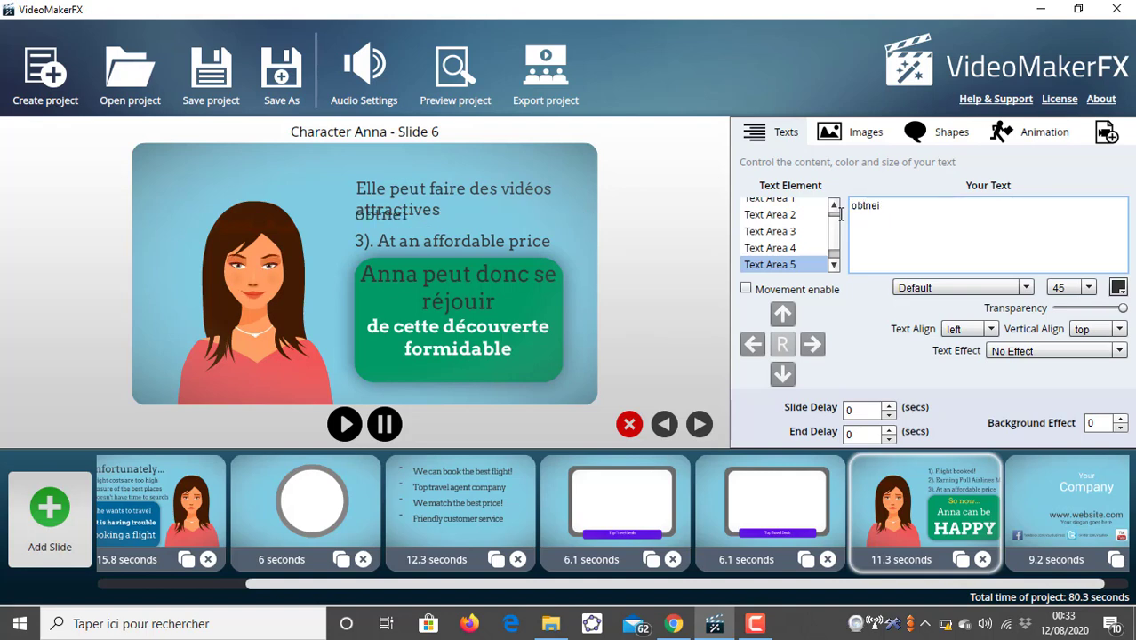
{"action": "key", "text": "BackSpace"}
{"action": "key", "text": "BackSpace"}
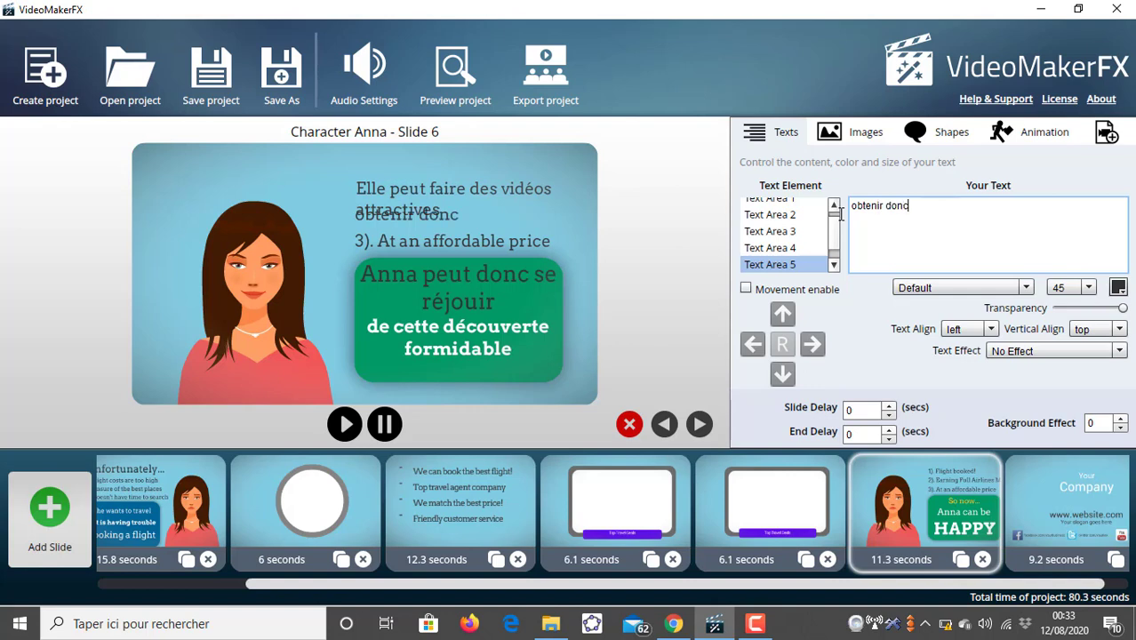
{"action": "type", "text": "us de prosp"}
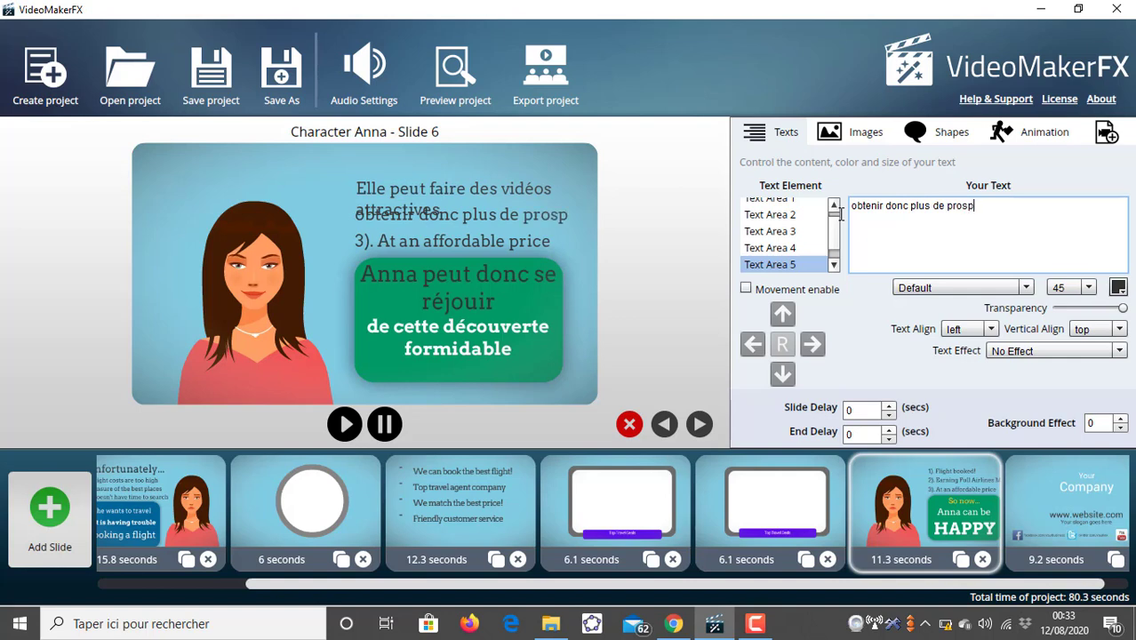
{"action": "type", "text": "ects"}
{"action": "key", "text": "BackSpace"}
{"action": "key", "text": "BackSpace"}
{"action": "key", "text": "BackSpace"}
{"action": "key", "text": "BackSpace"}
{"action": "key", "text": "BackSpace"}
{"action": "key", "text": "BackSpace"}
{"action": "key", "text": "BackSpace"}
{"action": "key", "text": "BackSpace"}
{"action": "key", "text": "BackSpace"}
{"action": "key", "text": "BackSpace"}
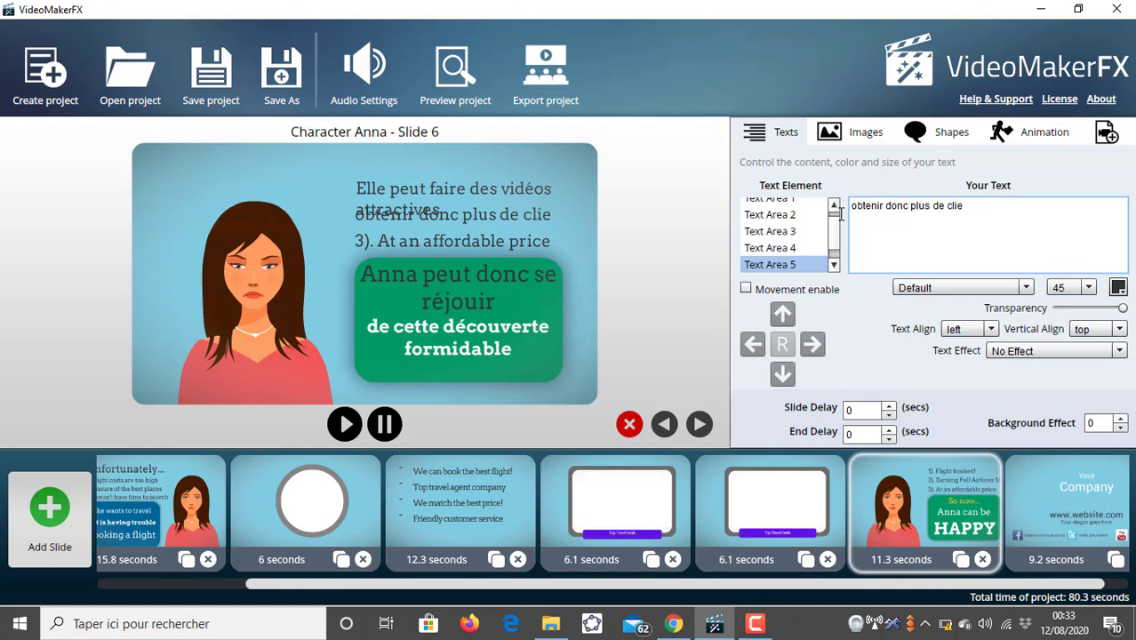
- Replace Text Area 6's text with "Et ainsi ganer plus d'argent"
{"action": "left_click", "coordinate": [833, 265]}
{"action": "left_click", "coordinate": [817, 266]}
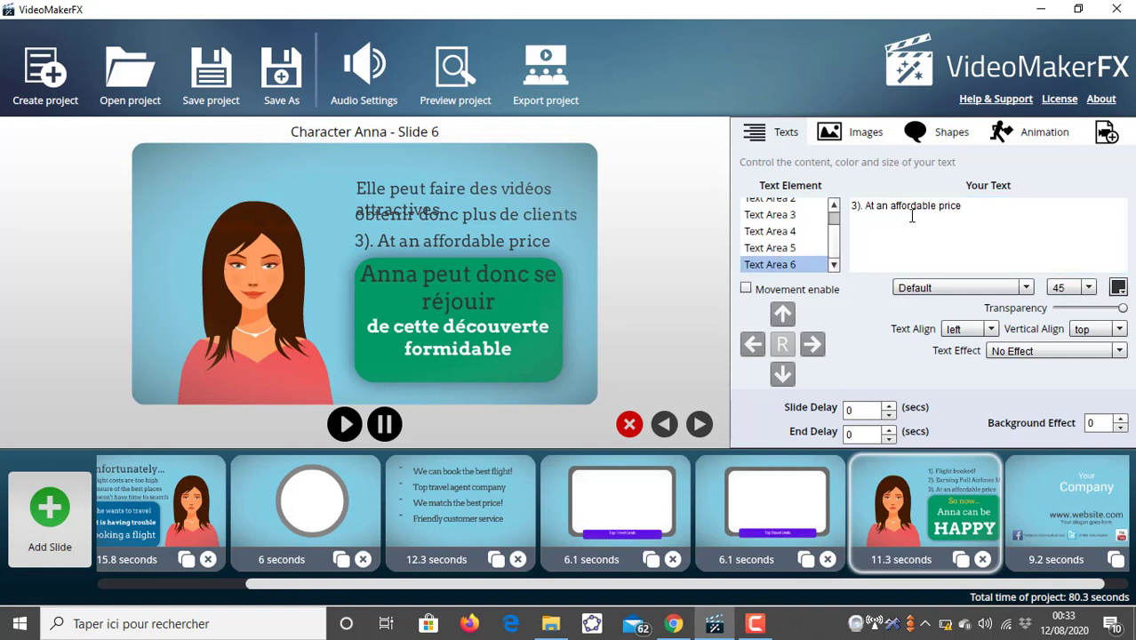
{"action": "triple_click", "coordinate": [913, 208]}
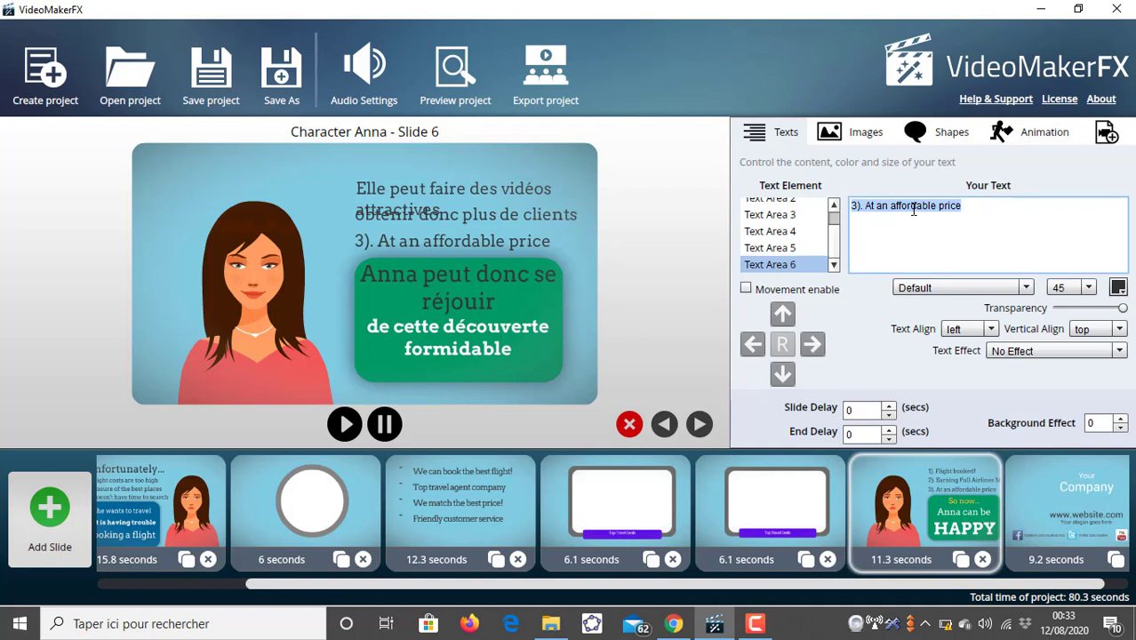
{"action": "type", "text": "Et ai"}
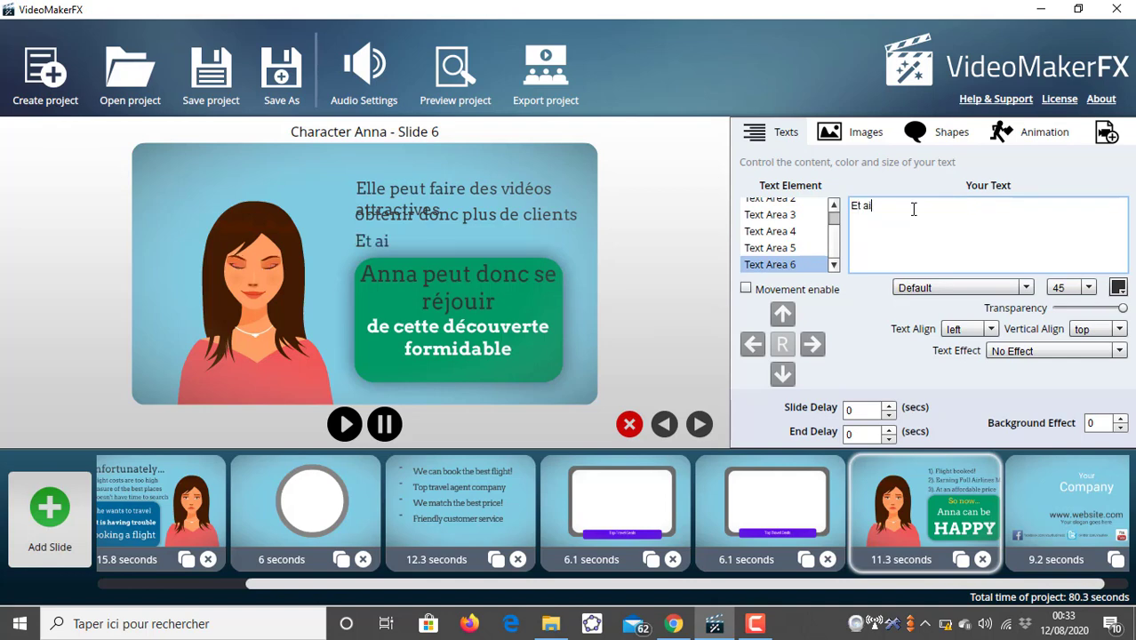
{"action": "type", "text": "ns"}
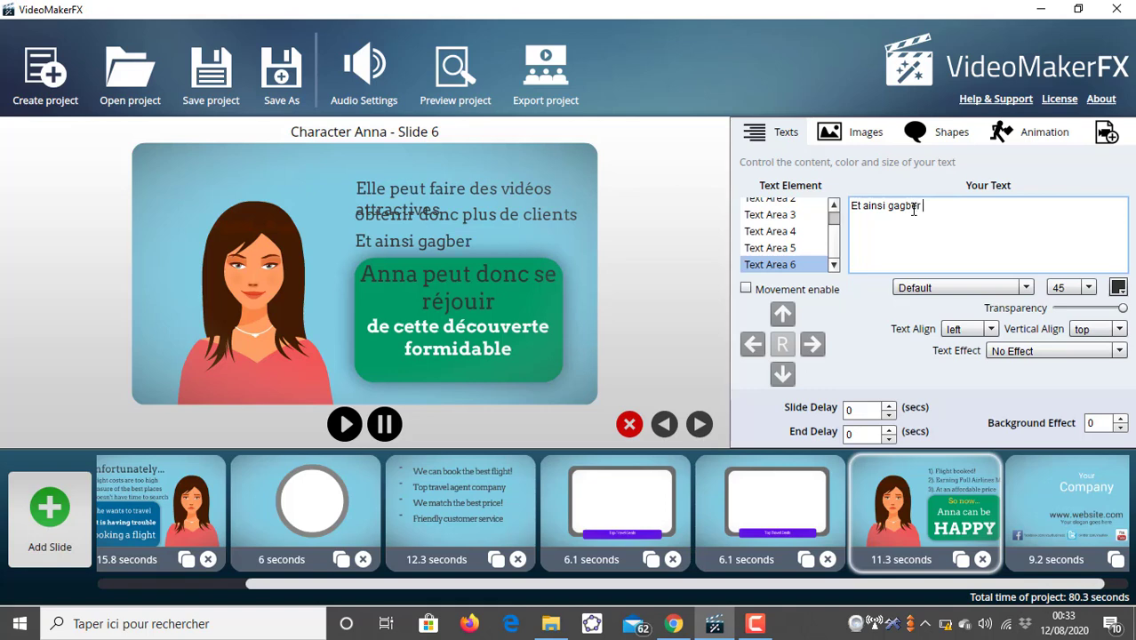
{"action": "type", "text": "i gagber"}
{"action": "key", "text": "BackSpace"}
{"action": "key", "text": "BackSpace"}
{"action": "key", "text": "BackSpace"}
{"action": "key", "text": "BackSpace"}
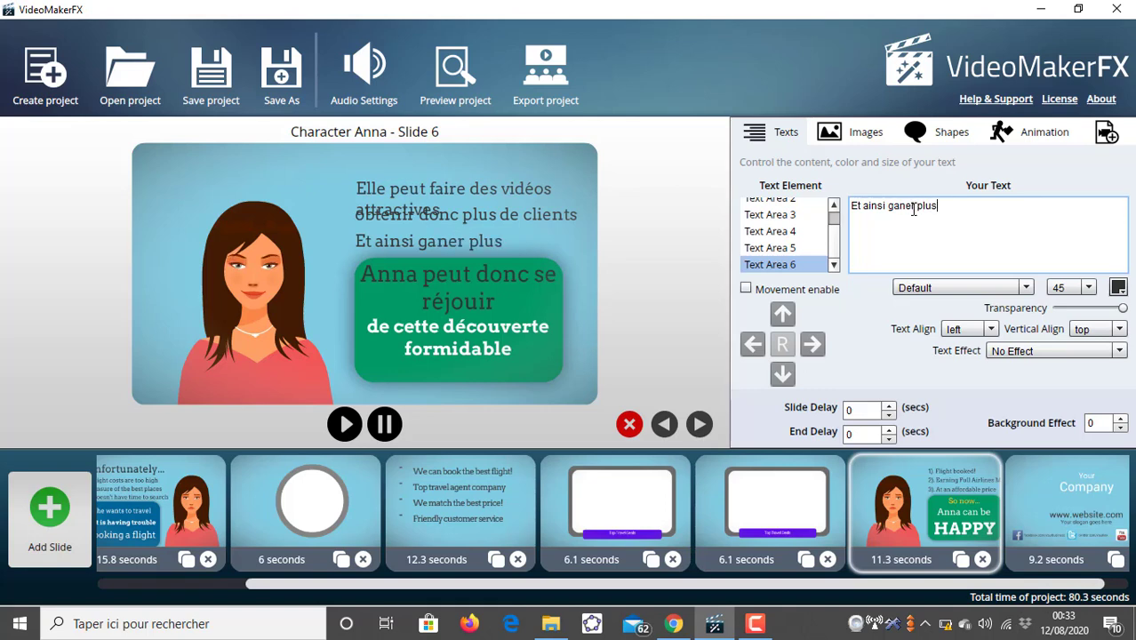
{"action": "type", "text": "ner plus d'argent"}
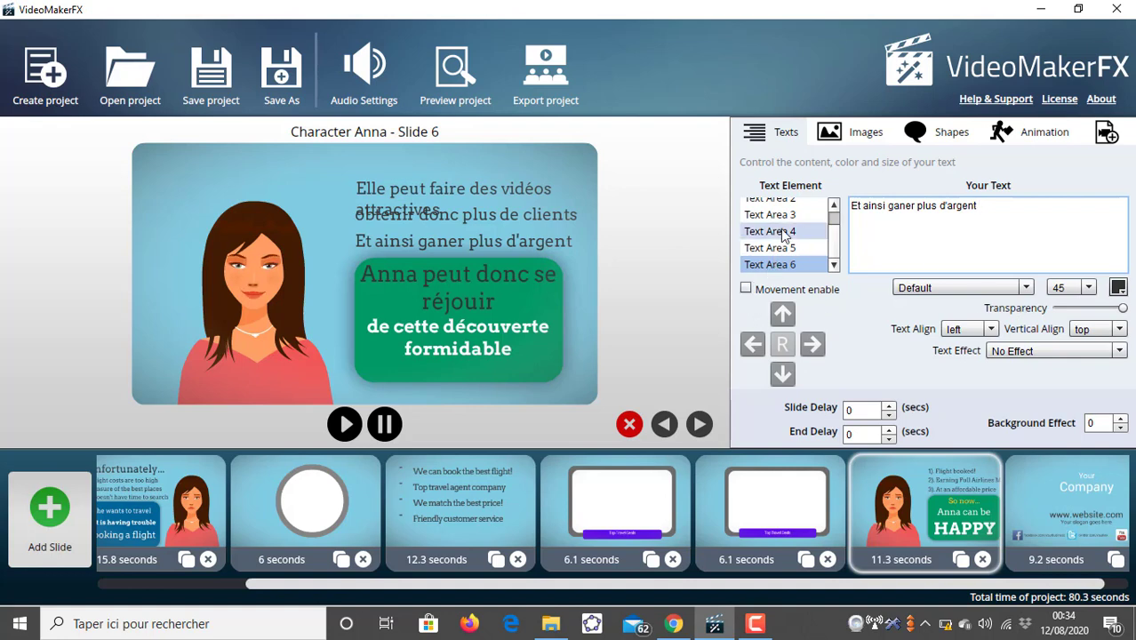
{"action": "left_click", "coordinate": [790, 203]}
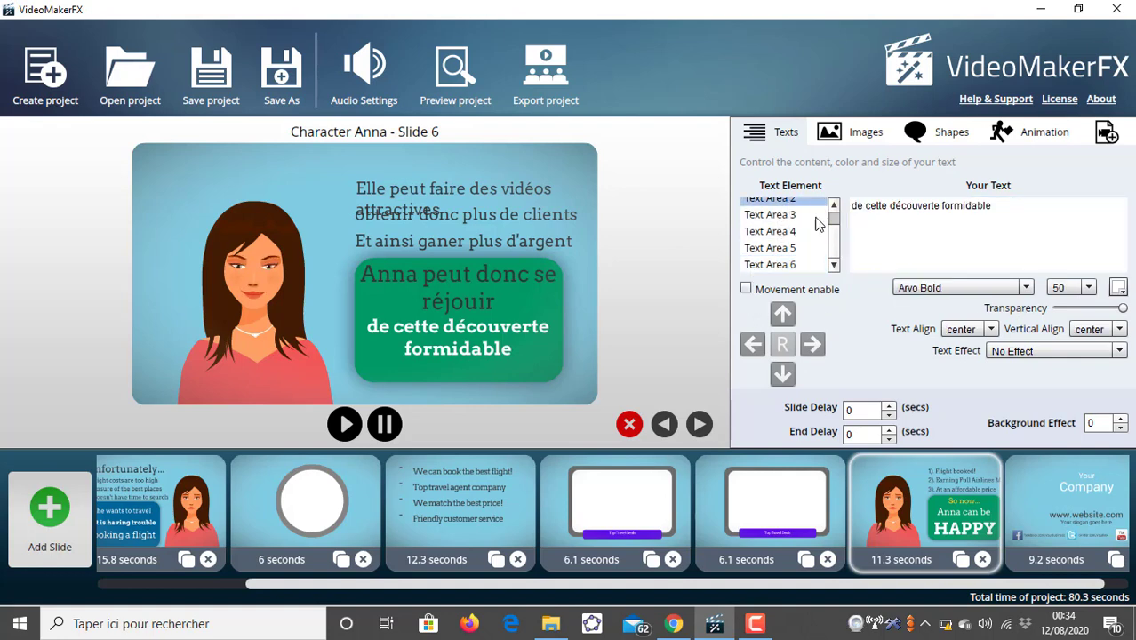
- Set Text Area 4's font size to 35
{"action": "left_click", "coordinate": [795, 232]}
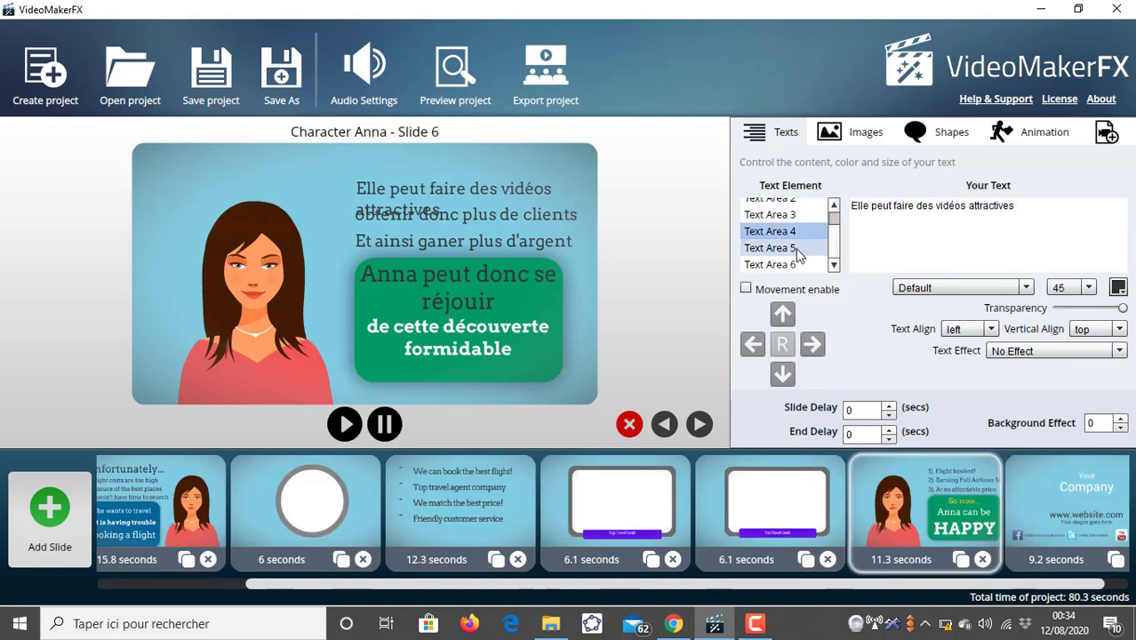
{"action": "left_click", "coordinate": [800, 248]}
{"action": "left_click", "coordinate": [825, 232]}
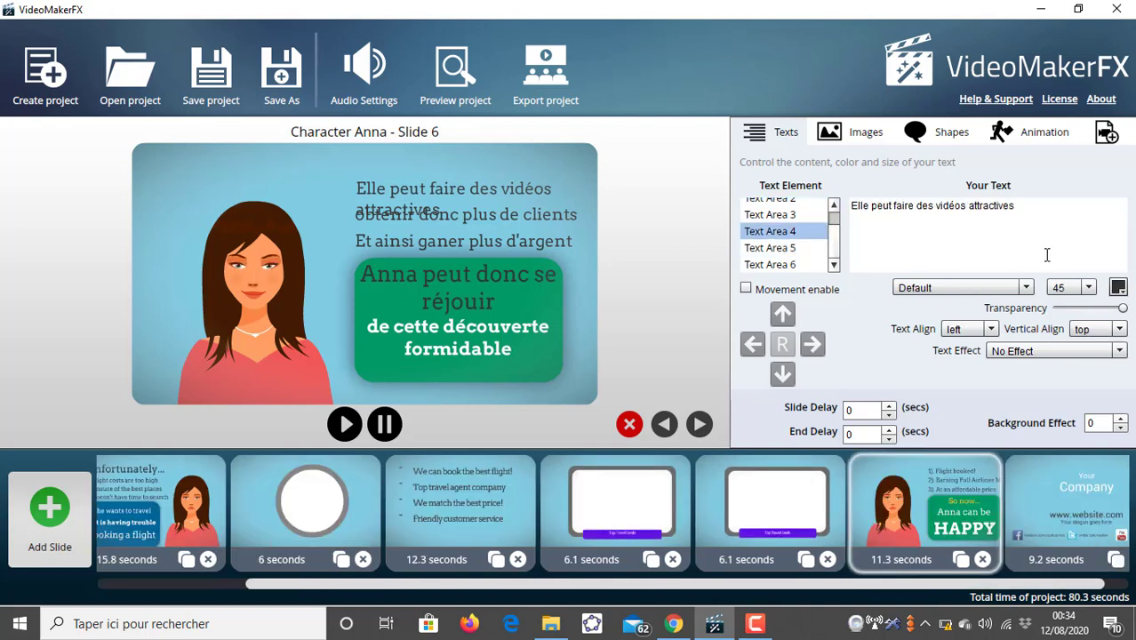
{"action": "left_click", "coordinate": [1089, 288]}
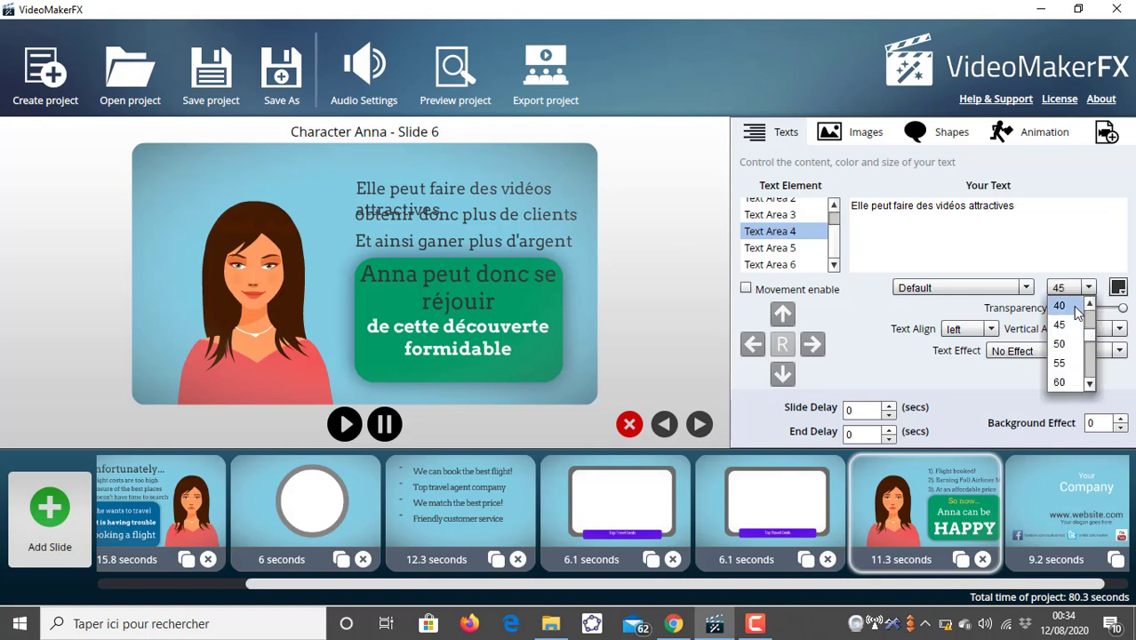
{"action": "left_click", "coordinate": [1072, 304]}
{"action": "left_click", "coordinate": [1089, 287]}
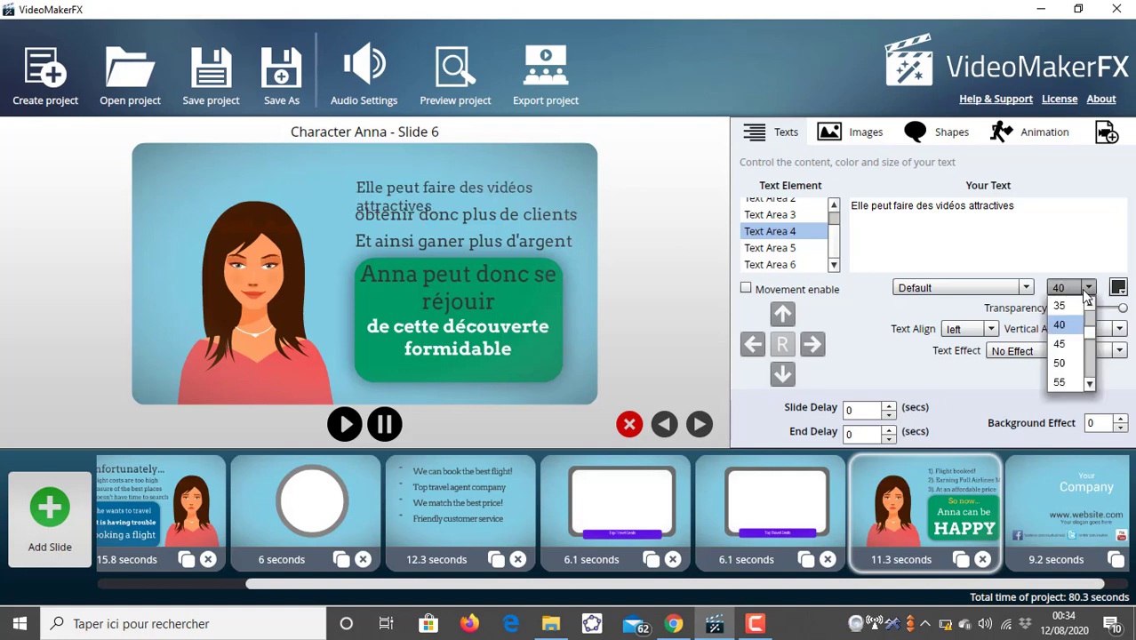
{"action": "left_click", "coordinate": [1072, 305]}
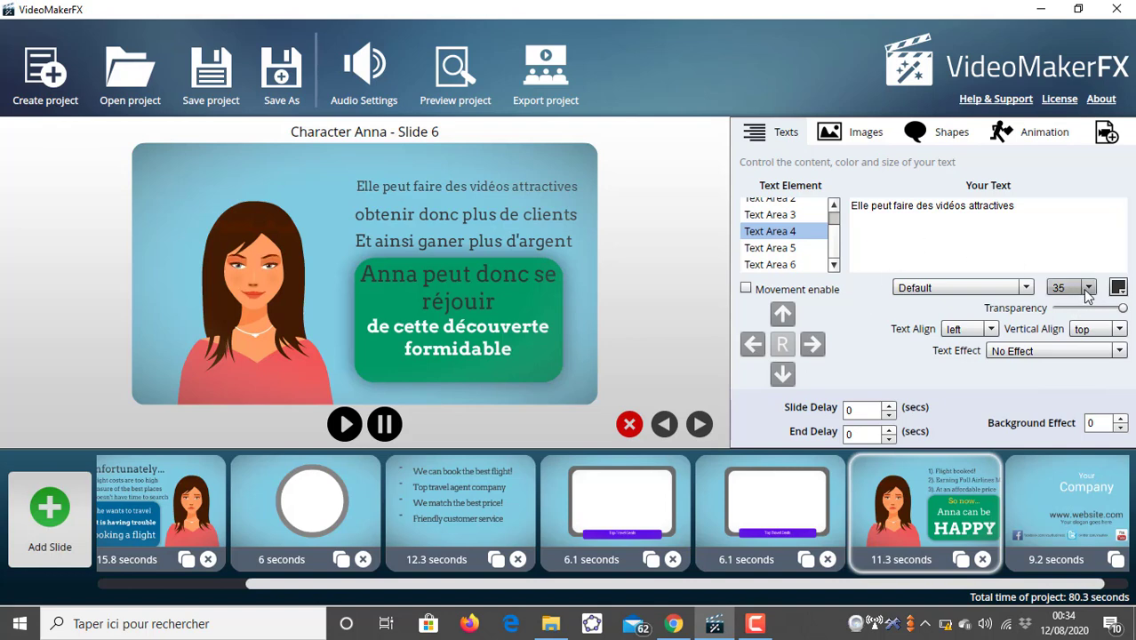
{"action": "left_click", "coordinate": [1122, 330]}
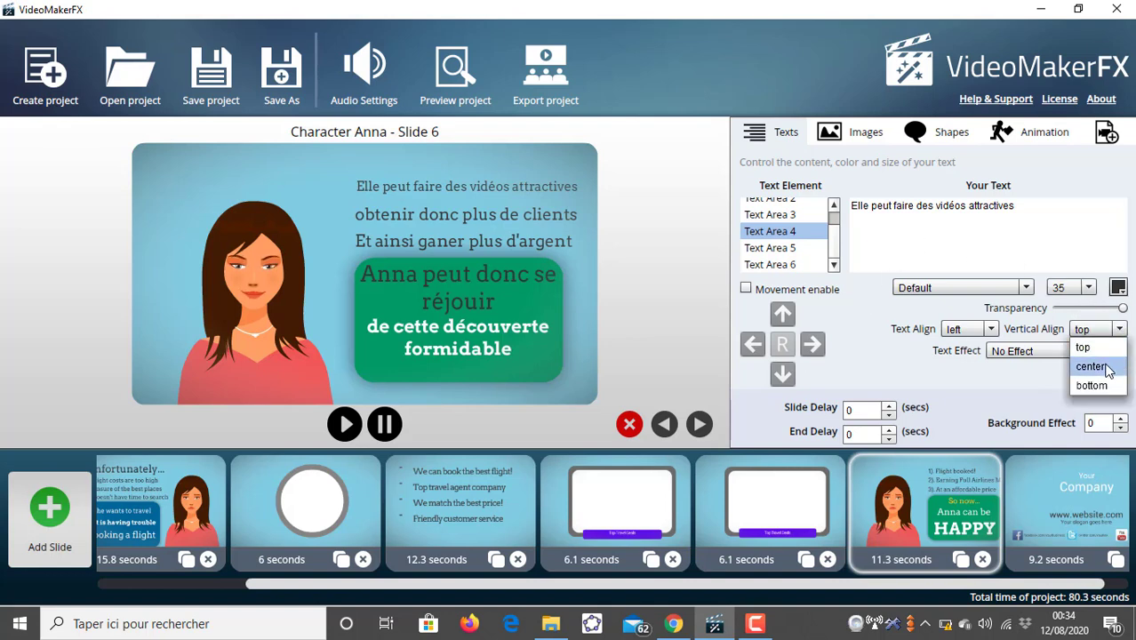
{"action": "left_click", "coordinate": [1102, 367]}
{"action": "left_click", "coordinate": [1118, 330]}
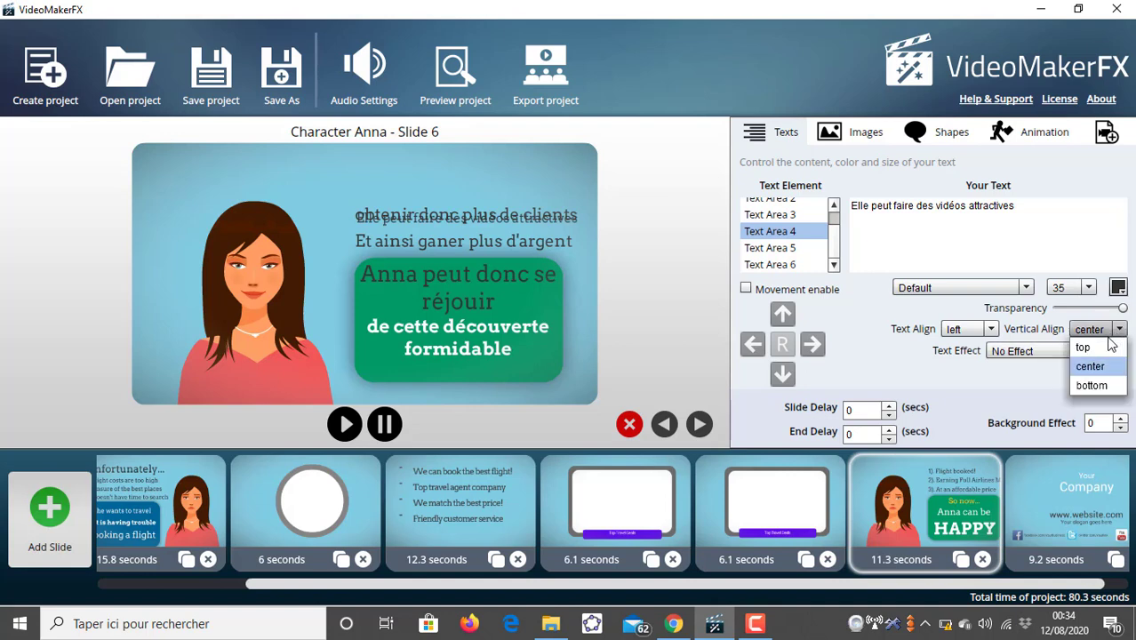
{"action": "left_click", "coordinate": [1089, 348]}
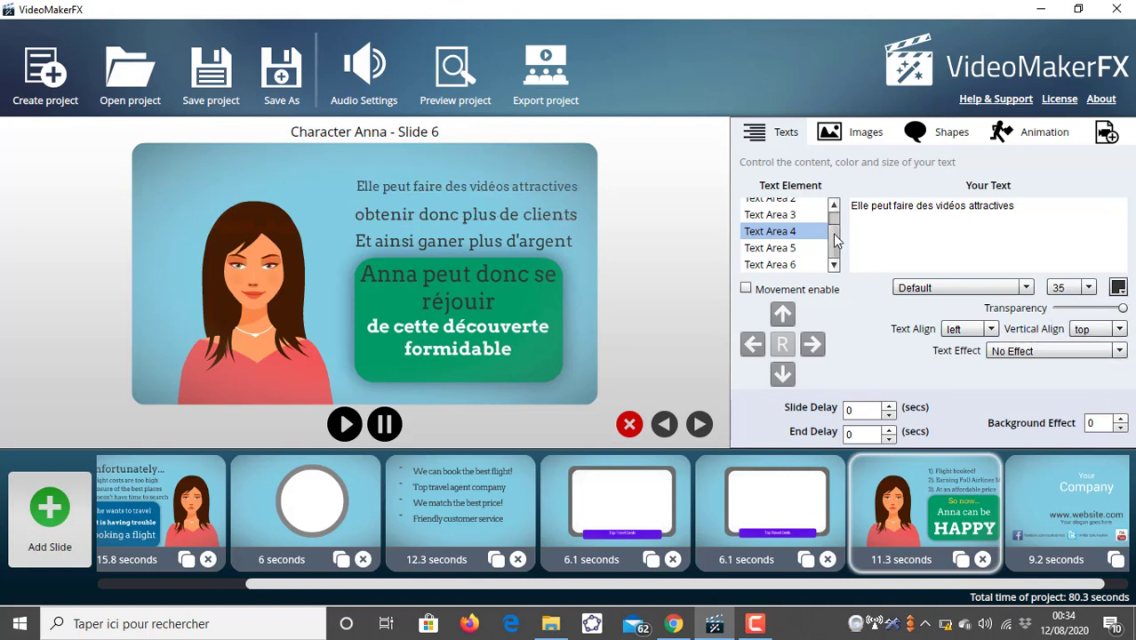
- Capitalize the first letter of Text Area 5 so it reads "Obtenir donc plus de clients"
{"action": "left_click", "coordinate": [787, 248]}
{"action": "left_click", "coordinate": [855, 201]}
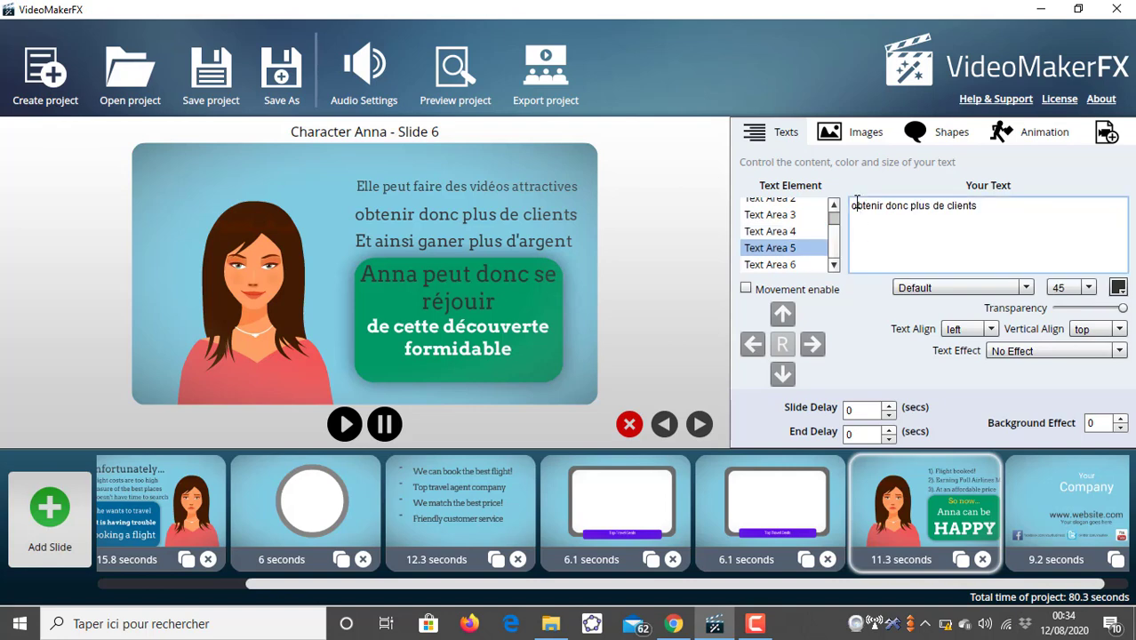
{"action": "key", "text": "Delete"}
{"action": "type", "text": "O"}
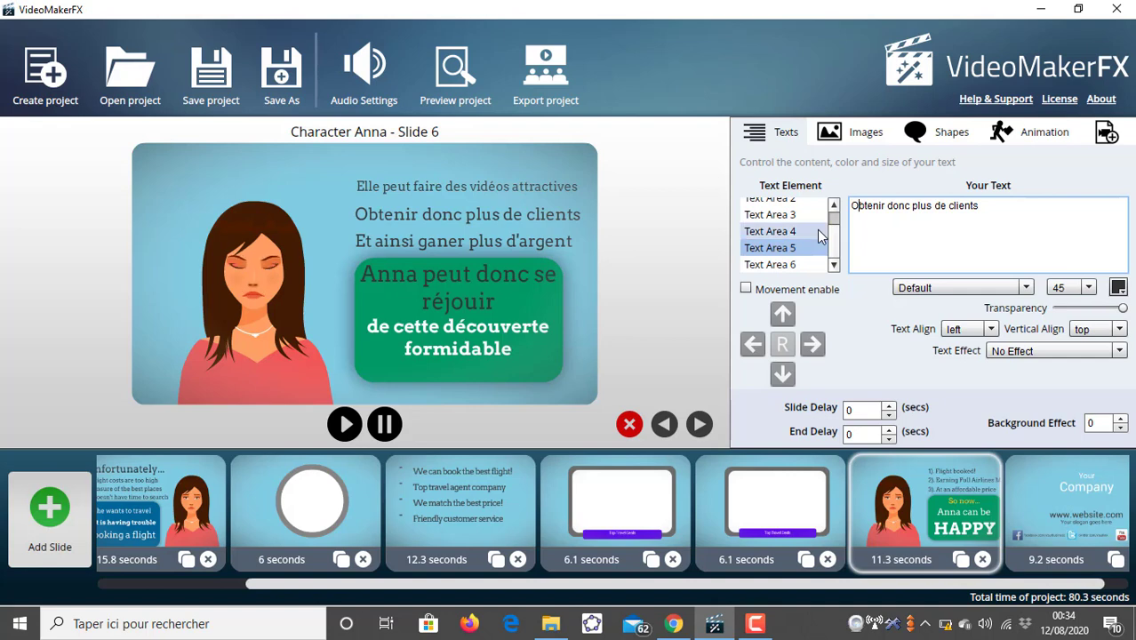
- Try a font size of 40 for Text Area 4
{"action": "left_click", "coordinate": [797, 270]}
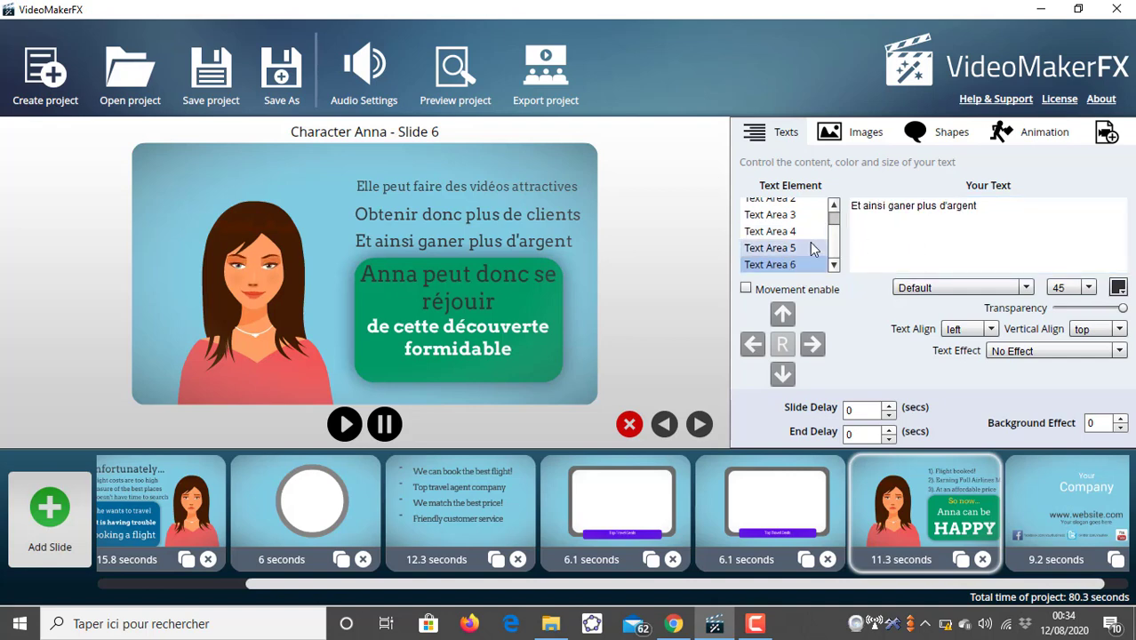
{"action": "left_click", "coordinate": [806, 233]}
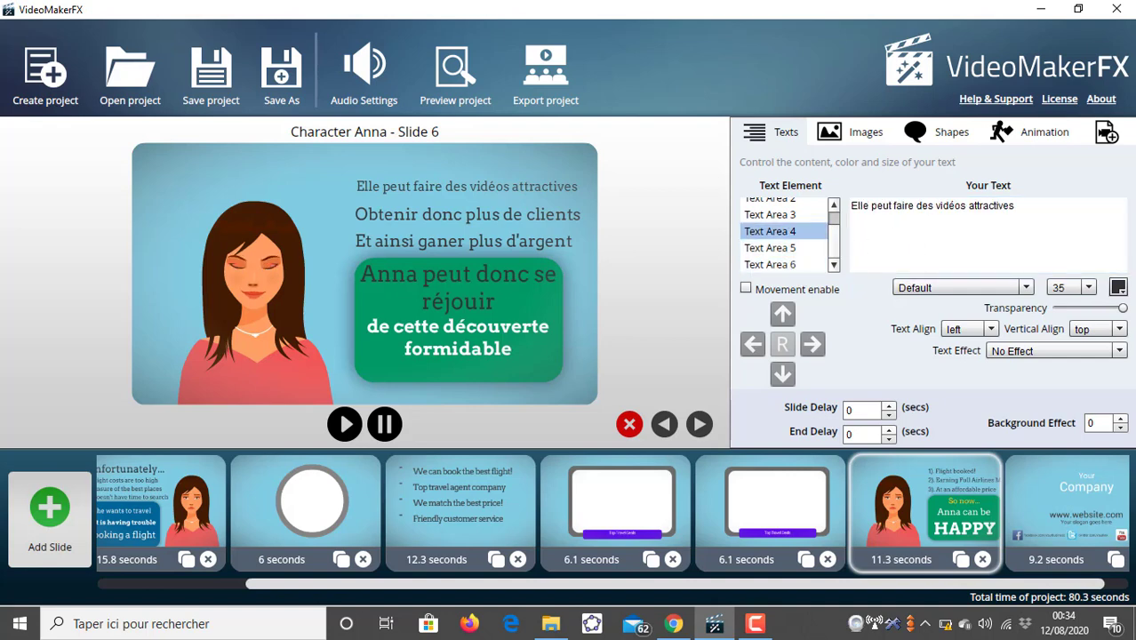
{"action": "left_click", "coordinate": [1089, 287]}
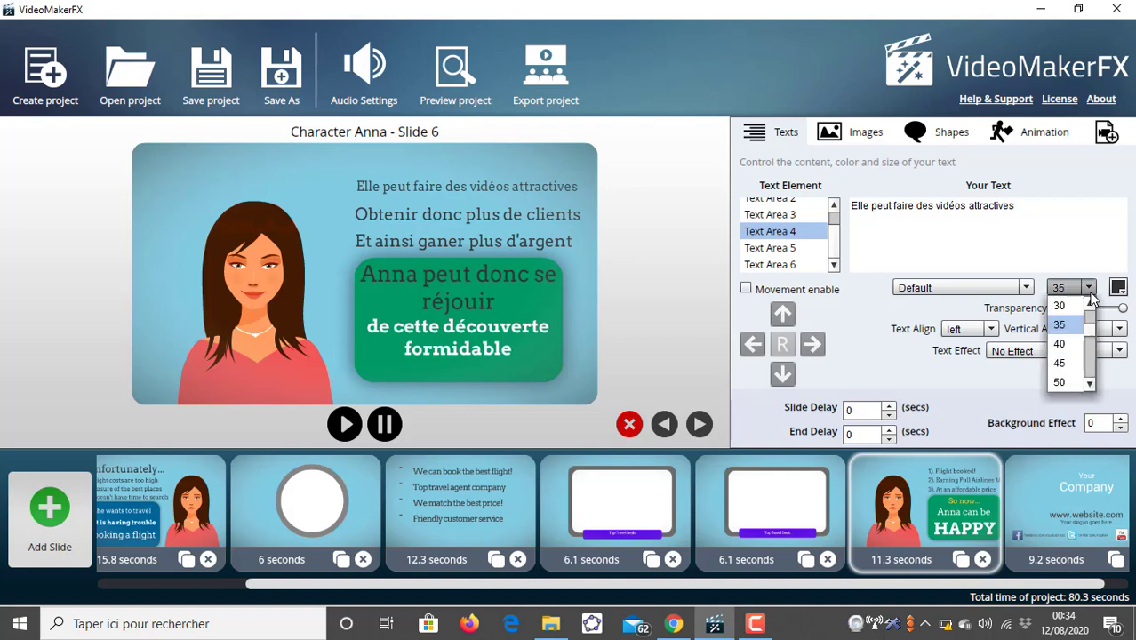
{"action": "left_click", "coordinate": [1064, 343]}
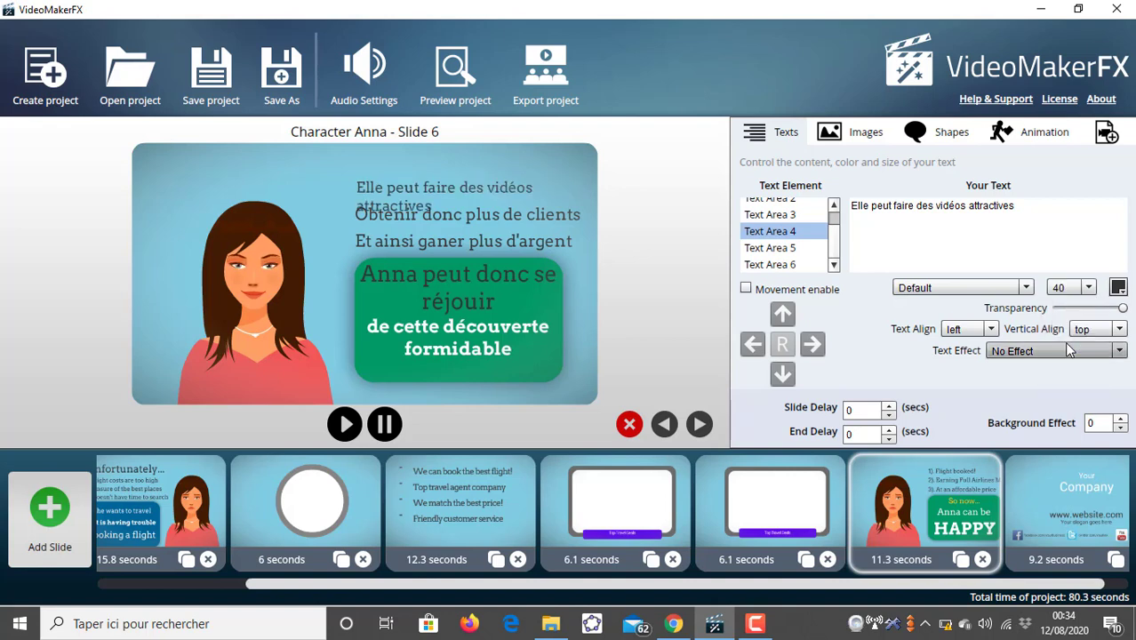
{"action": "left_click", "coordinate": [1089, 290]}
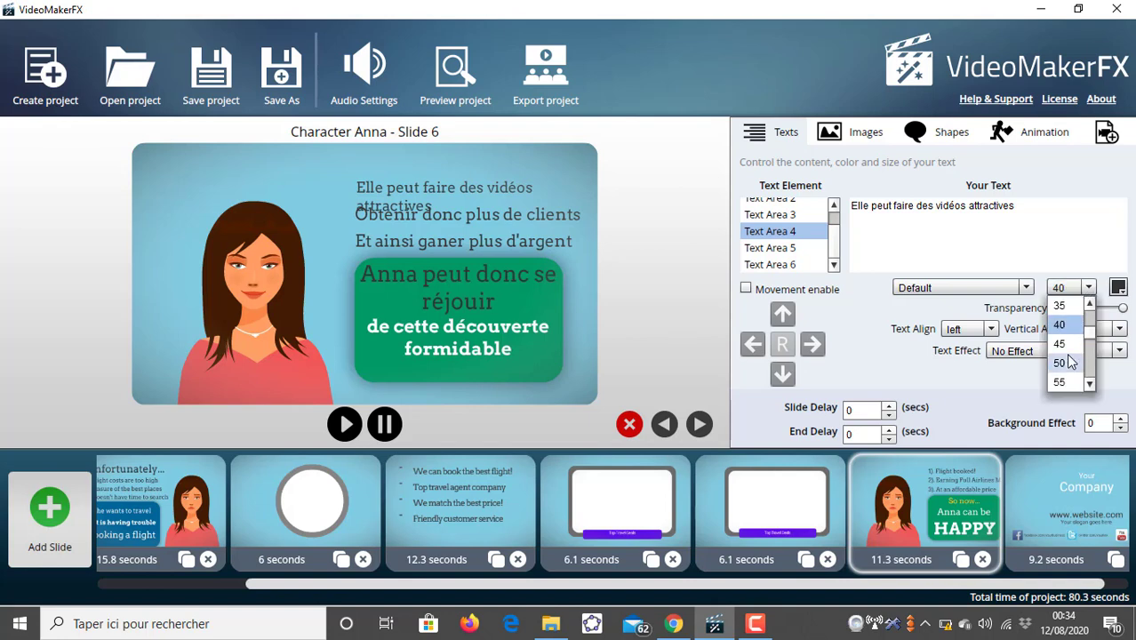
- Try center and right text alignments on Text Area 4, returning it to left alignment
{"action": "left_click", "coordinate": [992, 330]}
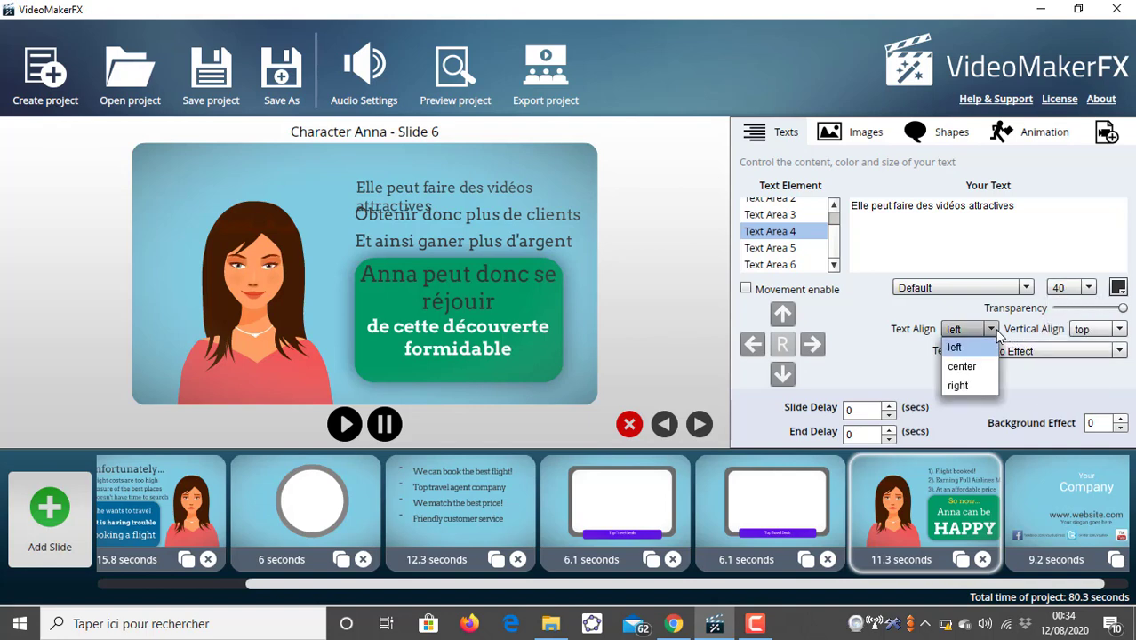
{"action": "left_click", "coordinate": [965, 367]}
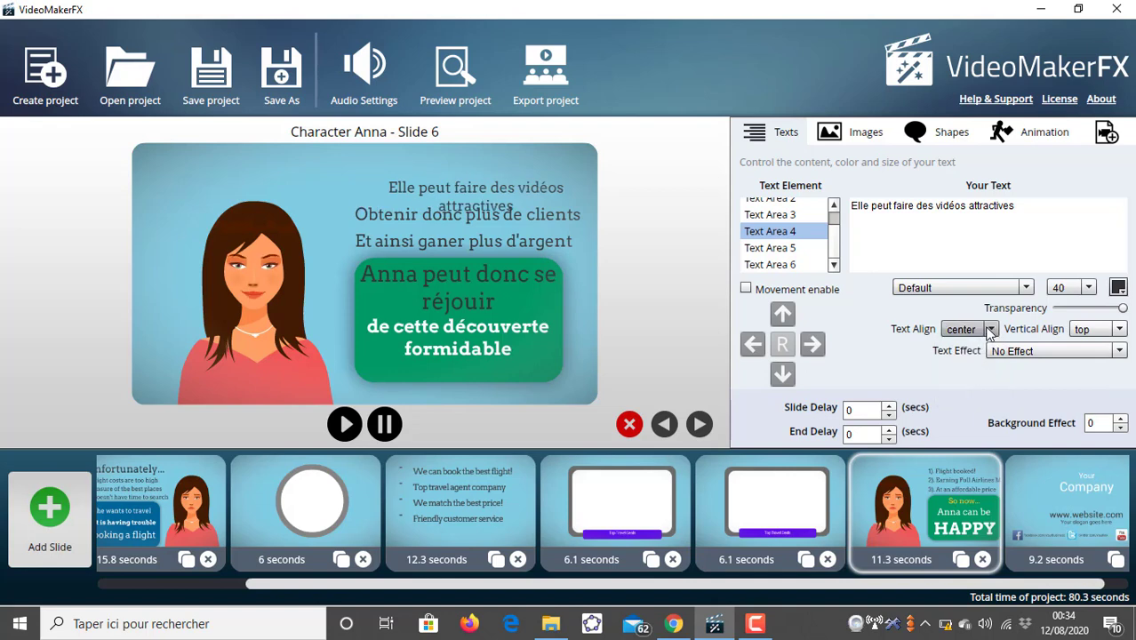
{"action": "left_click", "coordinate": [991, 331]}
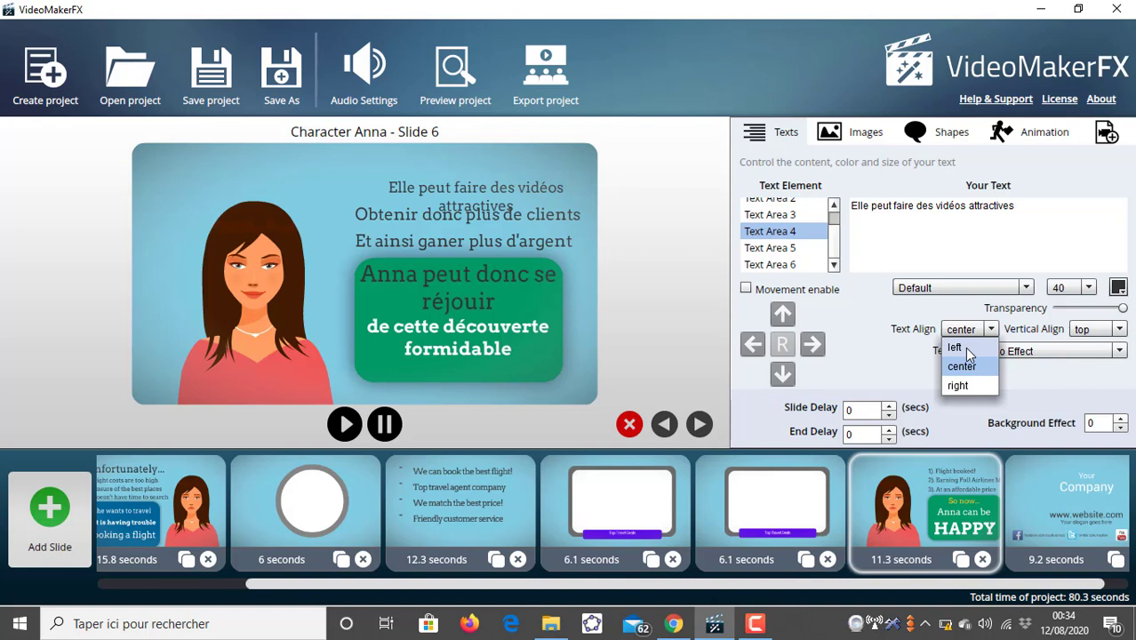
{"action": "left_click", "coordinate": [965, 348]}
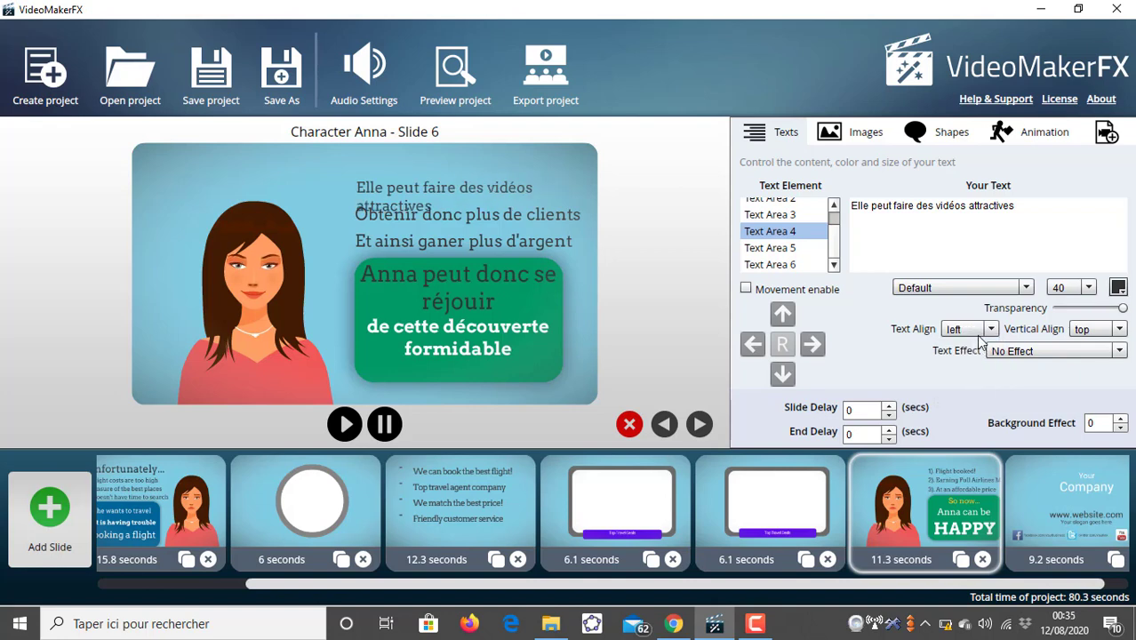
{"action": "left_click", "coordinate": [989, 331]}
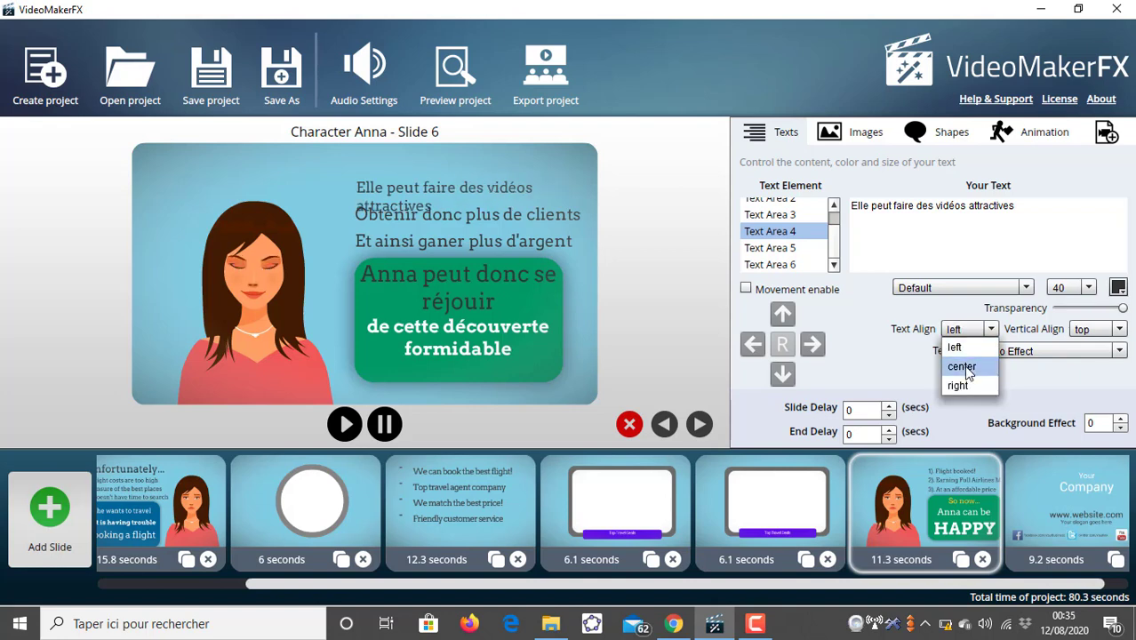
{"action": "left_click", "coordinate": [967, 370]}
{"action": "left_click", "coordinate": [988, 330]}
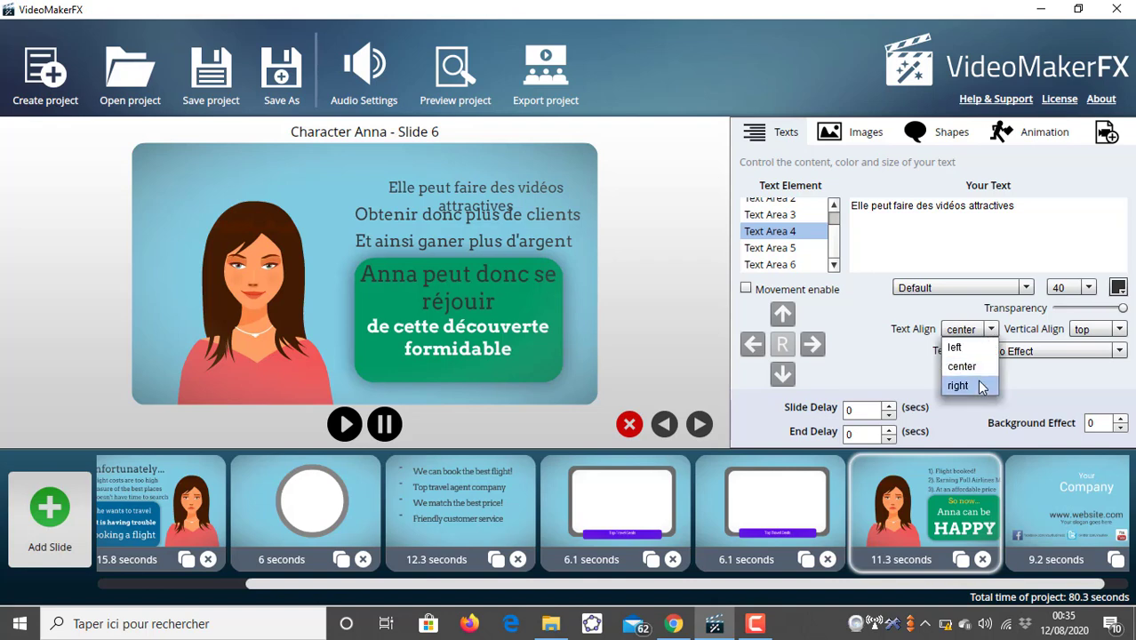
{"action": "left_click", "coordinate": [979, 386]}
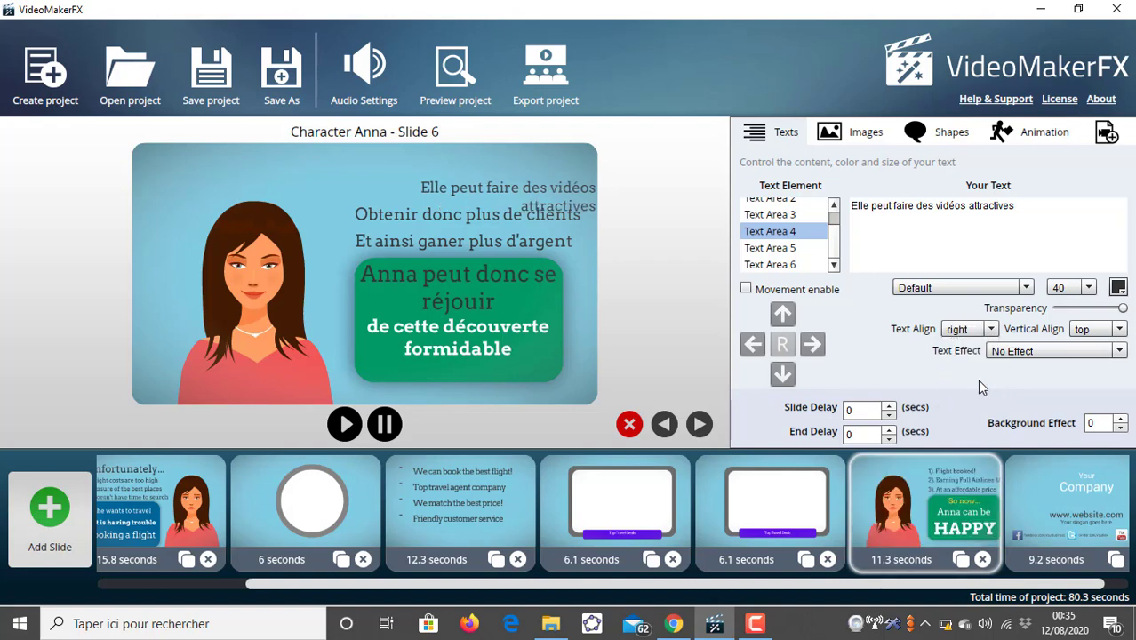
{"action": "left_click", "coordinate": [990, 330]}
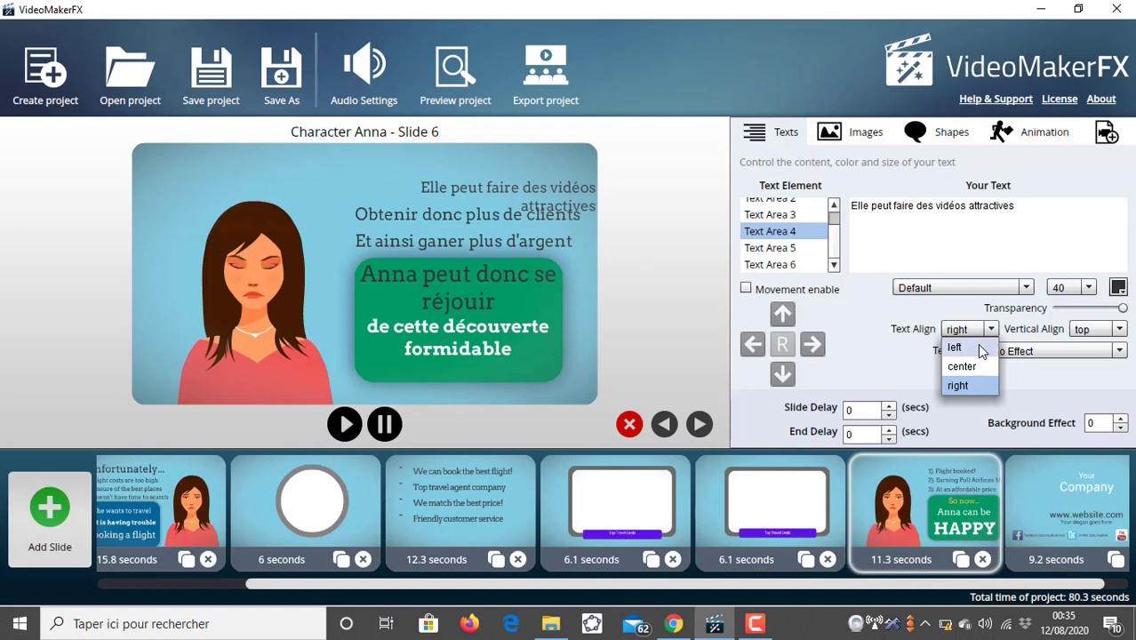
{"action": "left_click", "coordinate": [981, 353]}
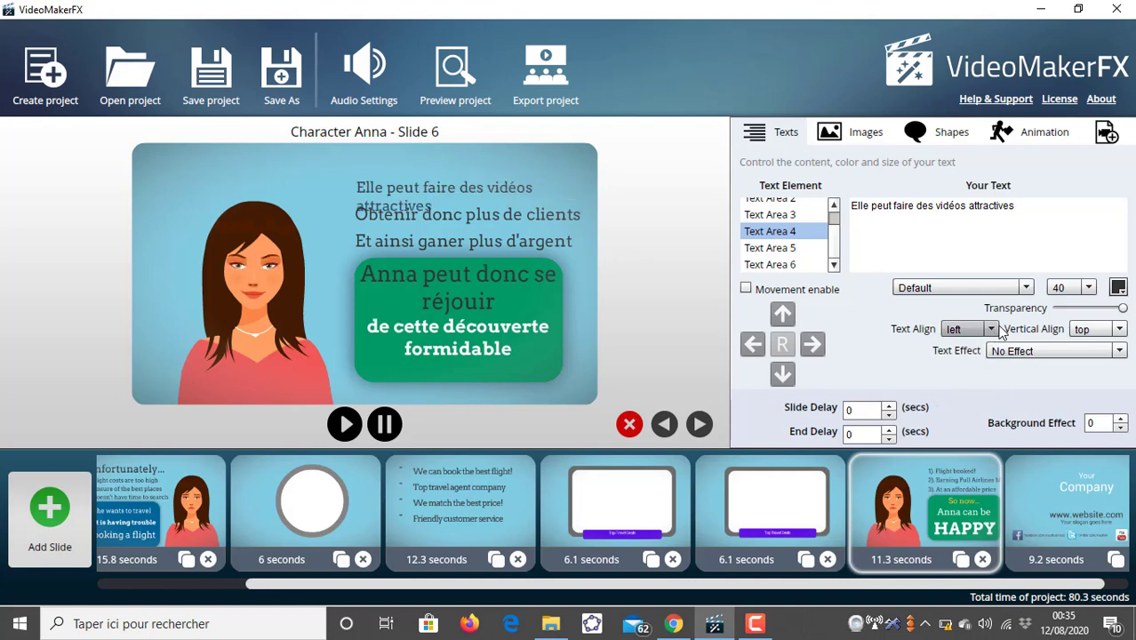
- Restore Text Area 4's font size to 35
{"action": "left_click", "coordinate": [1121, 330]}
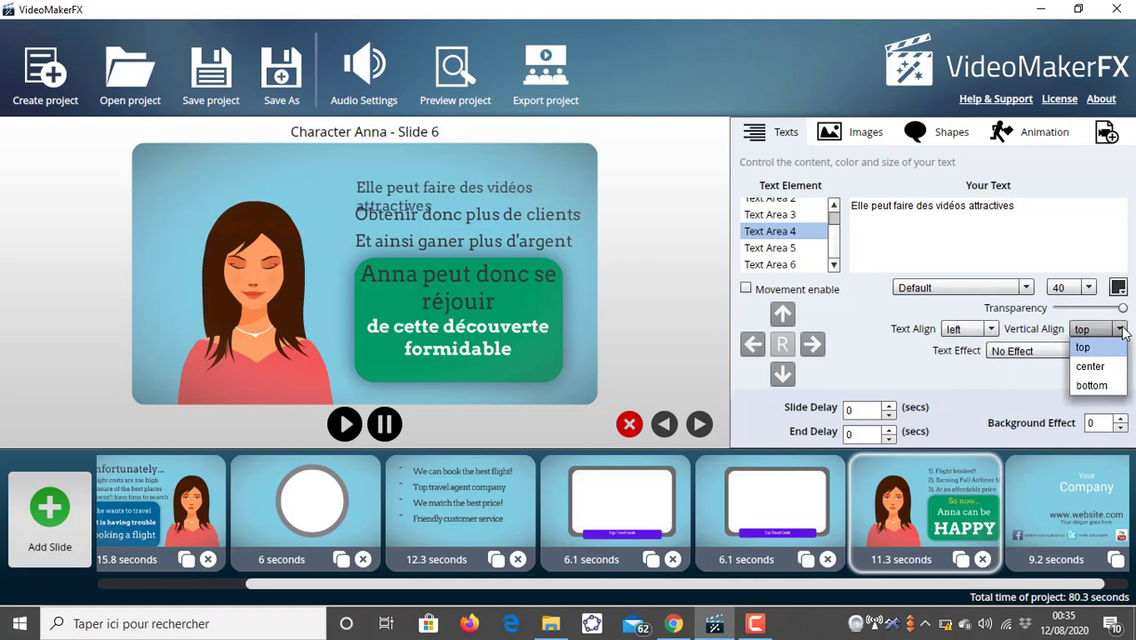
{"action": "left_click", "coordinate": [1088, 290]}
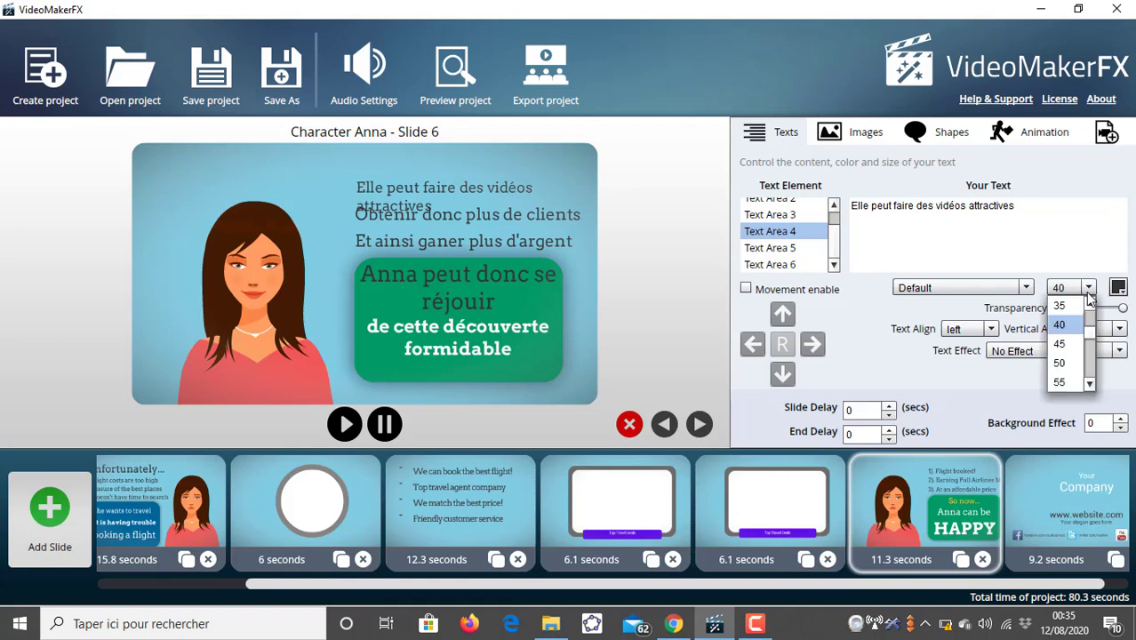
{"action": "left_click", "coordinate": [1071, 311]}
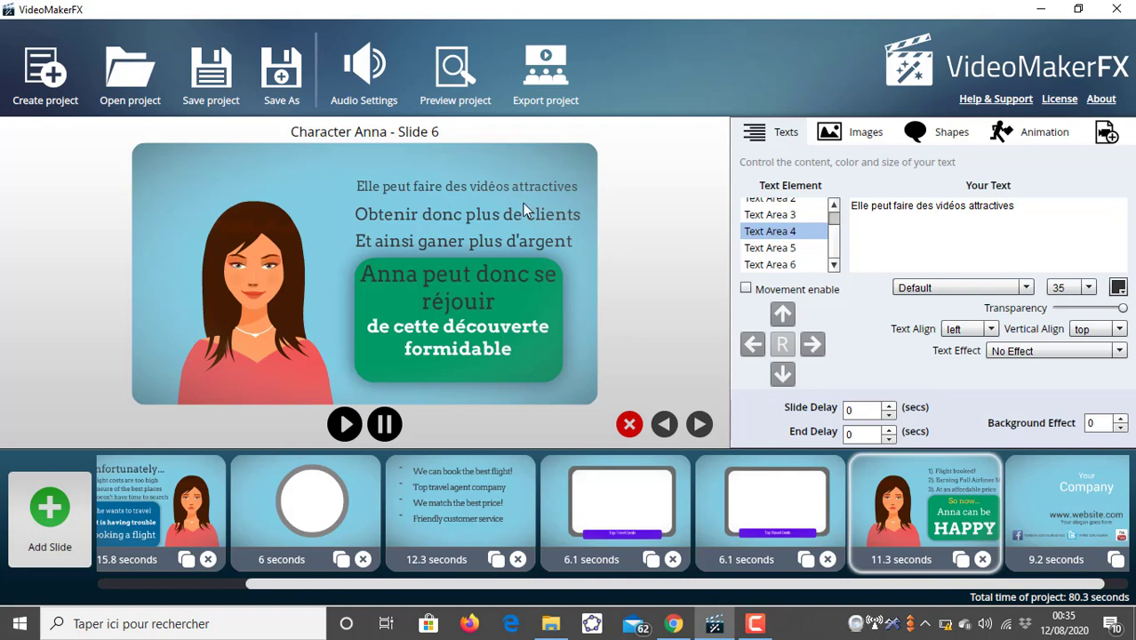
- Insert "plus" so Text Area 4 reads "Elle peut faire des vidéos plus attractives", and set its font size to 30
{"action": "left_click", "coordinate": [970, 205]}
{"action": "type", "text": "plus"}
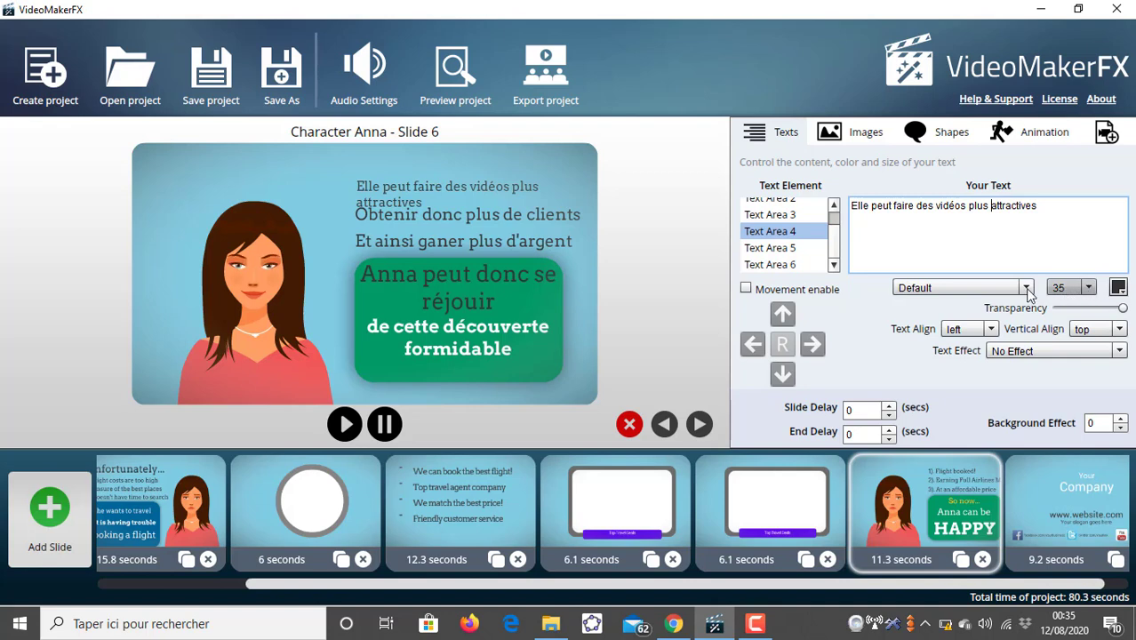
{"action": "left_click", "coordinate": [1090, 289]}
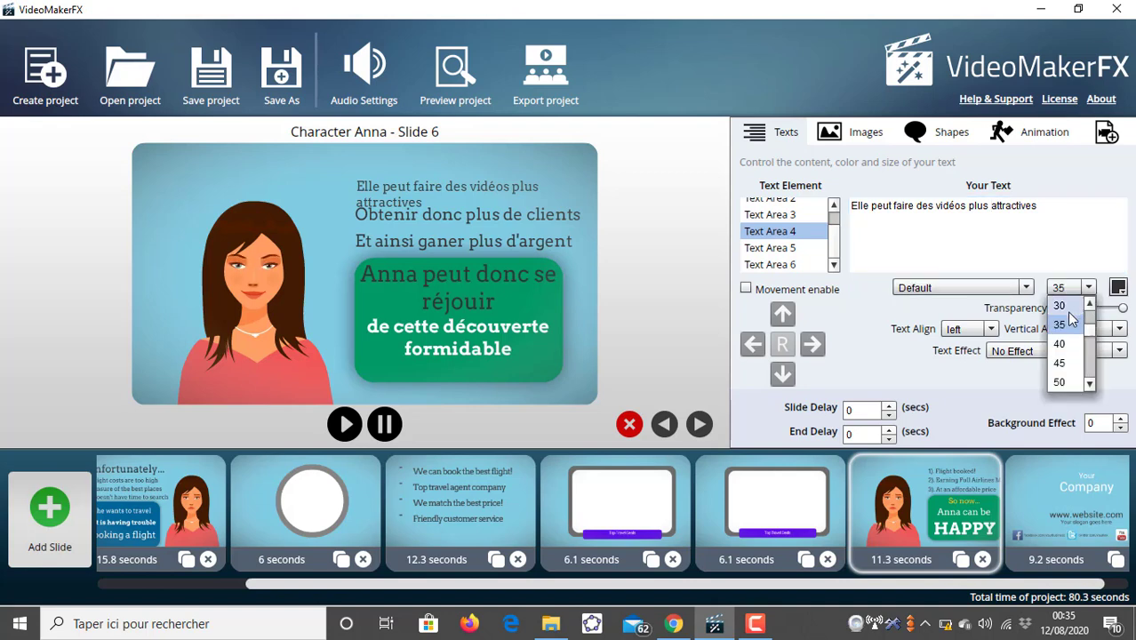
{"action": "left_click", "coordinate": [1061, 305]}
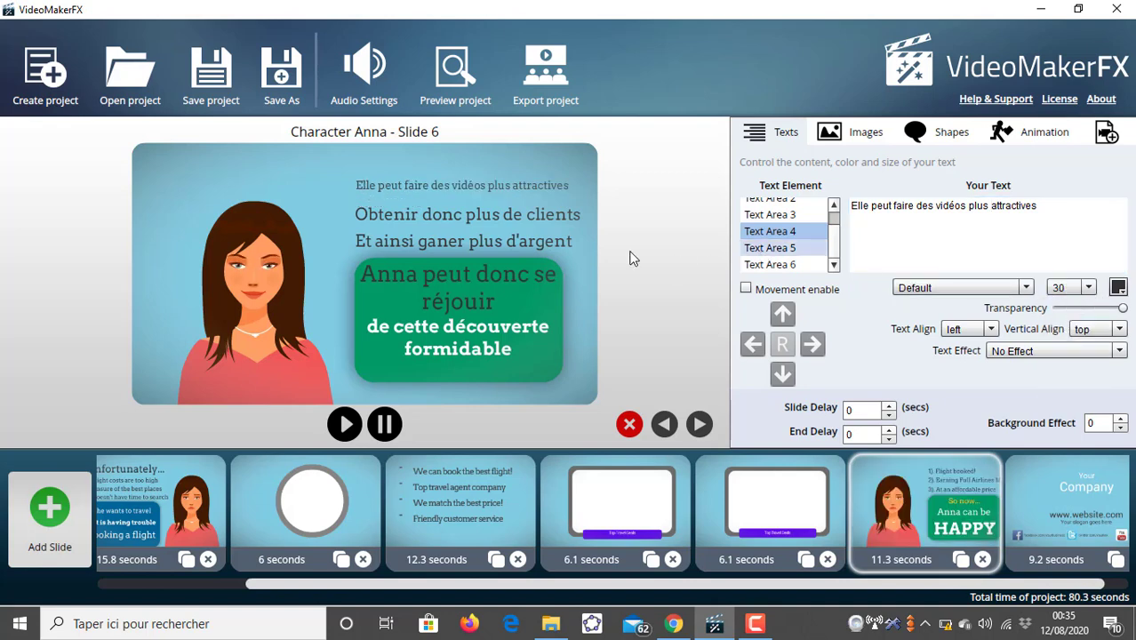
- Set Text Area 5's font size to 30
{"action": "left_click", "coordinate": [766, 248]}
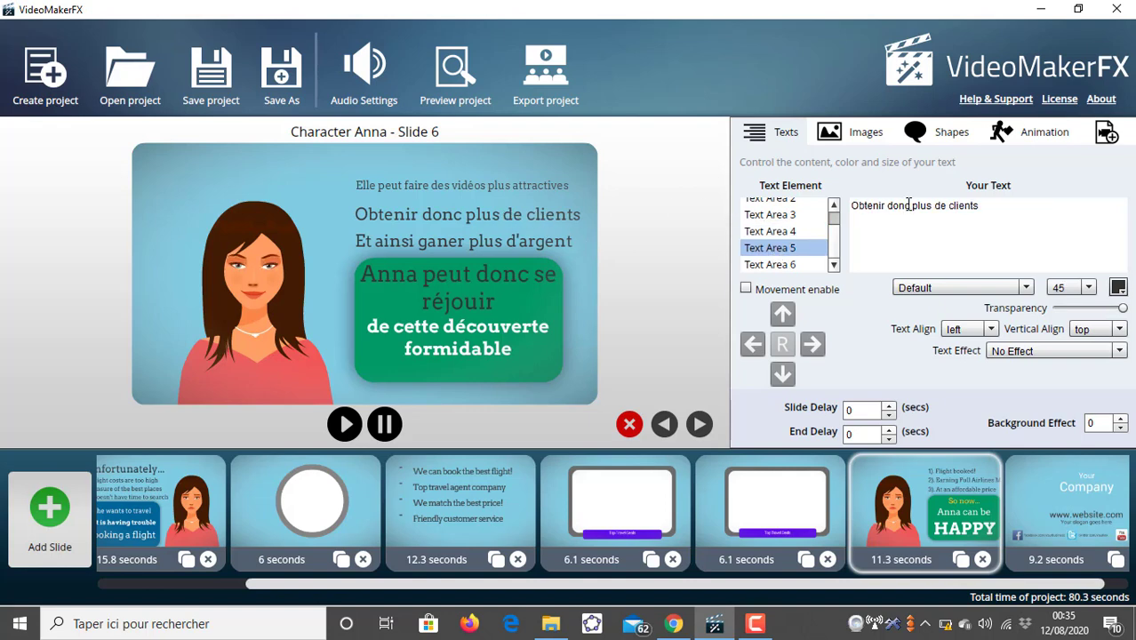
{"action": "left_click", "coordinate": [770, 231]}
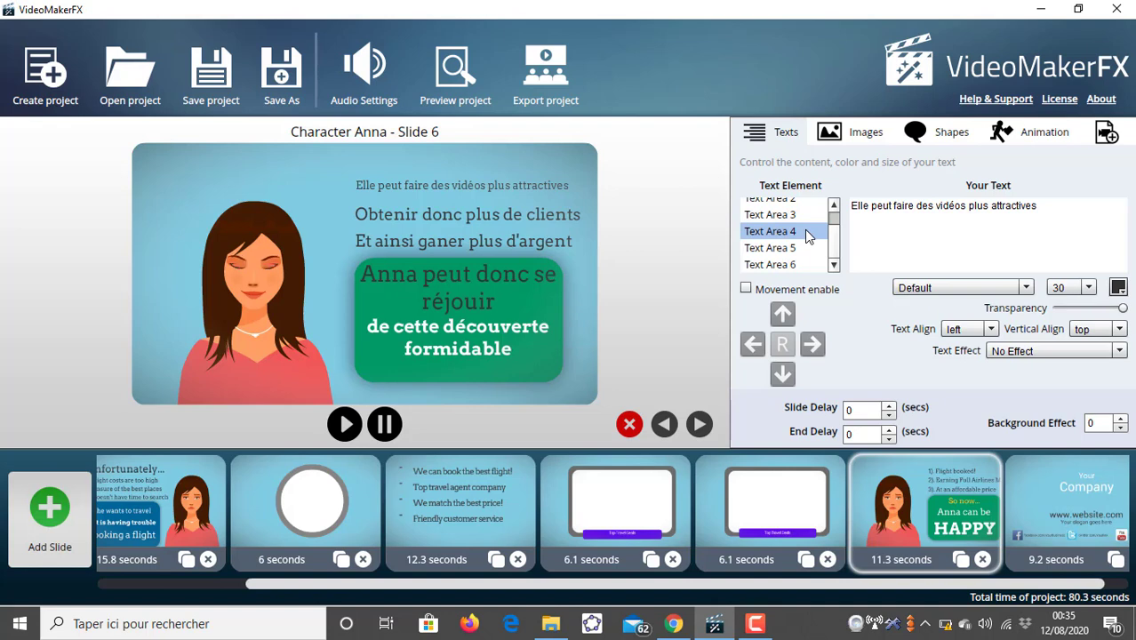
{"action": "left_click", "coordinate": [769, 248]}
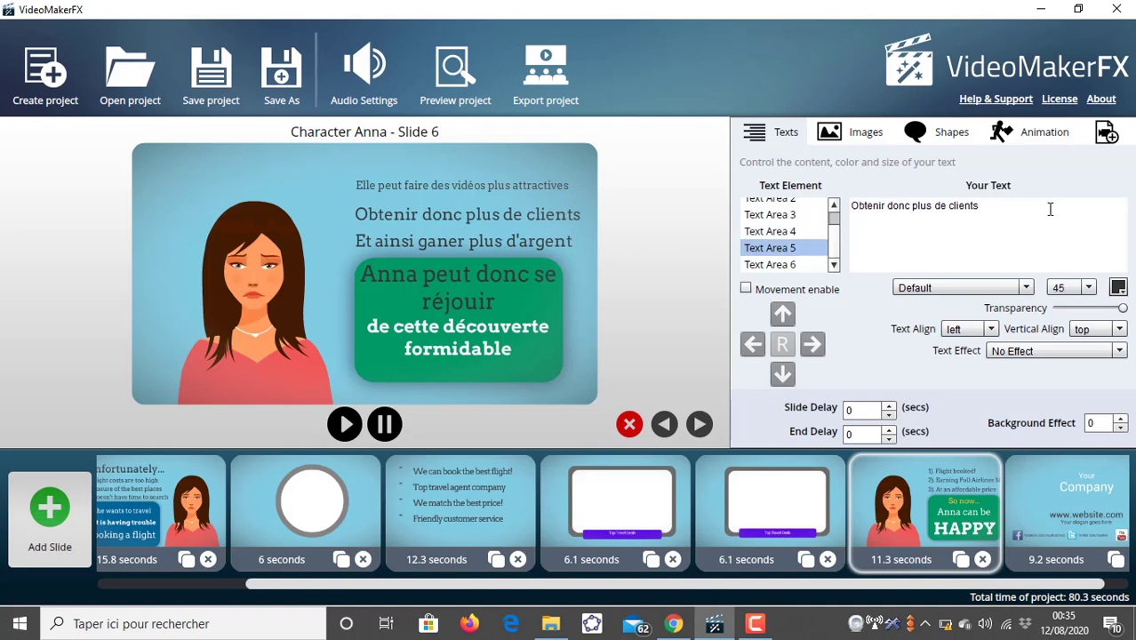
{"action": "left_click", "coordinate": [1088, 287]}
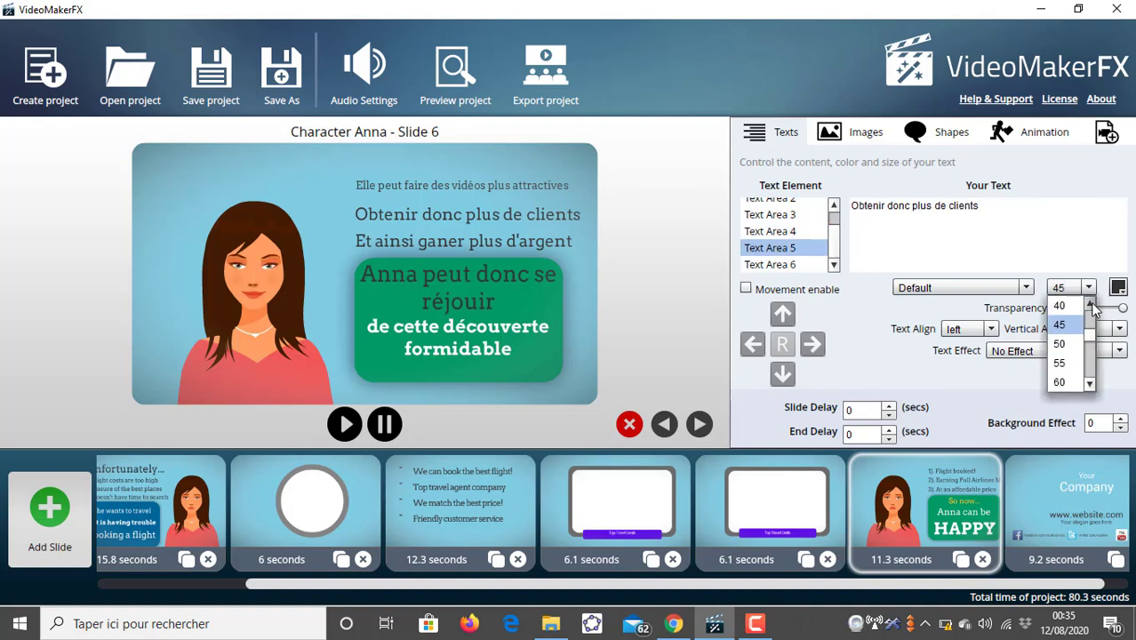
{"action": "left_click", "coordinate": [1090, 303]}
{"action": "left_click", "coordinate": [1091, 304]}
{"action": "left_click", "coordinate": [1067, 311]}
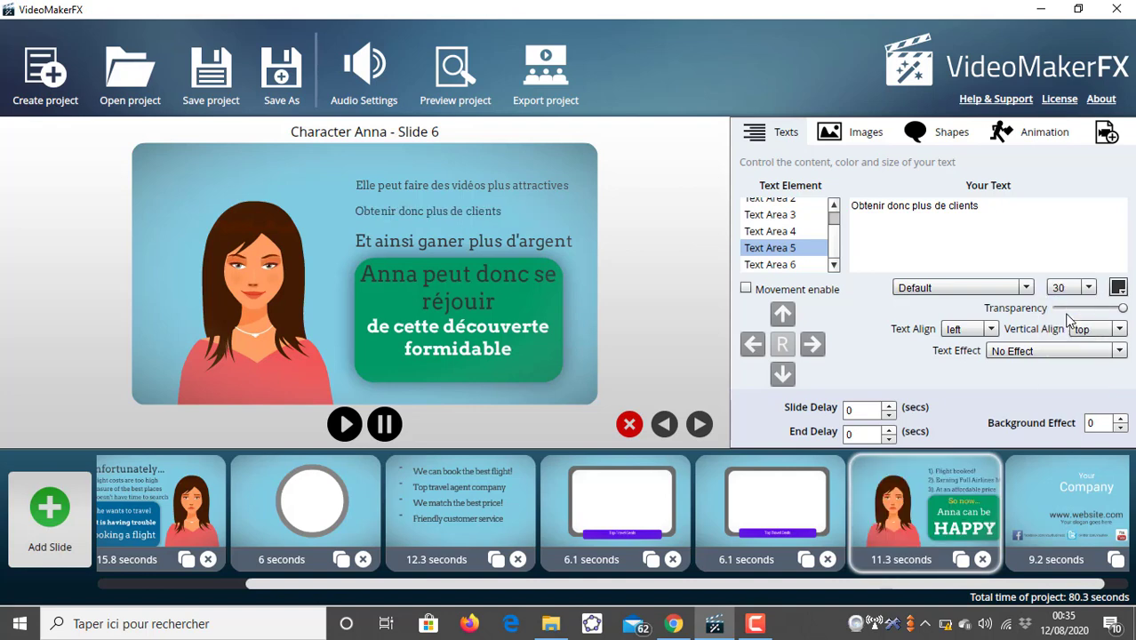
- Set Text Area 6's font size to 30
{"action": "left_click", "coordinate": [782, 264]}
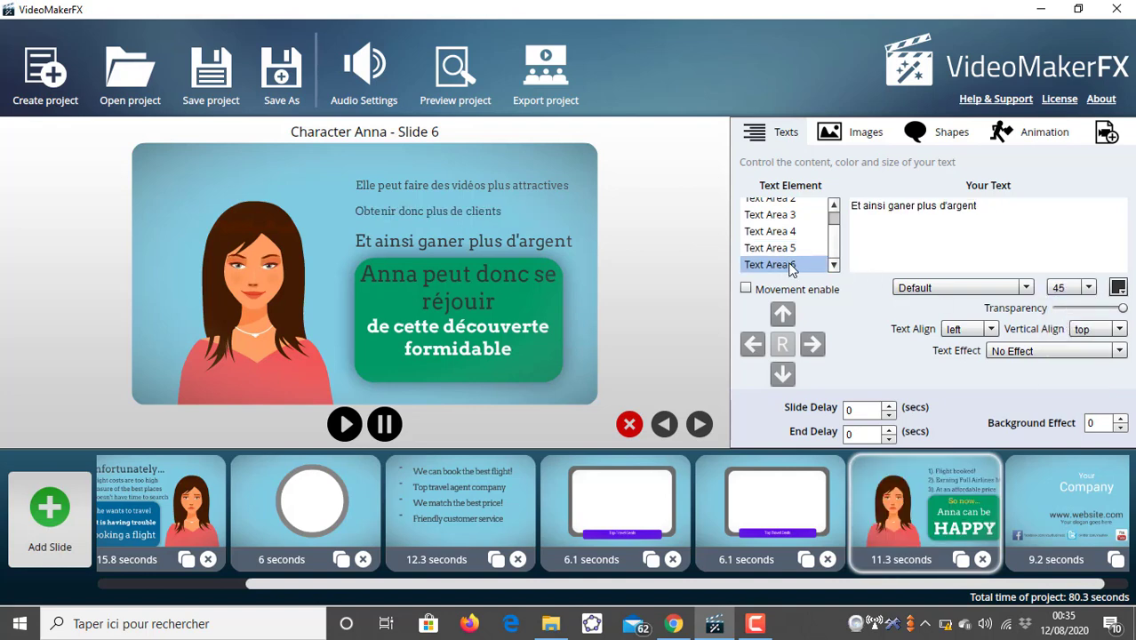
{"action": "left_click", "coordinate": [1090, 289]}
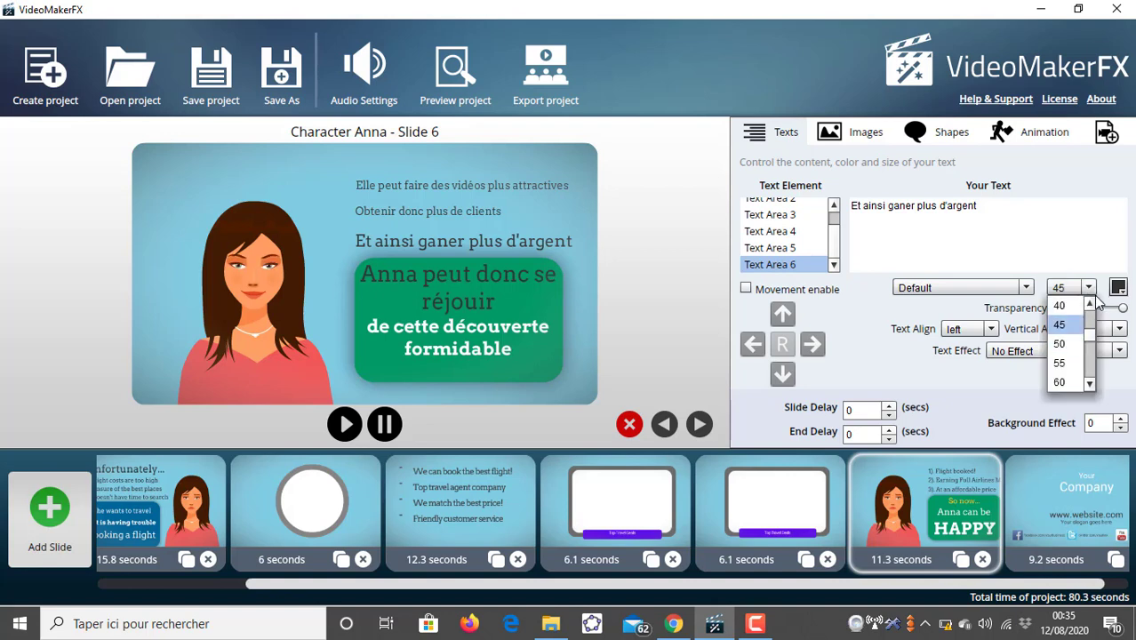
{"action": "left_click", "coordinate": [1089, 304]}
{"action": "left_click", "coordinate": [1089, 304]}
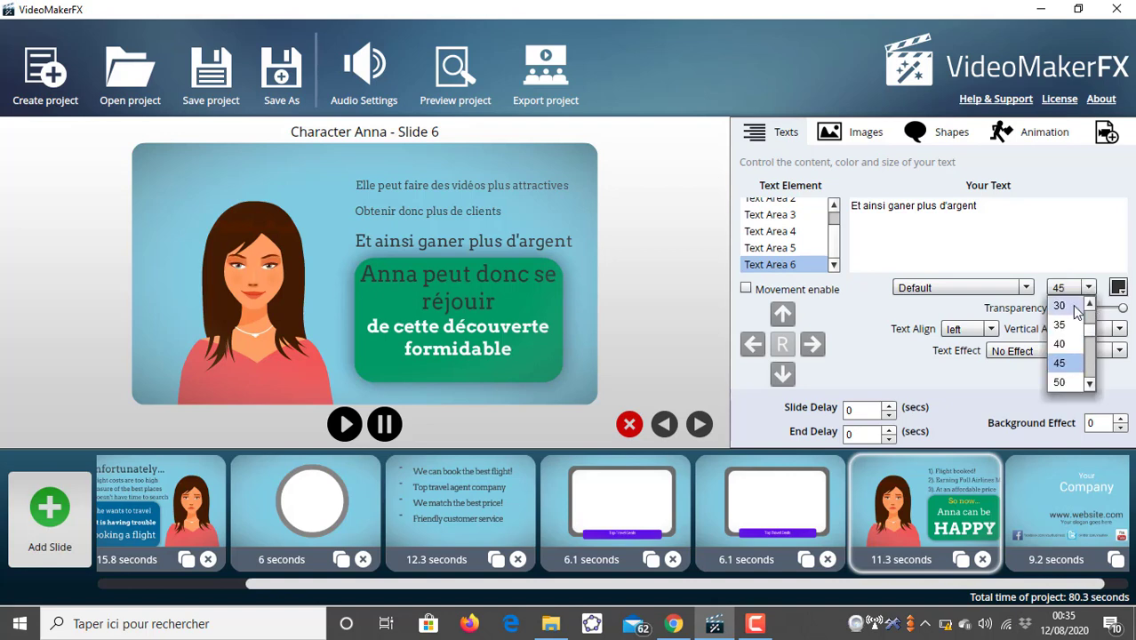
{"action": "left_click", "coordinate": [1075, 306]}
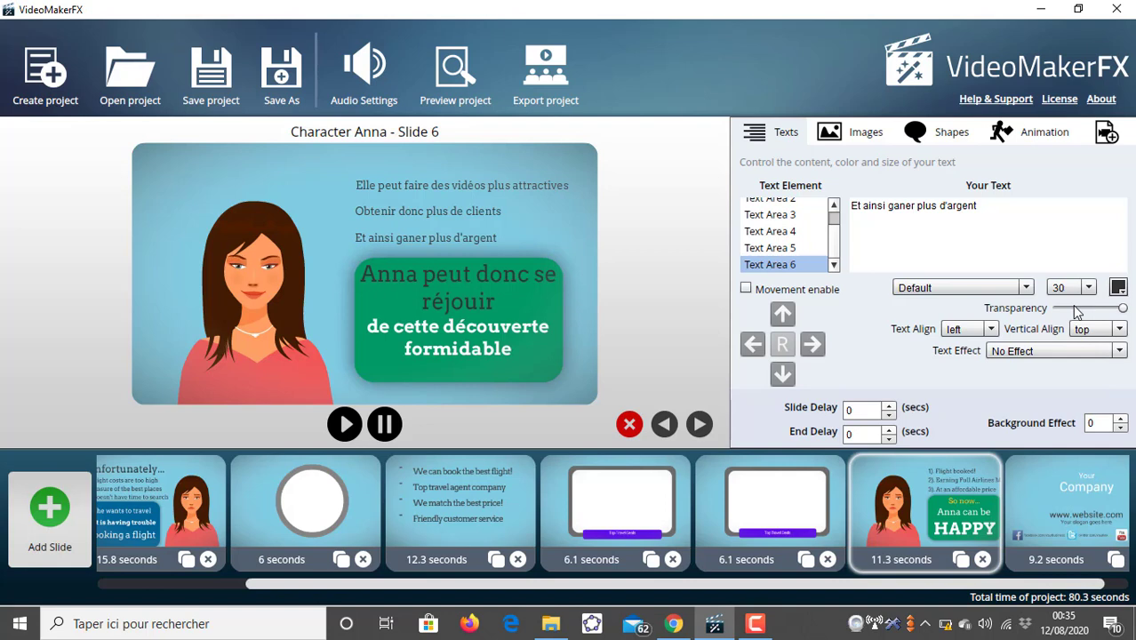
- Open slide 7 and replace Text Area 1's text with "Tutos TOP"
{"action": "left_click", "coordinate": [1033, 505]}
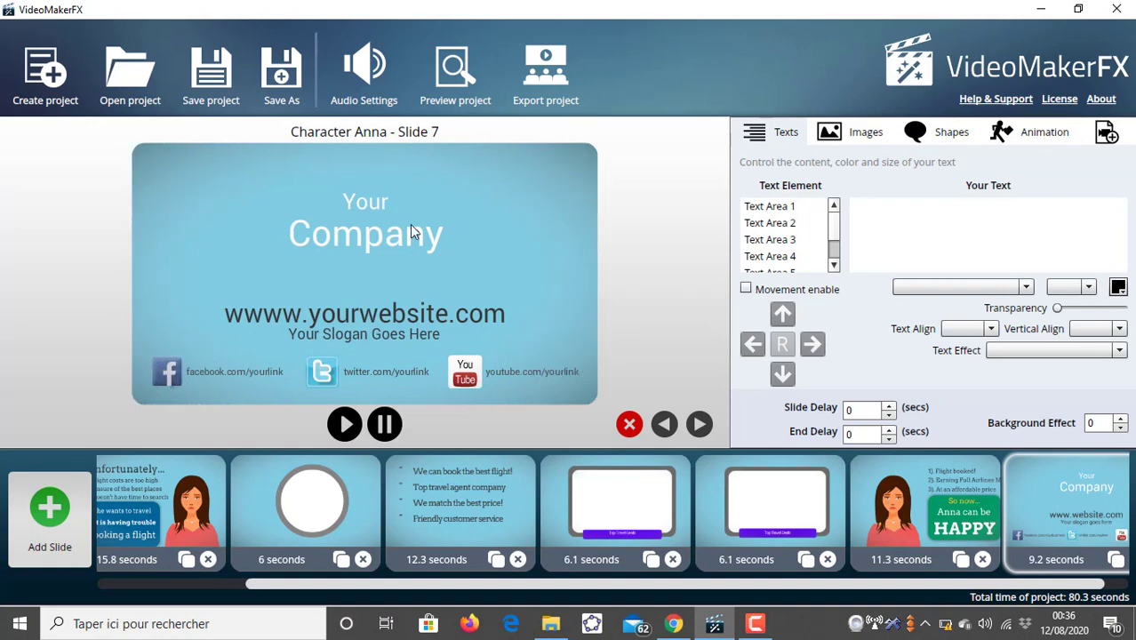
{"action": "left_click", "coordinate": [795, 207]}
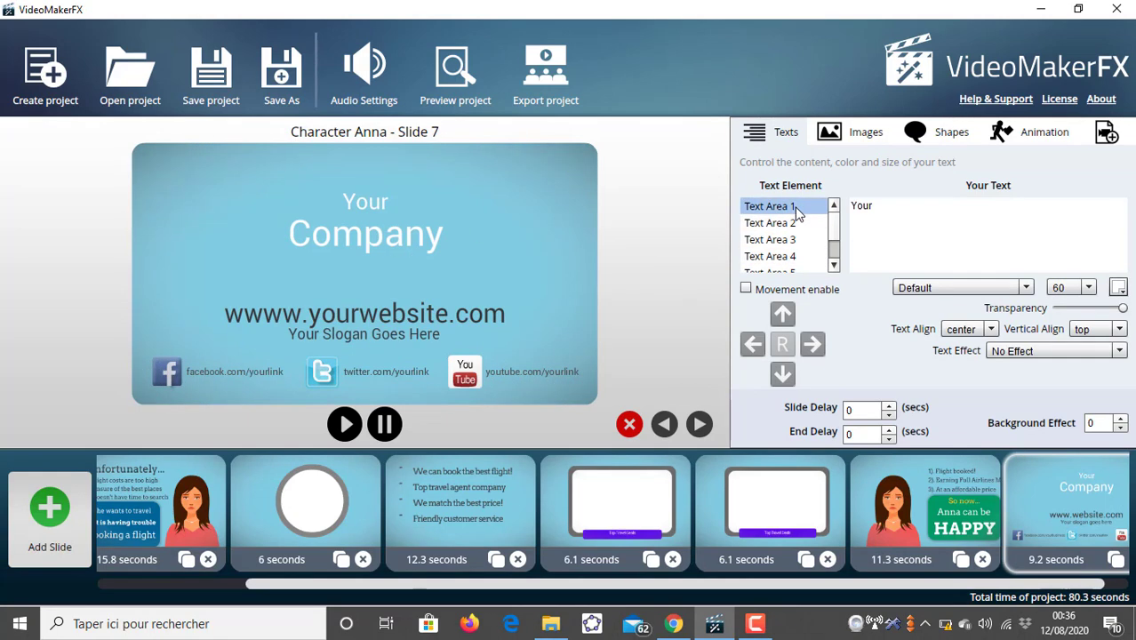
{"action": "double_click", "coordinate": [881, 205]}
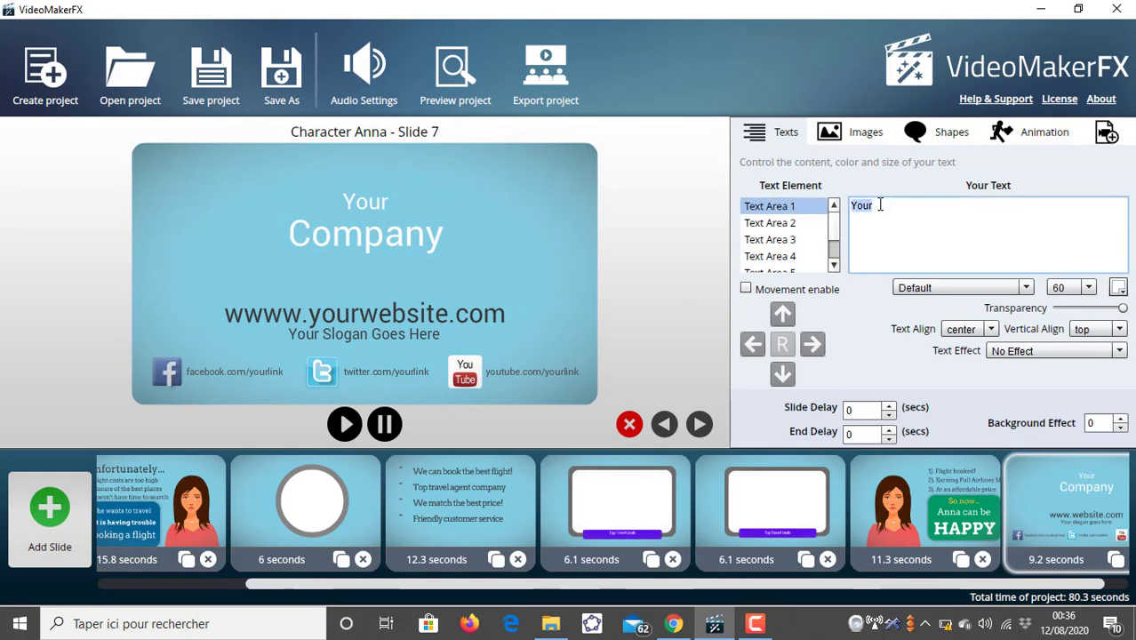
{"action": "key", "text": "BackSpace"}
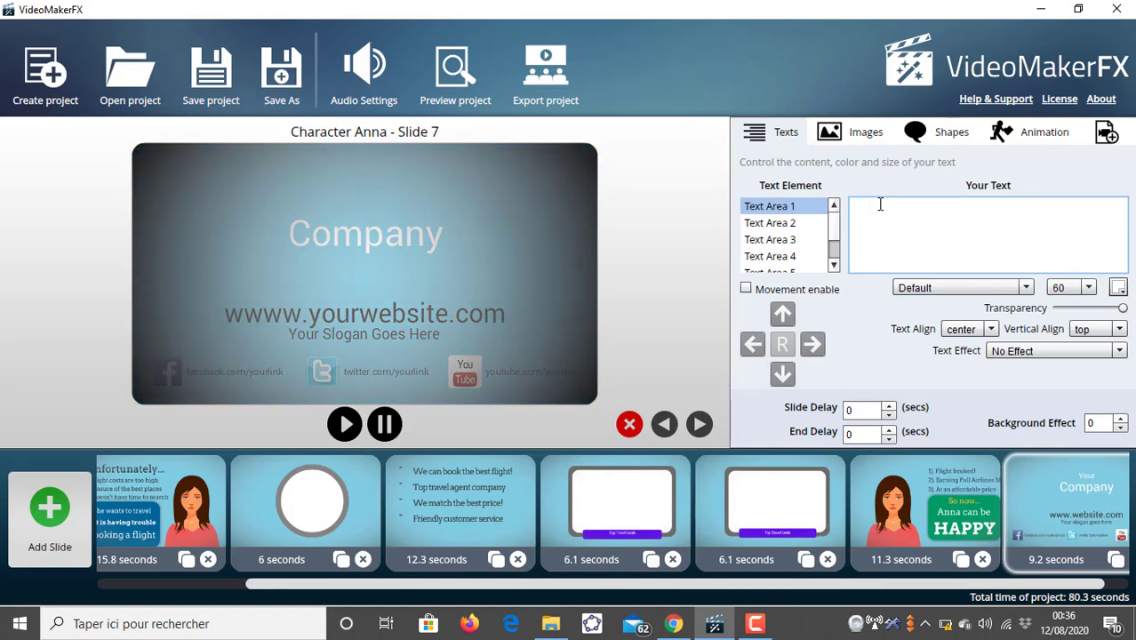
{"action": "type", "text": "R"}
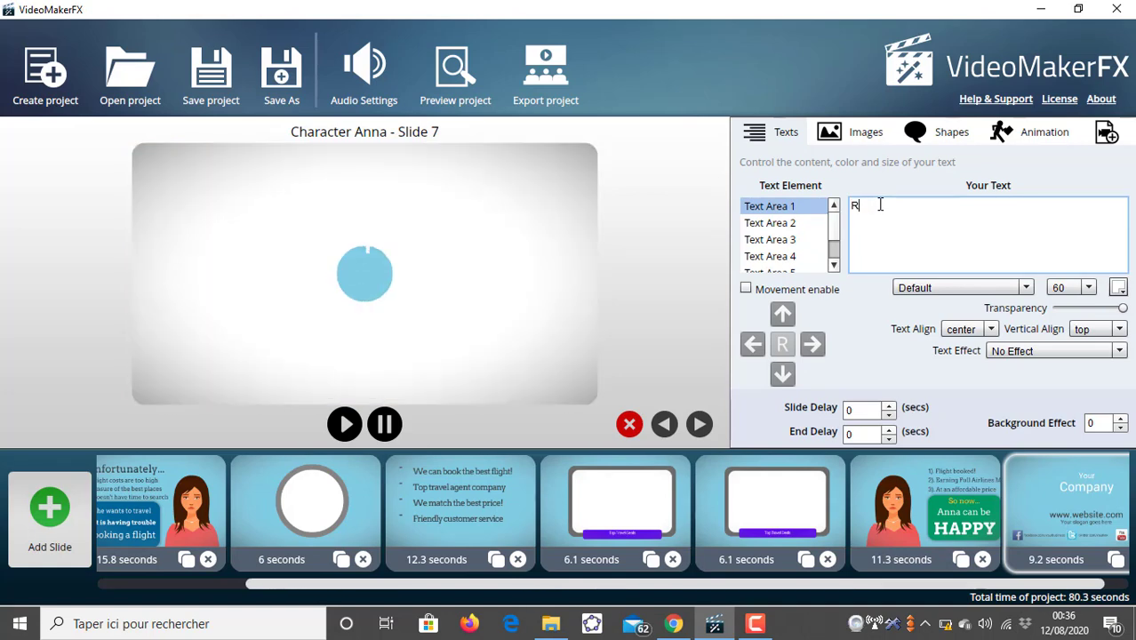
{"action": "key", "text": "BackSpace"}
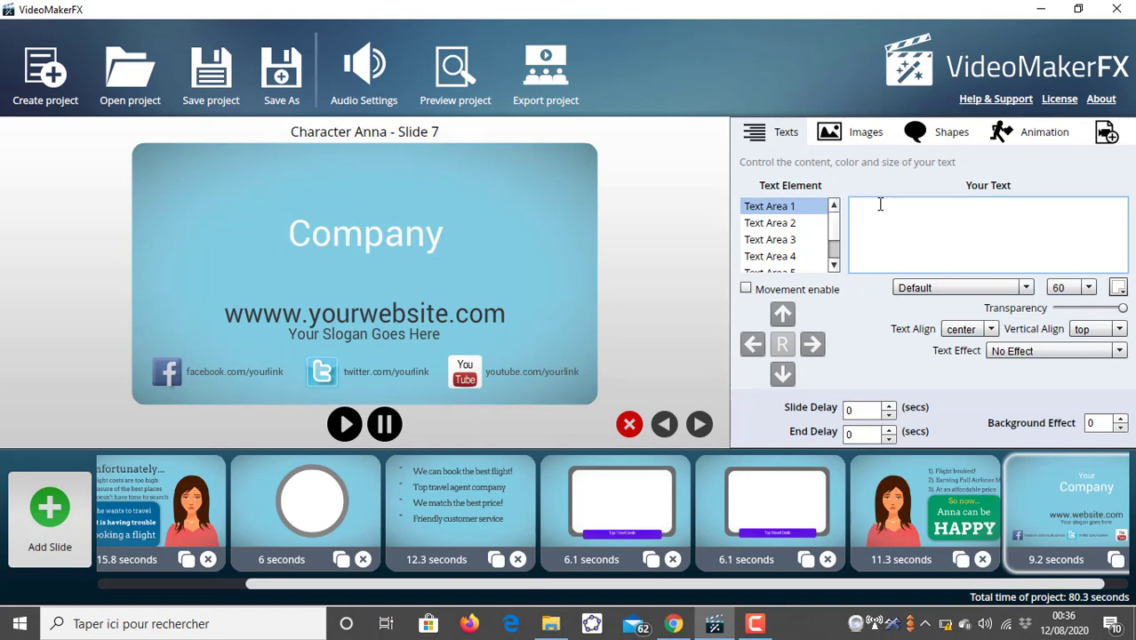
{"action": "type", "text": "Tutop"}
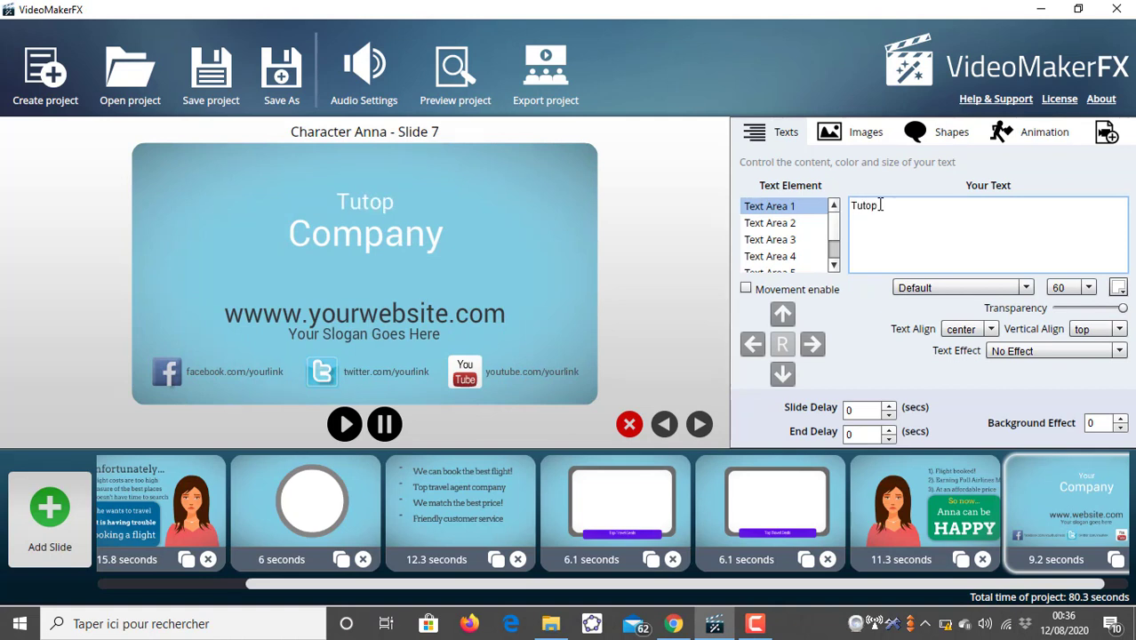
{"action": "key", "text": "BackSpace"}
{"action": "type", "text": "s"}
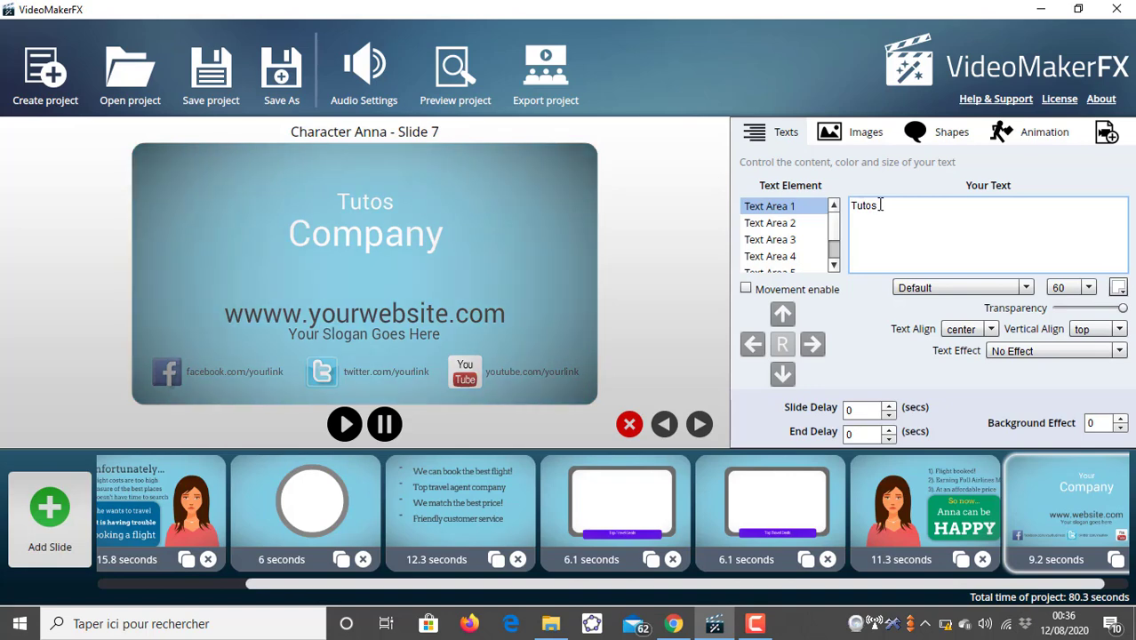
{"action": "type", "text": " TOP"}
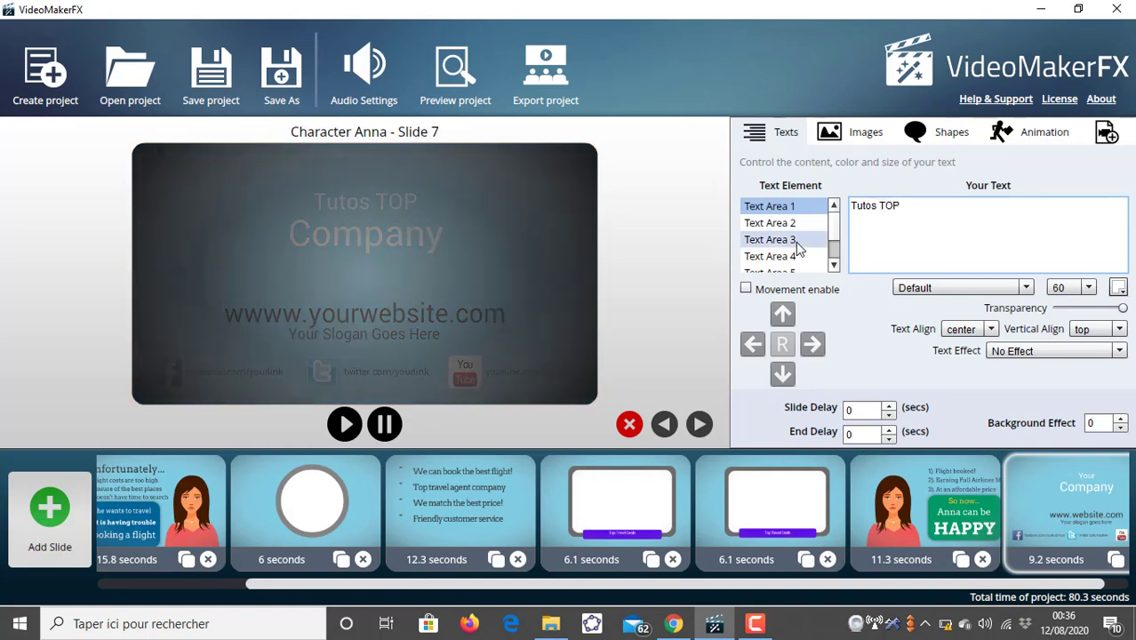
- Delete Text Area 2's "Company" text and set its vertical alignment to center
{"action": "left_click", "coordinate": [765, 222]}
{"action": "double_click", "coordinate": [898, 212]}
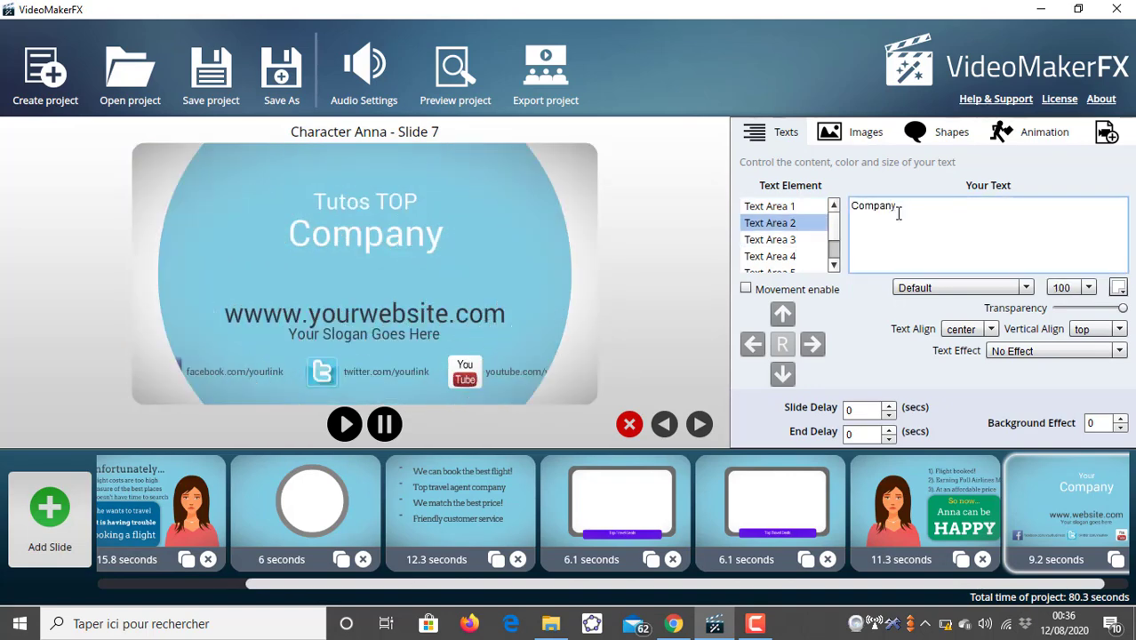
{"action": "key", "text": "BackSpace"}
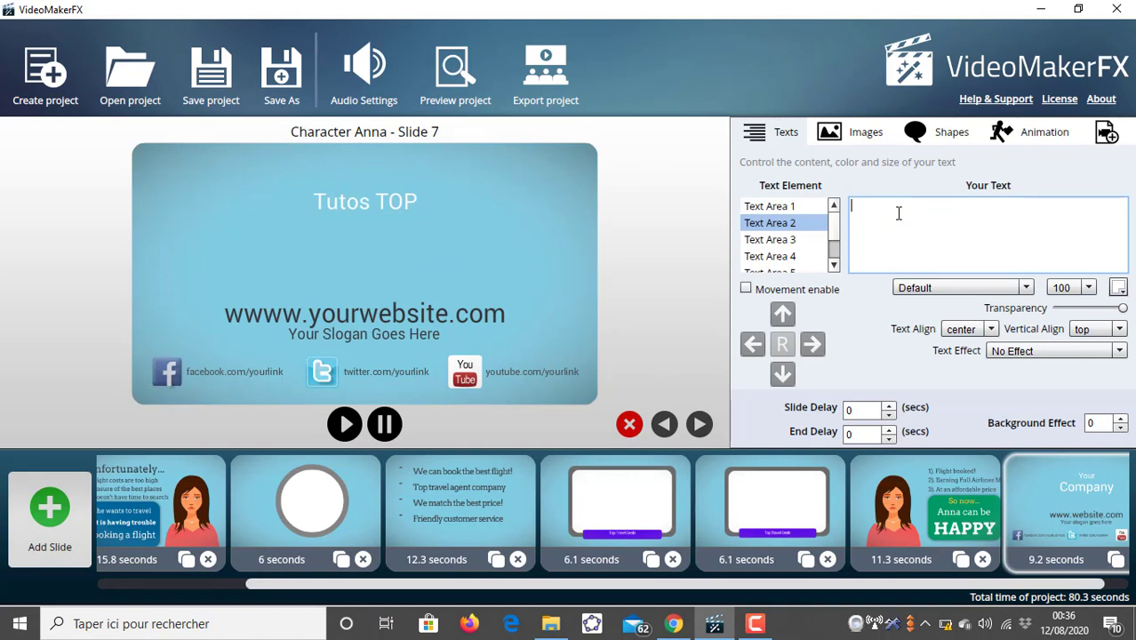
{"action": "left_click", "coordinate": [1118, 330]}
{"action": "left_click", "coordinate": [1109, 366]}
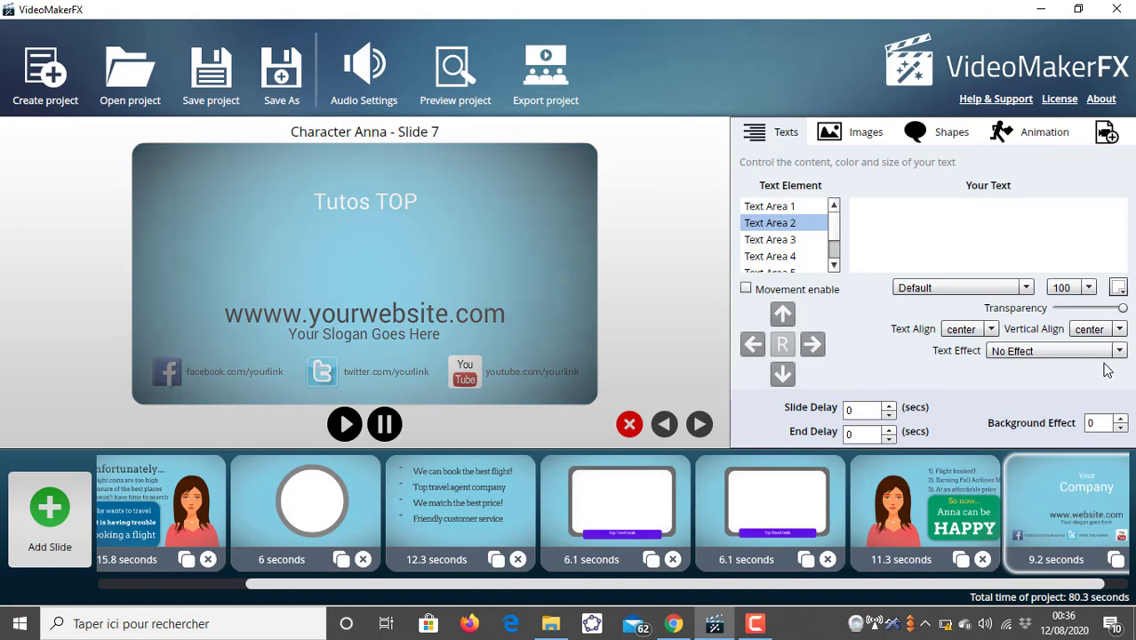
- Set Text Area 1's vertical alignment to center
{"action": "left_click", "coordinate": [779, 210]}
{"action": "left_click", "coordinate": [881, 206]}
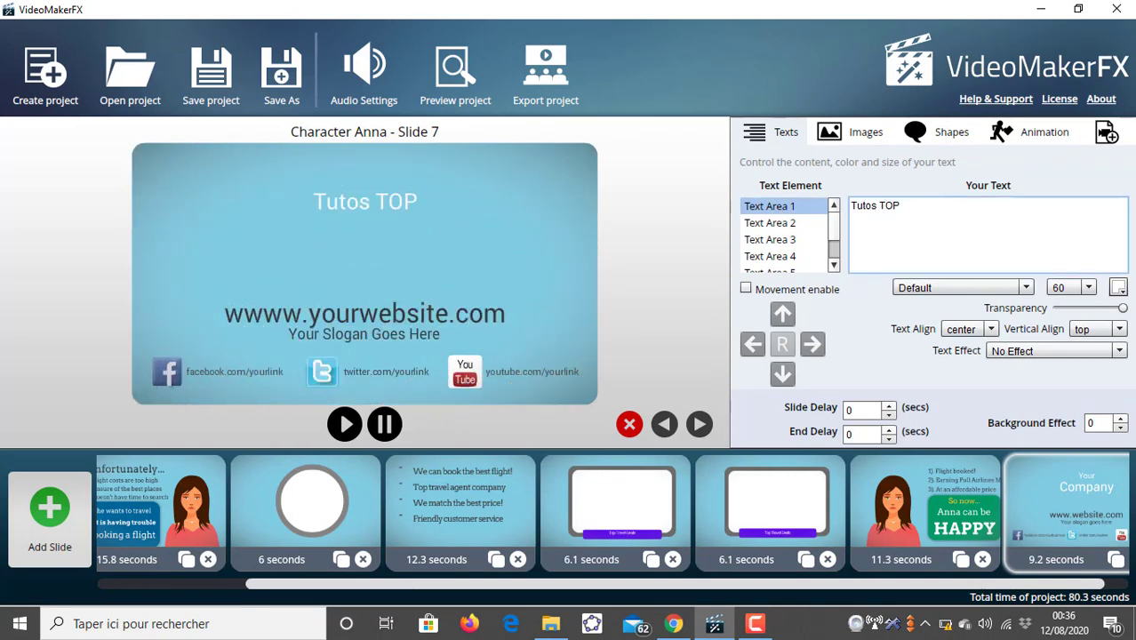
{"action": "left_click", "coordinate": [1119, 331]}
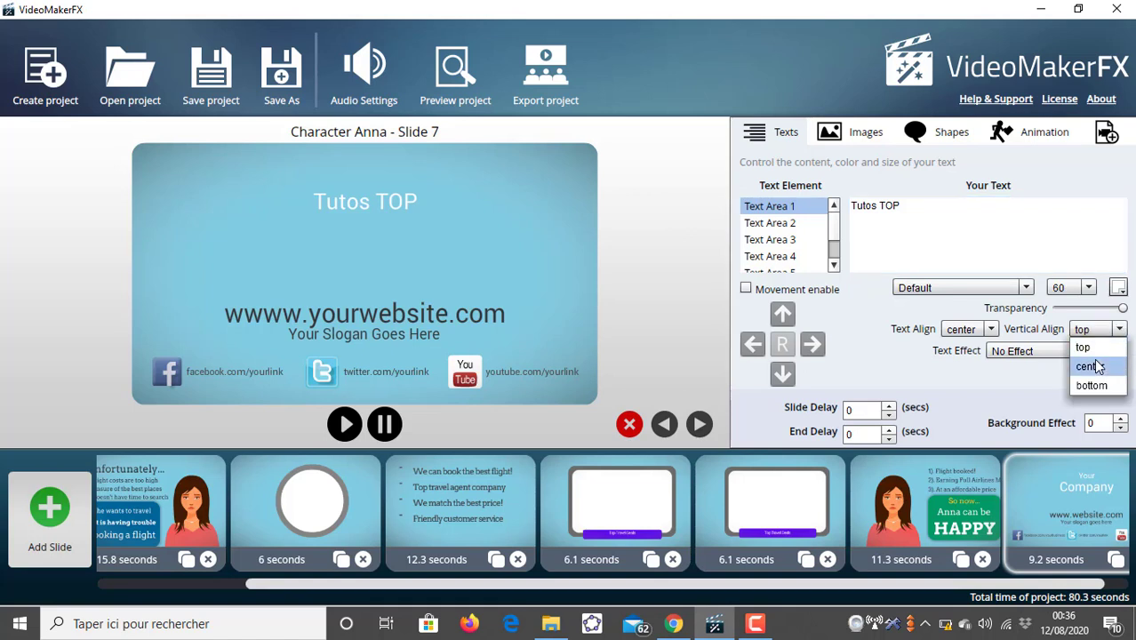
{"action": "left_click", "coordinate": [1095, 362]}
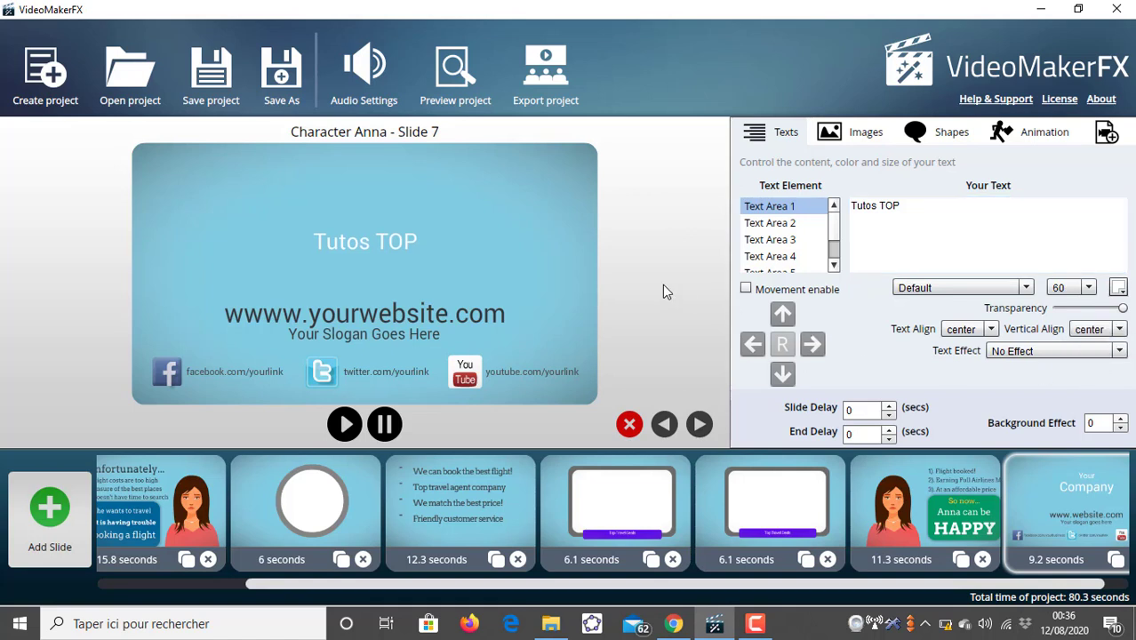
{"action": "left_click", "coordinate": [794, 240]}
{"action": "triple_click", "coordinate": [933, 204]}
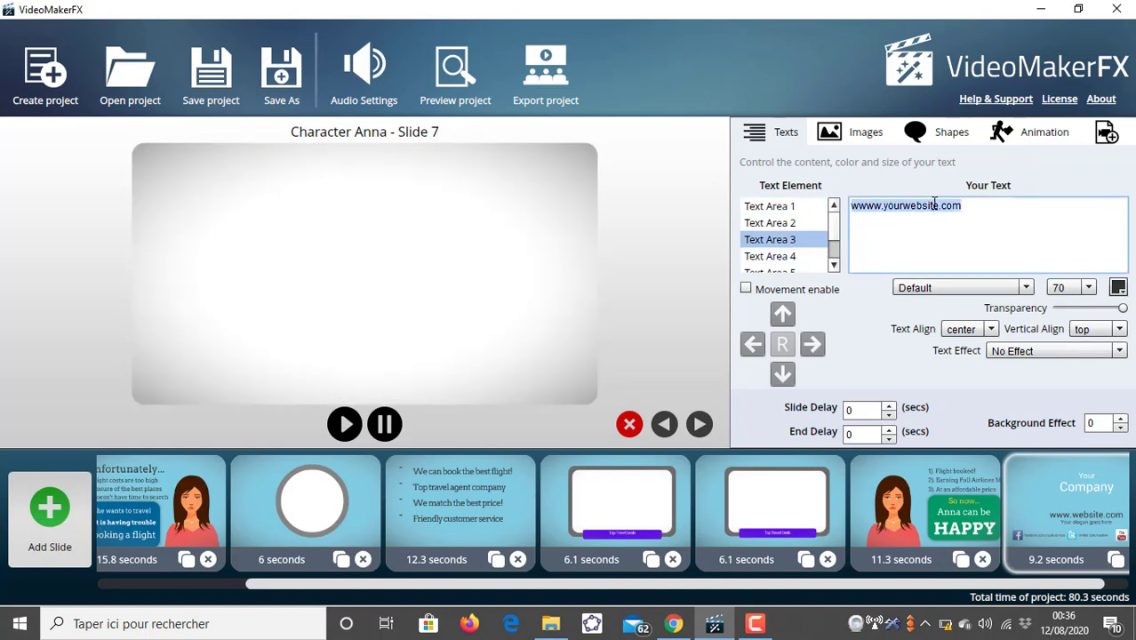
{"action": "key", "text": "BackSpace"}
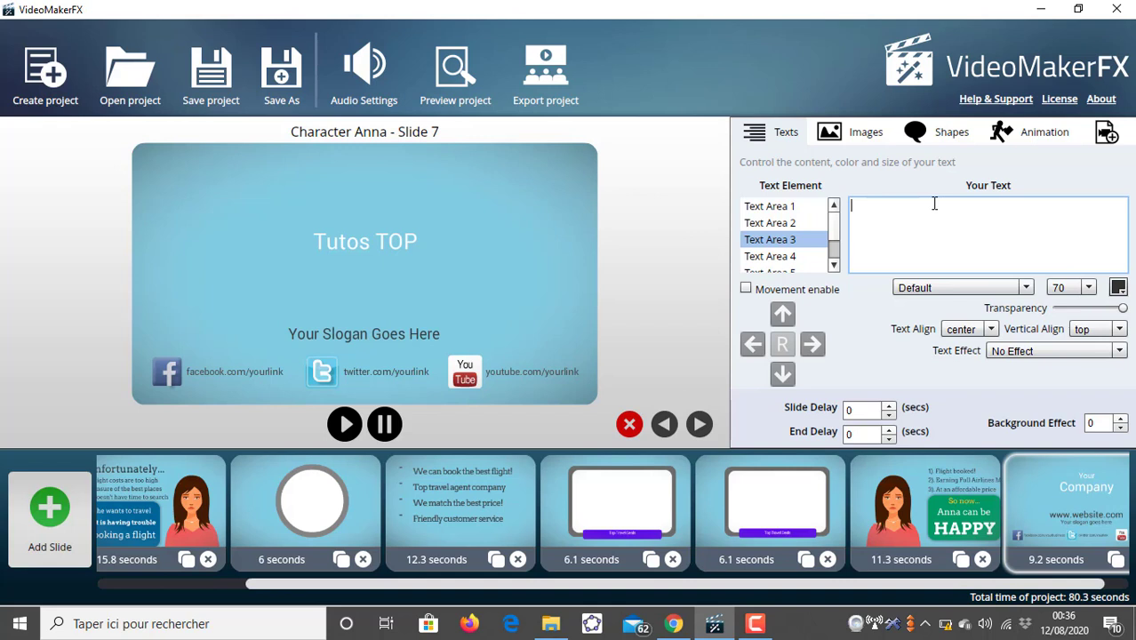
{"action": "type", "text": "www"}
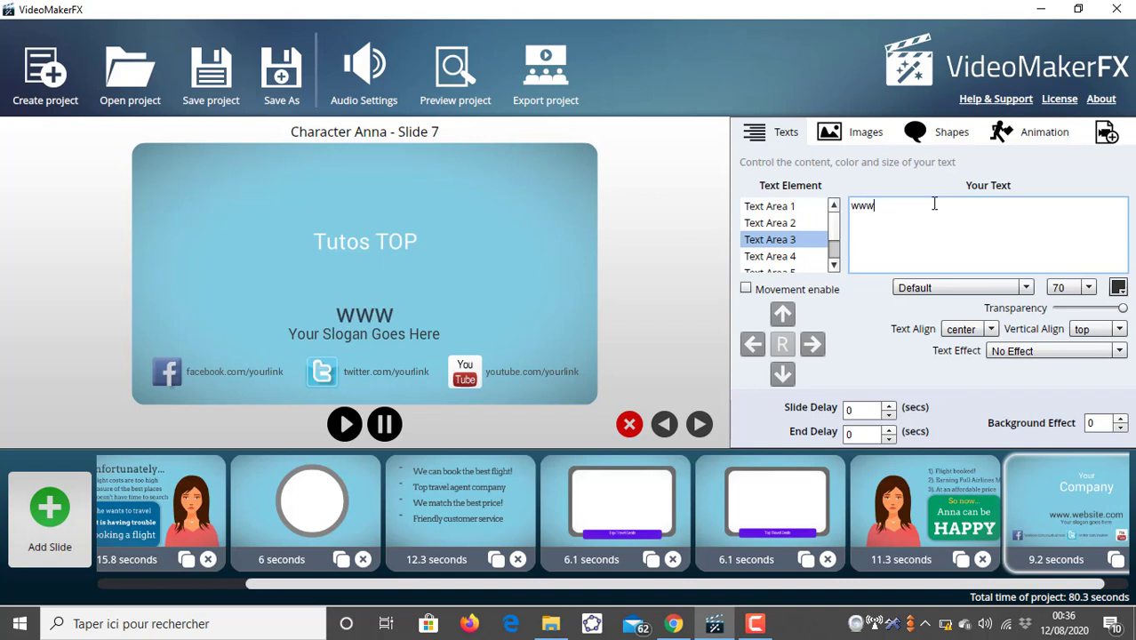
{"action": "type", "text": "."}
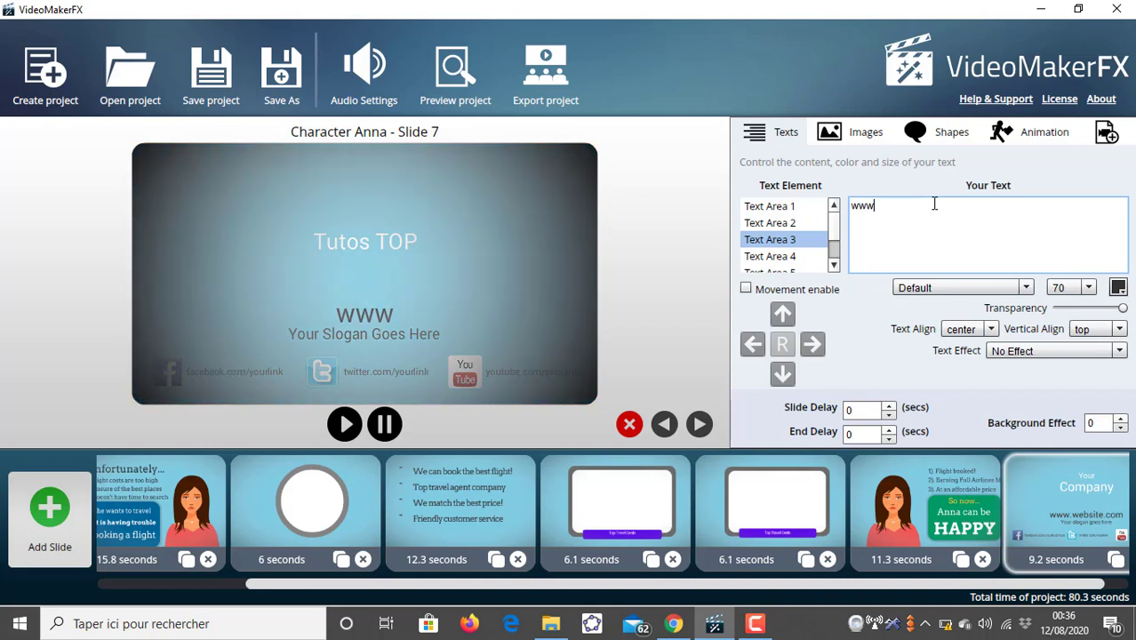
{"action": "type", "text": "tut"}
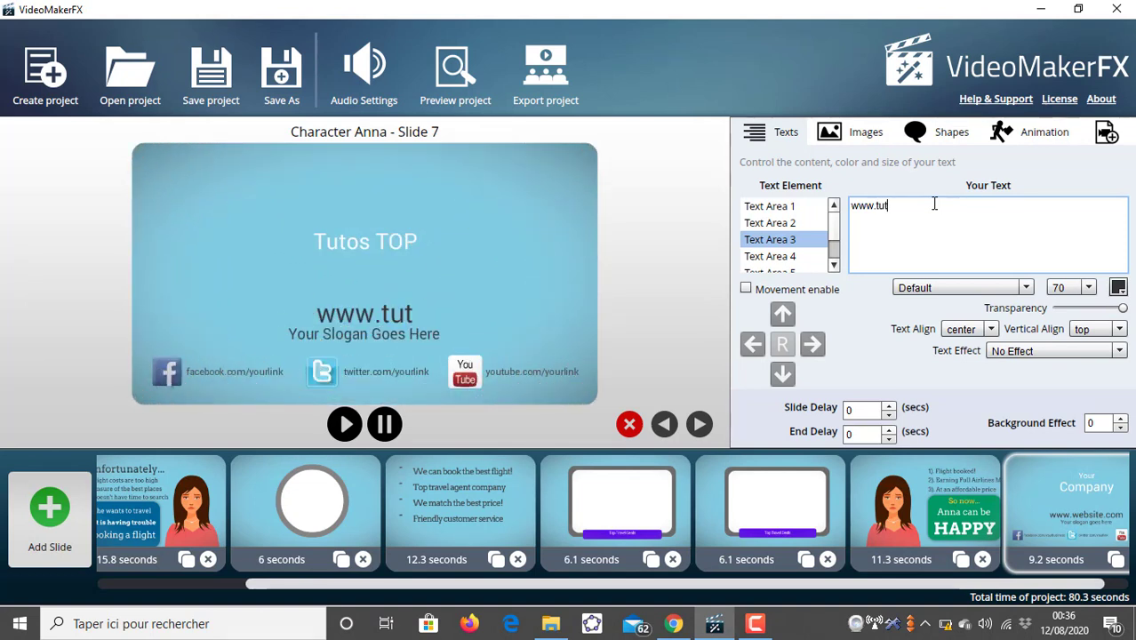
{"action": "type", "text": "oto"}
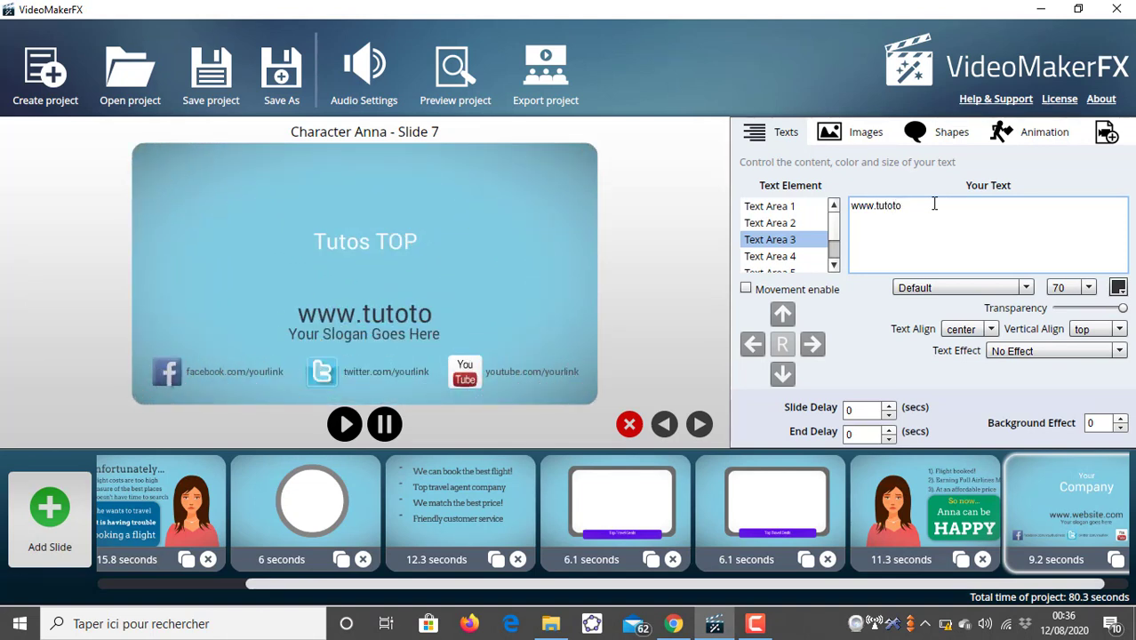
{"action": "type", "text": "p."}
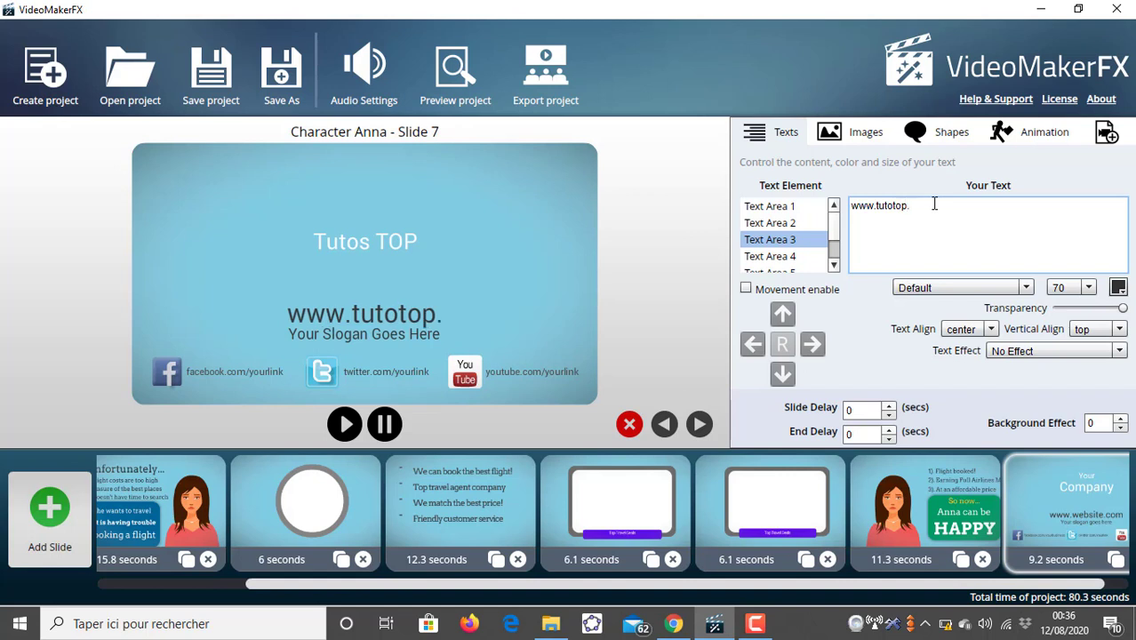
{"action": "type", "text": "com"}
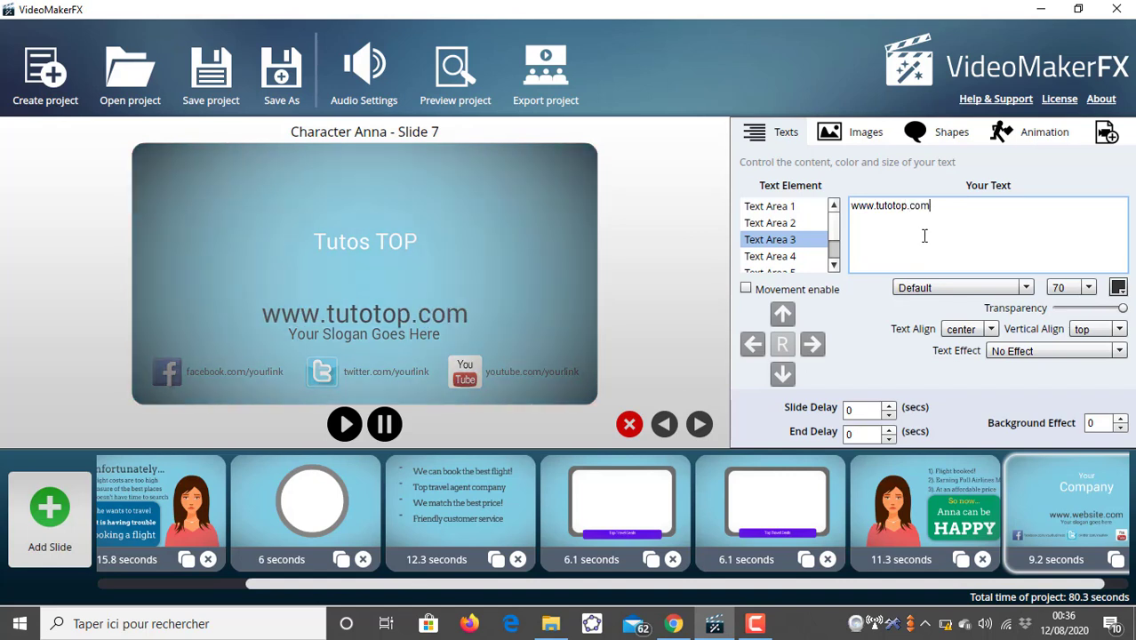
- Replace Text Area 4's slogan with "Take action" and set its vertical alignment to center
{"action": "left_click", "coordinate": [769, 256]}
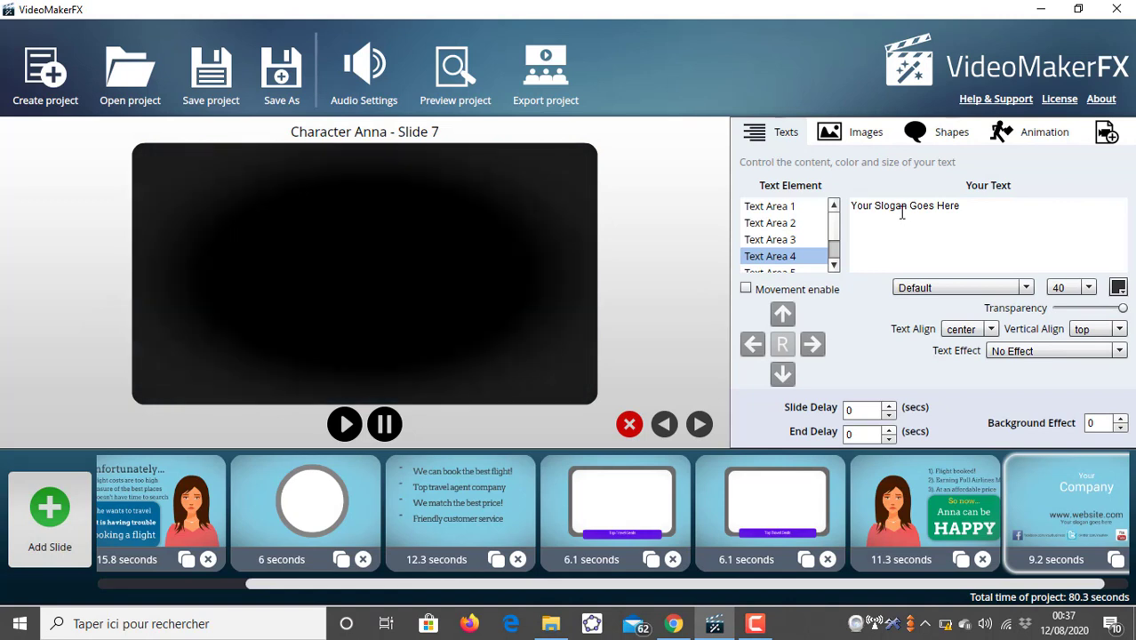
{"action": "double_click", "coordinate": [893, 206]}
{"action": "triple_click", "coordinate": [901, 211]}
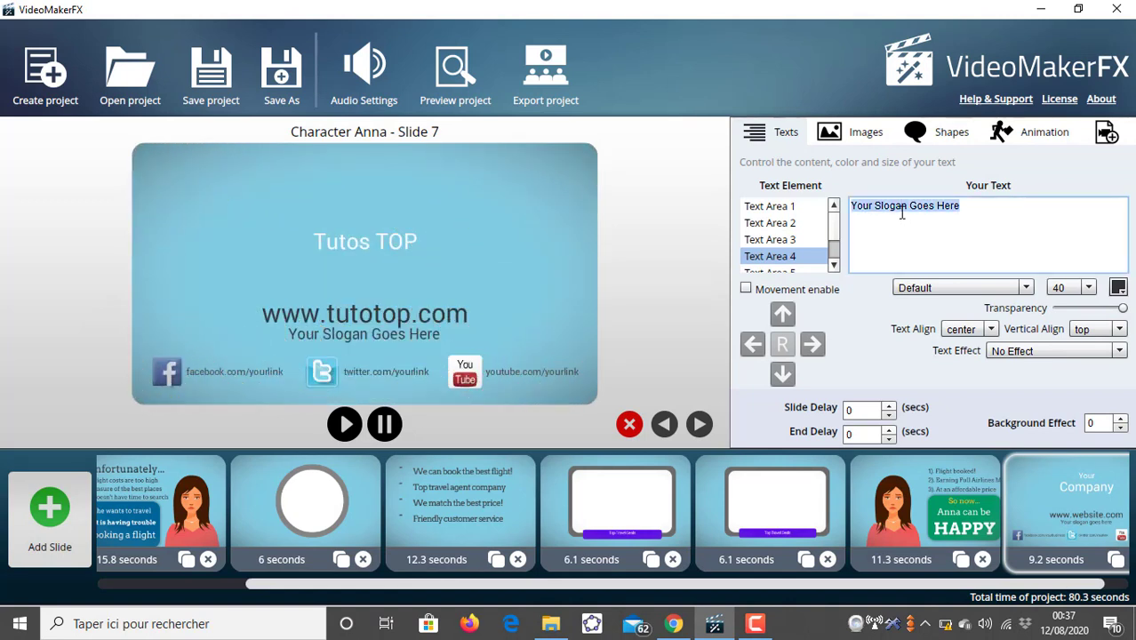
{"action": "type", "text": "T"}
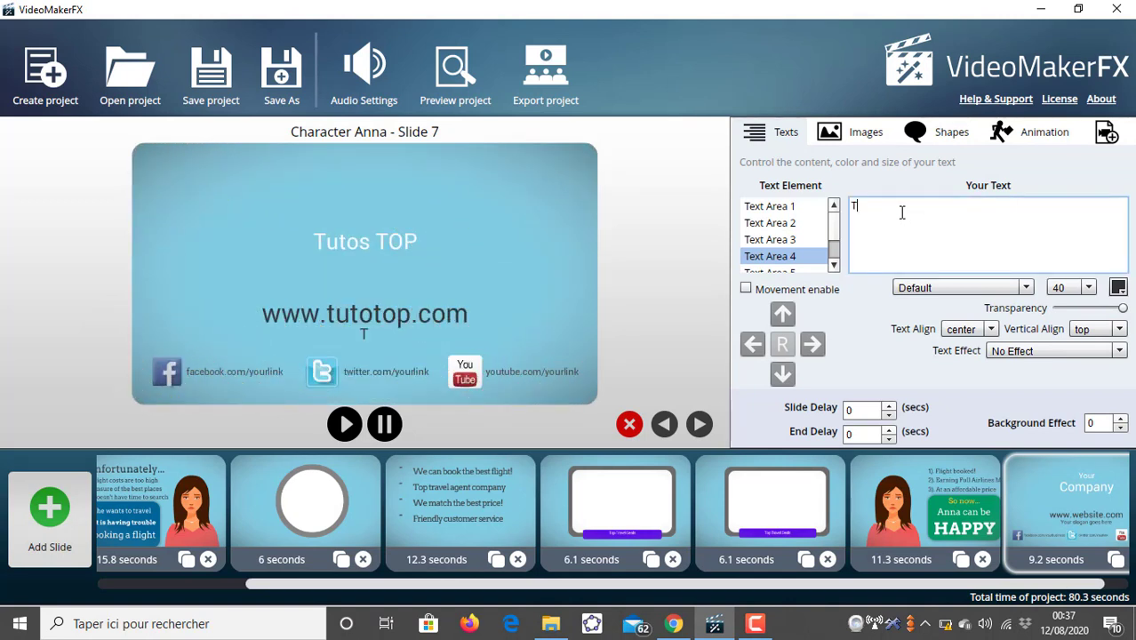
{"action": "type", "text": "ake act"}
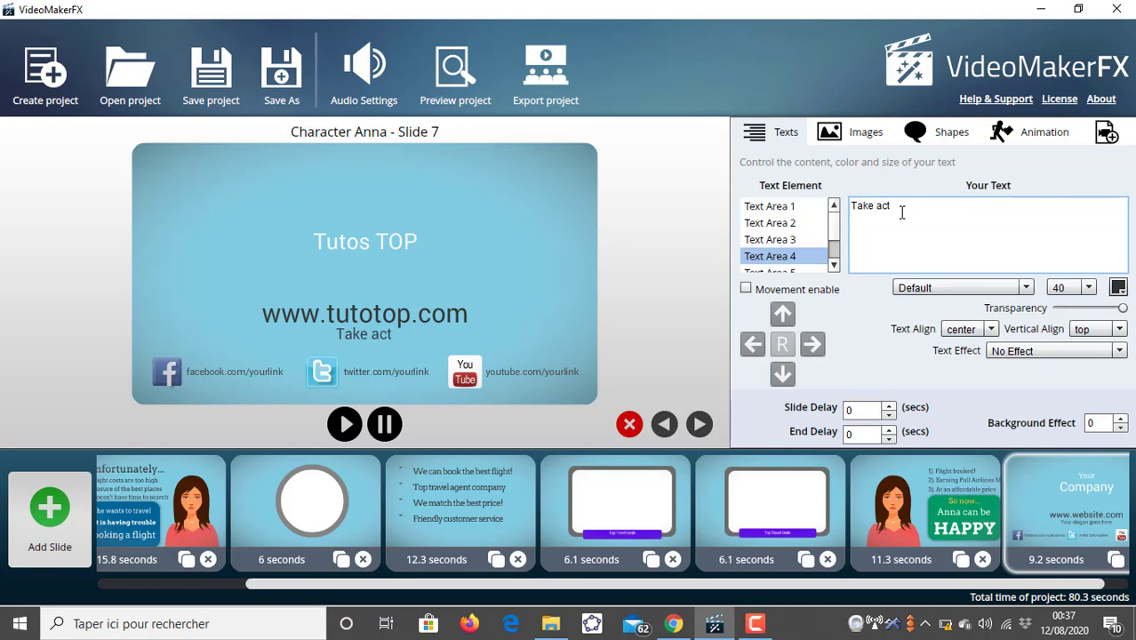
{"action": "type", "text": "ion"}
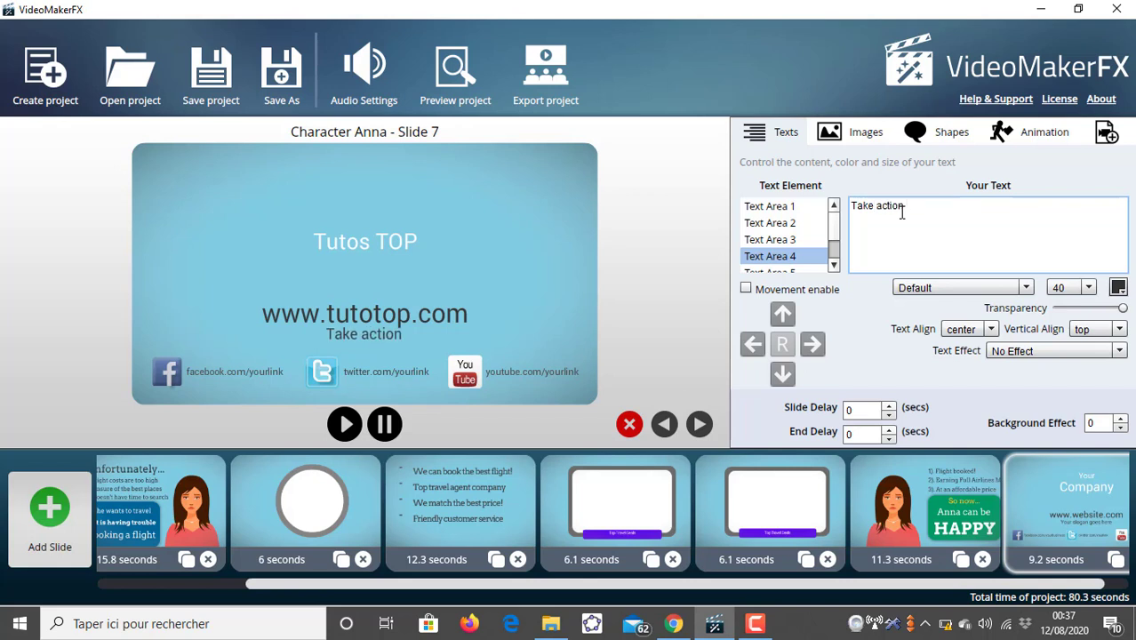
{"action": "left_click", "coordinate": [1089, 329]}
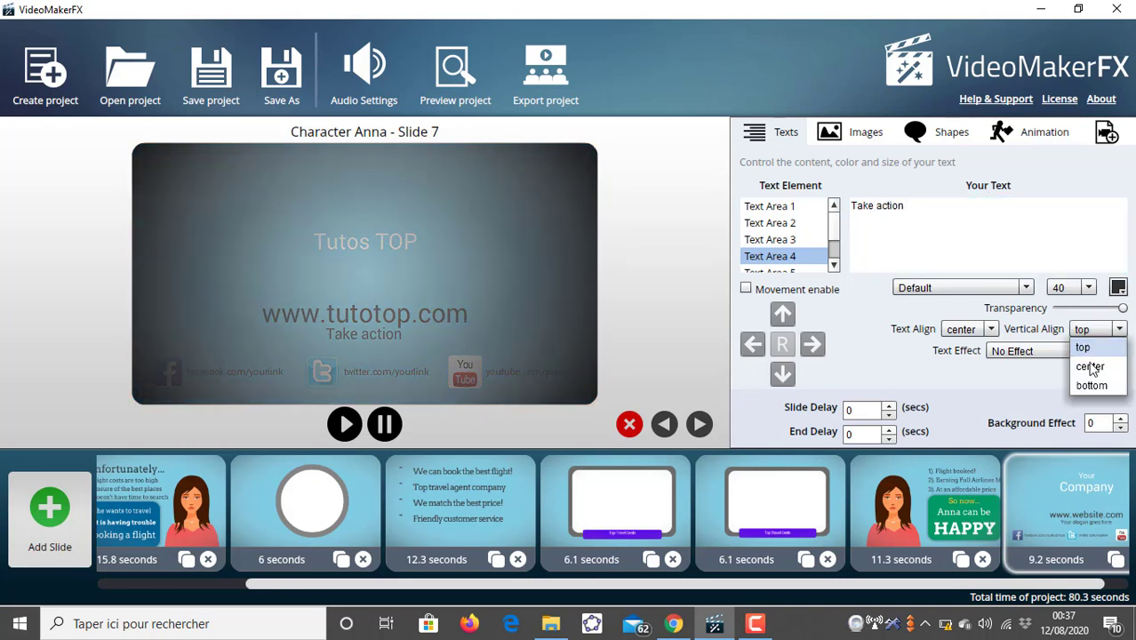
{"action": "left_click", "coordinate": [1091, 367]}
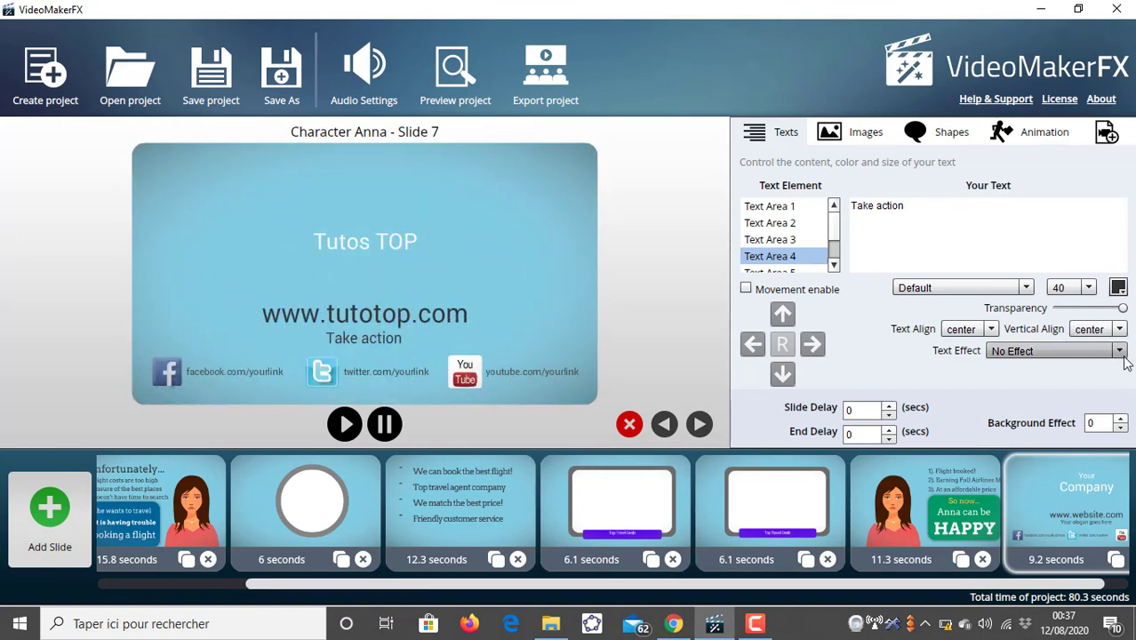
{"action": "left_click", "coordinate": [911, 210]}
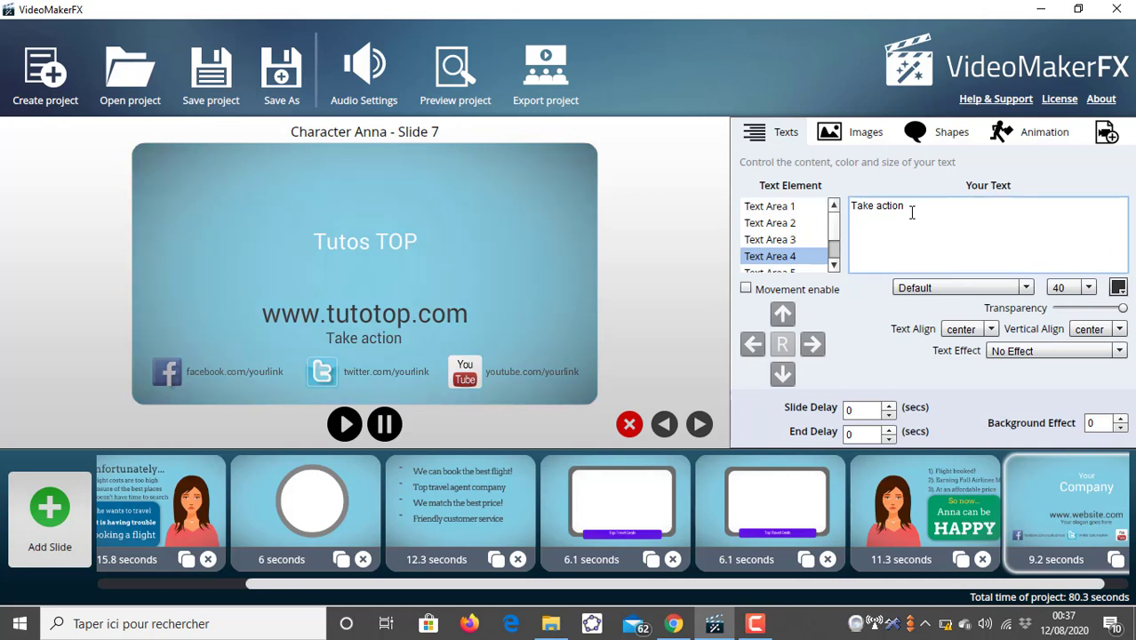
- Change Text Area 4's text to "Take action!" and set its vertical alignment to bottom
{"action": "type", "text": "!!"}
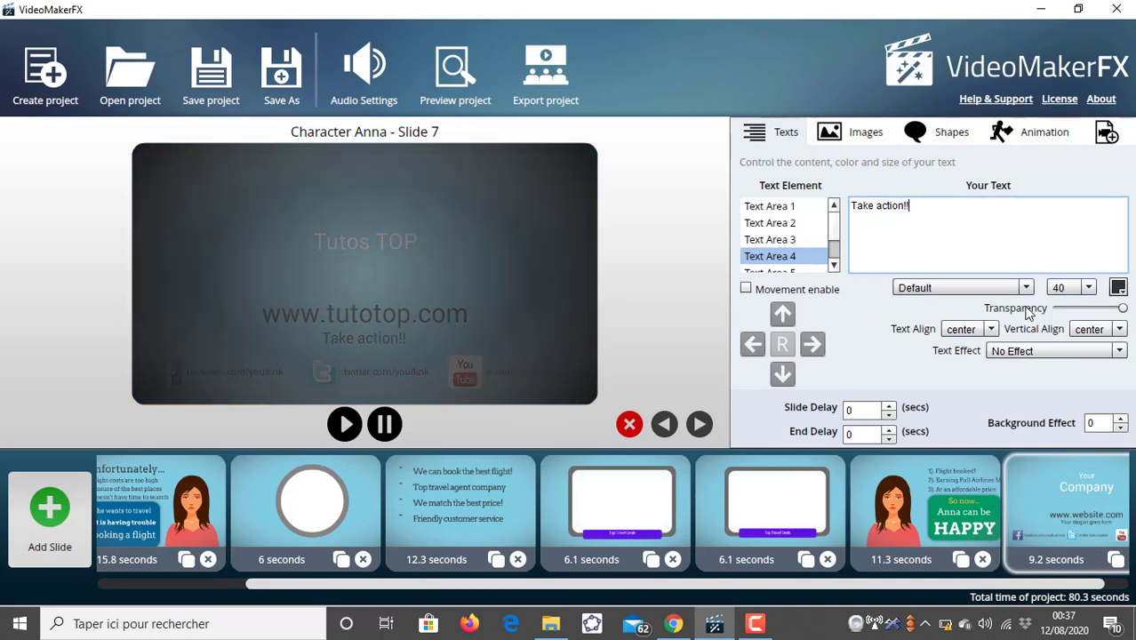
{"action": "key", "text": "BackSpace"}
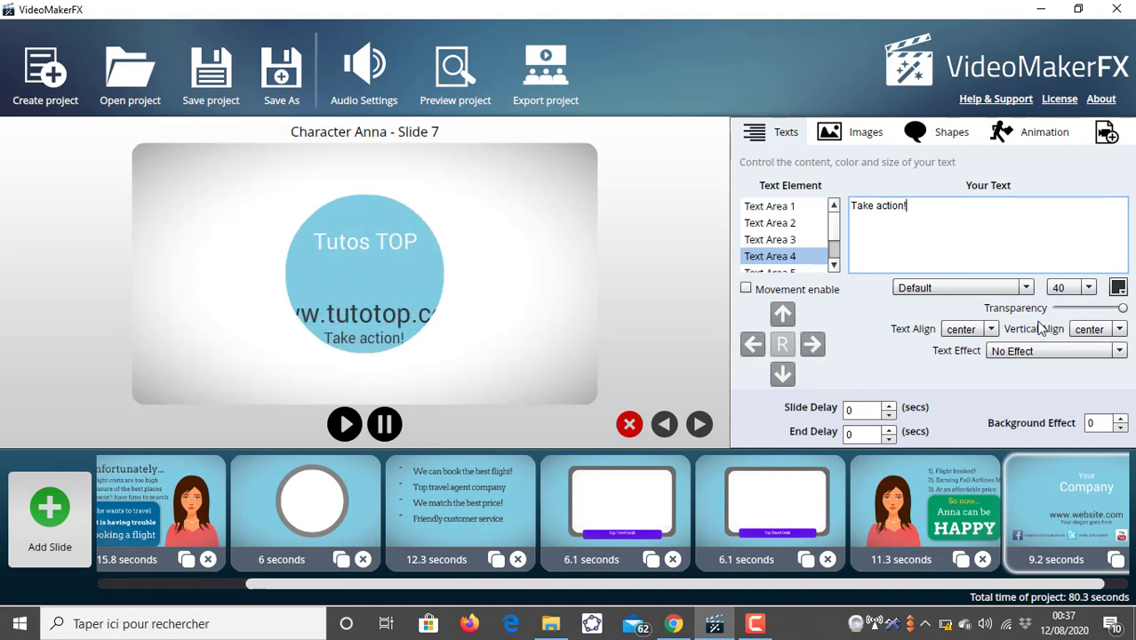
{"action": "left_click", "coordinate": [1102, 329]}
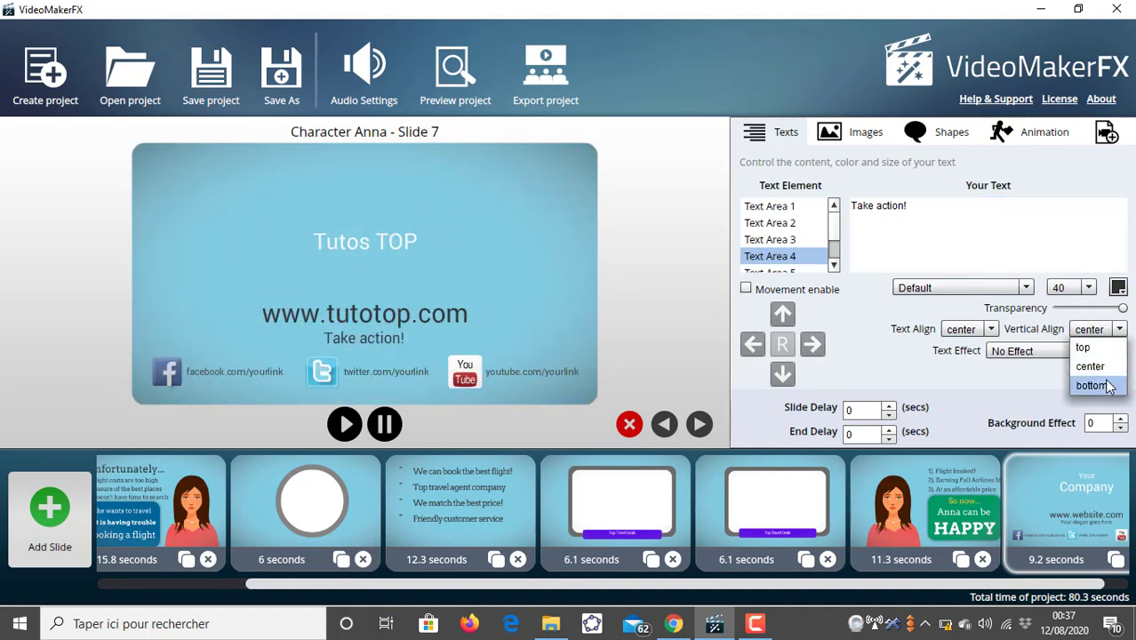
{"action": "left_click", "coordinate": [1107, 386]}
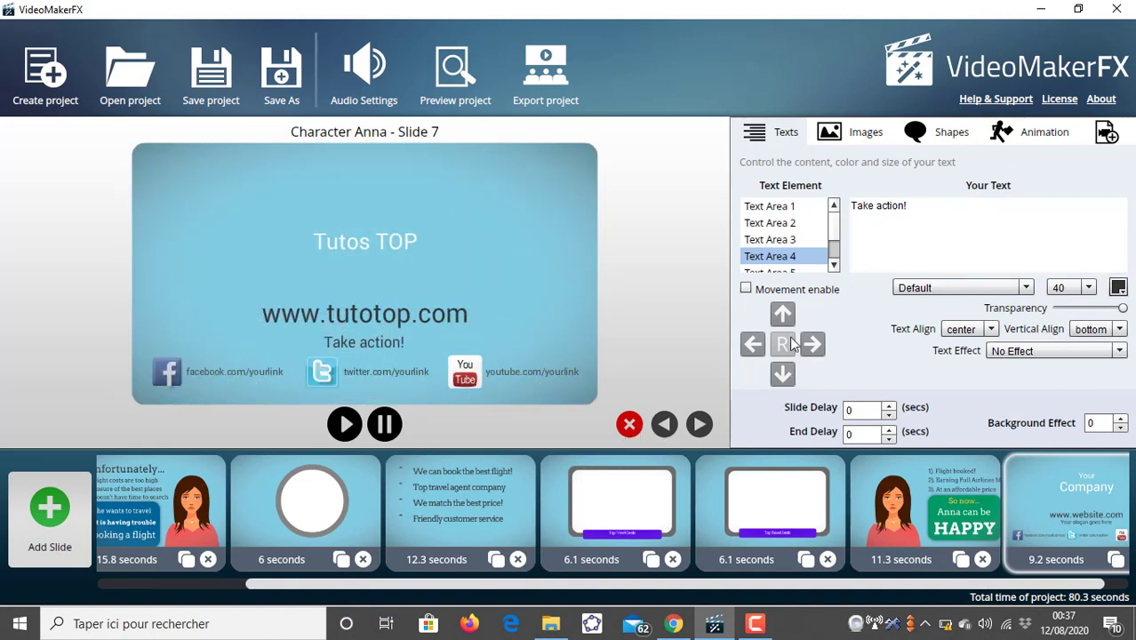
- Replace Text Area 5's Facebook link with "facebook.com/tutotop"
{"action": "left_click", "coordinate": [833, 266]}
{"action": "left_click", "coordinate": [801, 248]}
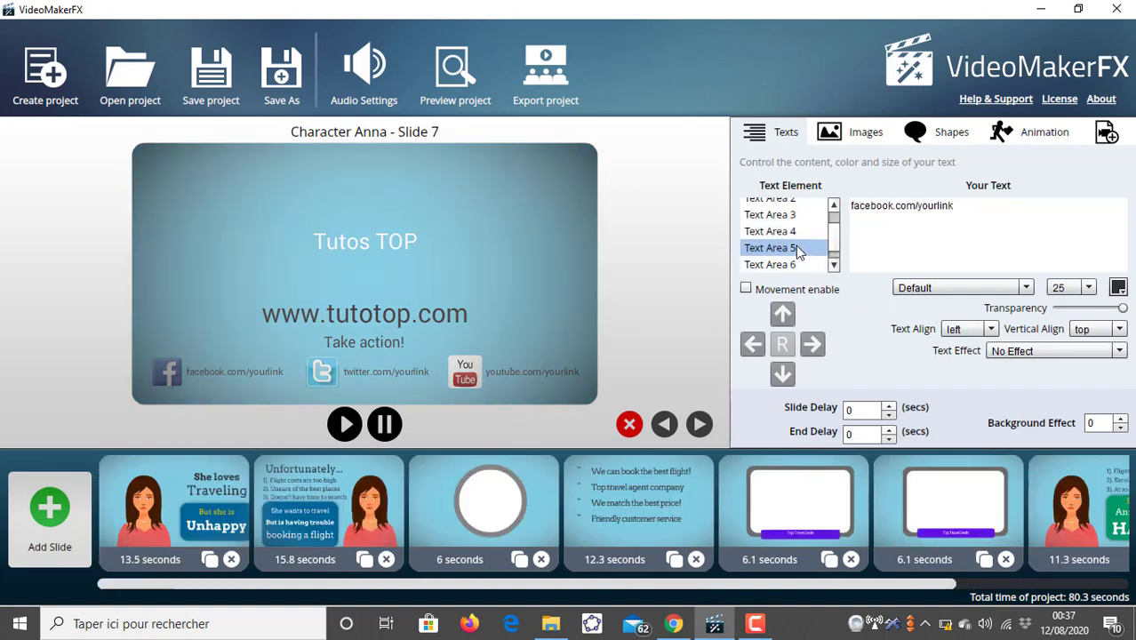
{"action": "left_click", "coordinate": [947, 210]}
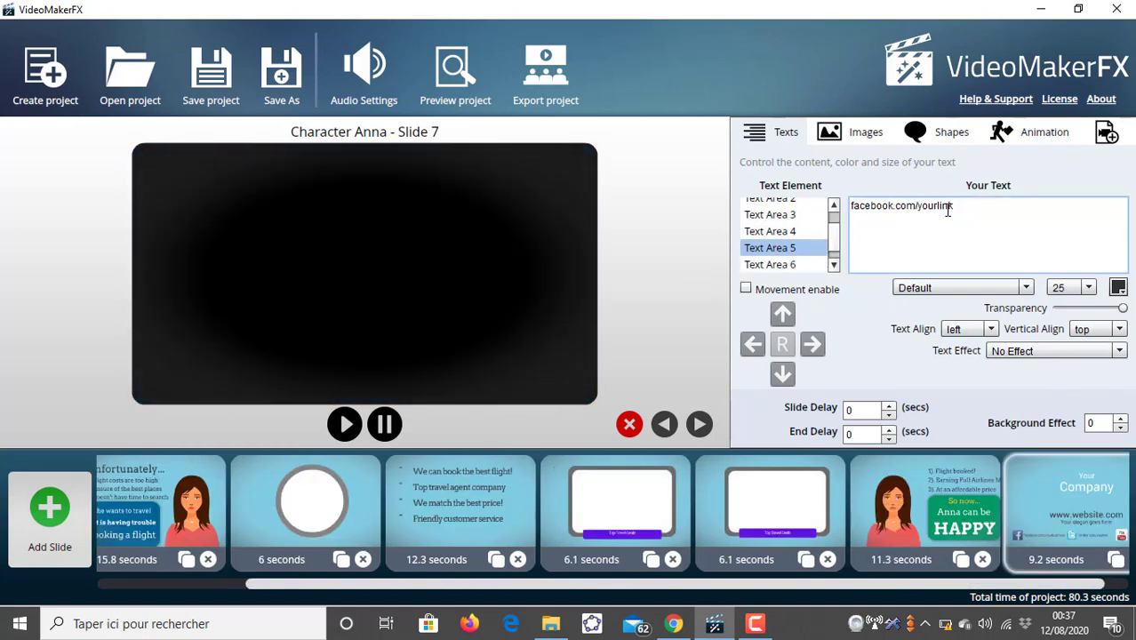
{"action": "key", "text": "ctrl+a"}
{"action": "left_click", "coordinate": [966, 210]}
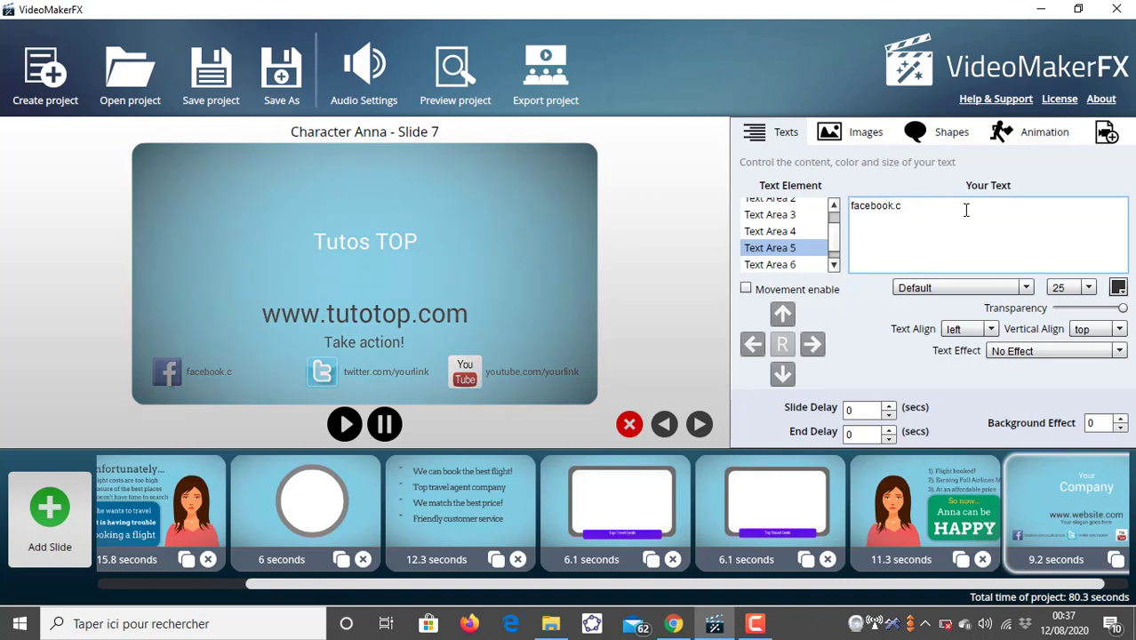
{"action": "type", "text": "om"}
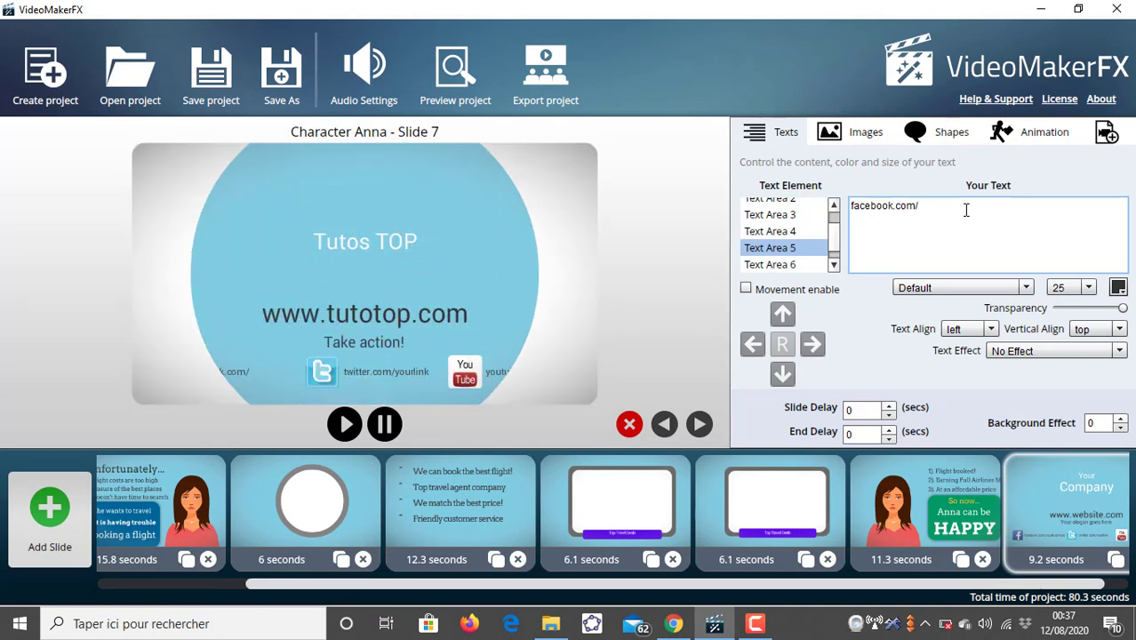
{"action": "type", "text": "/"}
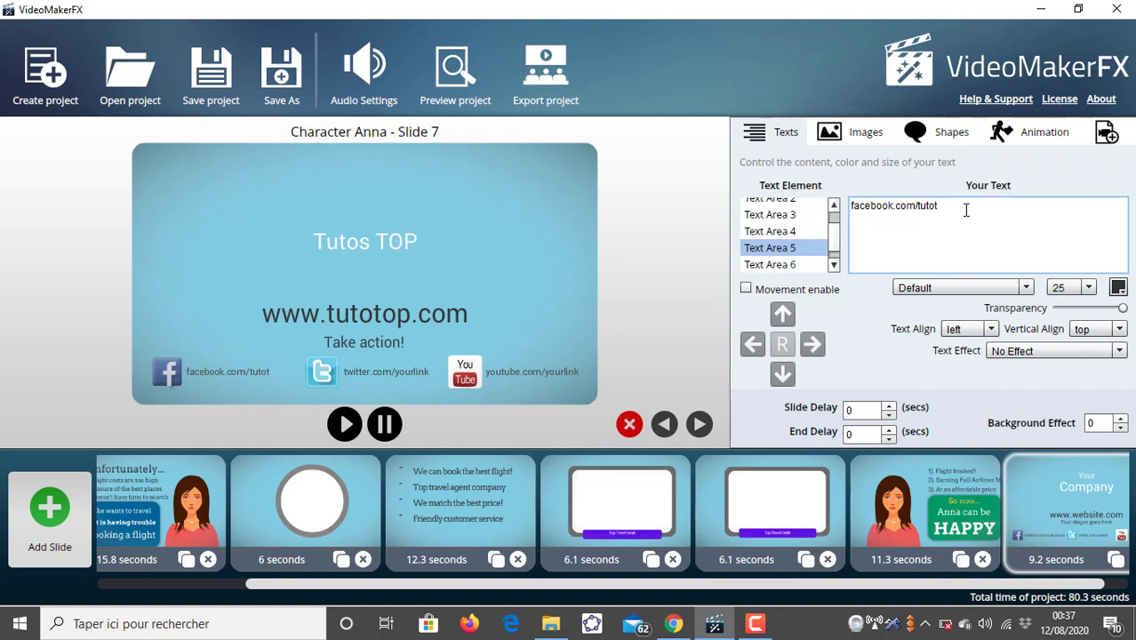
- Replace Text Area 6's Twitter link with "twitter.com/tutotop"
{"action": "left_click", "coordinate": [799, 264]}
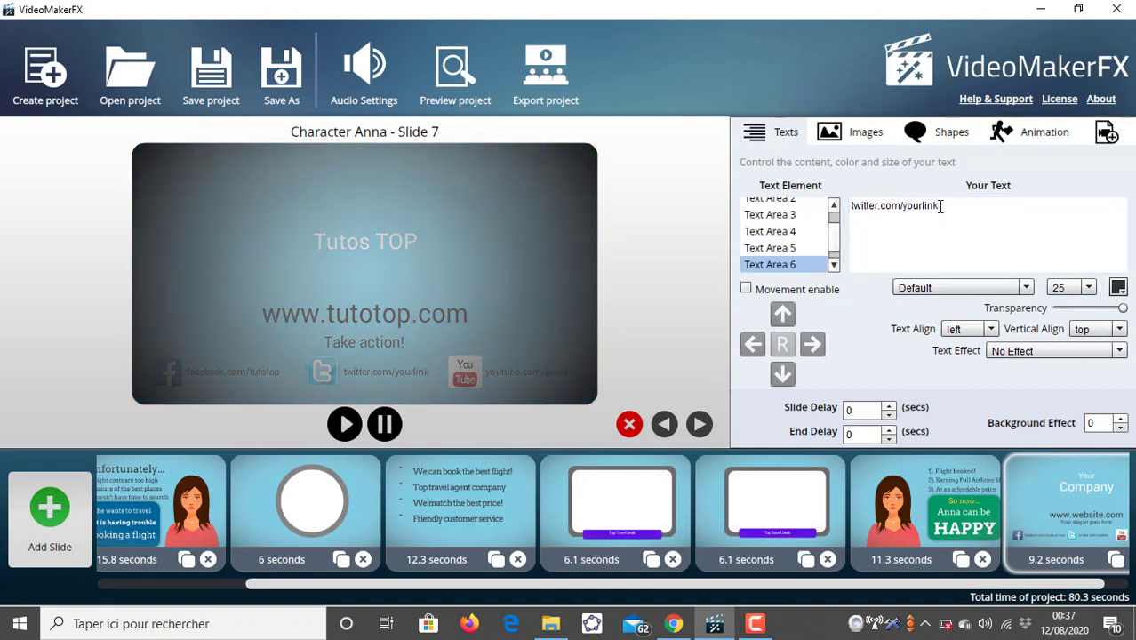
{"action": "left_click_drag", "start_coordinate": [938, 207], "coordinate": [907, 205]}
{"action": "key", "text": "BackSpace"}
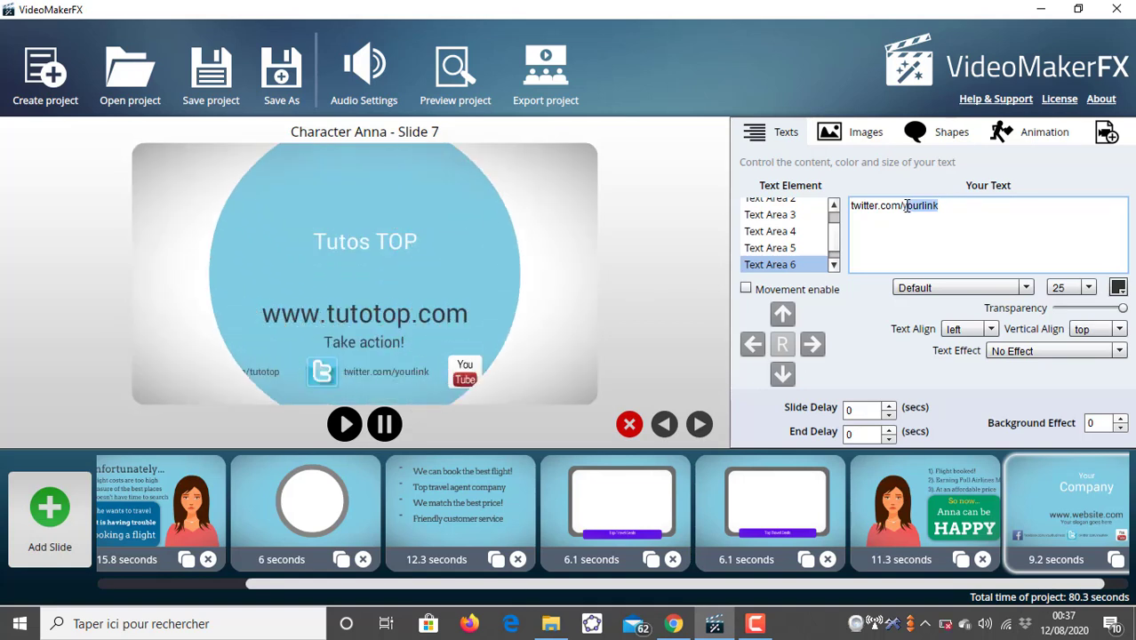
{"action": "key", "text": "BackSpace"}
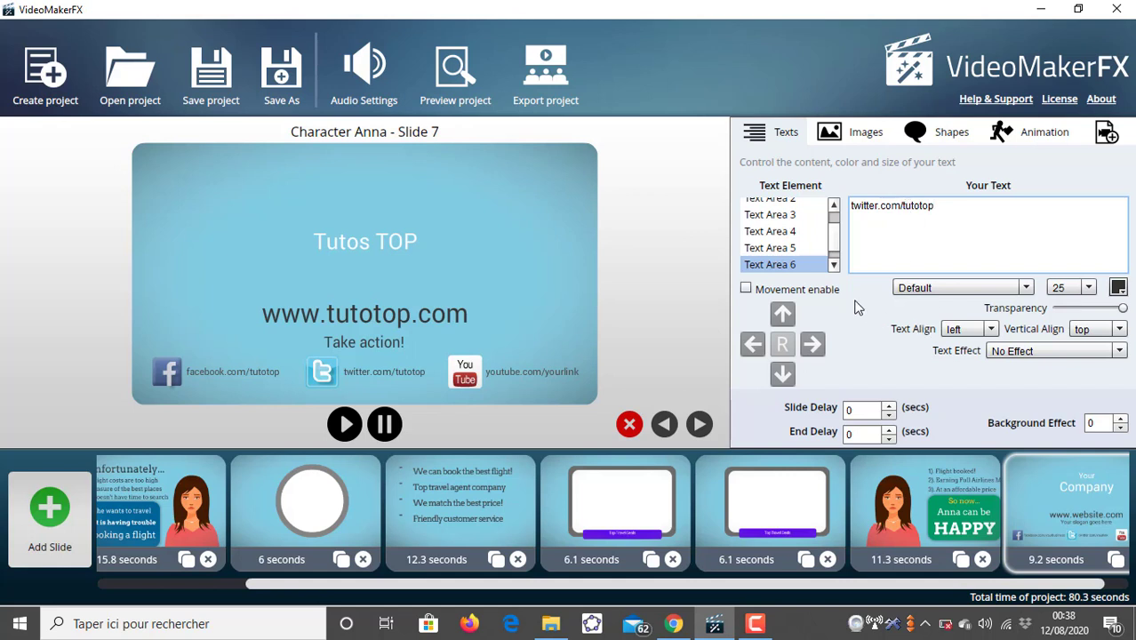
- Replace Text Area 7's YouTube link with "youtube.com/tutotop"
{"action": "left_click", "coordinate": [833, 265]}
{"action": "left_click", "coordinate": [770, 264]}
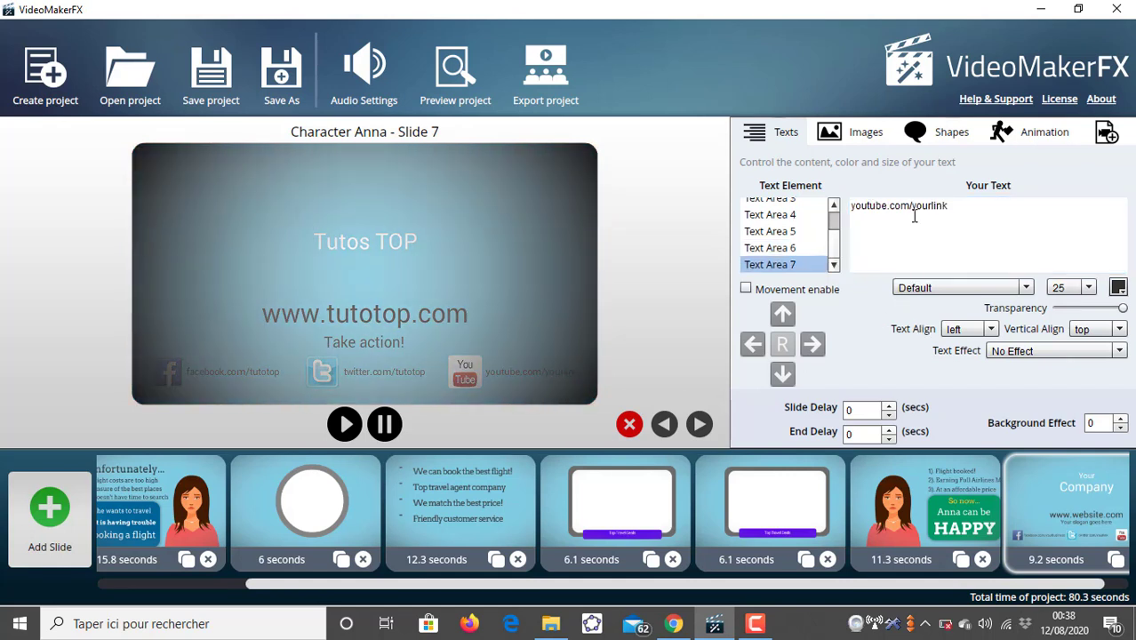
{"action": "left_click_drag", "start_coordinate": [950, 205], "coordinate": [913, 208]}
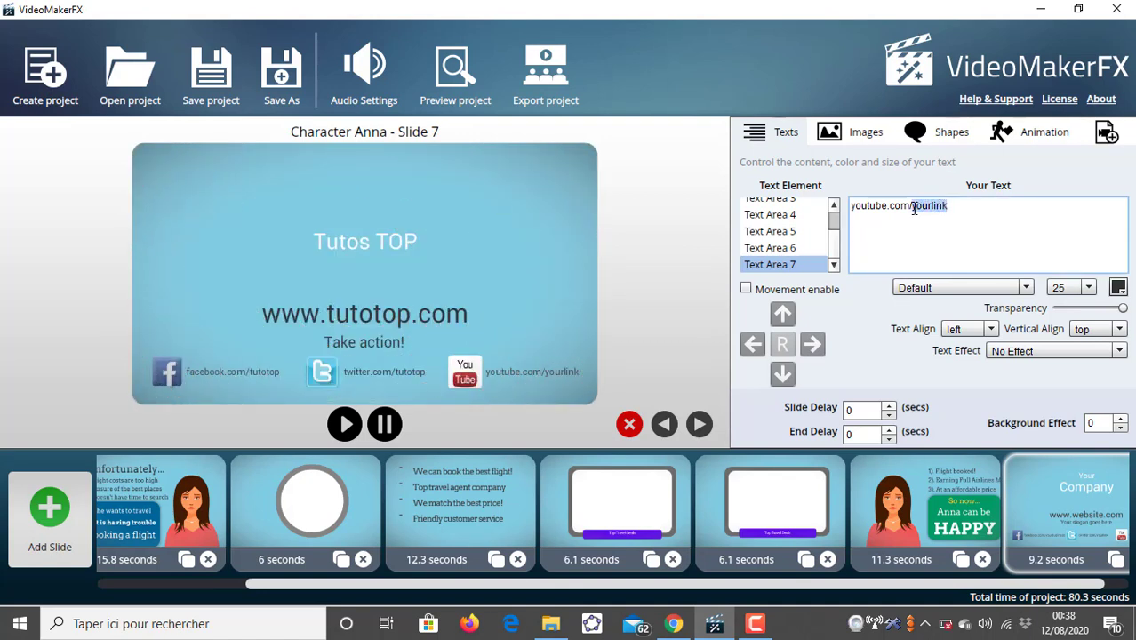
{"action": "type", "text": "tutotop"}
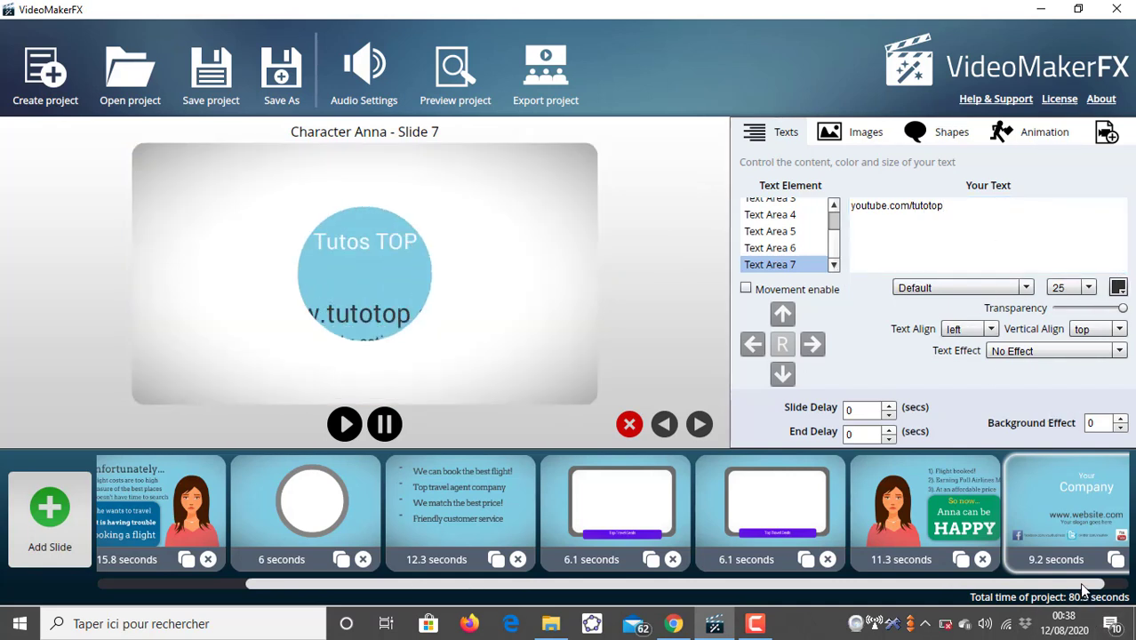
- Enable the first music track, choose "Good Things To Come.mp3" from the music folder, play it and apply
{"action": "left_click_drag", "start_coordinate": [1082, 589], "coordinate": [907, 613]}
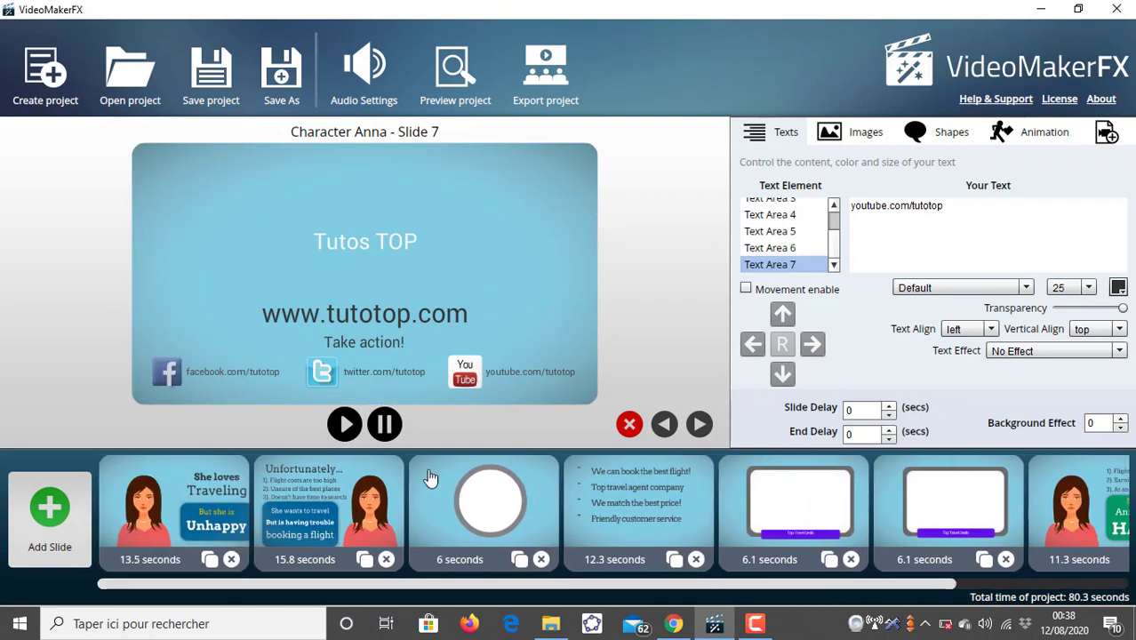
{"action": "left_click", "coordinate": [384, 73]}
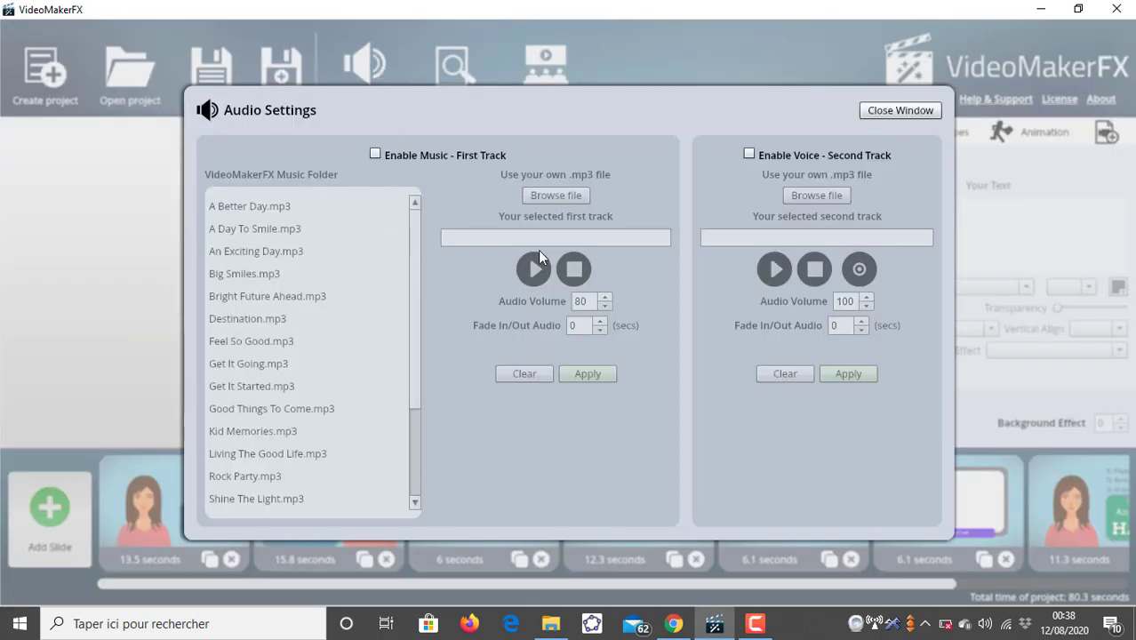
{"action": "left_click", "coordinate": [375, 155]}
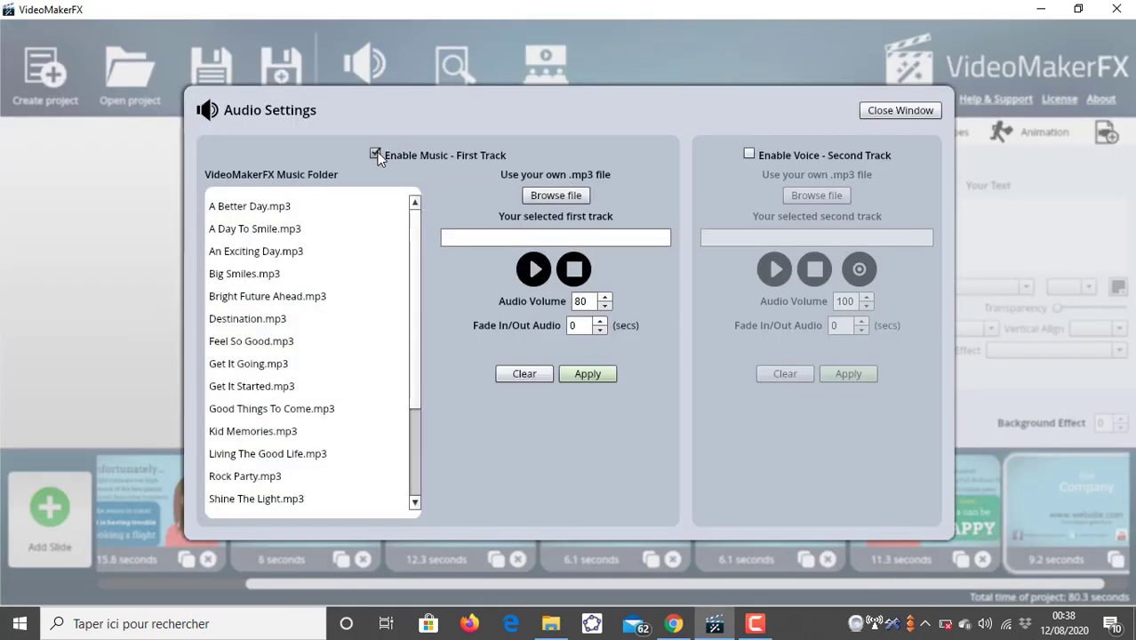
{"action": "left_click", "coordinate": [539, 239]}
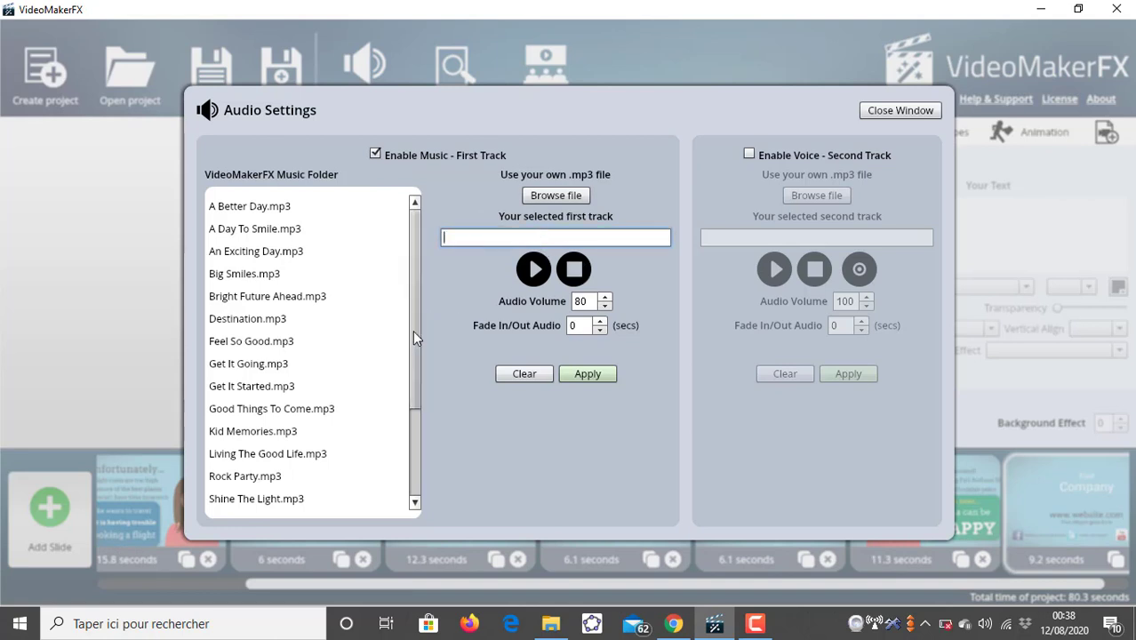
{"action": "left_click_drag", "start_coordinate": [413, 334], "coordinate": [419, 199]}
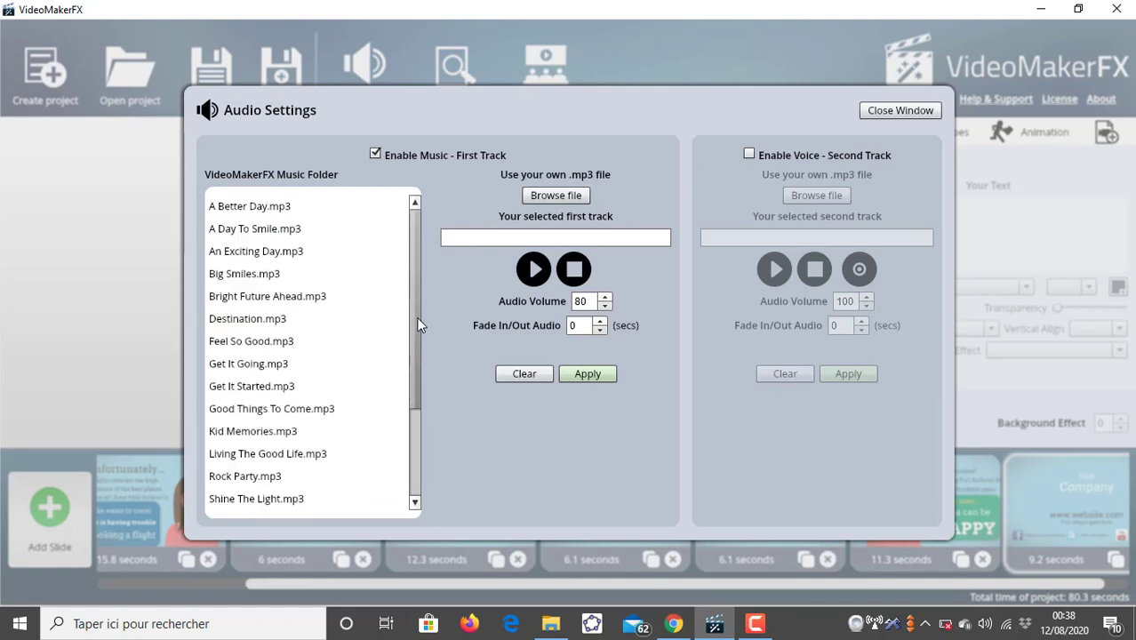
{"action": "left_click_drag", "start_coordinate": [419, 352], "coordinate": [419, 403]}
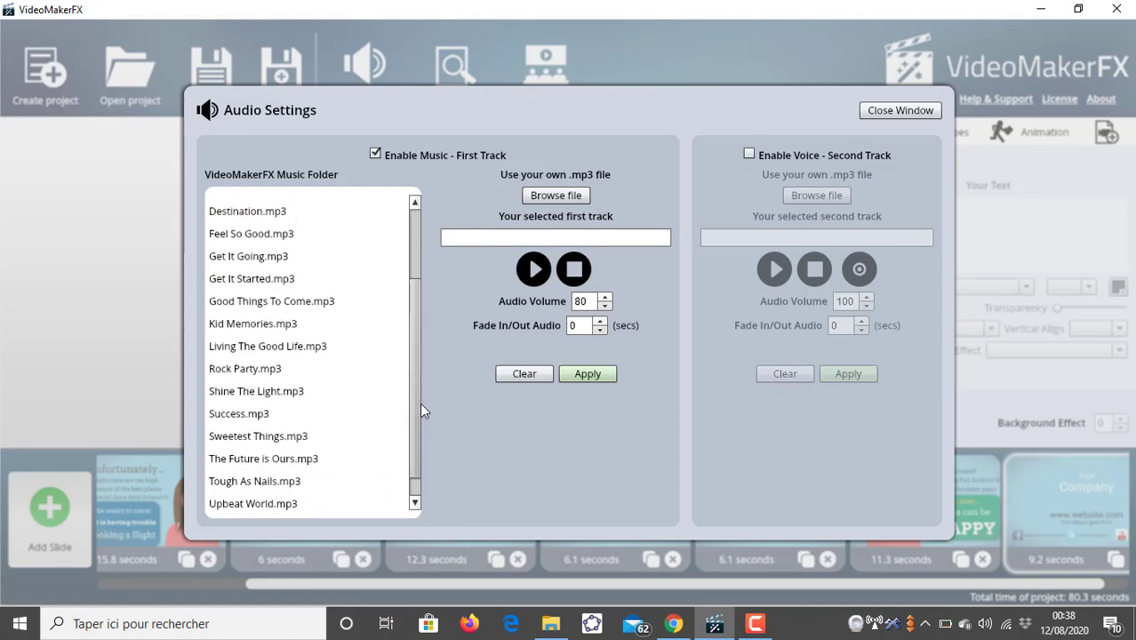
{"action": "left_click", "coordinate": [280, 304]}
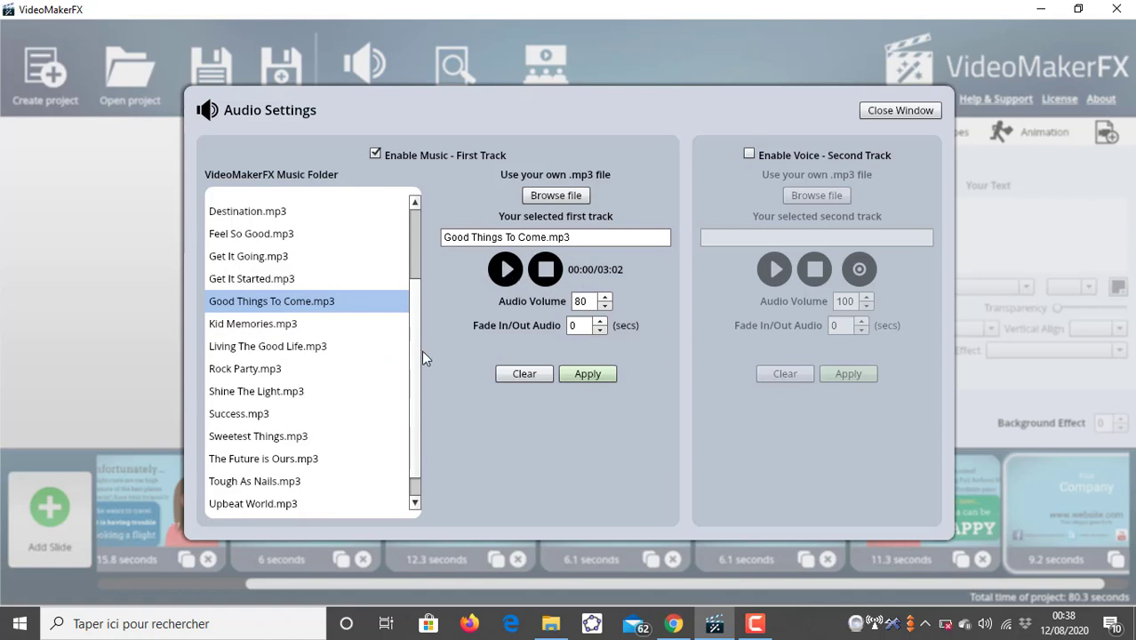
{"action": "left_click_drag", "start_coordinate": [419, 400], "coordinate": [428, 233]}
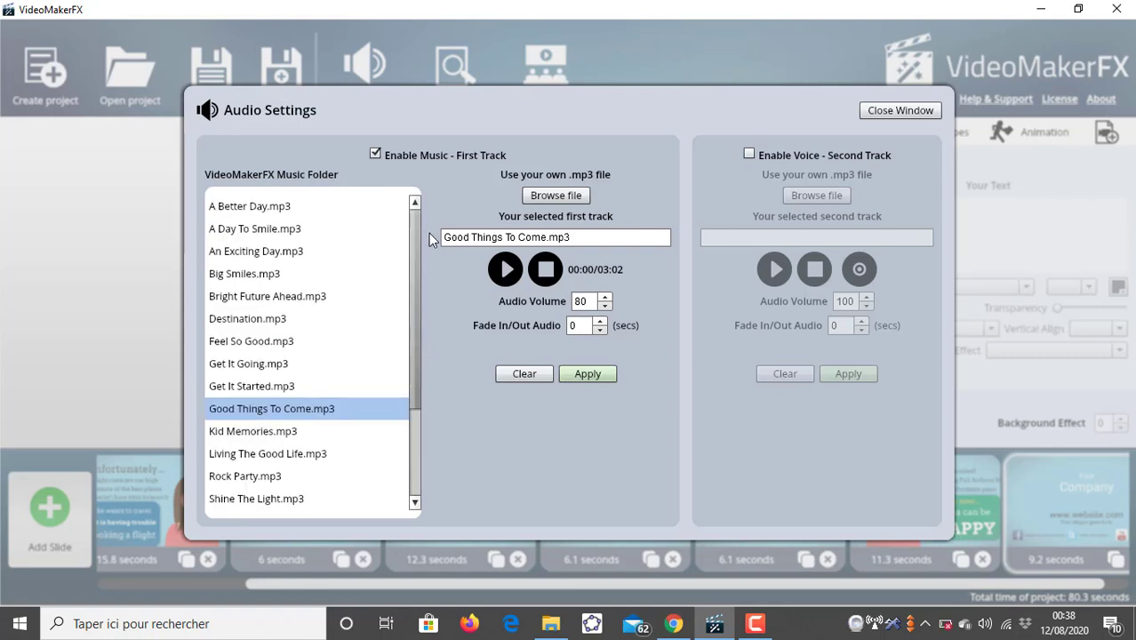
{"action": "left_click", "coordinate": [507, 270]}
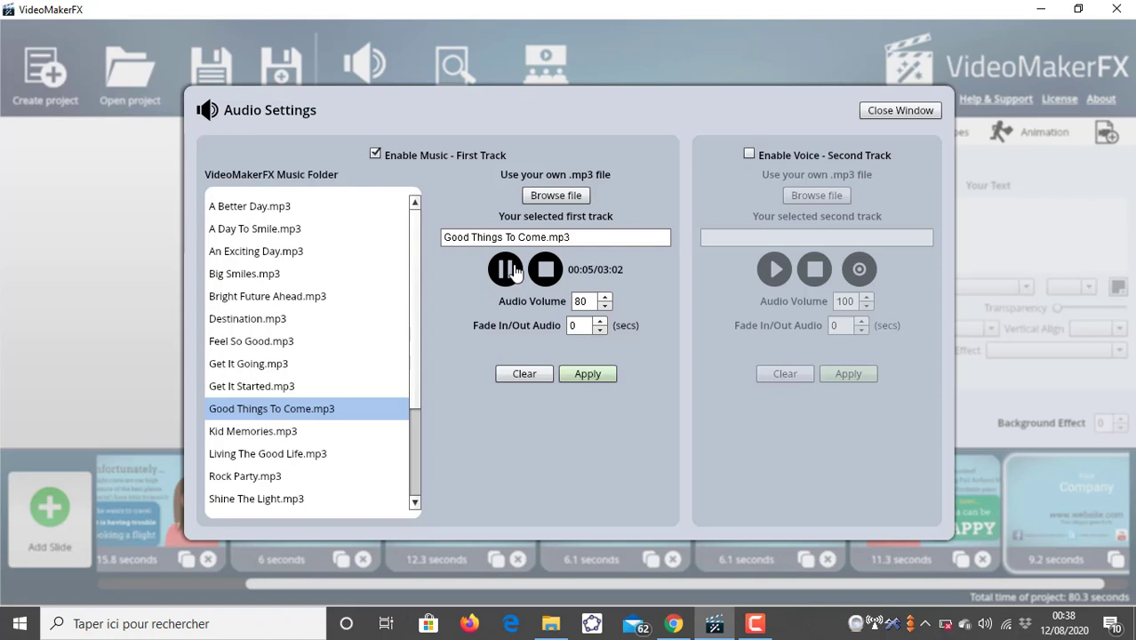
{"action": "left_click", "coordinate": [582, 371]}
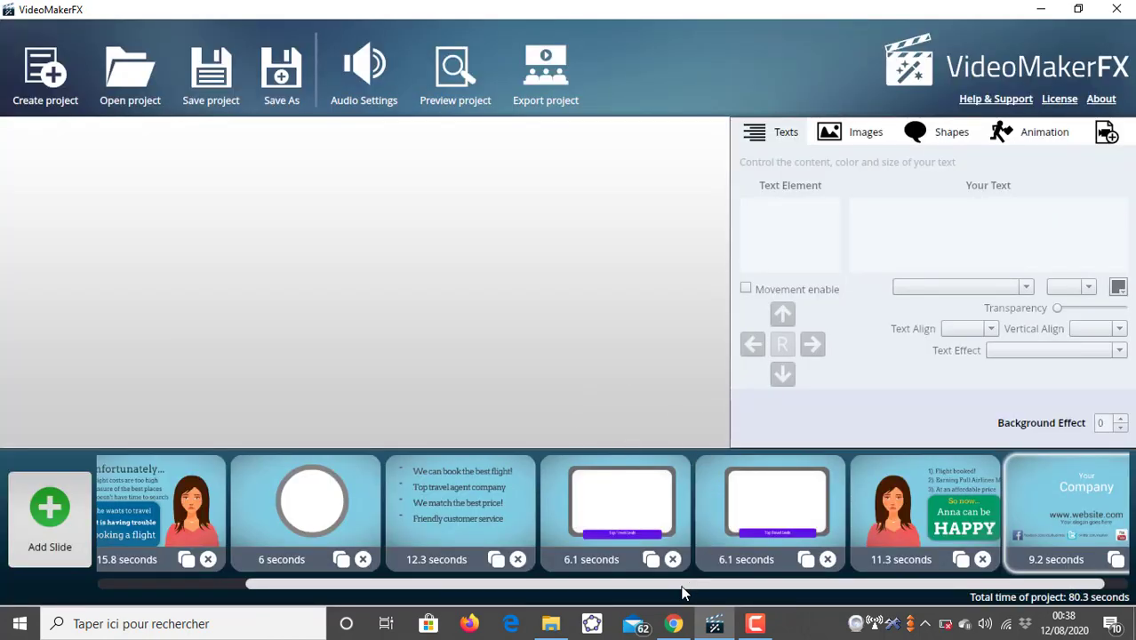
- Preview the whole project
{"action": "left_click_drag", "start_coordinate": [682, 586], "coordinate": [533, 589]}
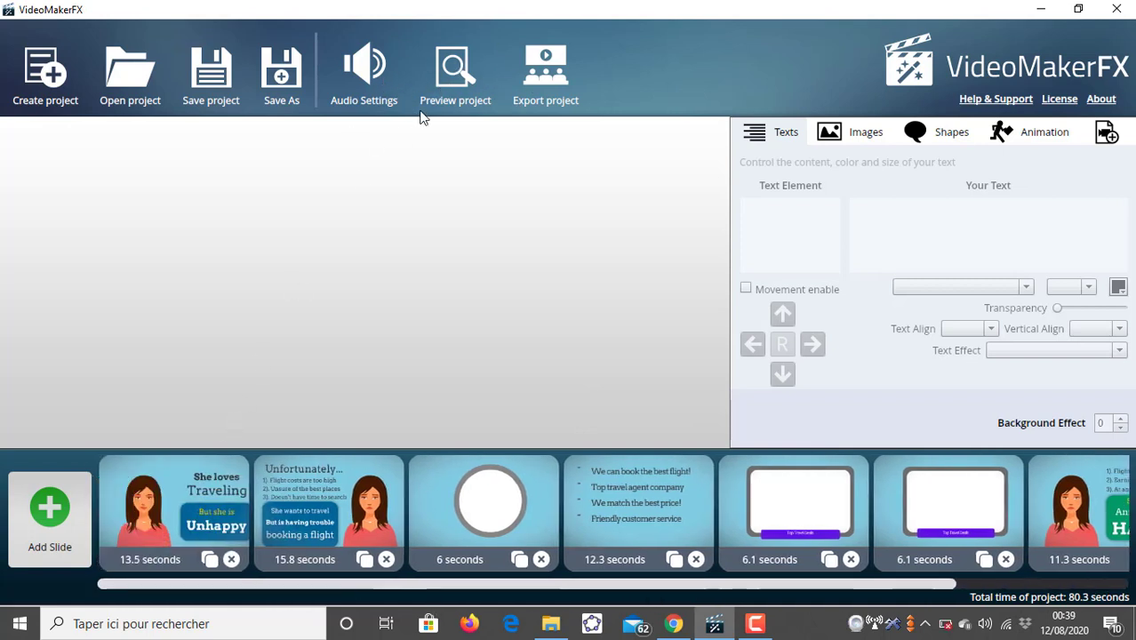
{"action": "left_click", "coordinate": [455, 76]}
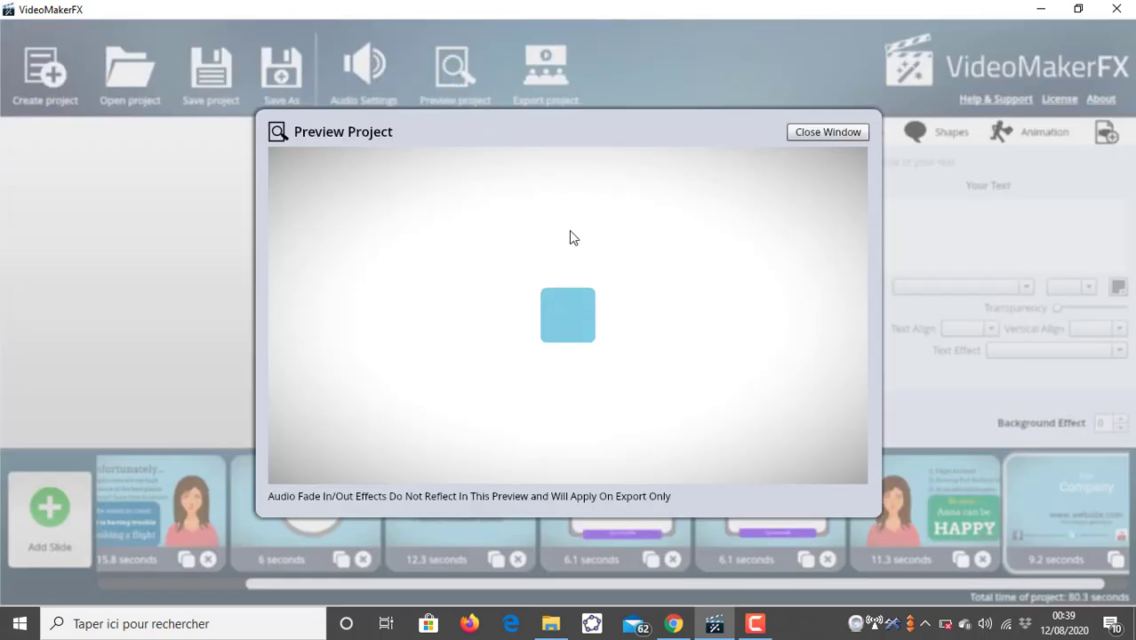